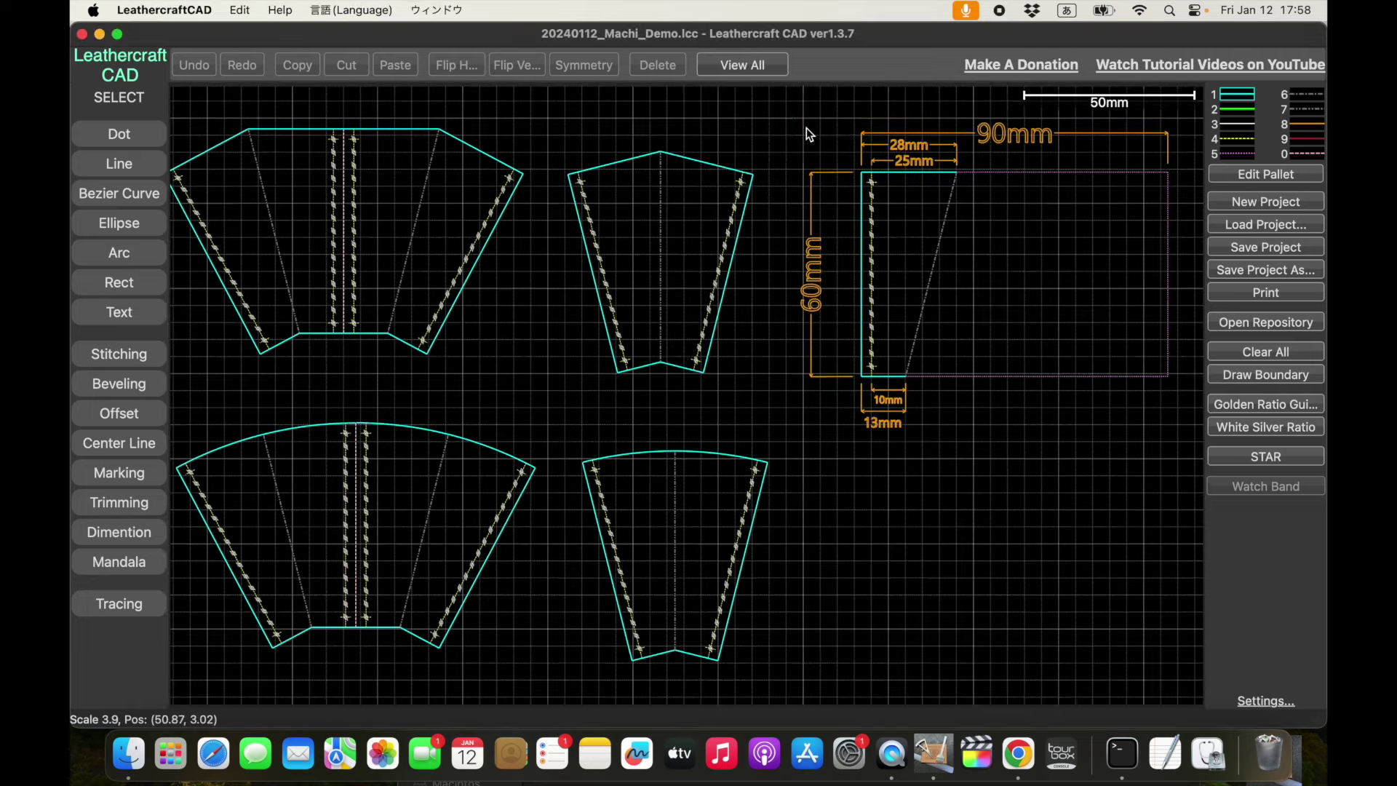
# Delete the four fan-shaped gusset pieces, keeping only the side piece.
pyautogui.moveTo(806, 130); pyautogui.dragTo(678, 161)
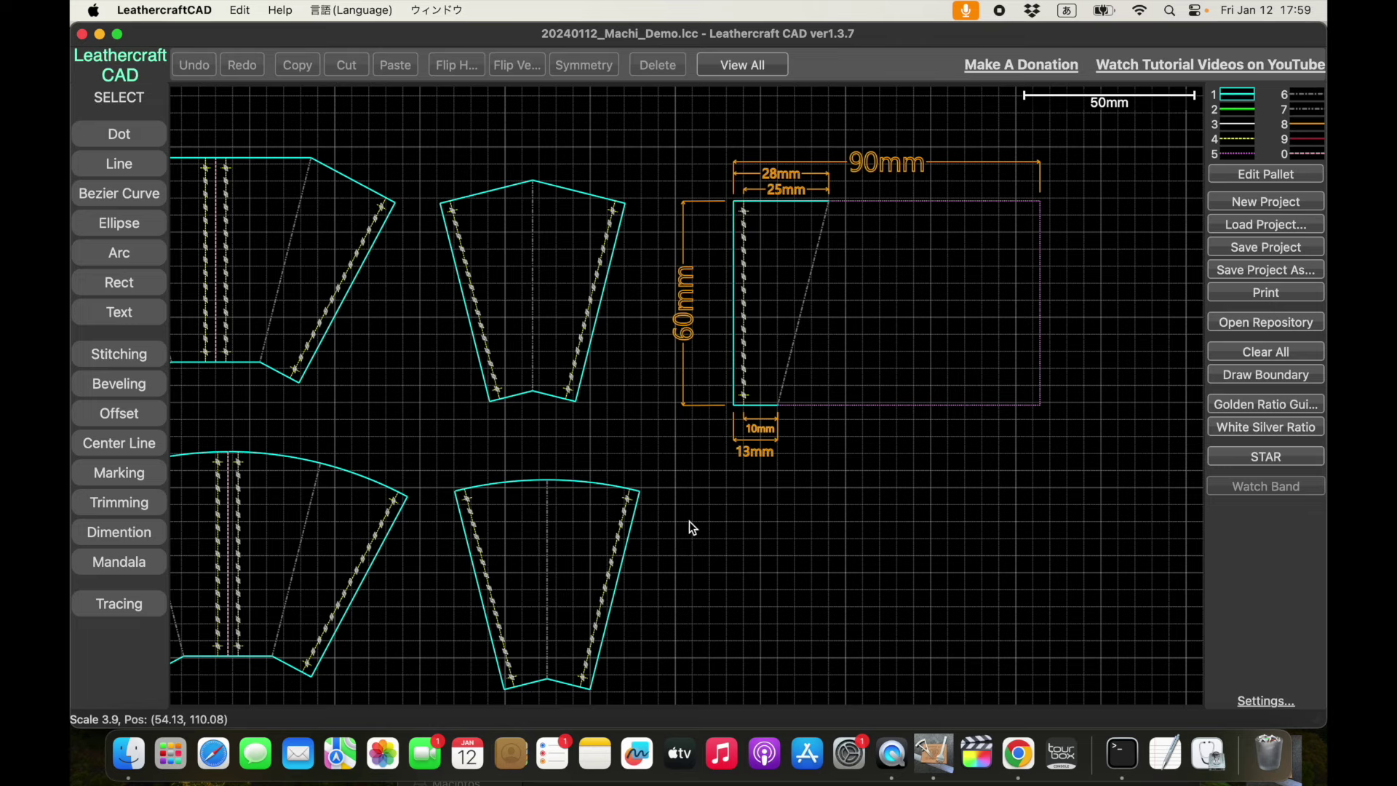
pyautogui.moveTo(690, 522); pyautogui.dragTo(906, 479)
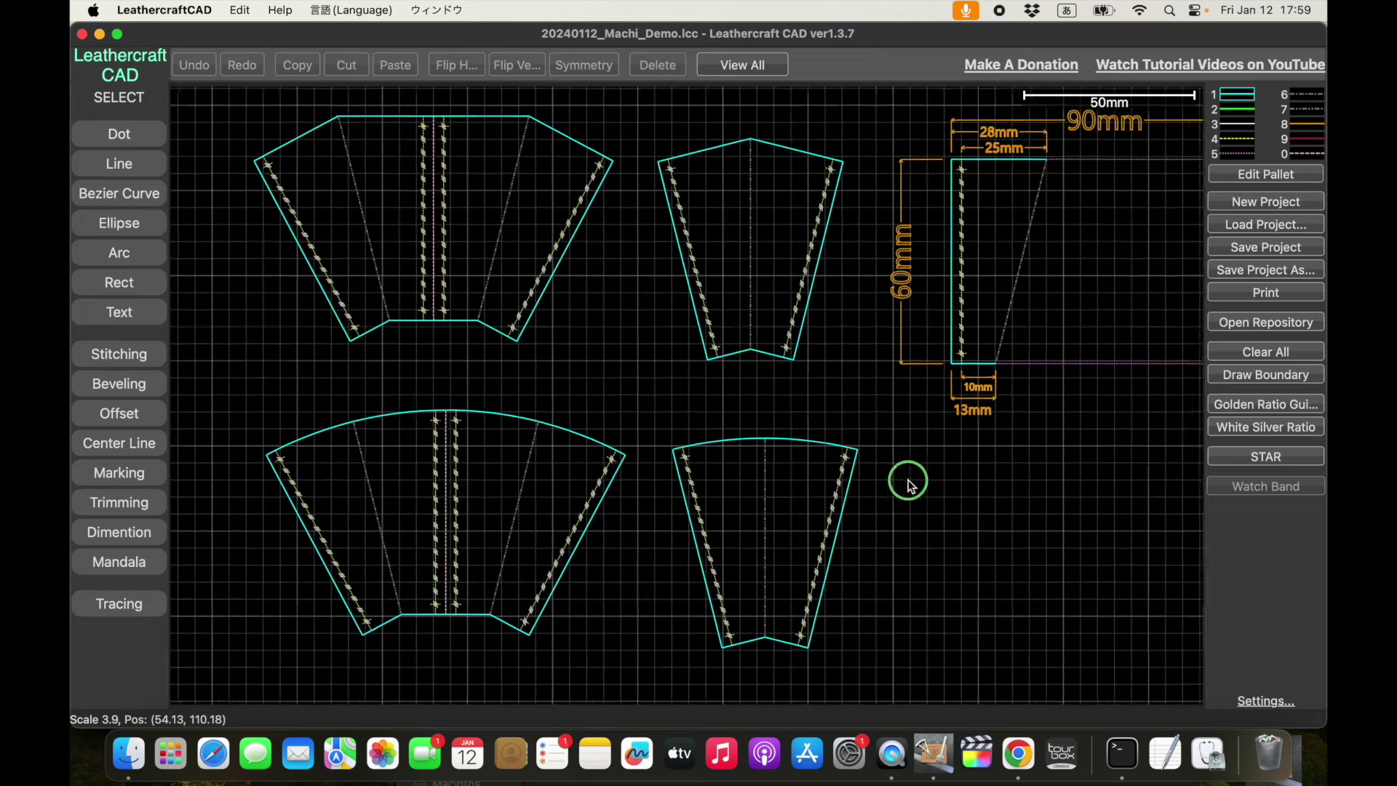
pyautogui.moveTo(880, 102); pyautogui.dragTo(212, 673)
pyautogui.press('Delete')
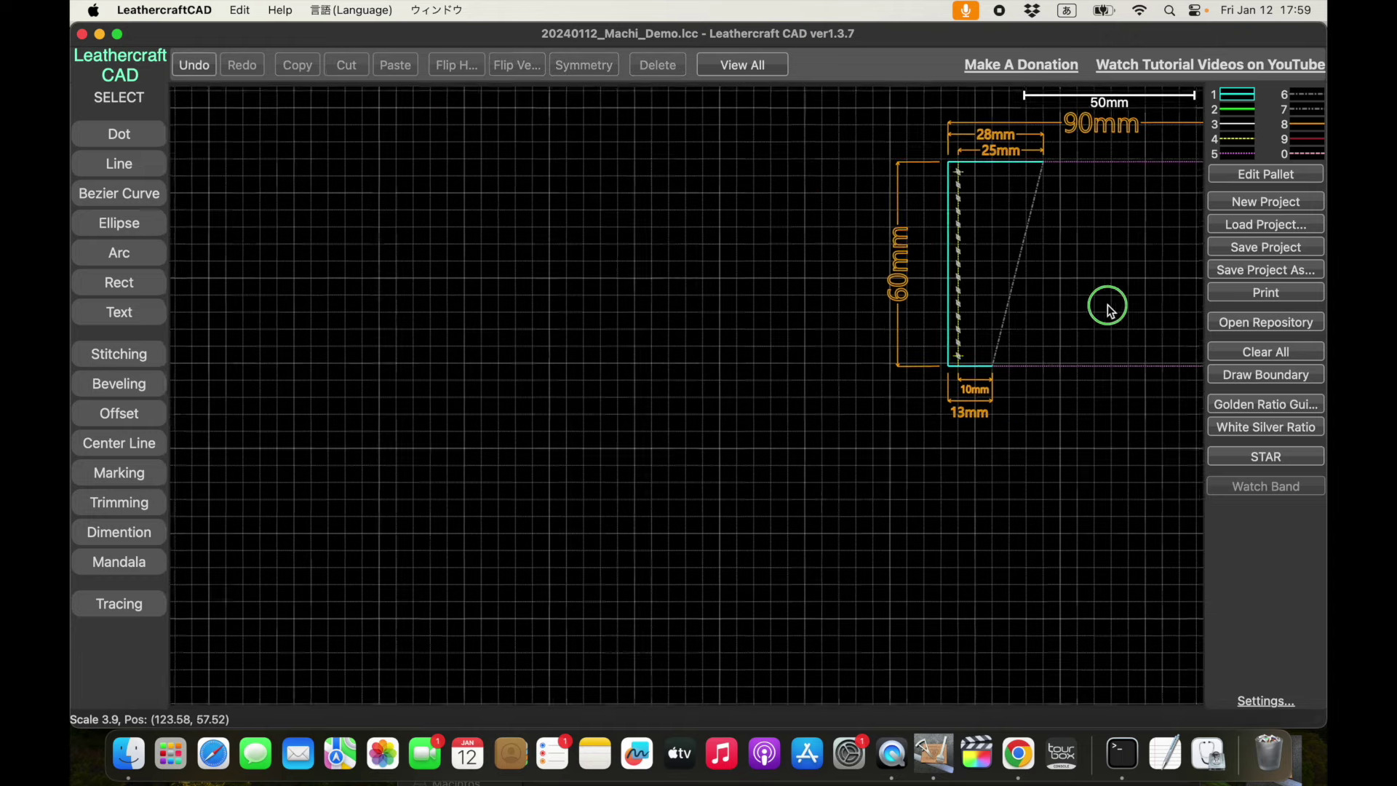
# Centre the side piece and hide the orange dimensions with palette entry 8.
pyautogui.moveTo(1108, 305); pyautogui.dragTo(786, 320)
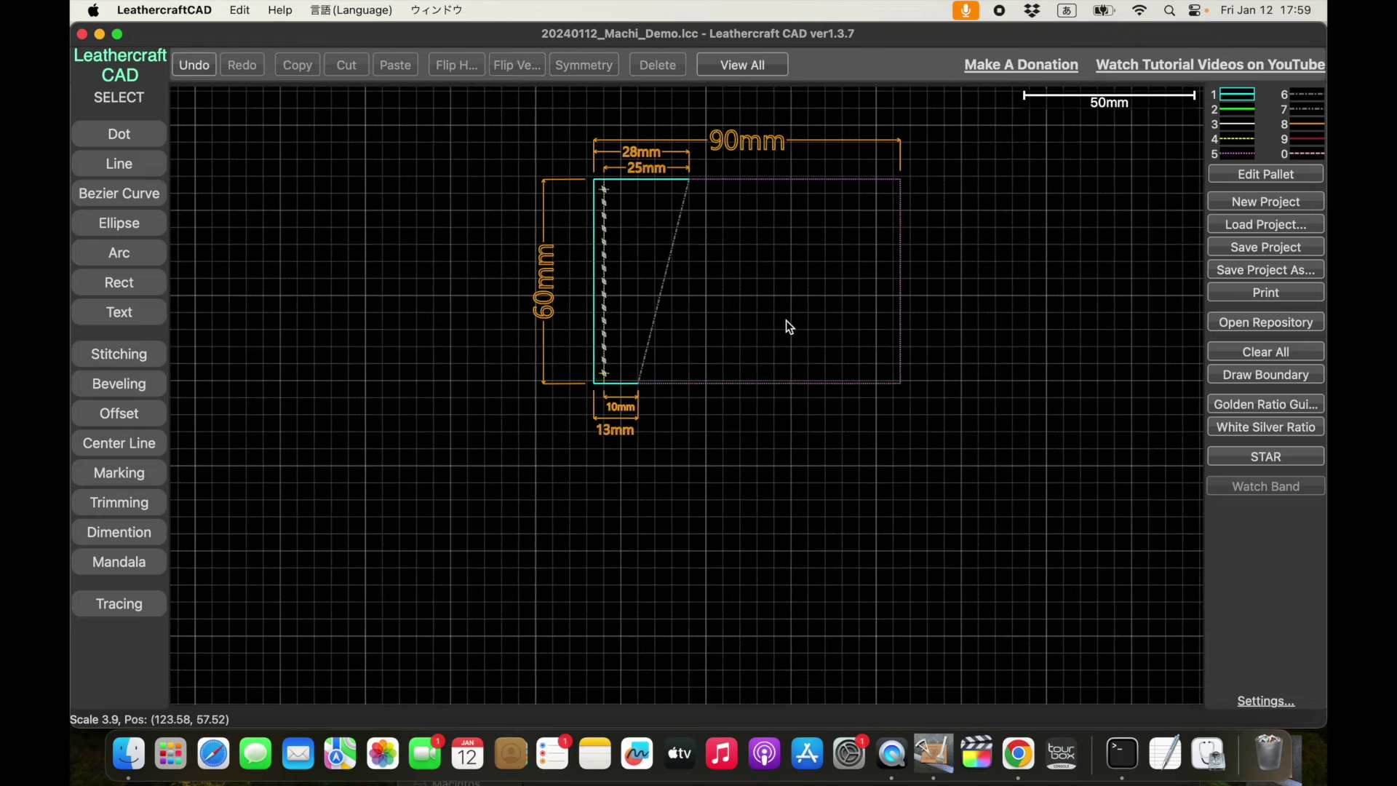
pyautogui.doubleClick(1298, 127)
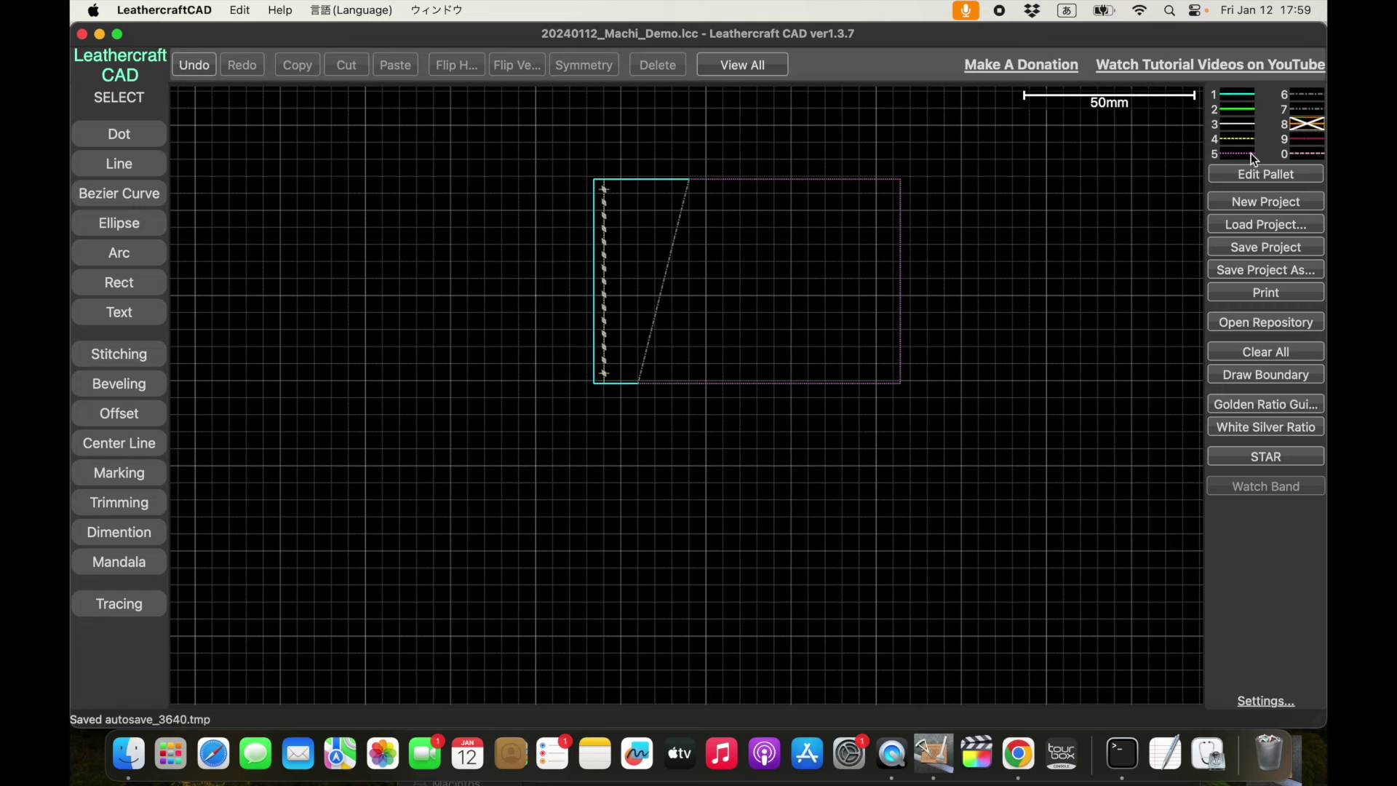
pyautogui.doubleClick(1307, 124)
pyautogui.doubleClick(1304, 127)
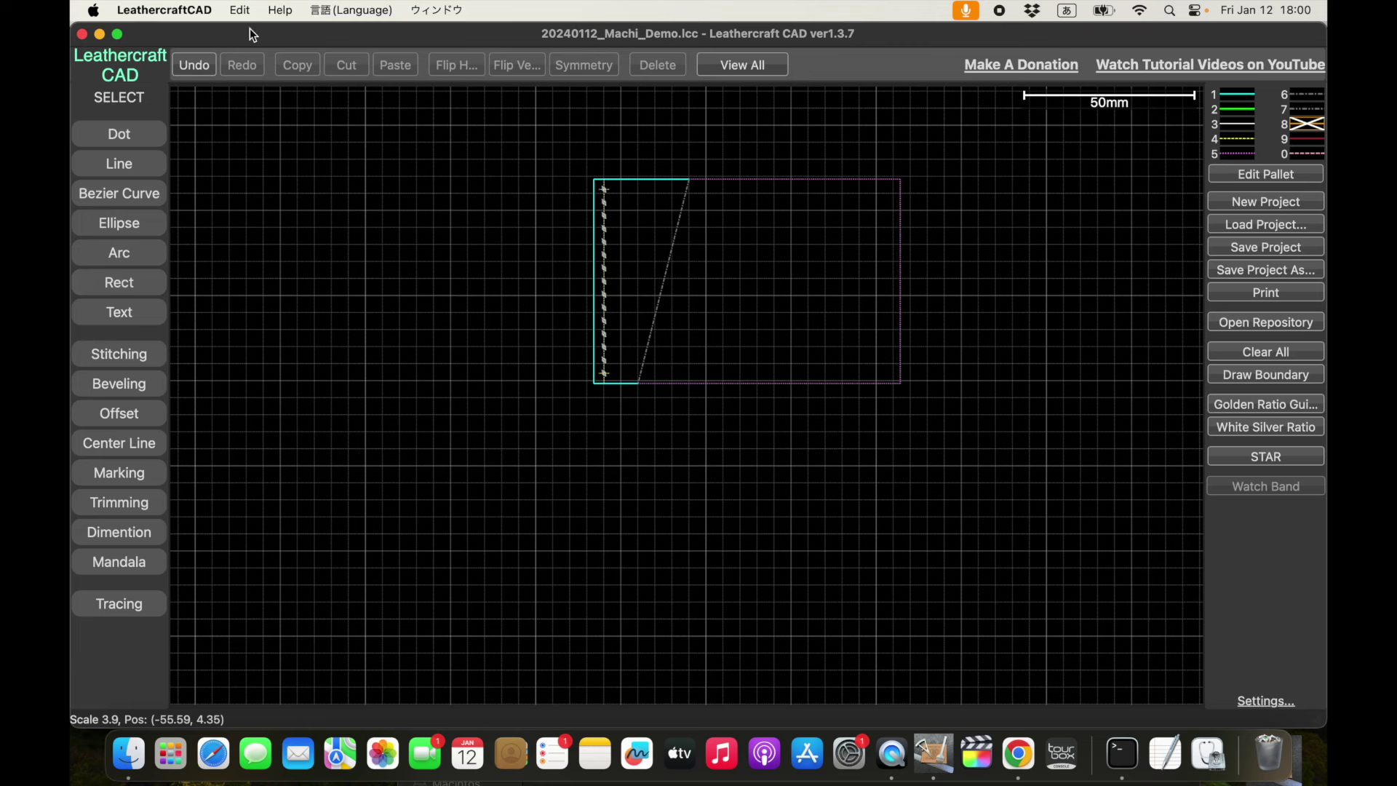
pyautogui.click(345, 11)
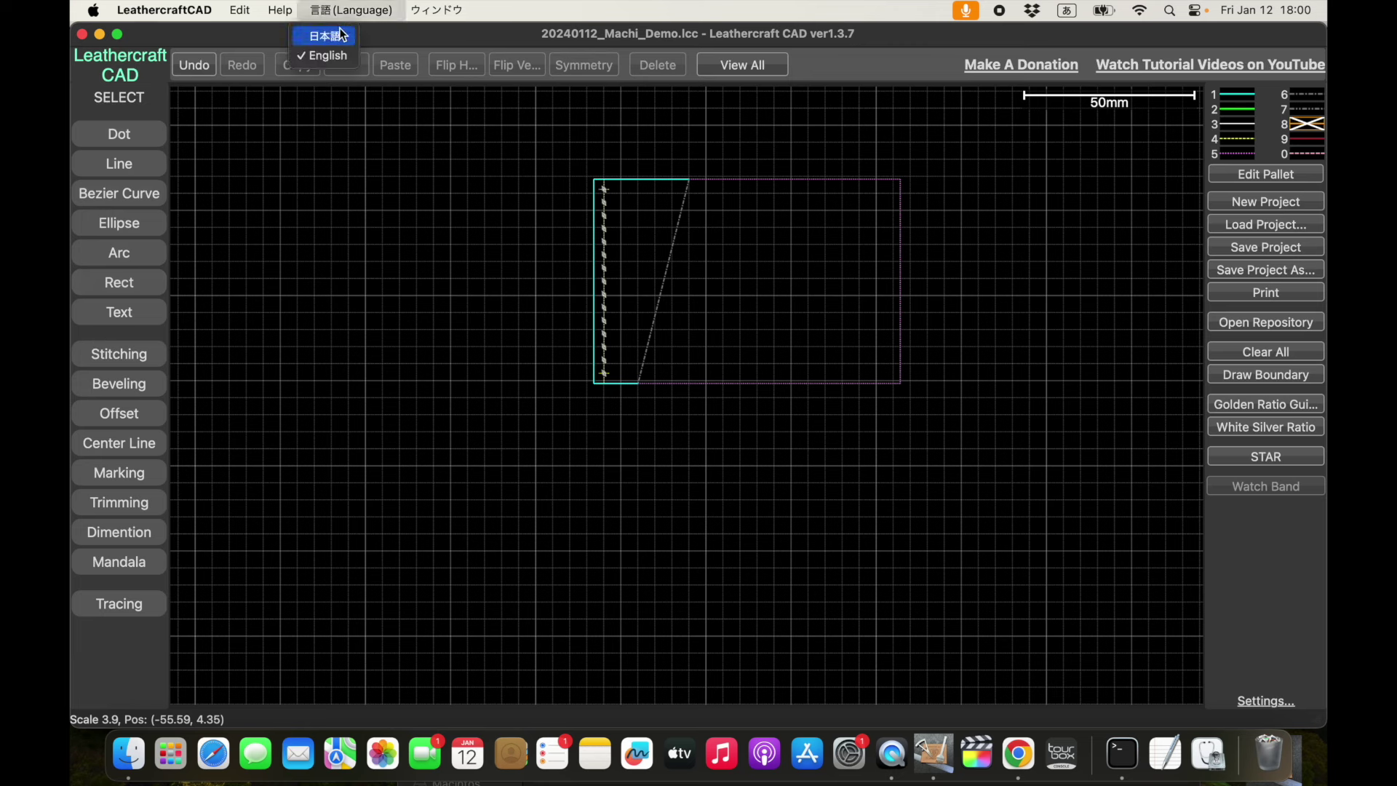
pyautogui.click(340, 27)
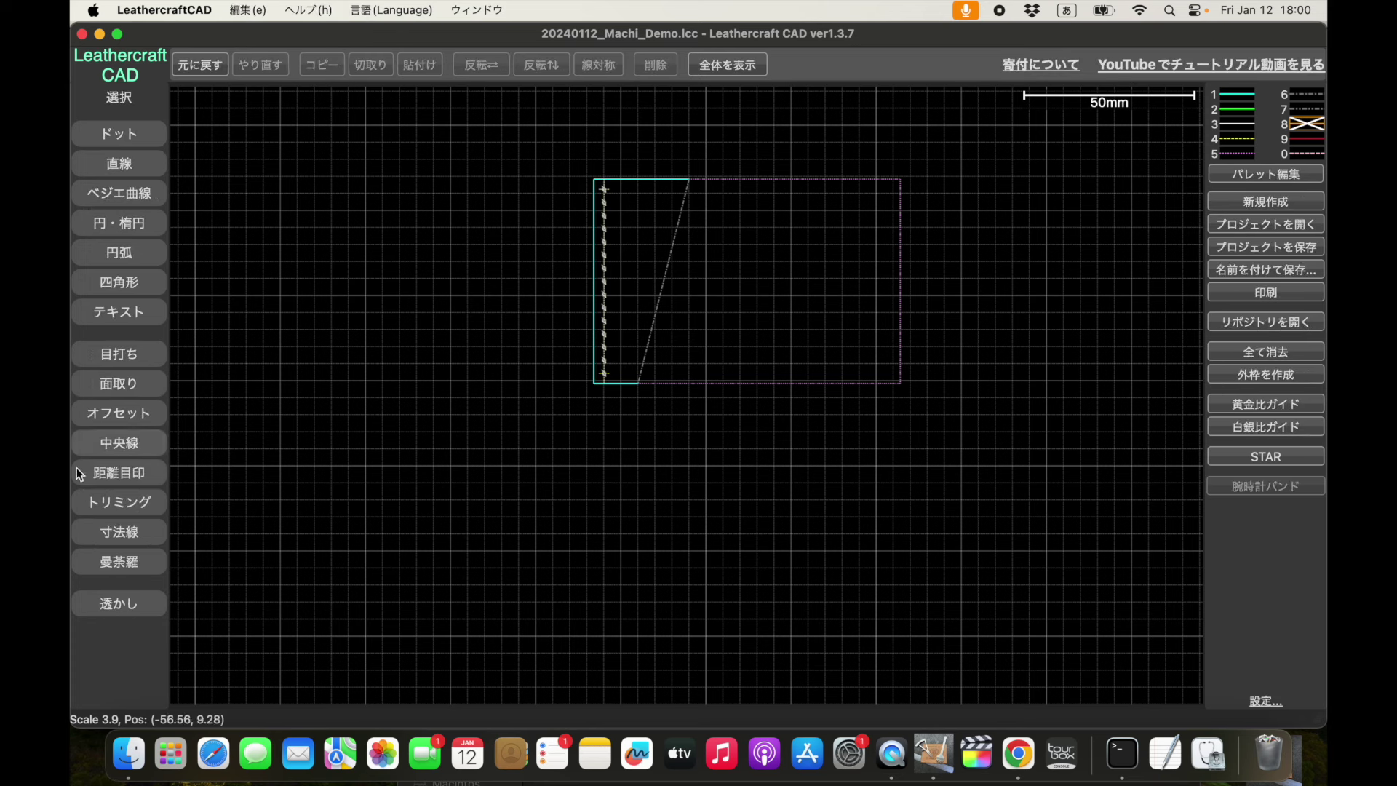
pyautogui.click(399, 10)
pyautogui.click(363, 59)
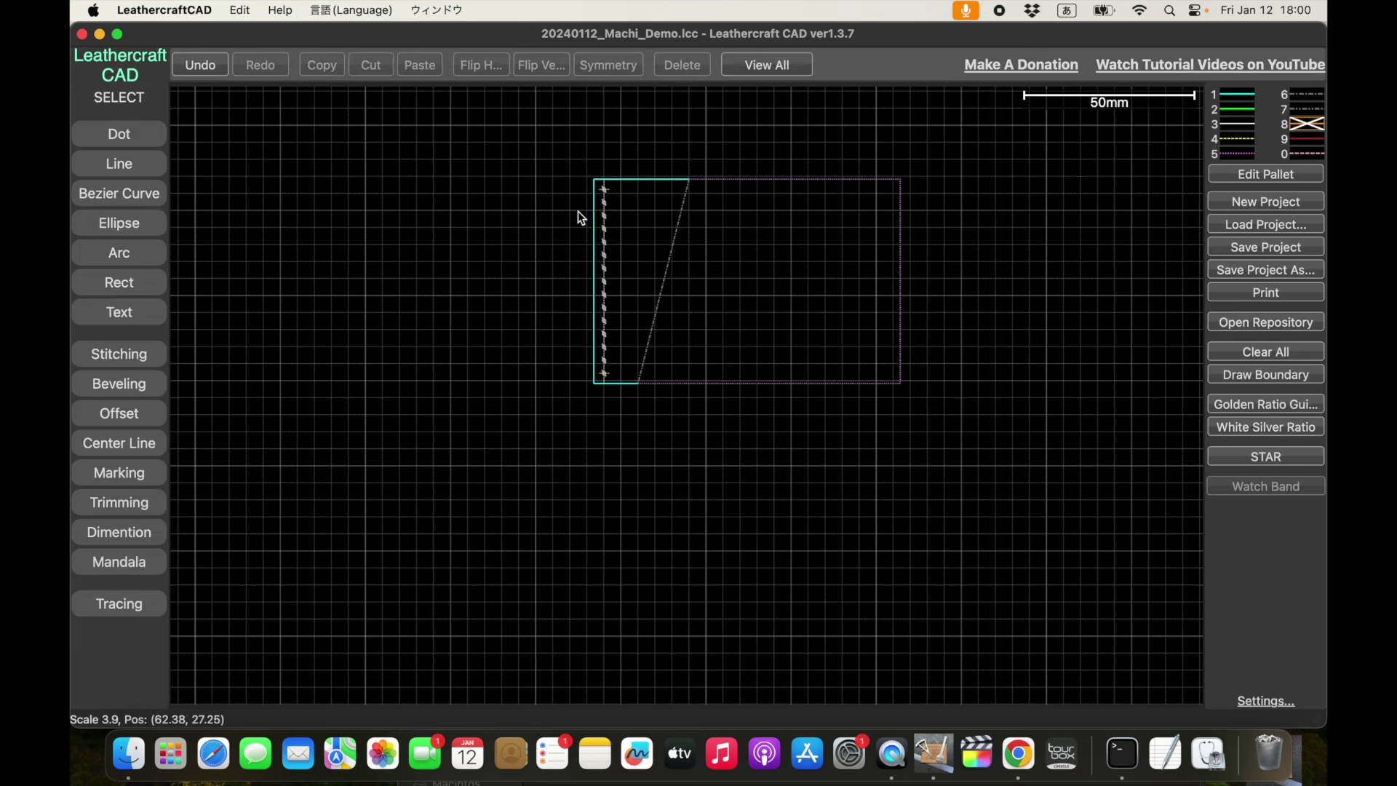
pyautogui.click(1301, 126)
pyautogui.click(1301, 126)
# Remove the cyan outline and stitching, then copy the right edge onto the rectangle's left side.
pyautogui.moveTo(580, 163); pyautogui.dragTo(721, 420)
pyautogui.press('super+x')
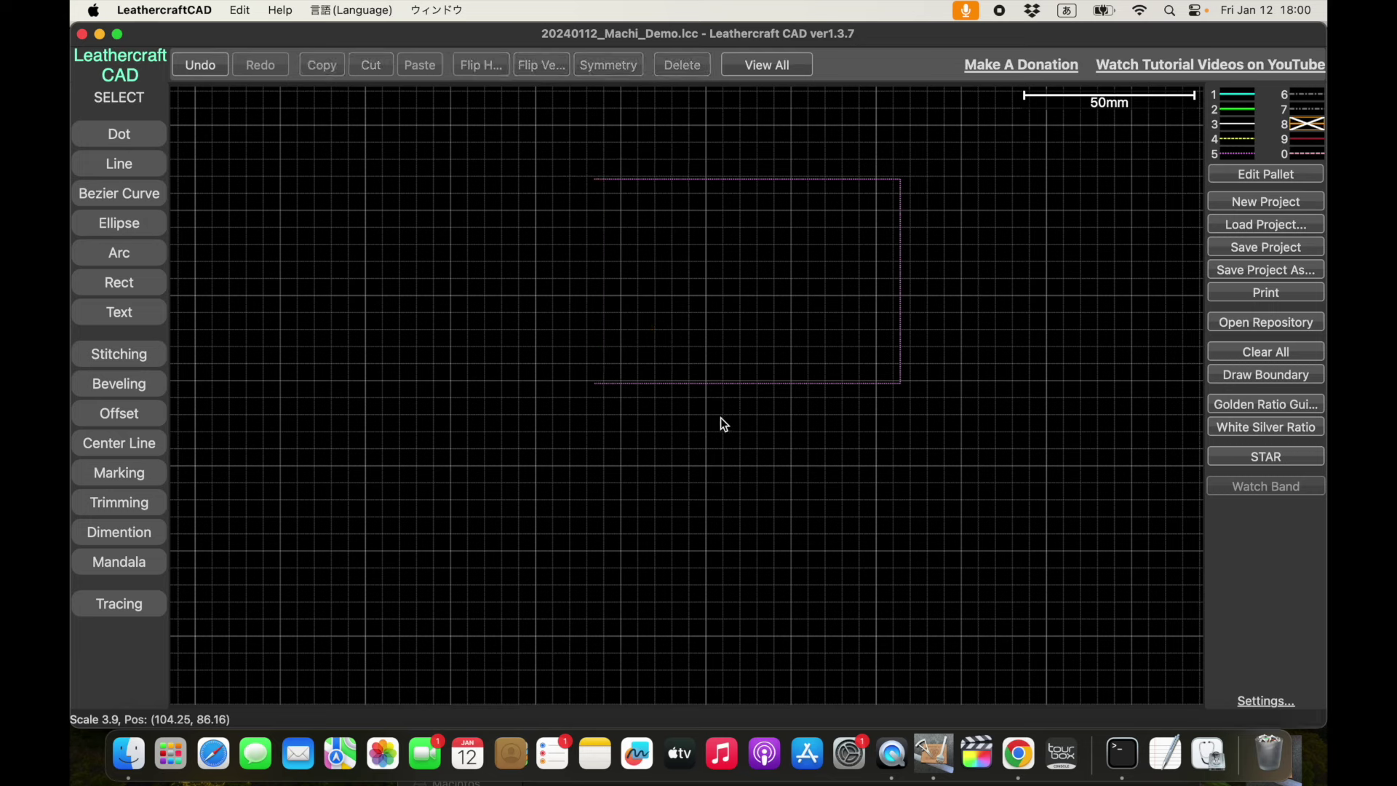
pyautogui.click(900, 273)
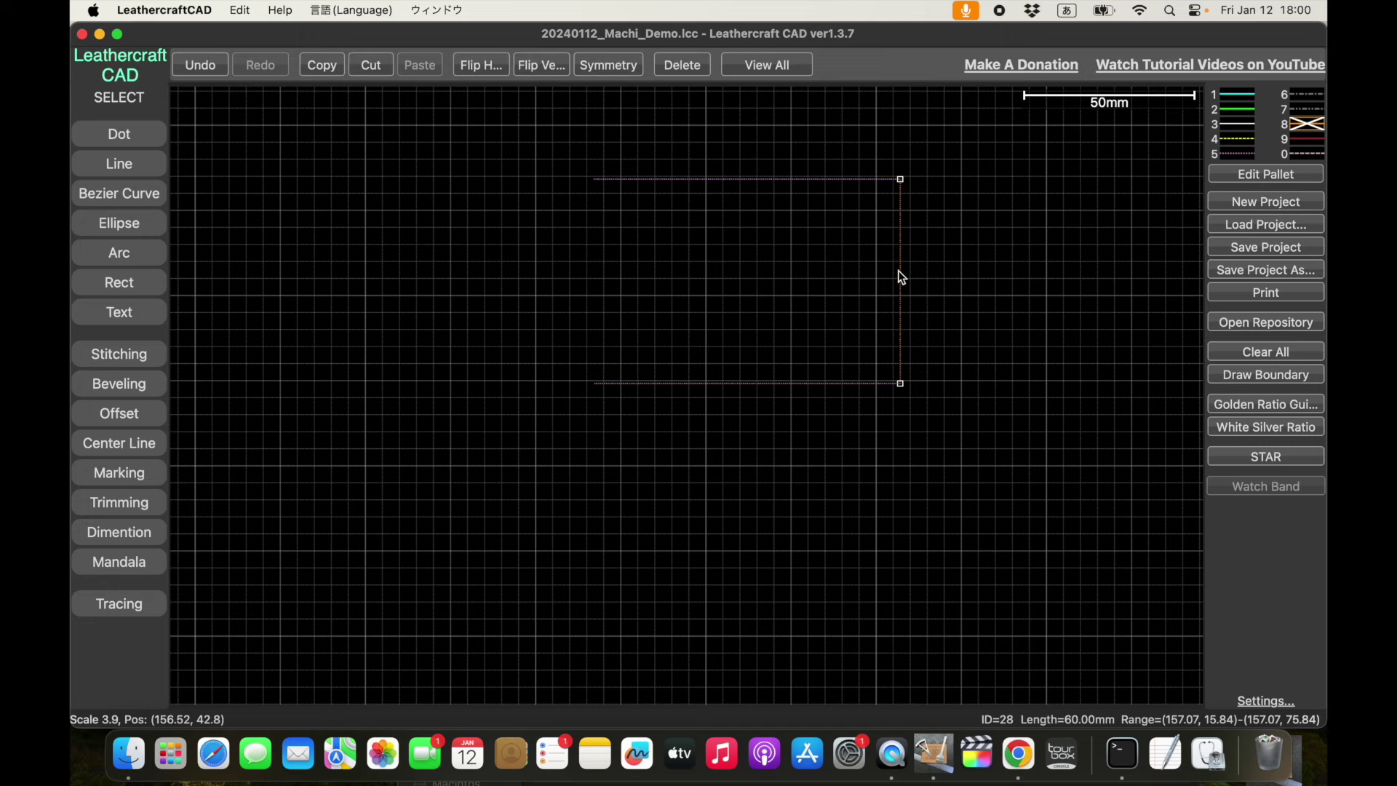
pyautogui.press('super+c')
pyautogui.press('super+v')
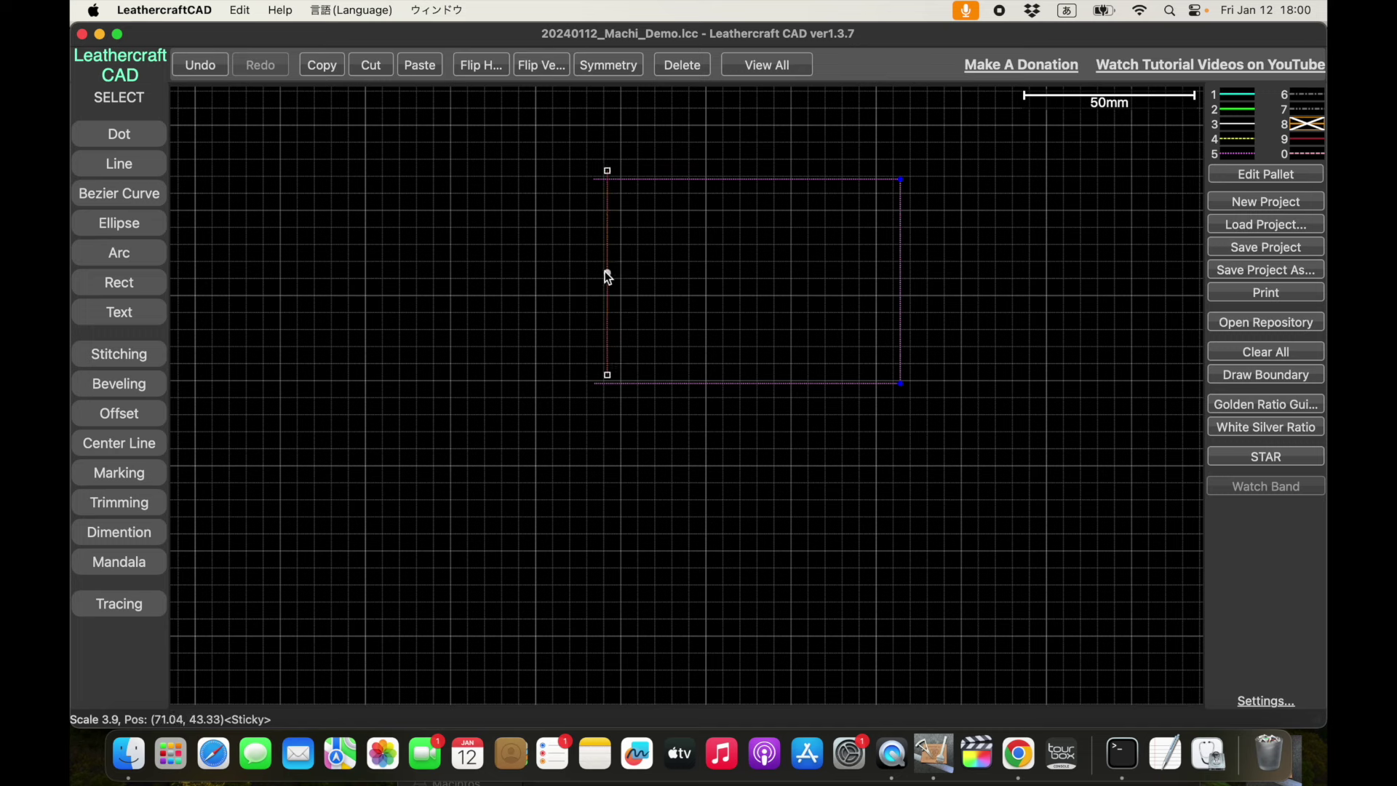
pyautogui.click(590, 291)
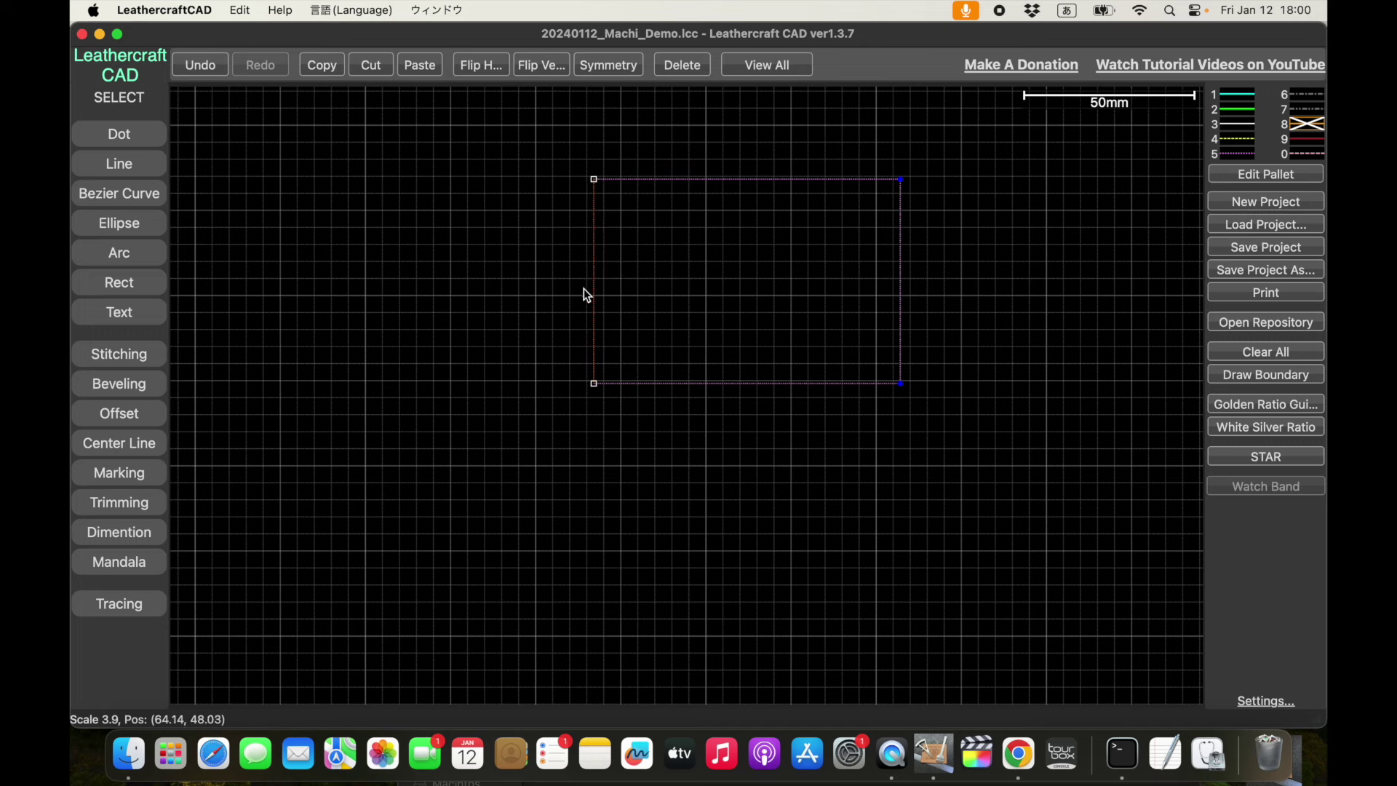
pyautogui.click(714, 424)
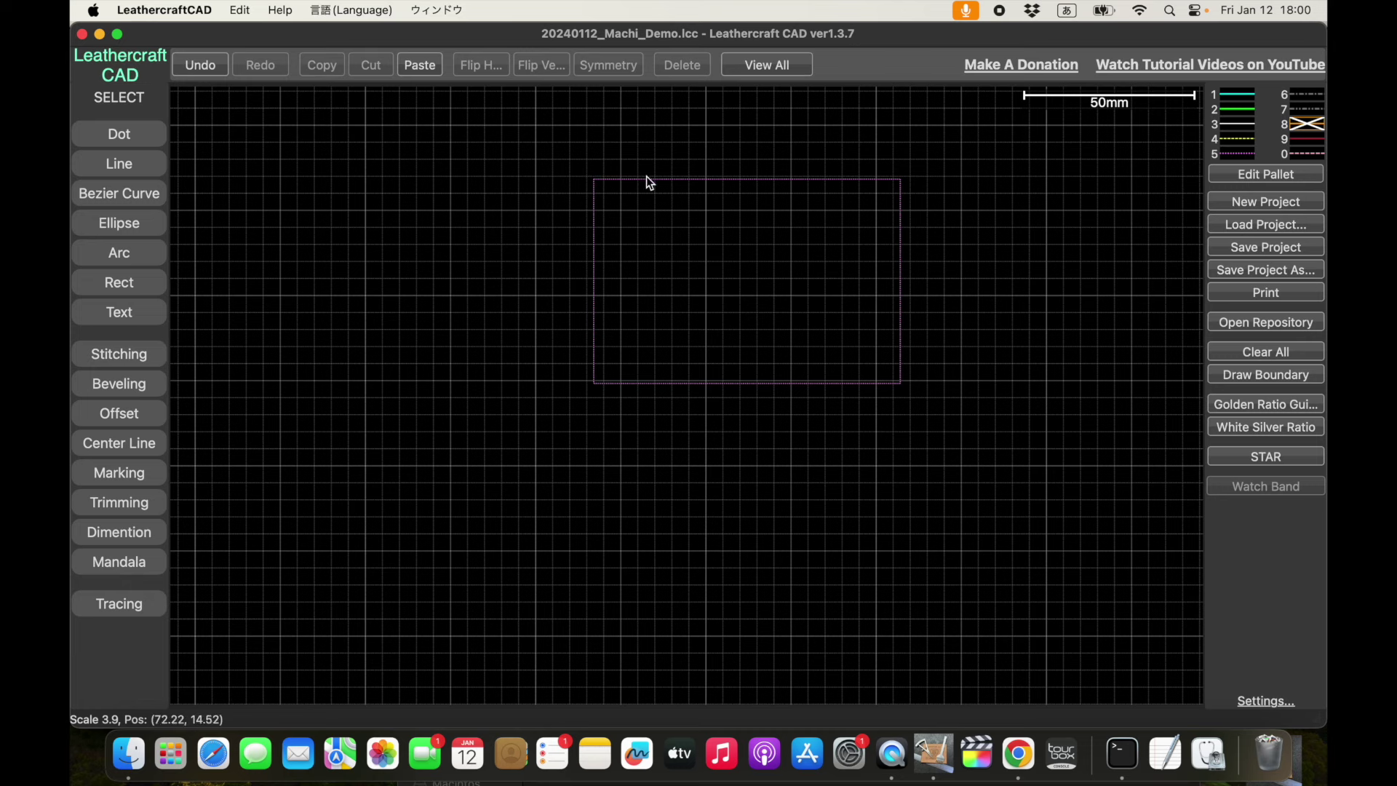
# Show the orange dimension annotations again and bring the rectangle into view.
pyautogui.click(1317, 125)
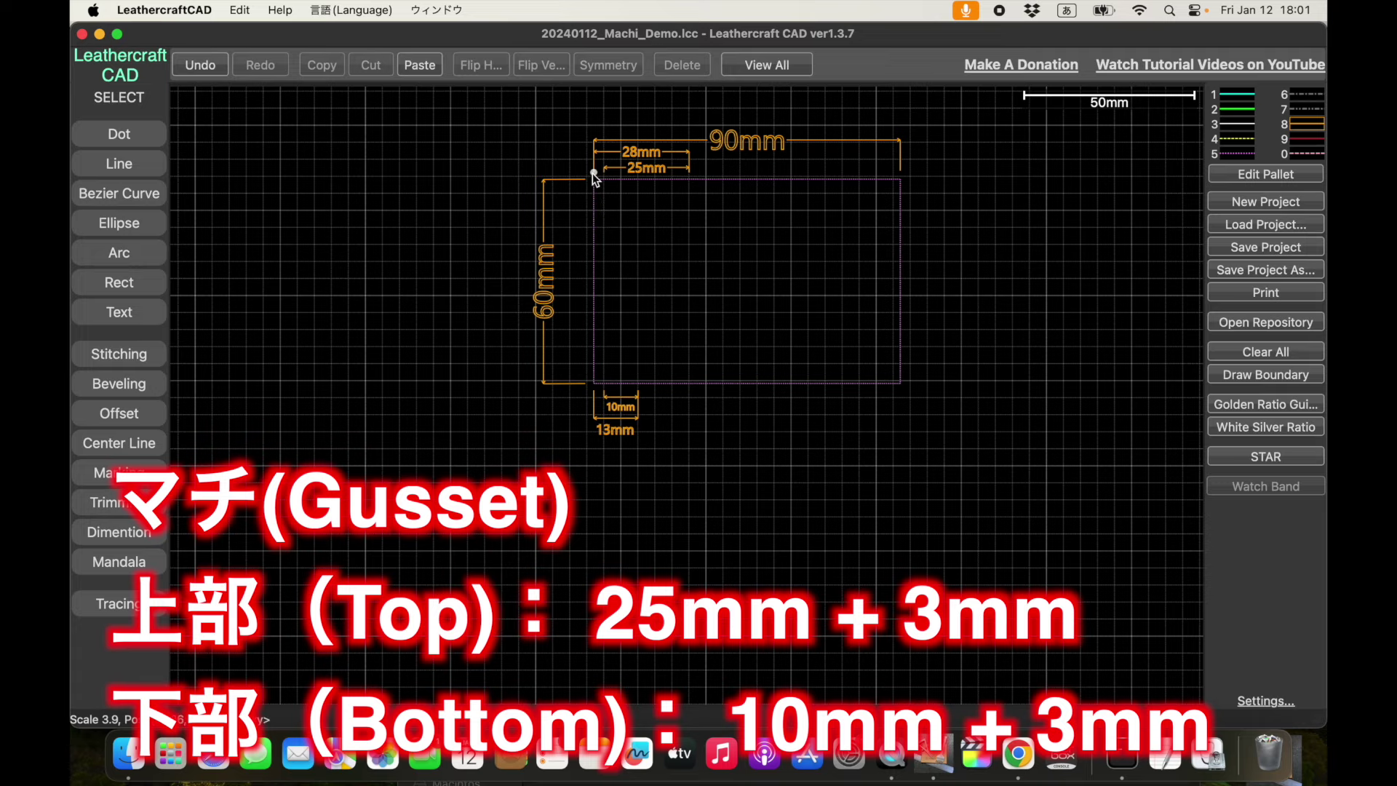
pyautogui.scroll(1, 628, 408)
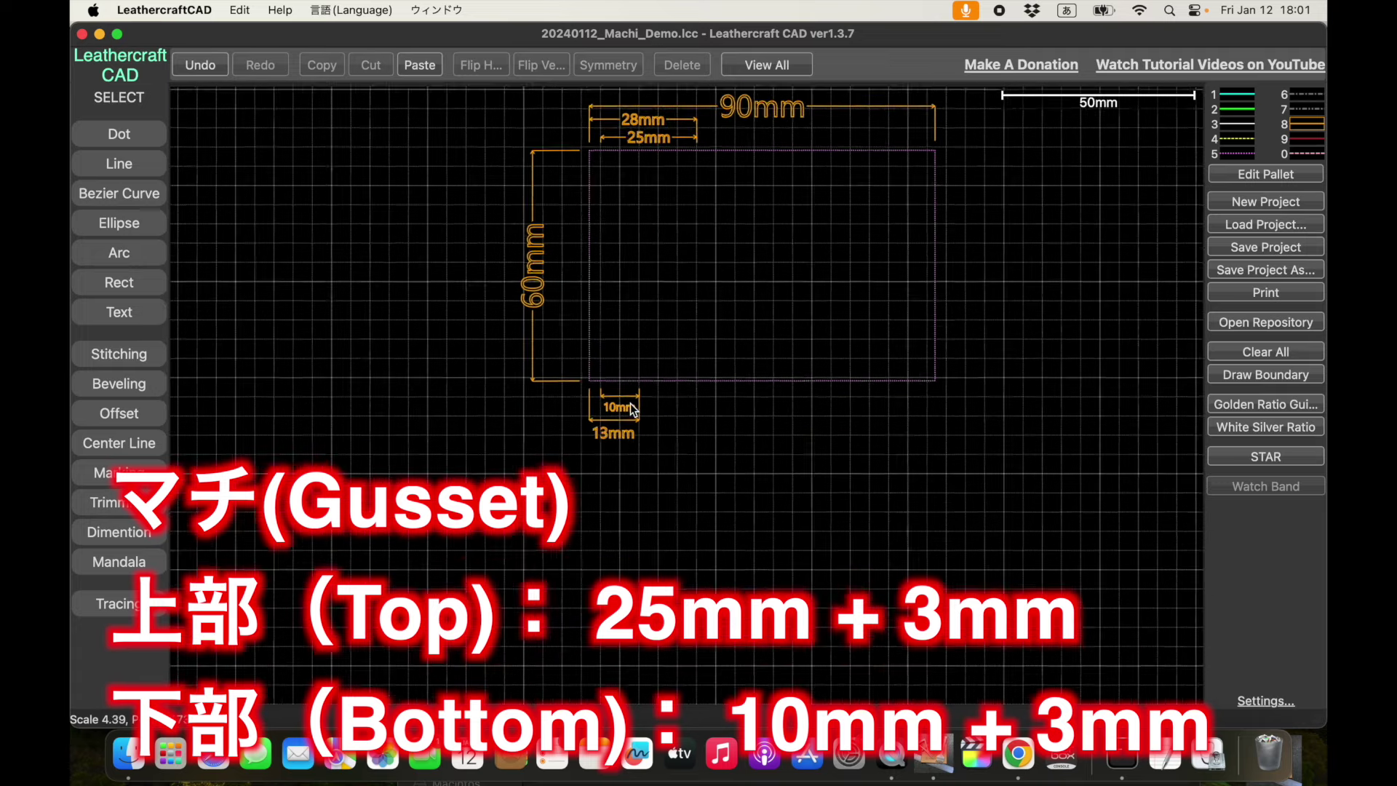
pyautogui.scroll(1, 630, 403)
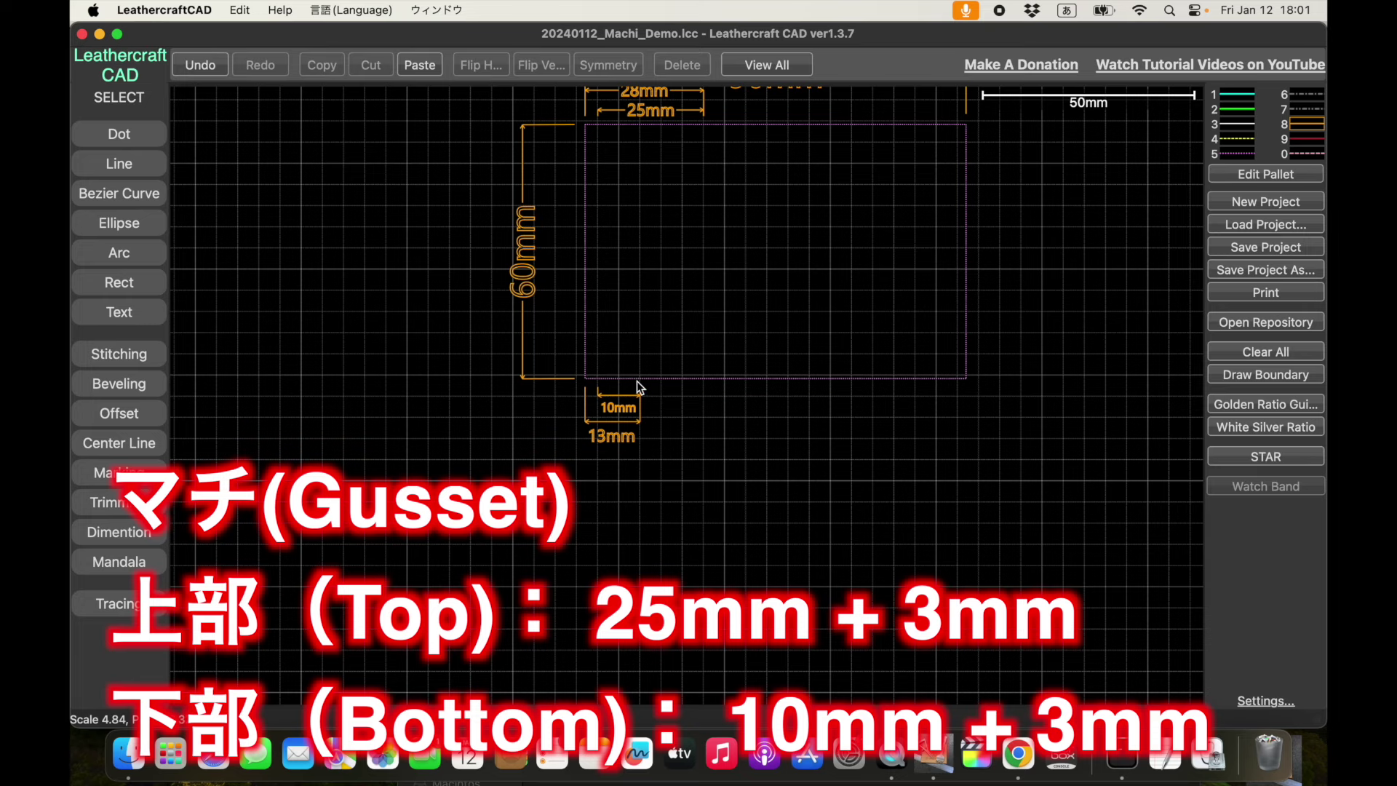
pyautogui.moveTo(679, 265); pyautogui.dragTo(634, 378, button='right')
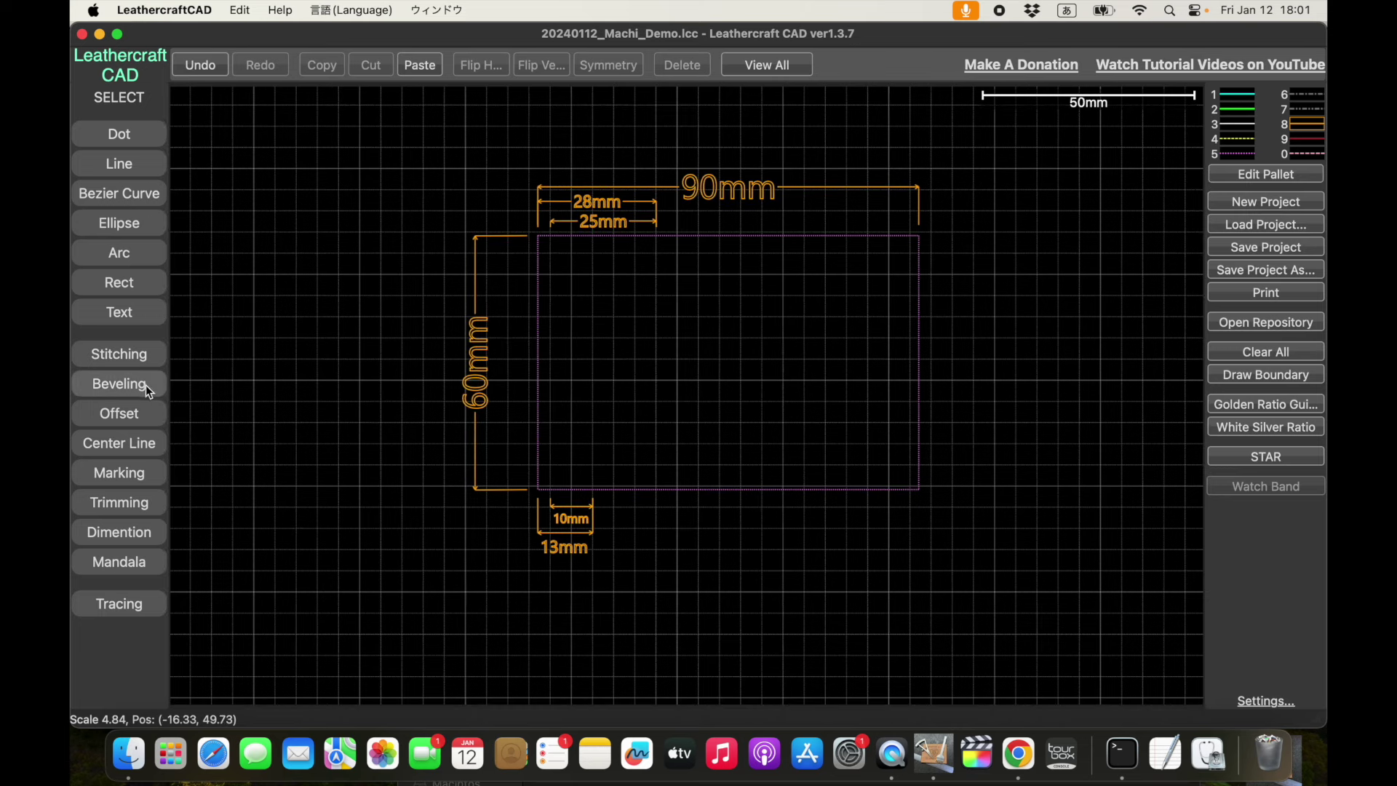
# Offset the rectangle's left edge 3.00 mm inward as a yellow dashed style-4 line.
pyautogui.click(112, 421)
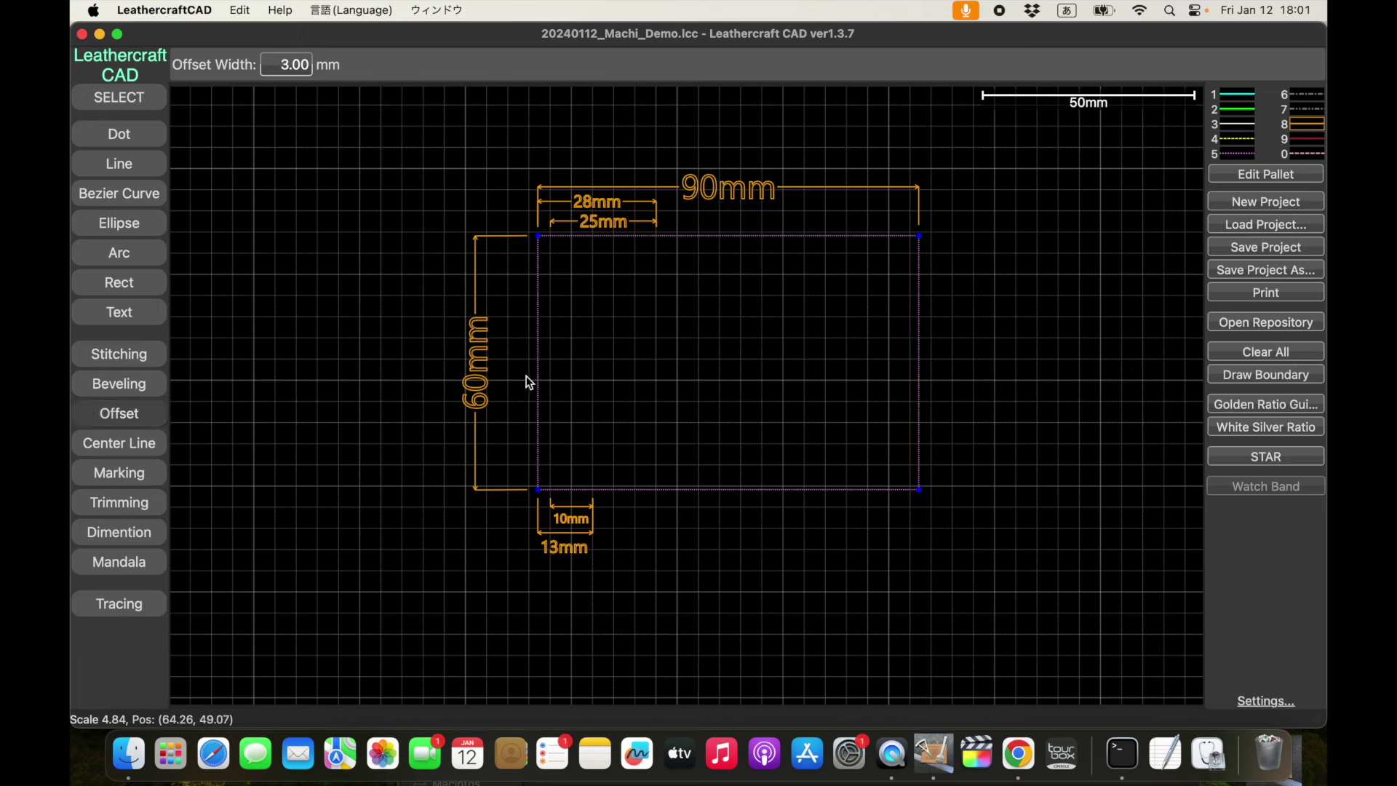
pyautogui.click(1239, 144)
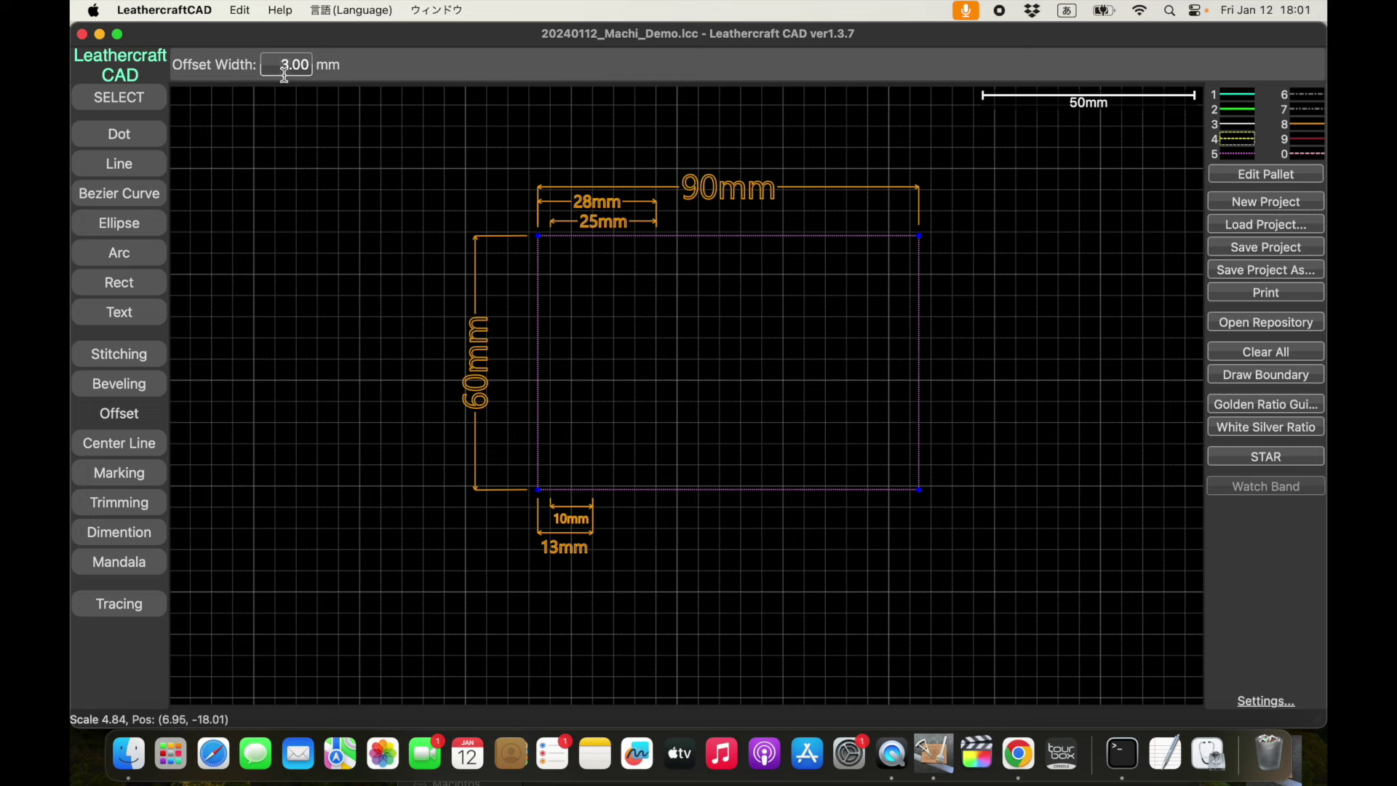
pyautogui.click(539, 361)
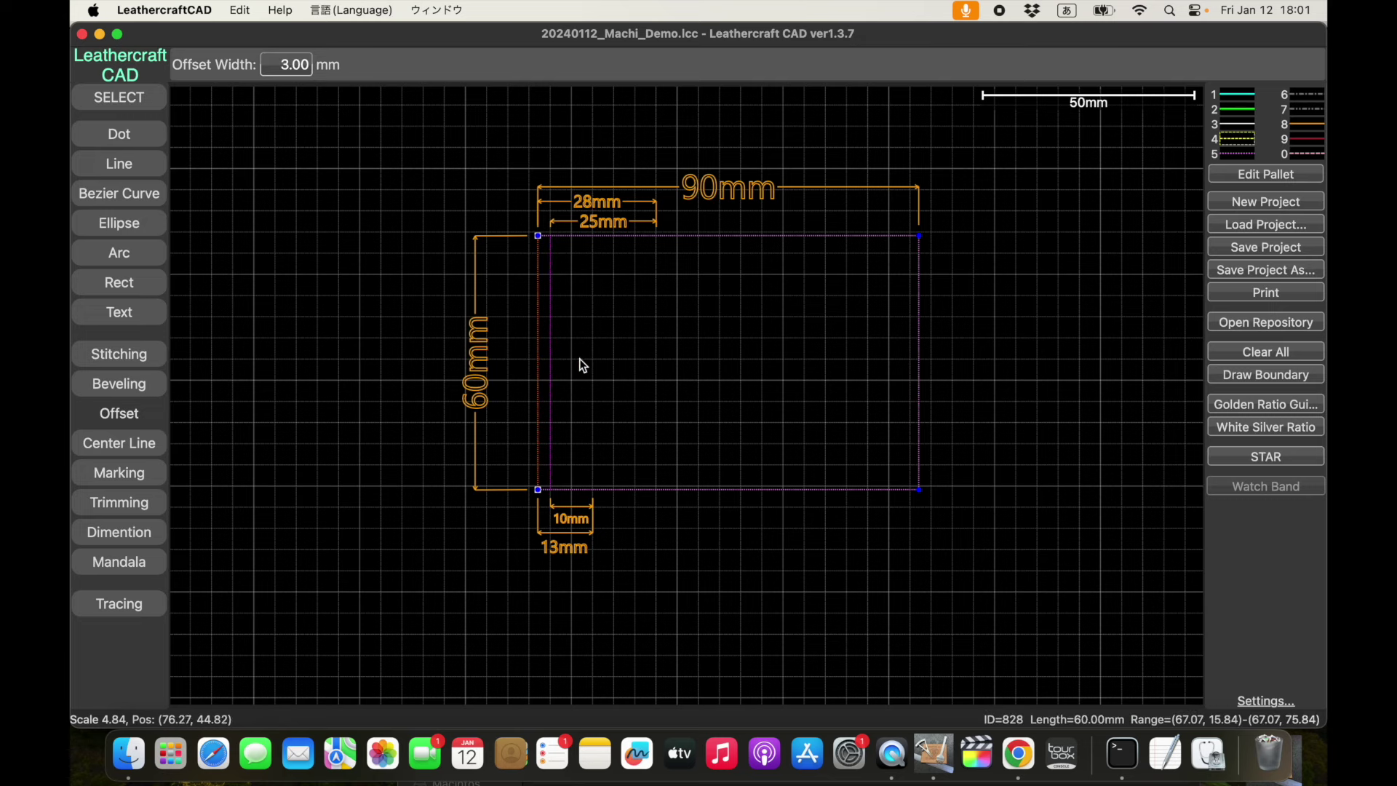
pyautogui.click(570, 366)
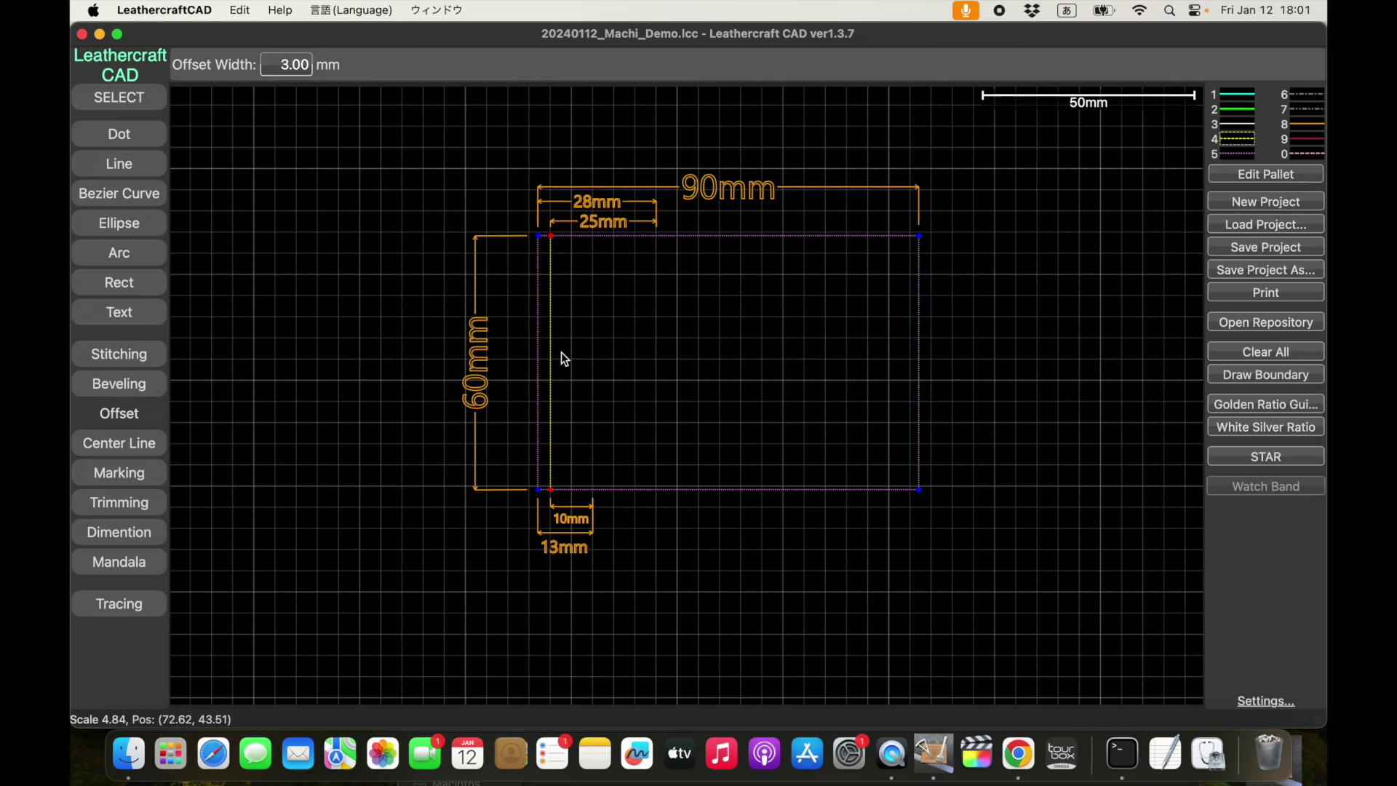
pyautogui.scroll(2, 561, 353)
pyautogui.scroll(2, 561, 351)
pyautogui.scroll(5, 562, 351)
pyautogui.scroll(-2, 562, 351)
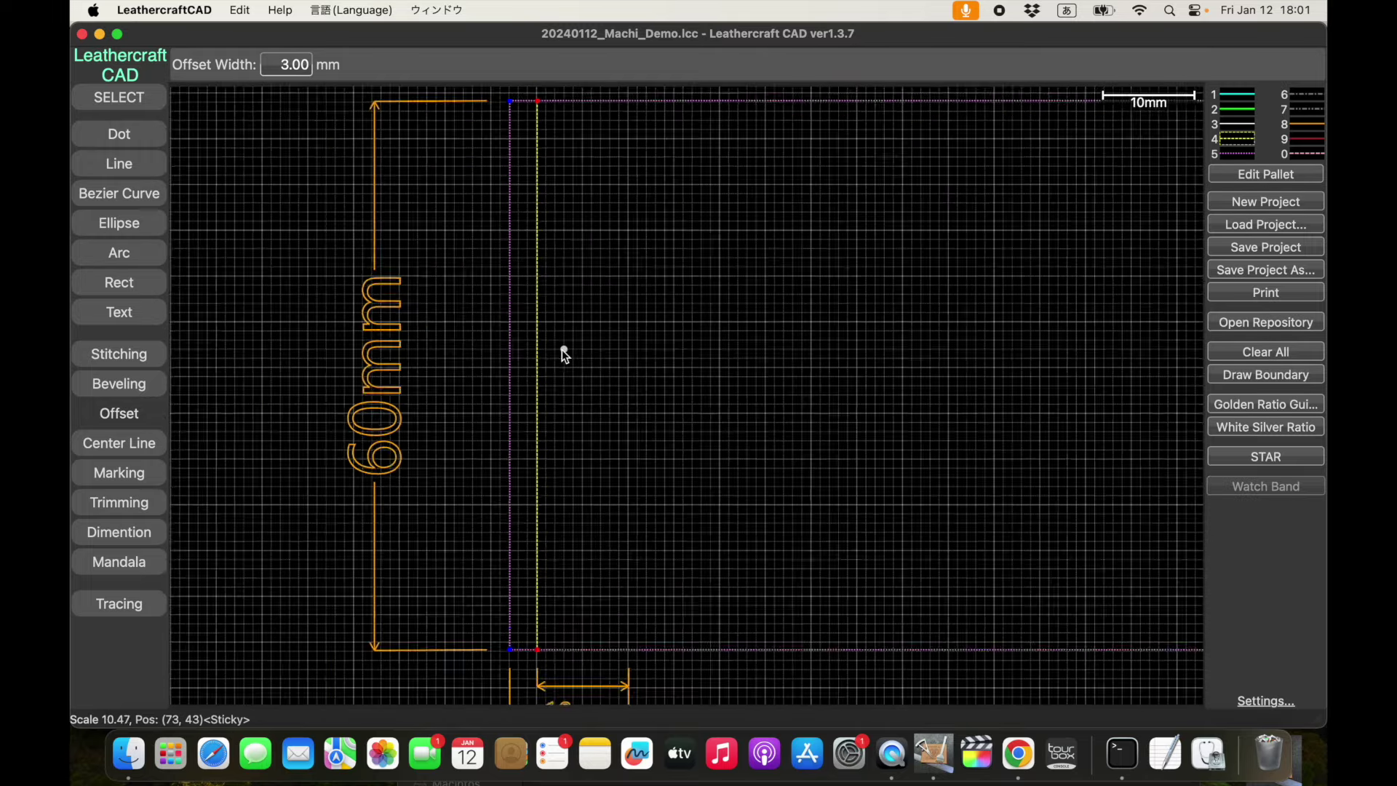
pyautogui.scroll(-1, 562, 349)
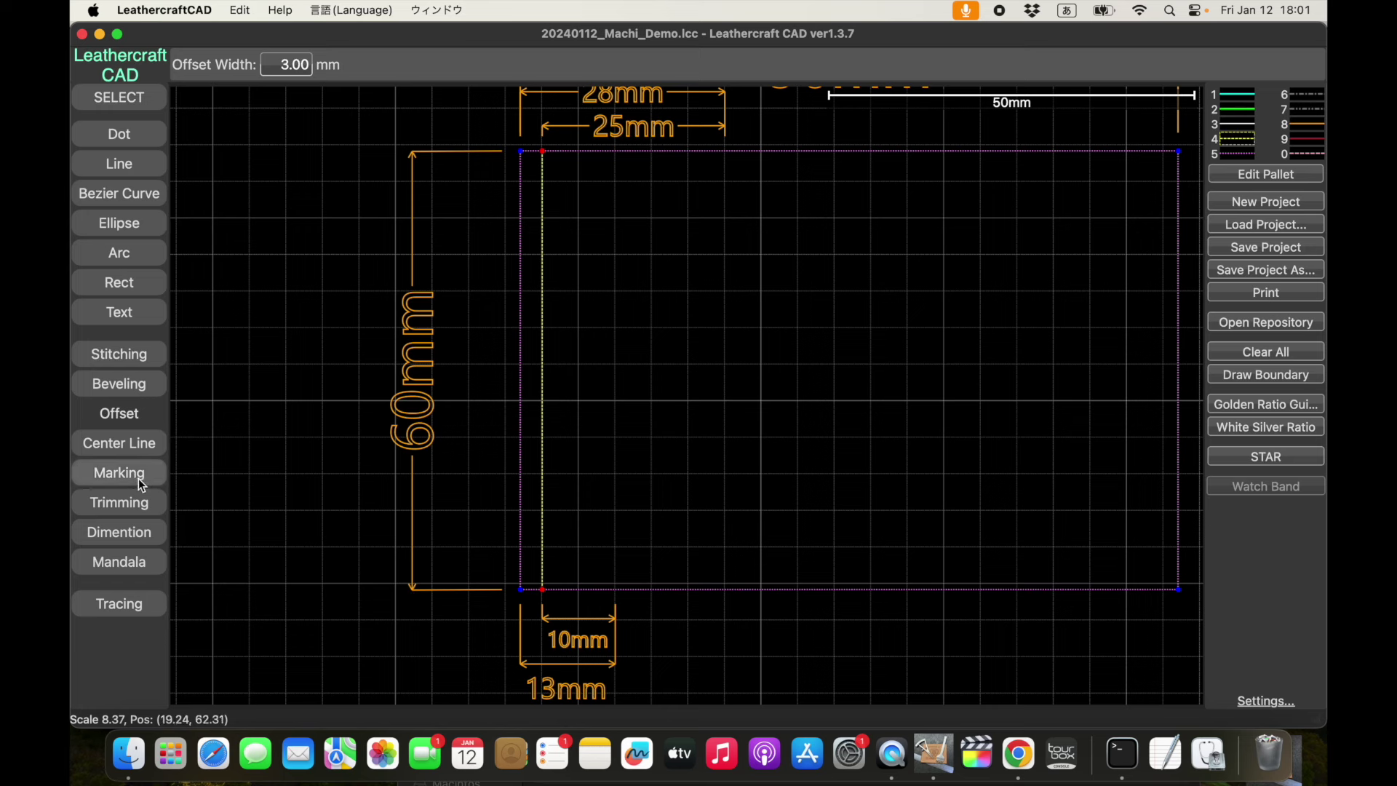
# Switch the interface language to English.
pyautogui.click(115, 472)
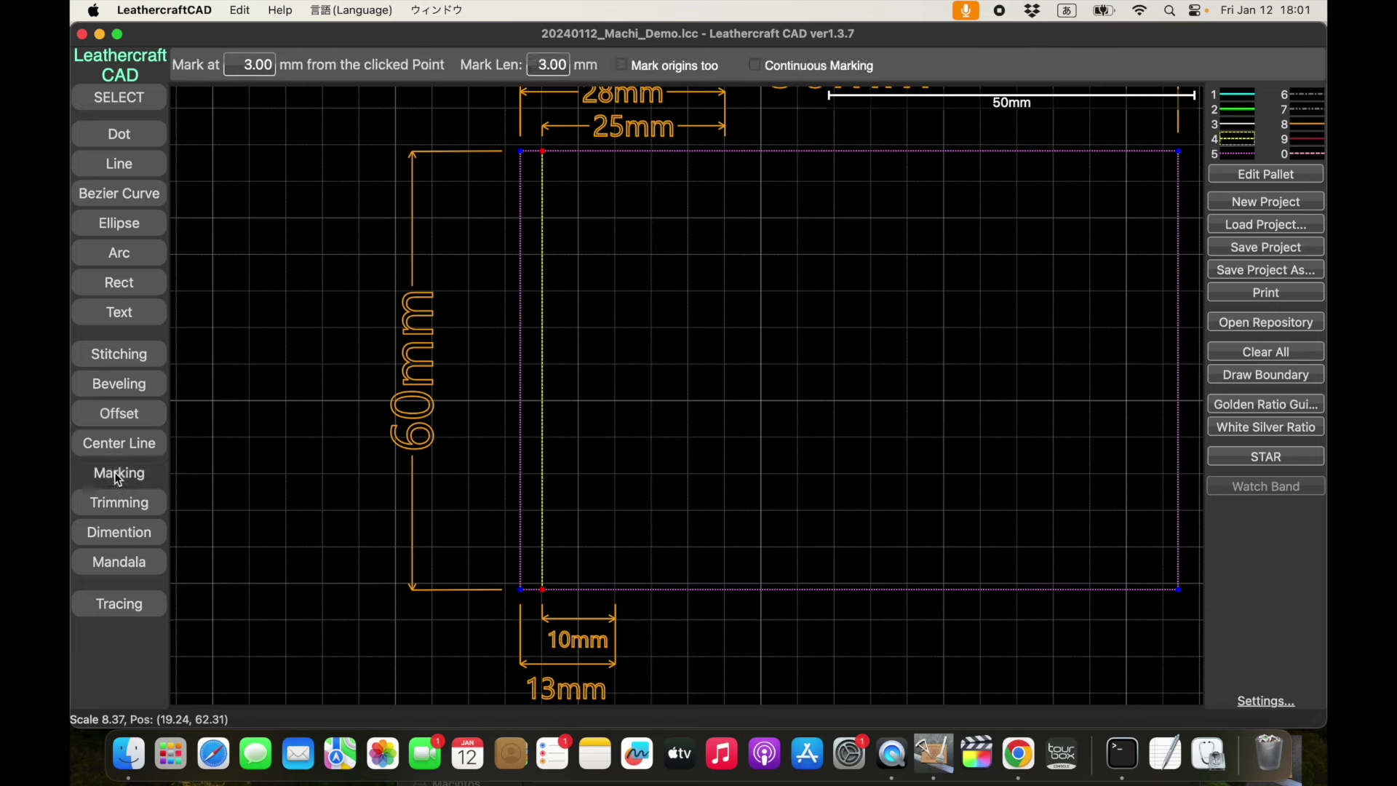
pyautogui.click(368, 10)
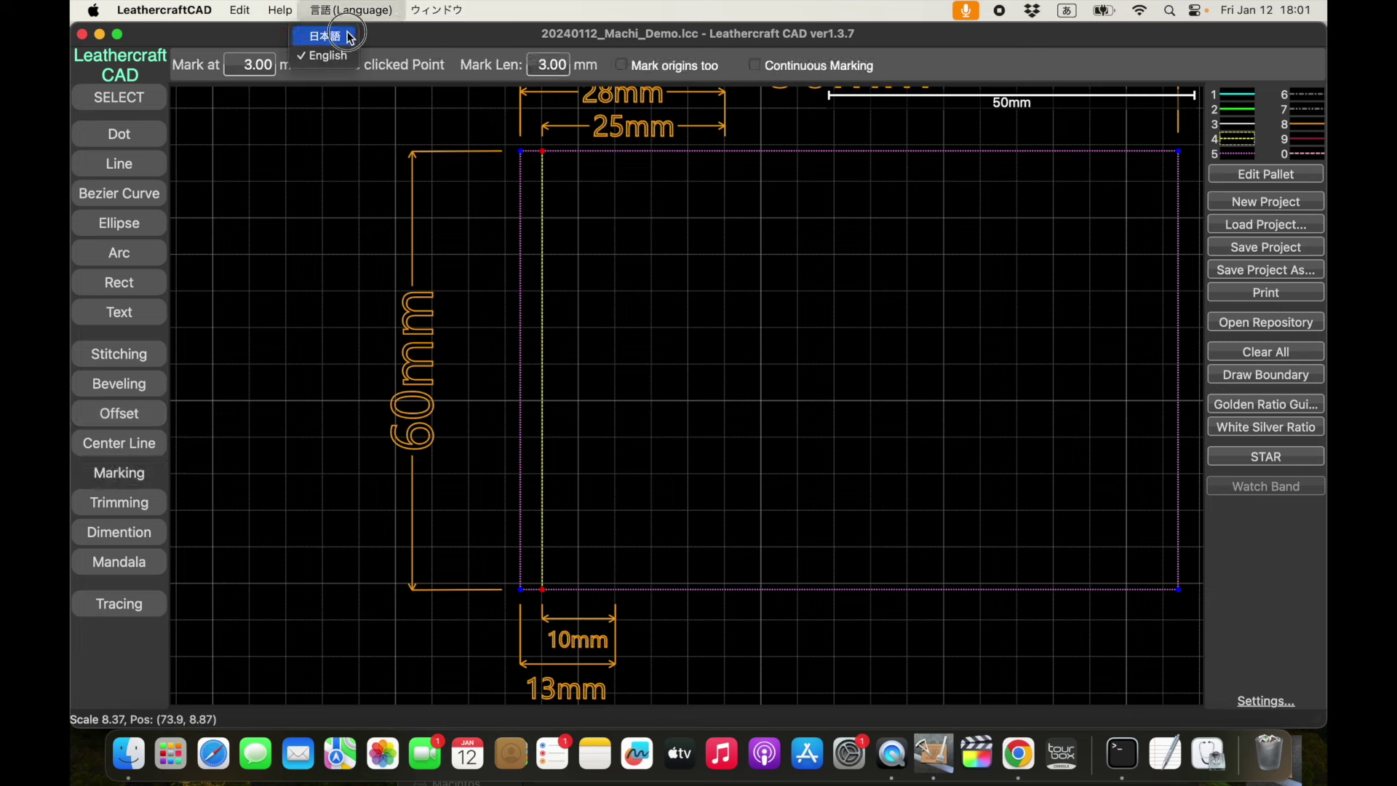
pyautogui.click(321, 31)
pyautogui.click(108, 481)
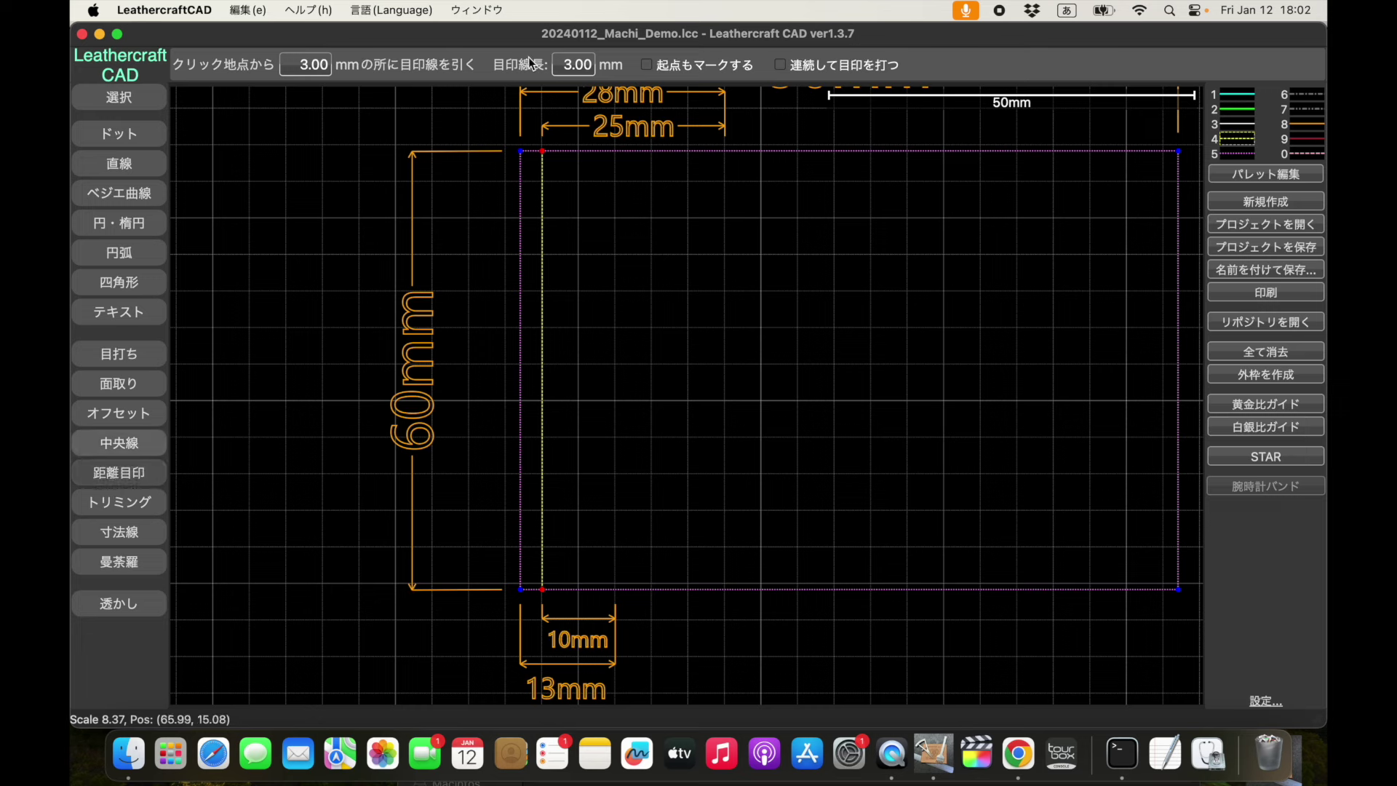
pyautogui.click(367, 10)
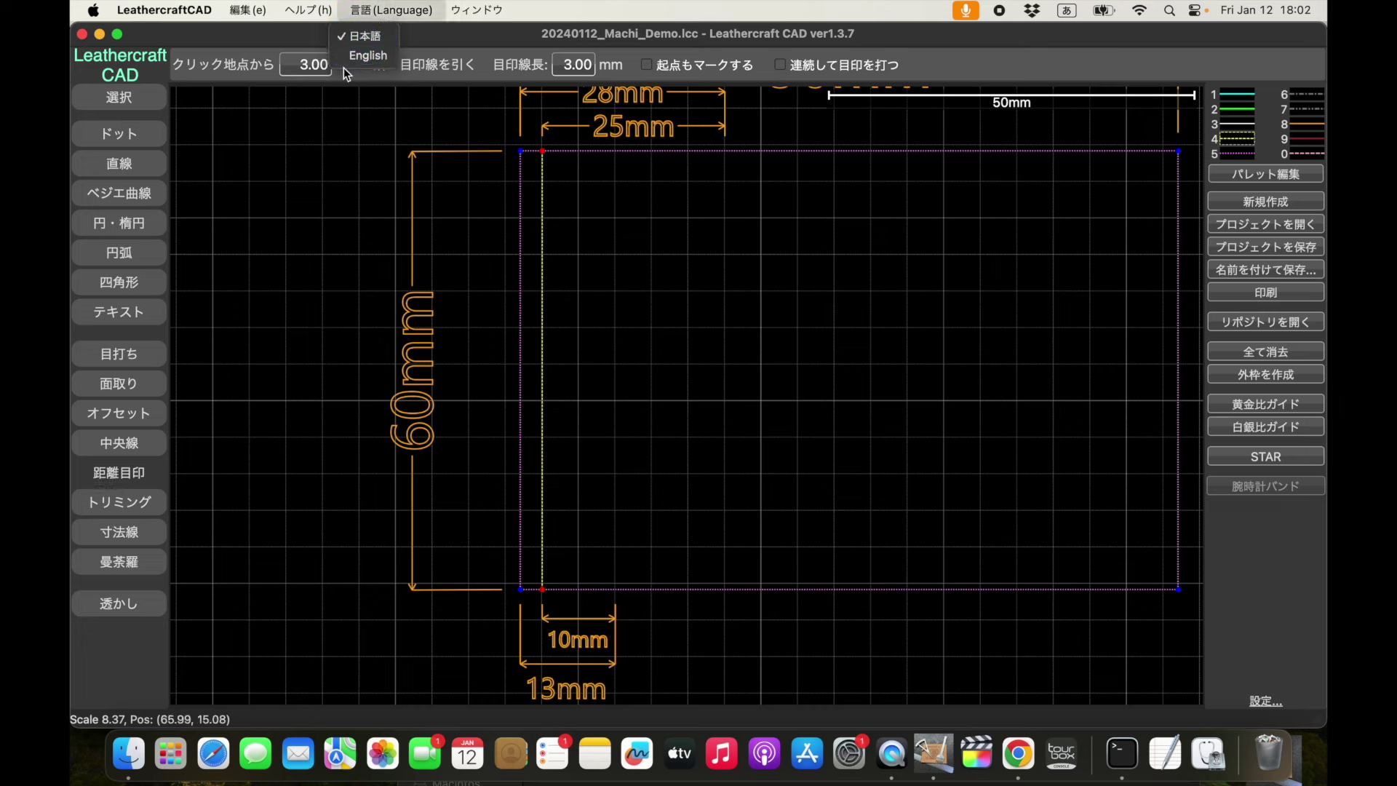
pyautogui.click(359, 58)
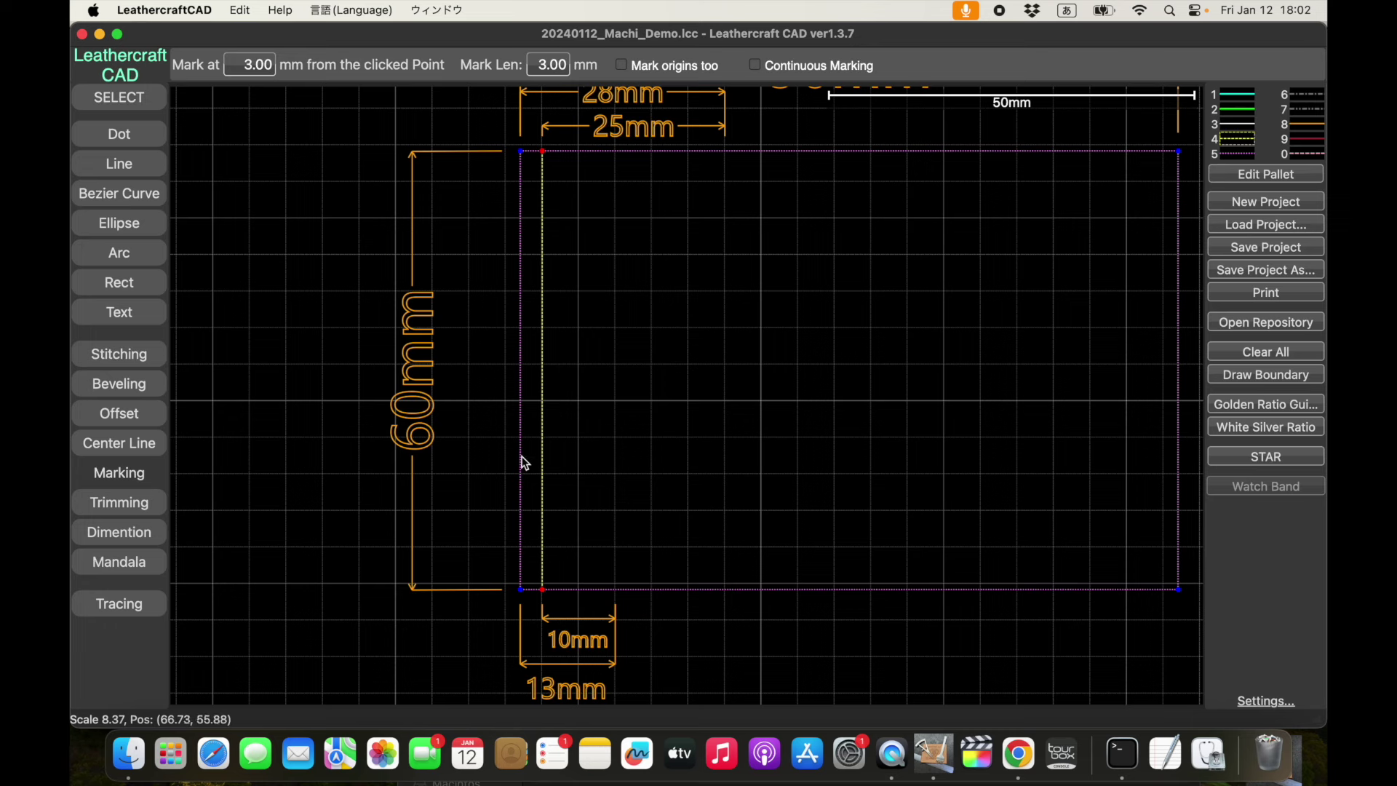
# Mark points 3mm in from the top and bottom ends of the offset line.
pyautogui.click(550, 560)
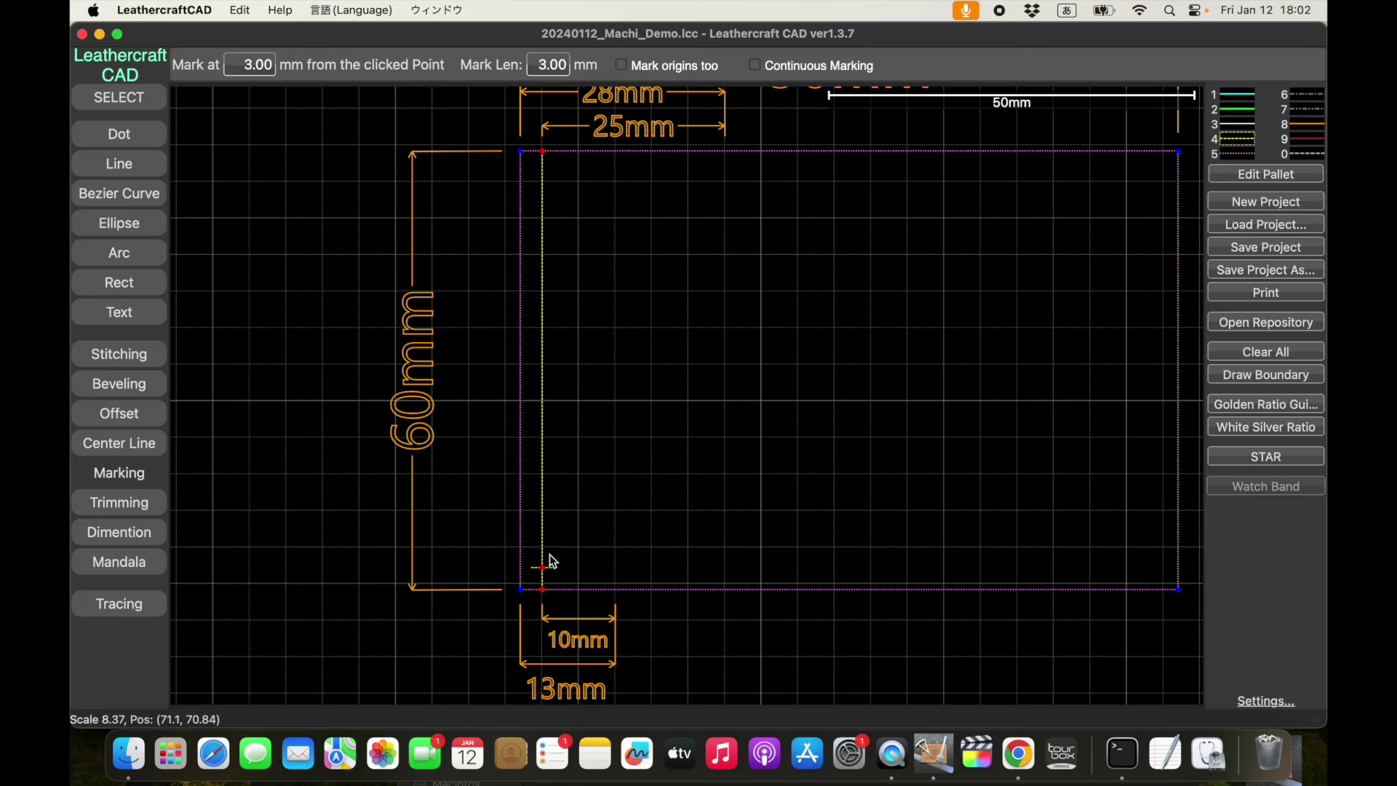
pyautogui.click(544, 154)
pyautogui.click(94, 352)
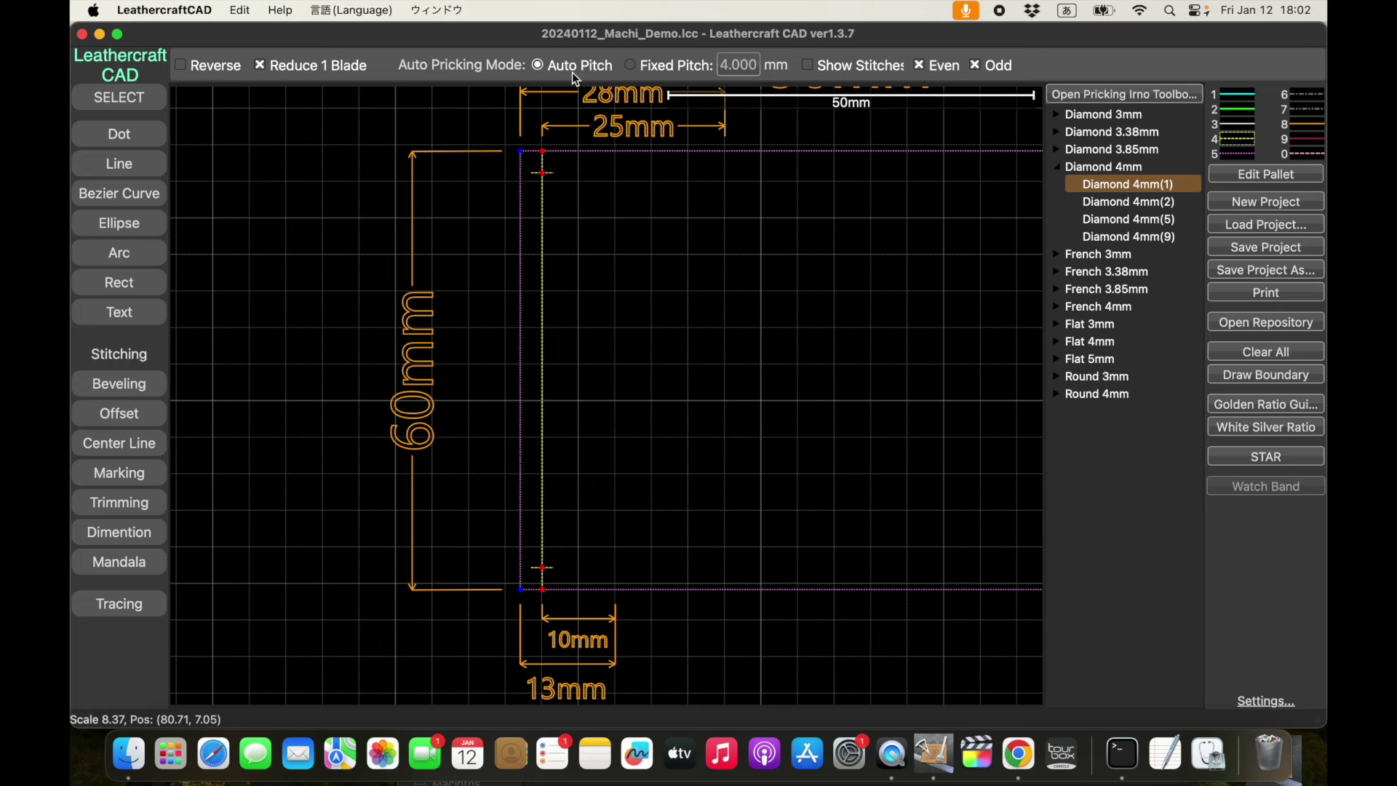
# Prick 15 Diamond 4mm(1) holes between the two marks at 3.854 mm auto pitch.
pyautogui.click(543, 175)
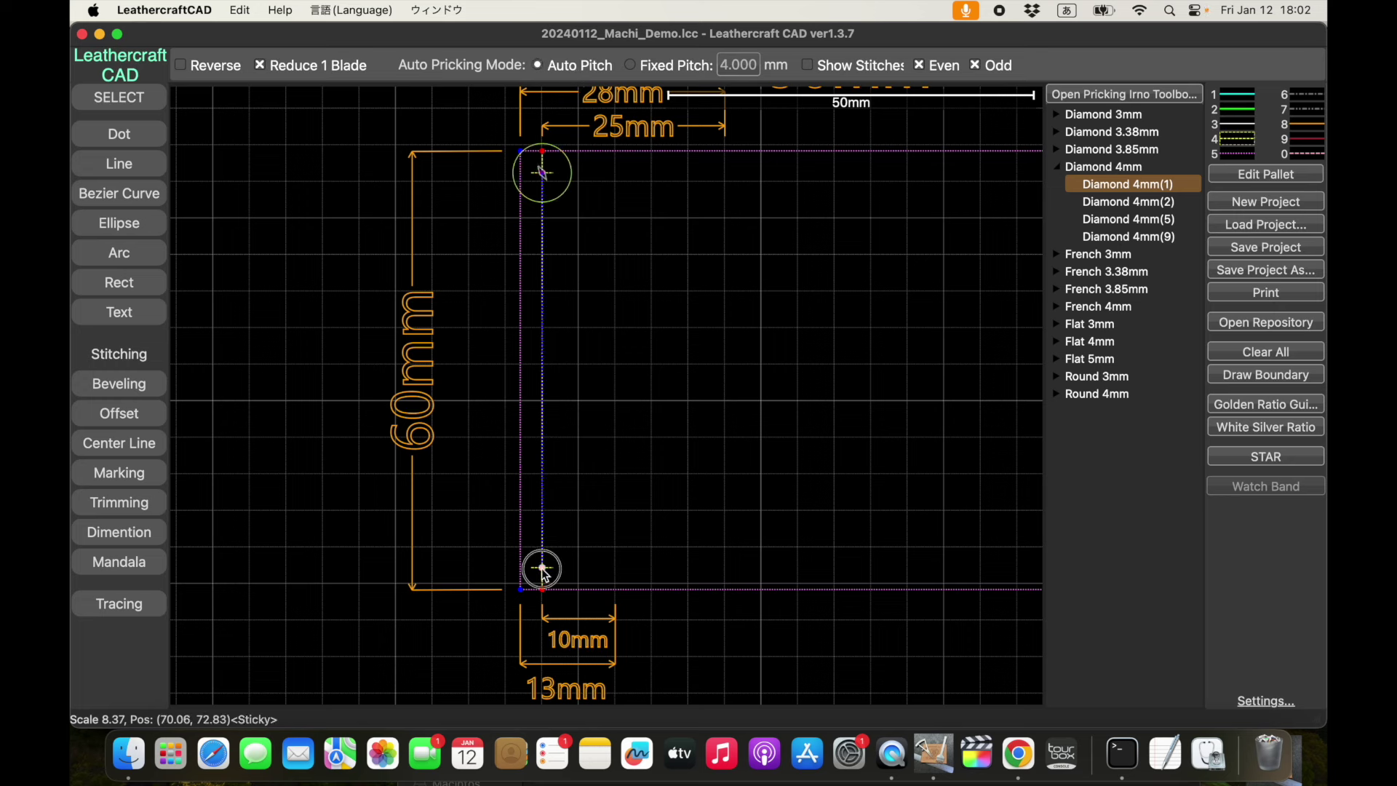
pyautogui.click(543, 568)
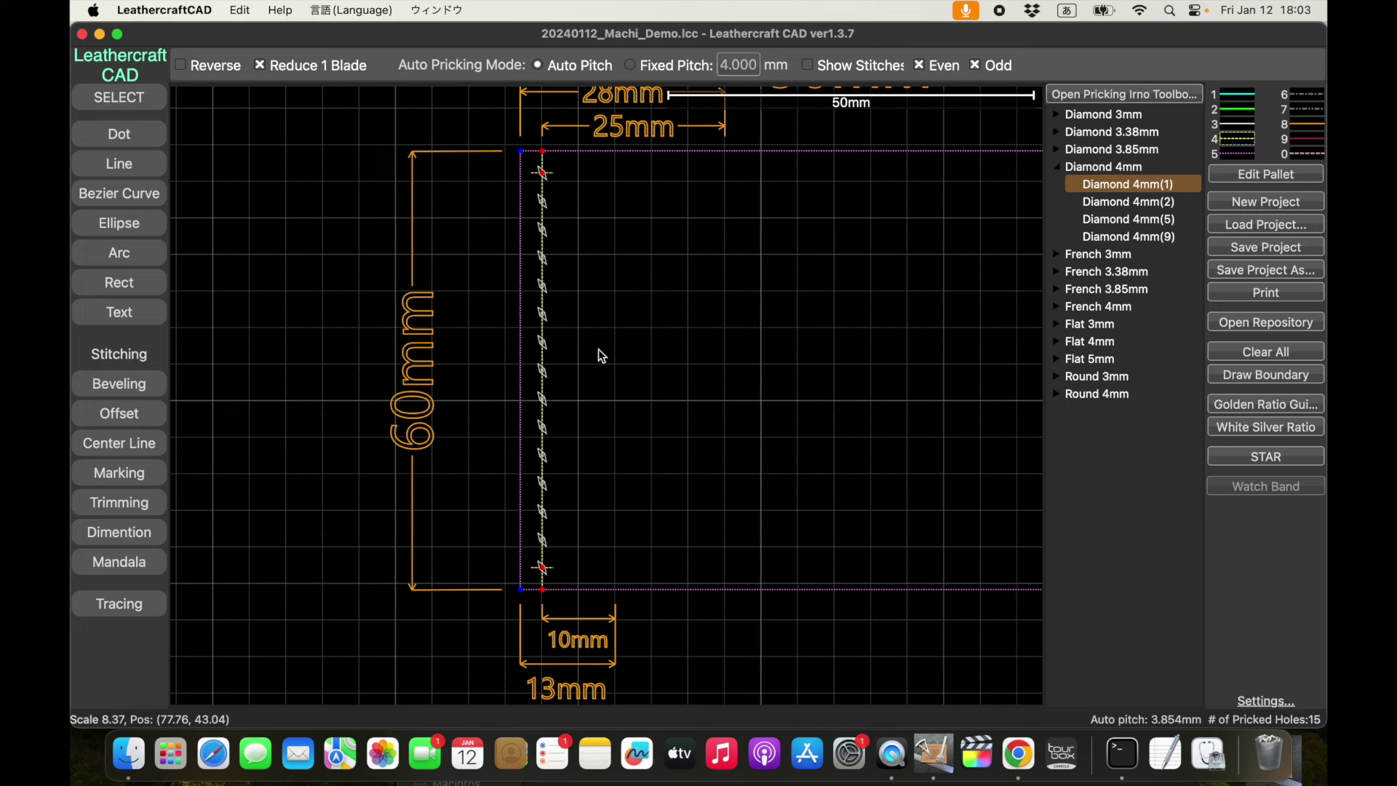
pyautogui.scroll(-2, 601, 356)
pyautogui.scroll(-2, 601, 356)
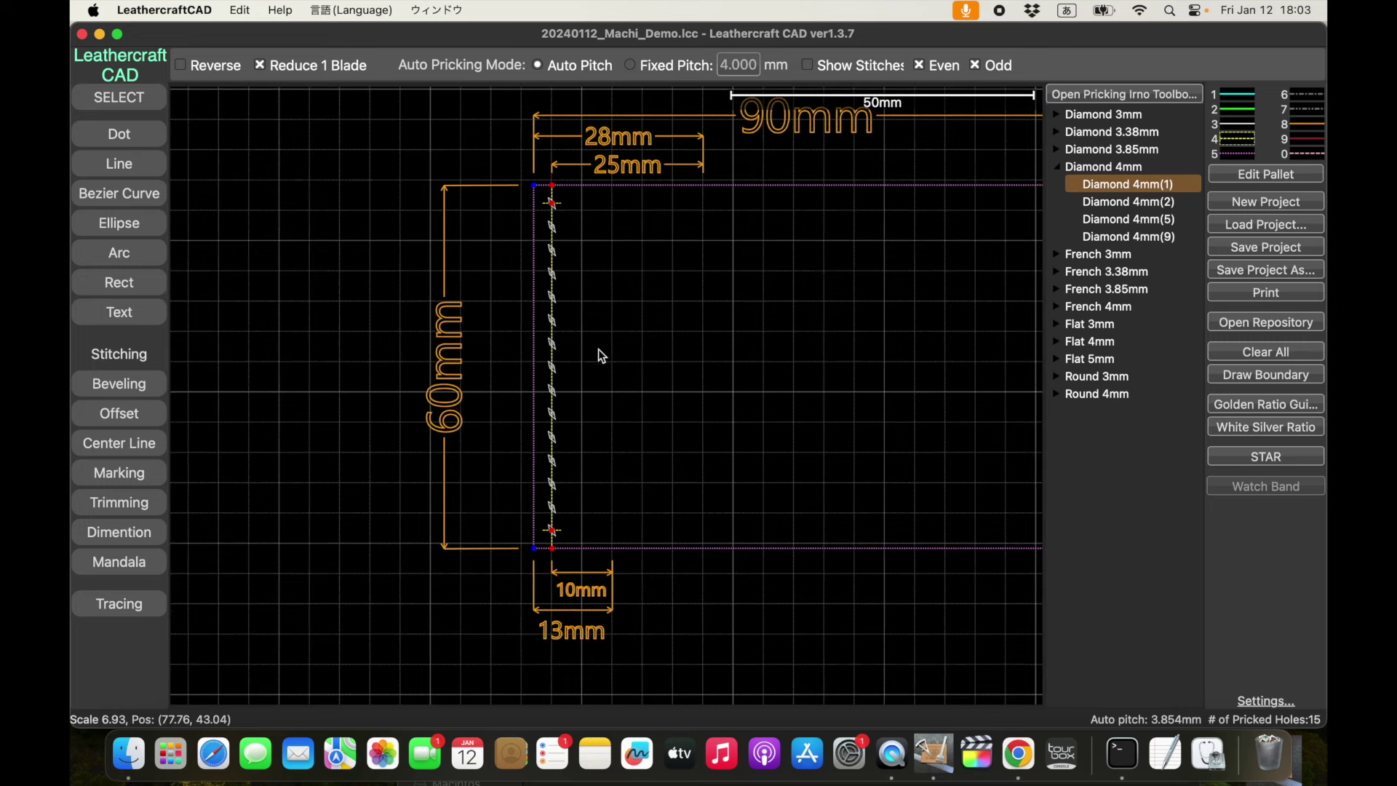
pyautogui.click(598, 352)
pyautogui.moveTo(598, 355); pyautogui.dragTo(555, 352)
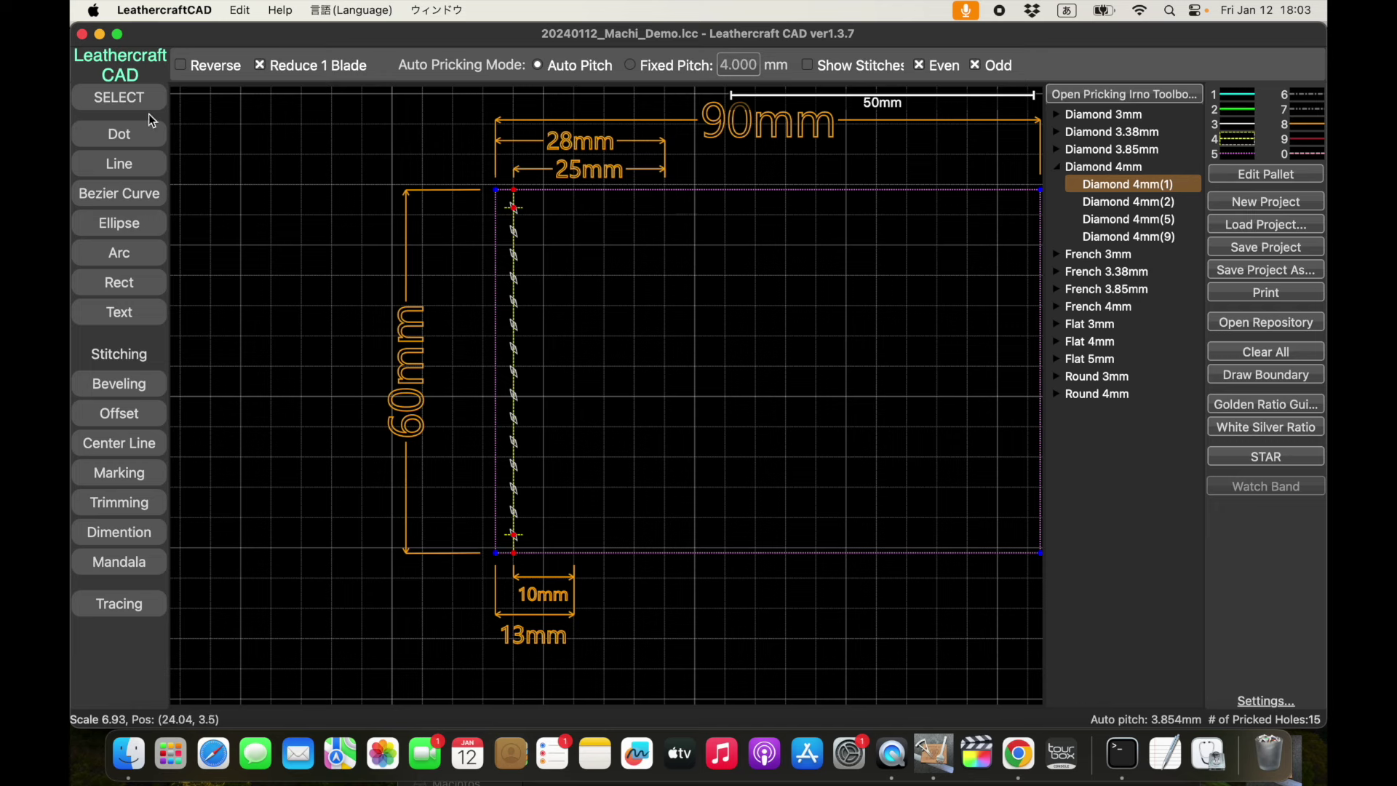
# Draw a 28mm style-1 top edge along the rectangle's top from the left corner.
pyautogui.click(121, 169)
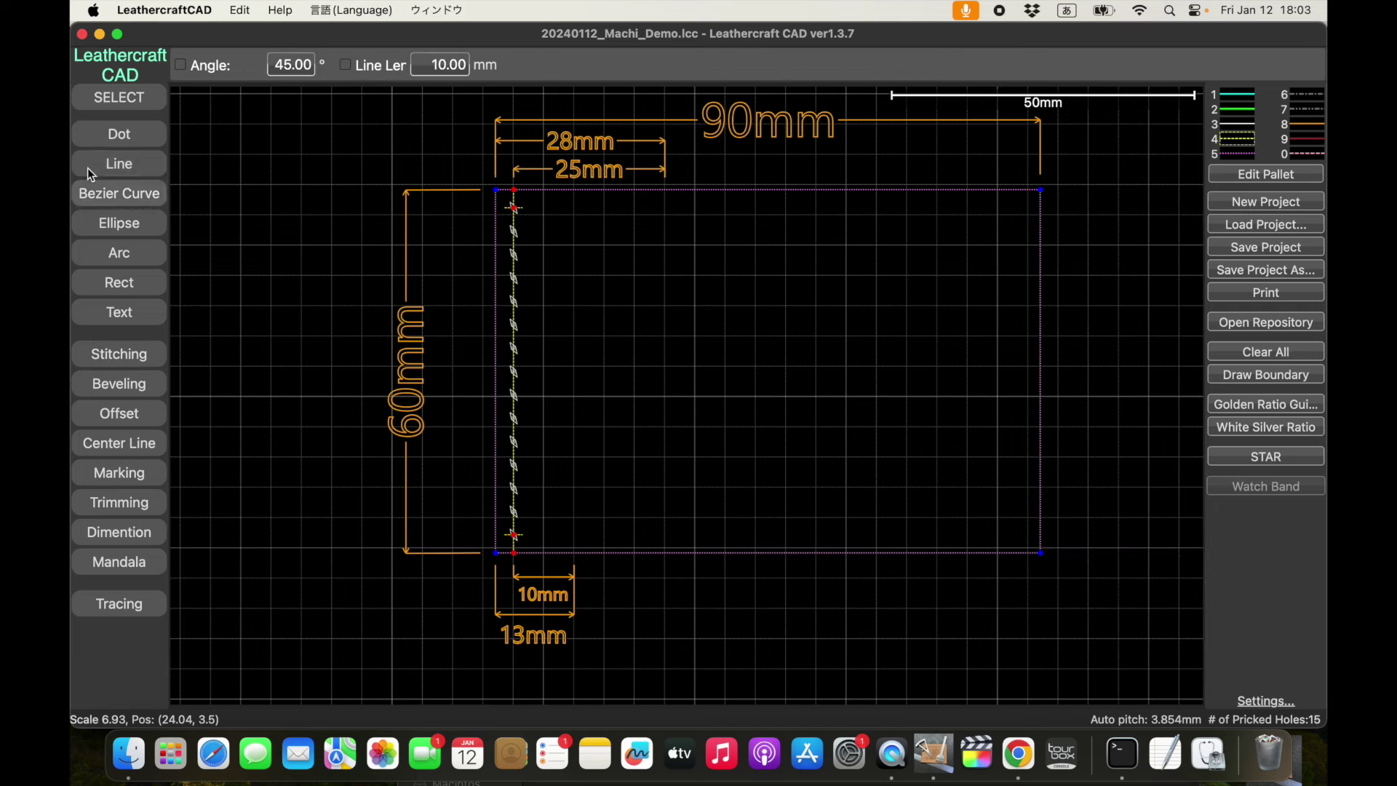
pyautogui.click(1231, 97)
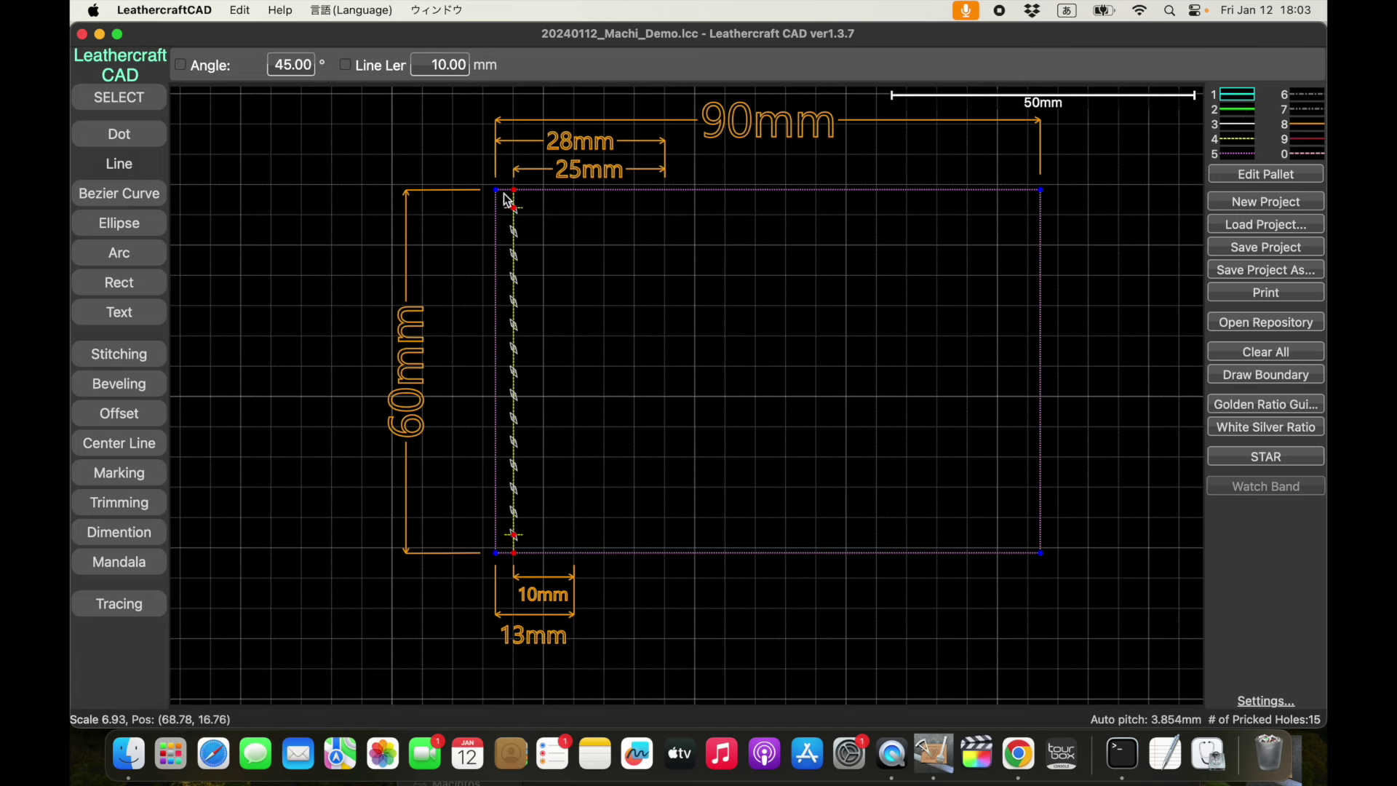
pyautogui.moveTo(496, 190); pyautogui.dragTo(666, 195)
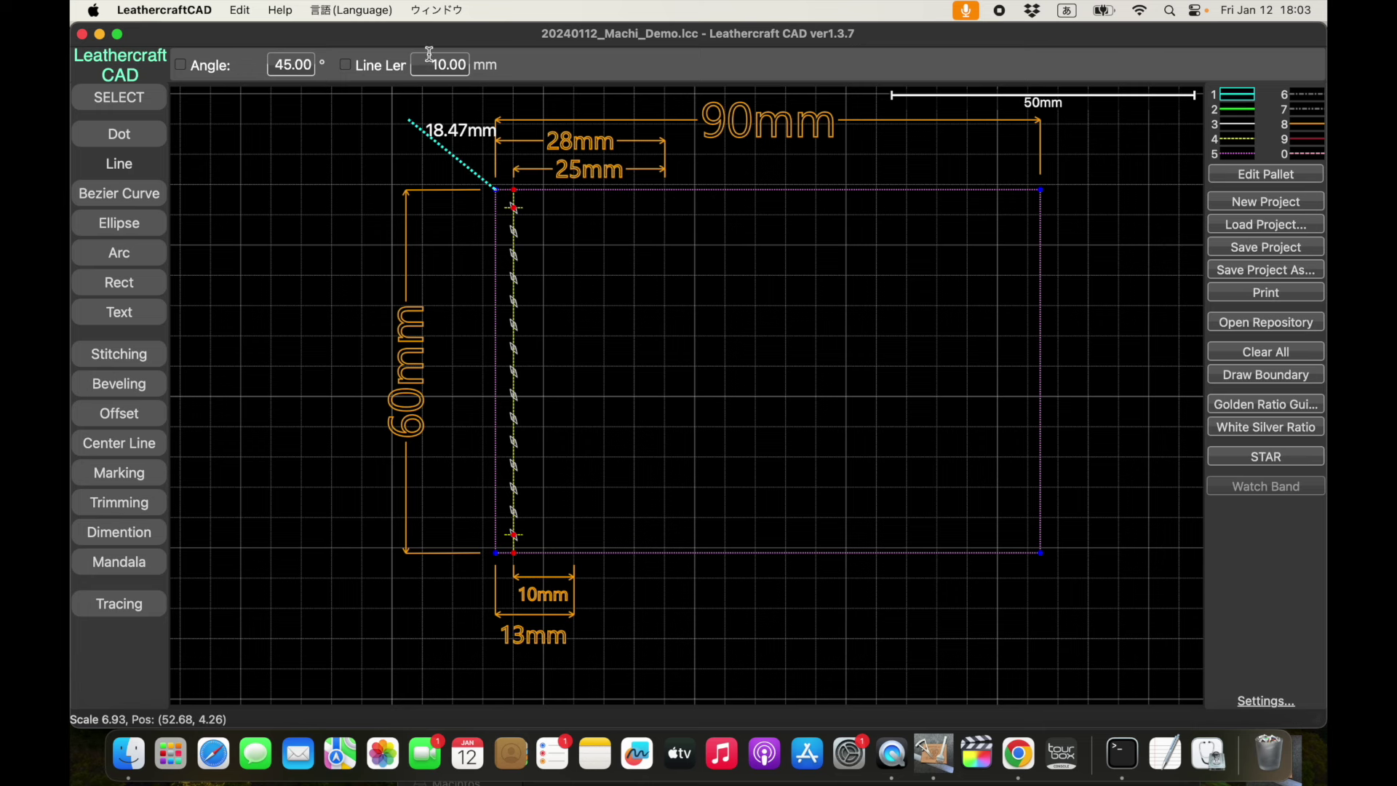
pyautogui.moveTo(666, 195); pyautogui.dragTo(427, 60)
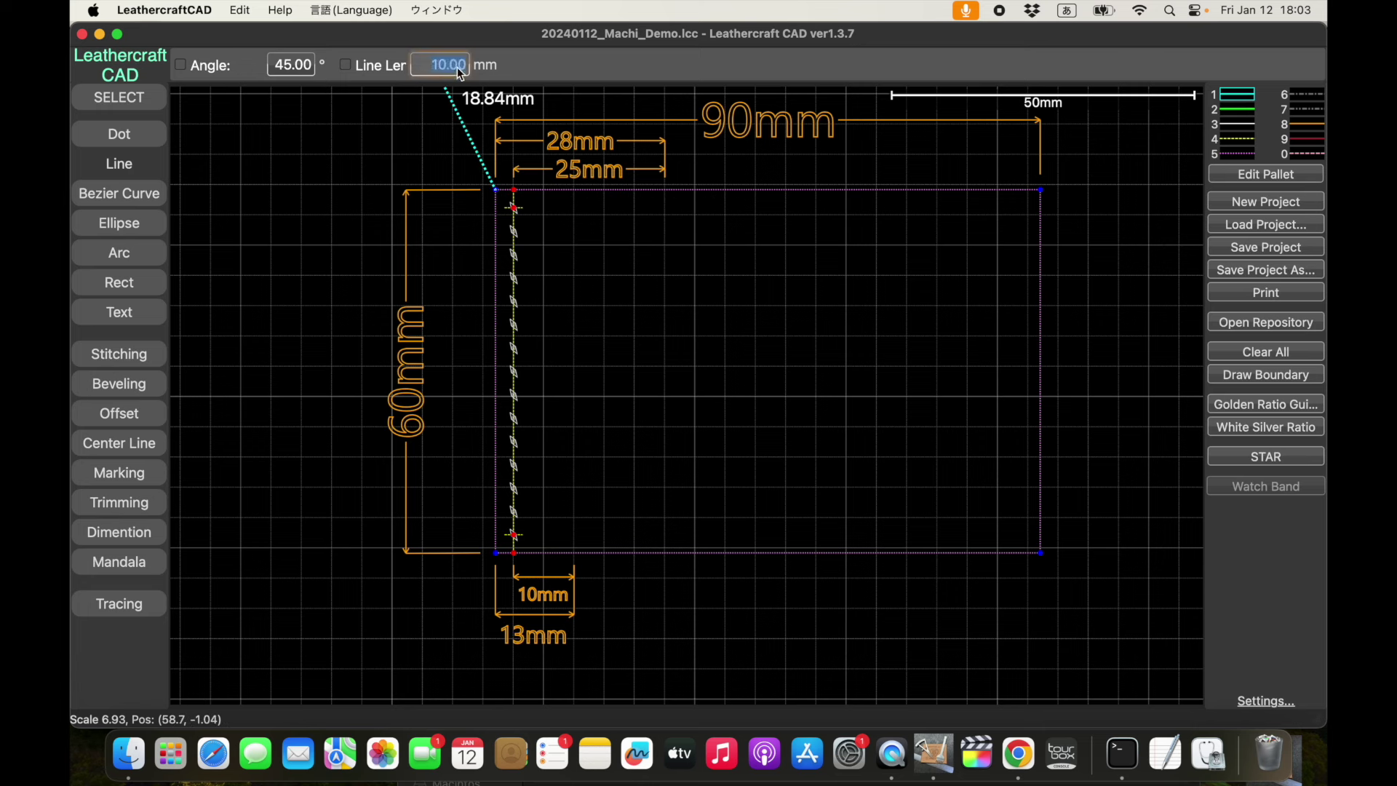
pyautogui.press('Return')
pyautogui.write('28')
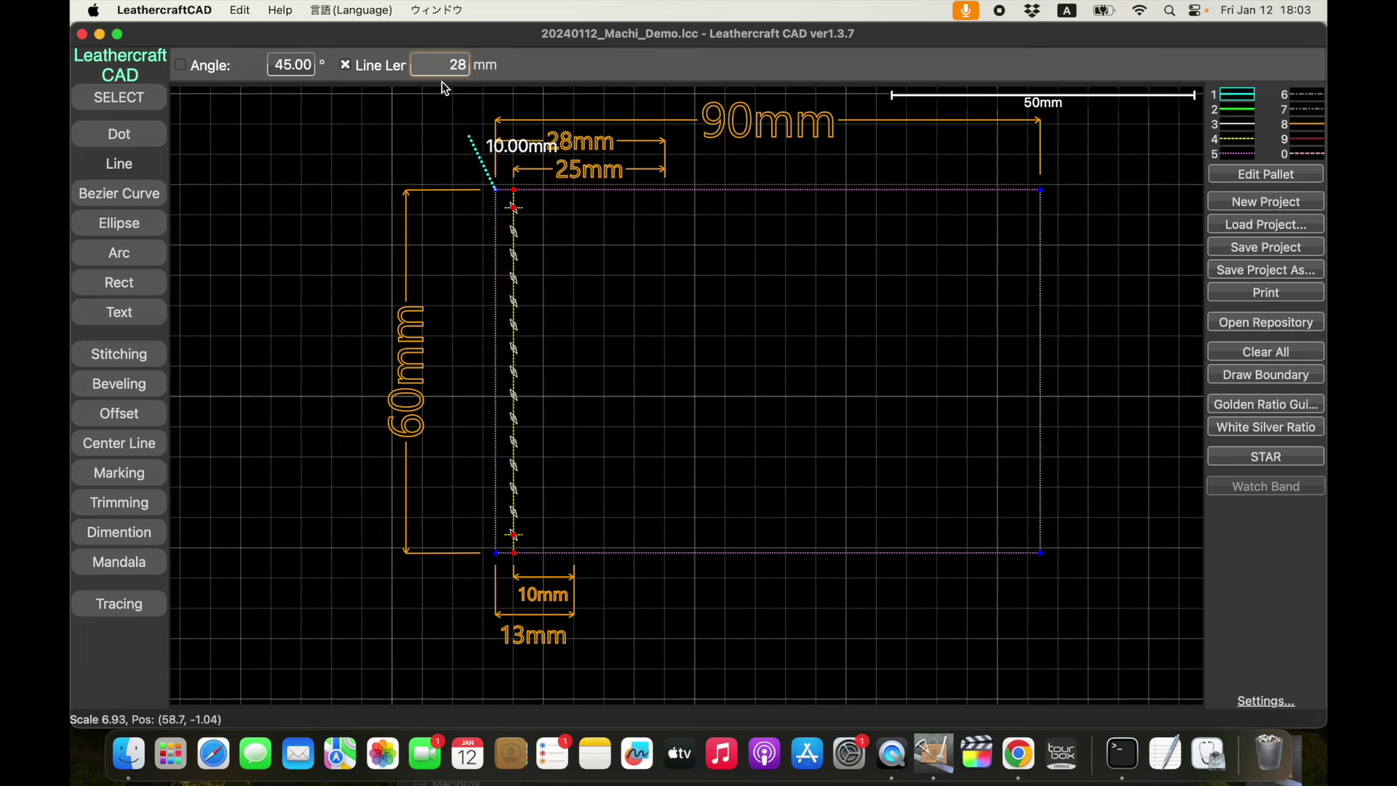
pyautogui.press('Return')
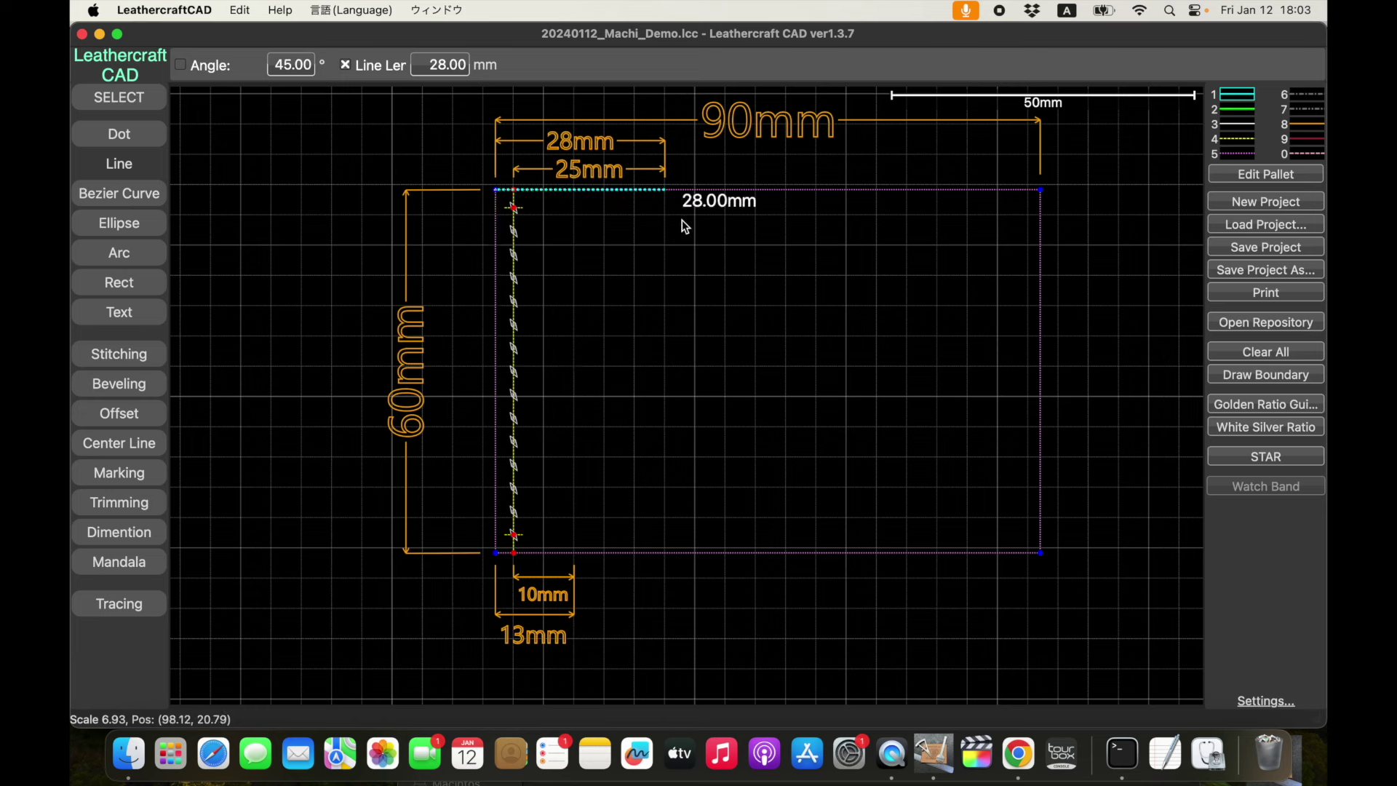
pyautogui.click(698, 176)
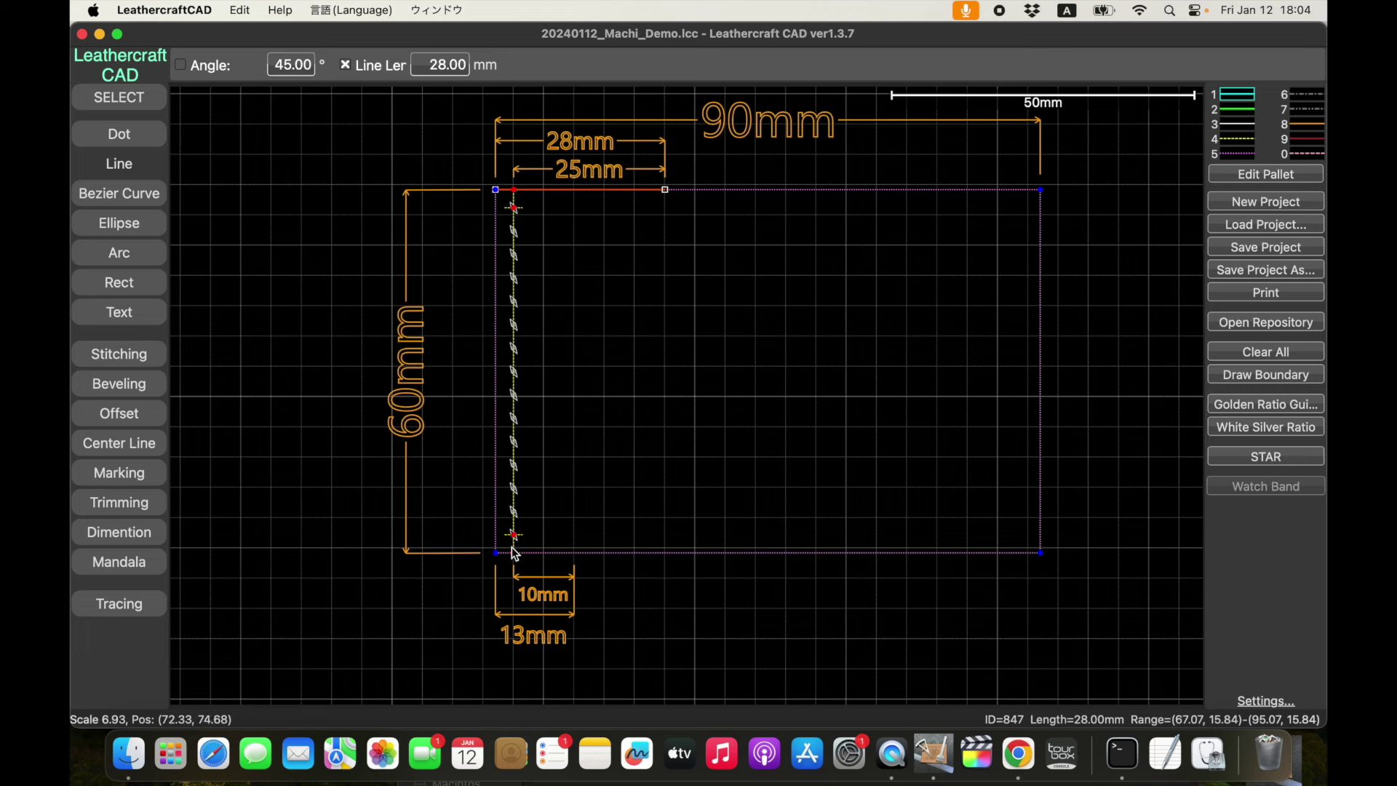
# Draw a 13mm bottom edge along the rectangle's bottom from the left corner.
pyautogui.click(449, 66)
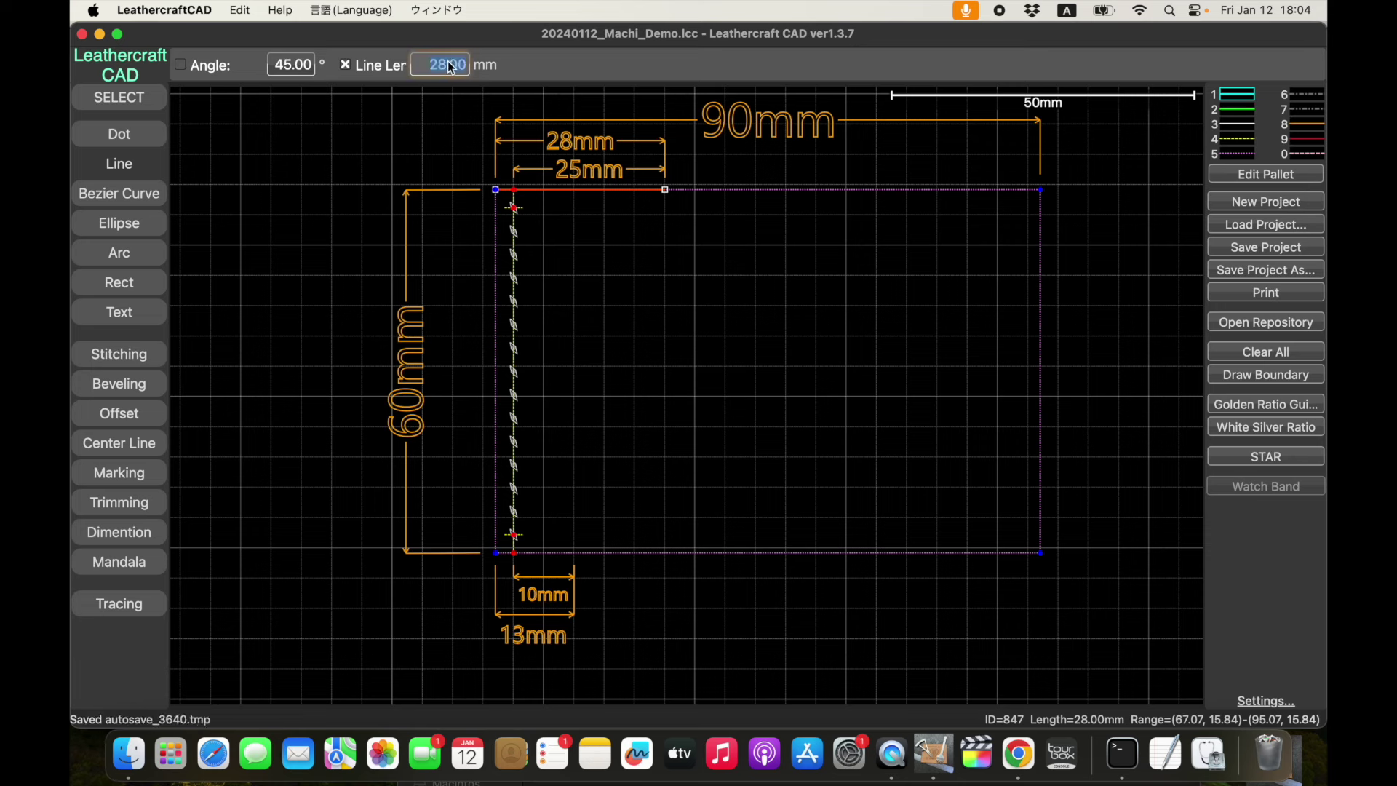
pyautogui.write('13')
pyautogui.press('Return')
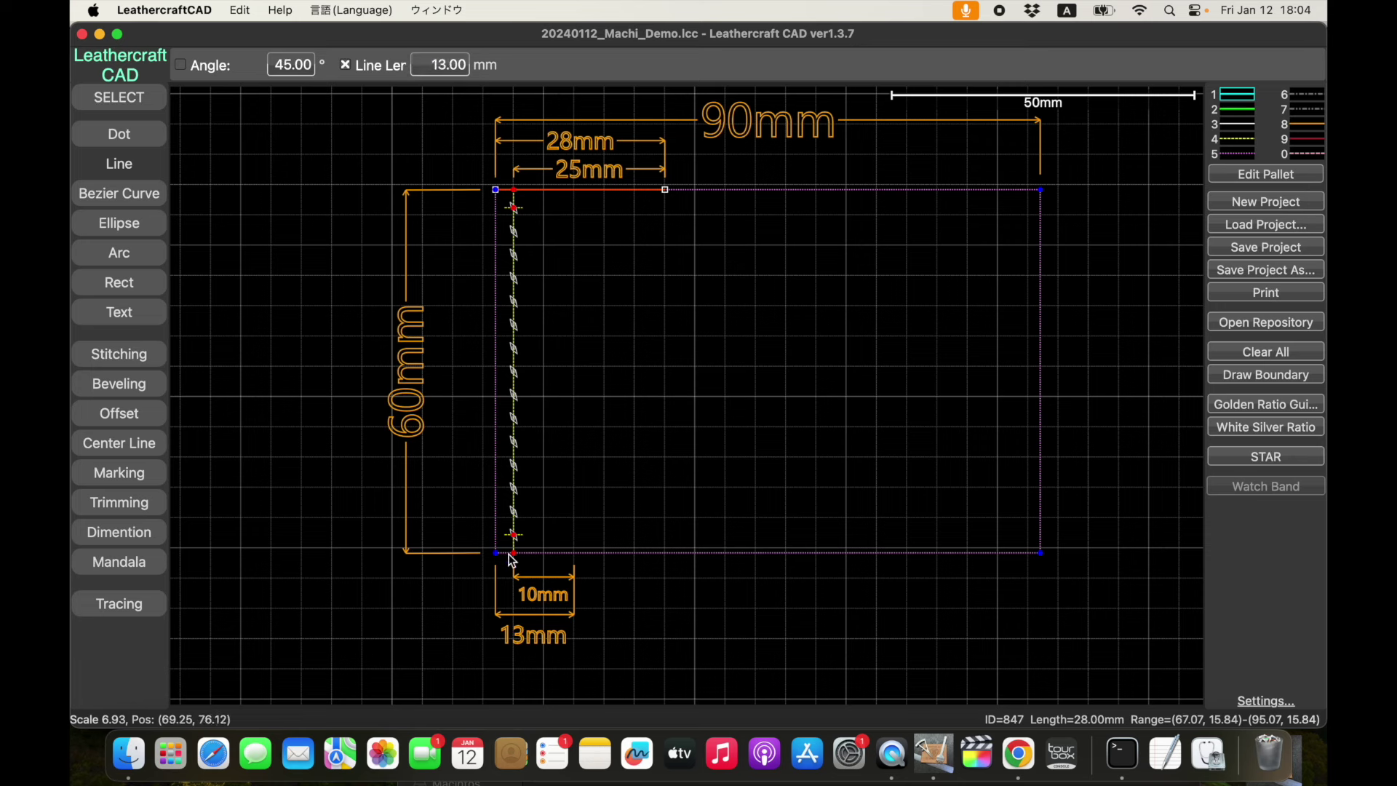
pyautogui.click(496, 554)
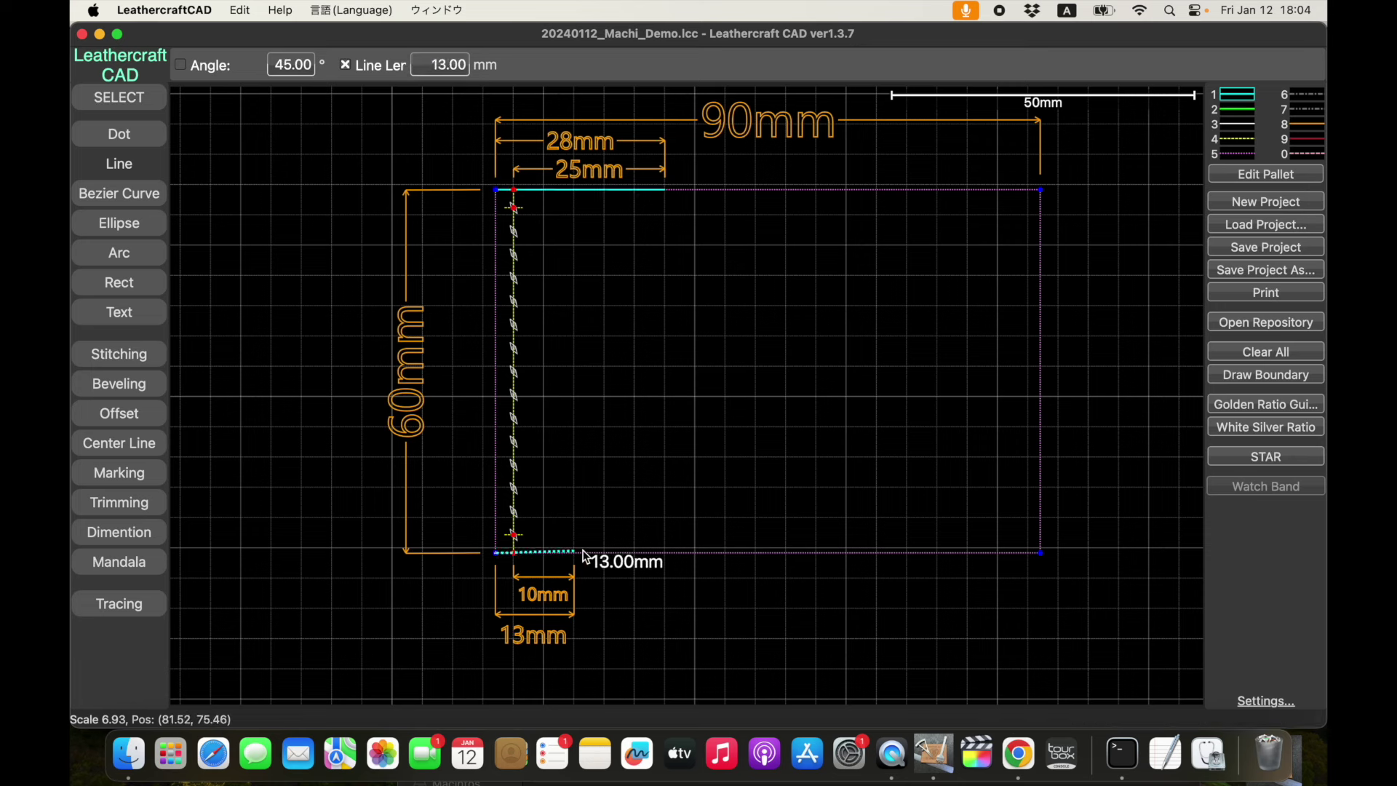
pyautogui.click(653, 523)
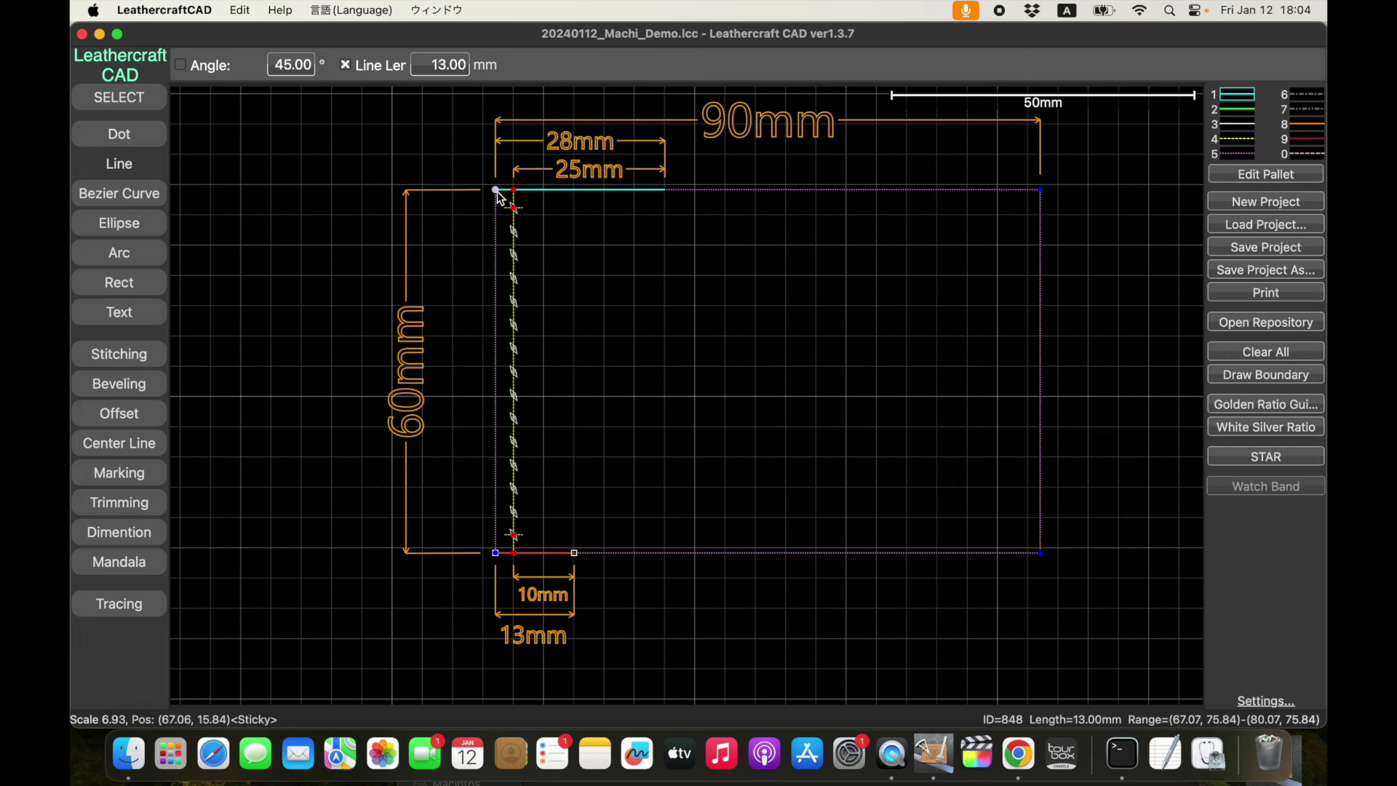
# Draw the 60mm left edge and a grey dotted slanted edge joining the top and bottom edges.
pyautogui.click(497, 193)
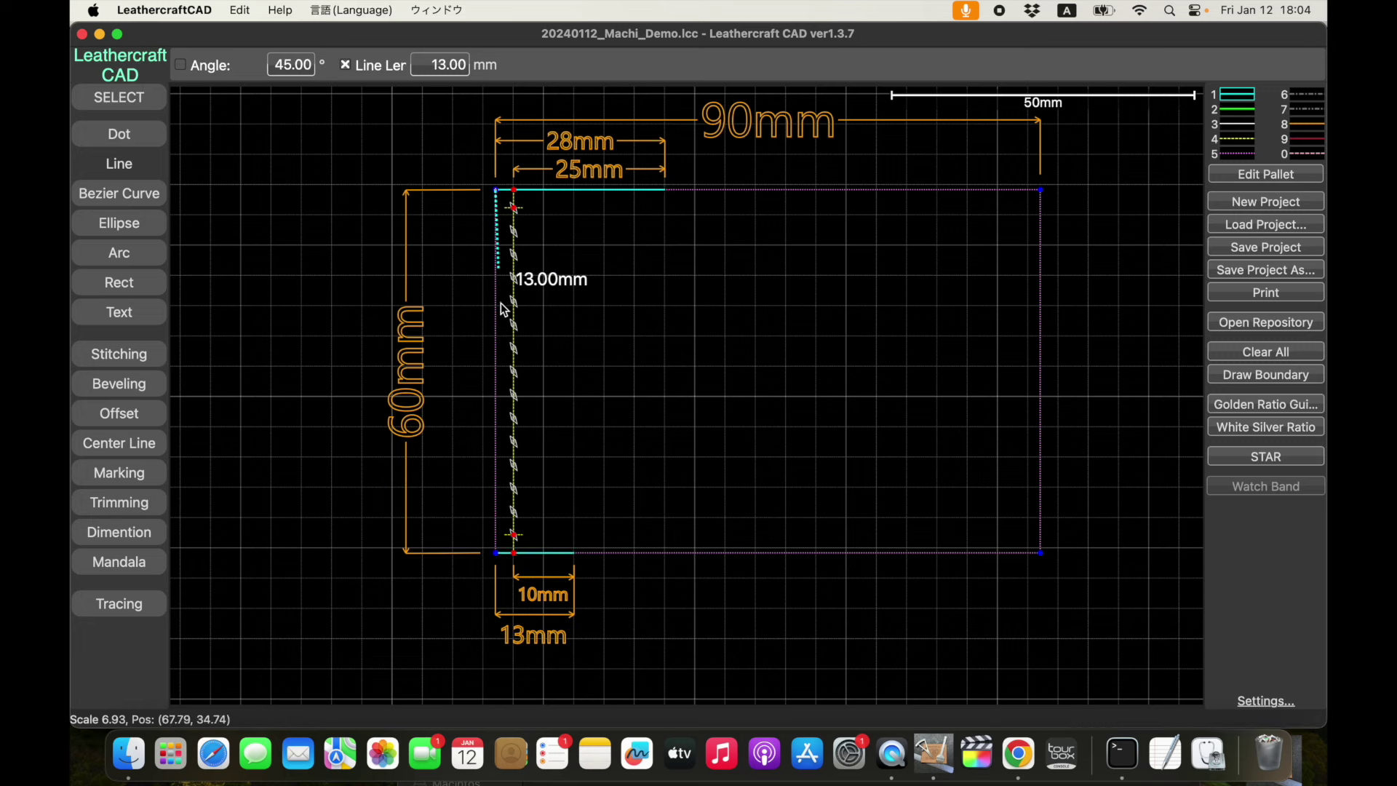
pyautogui.click(347, 64)
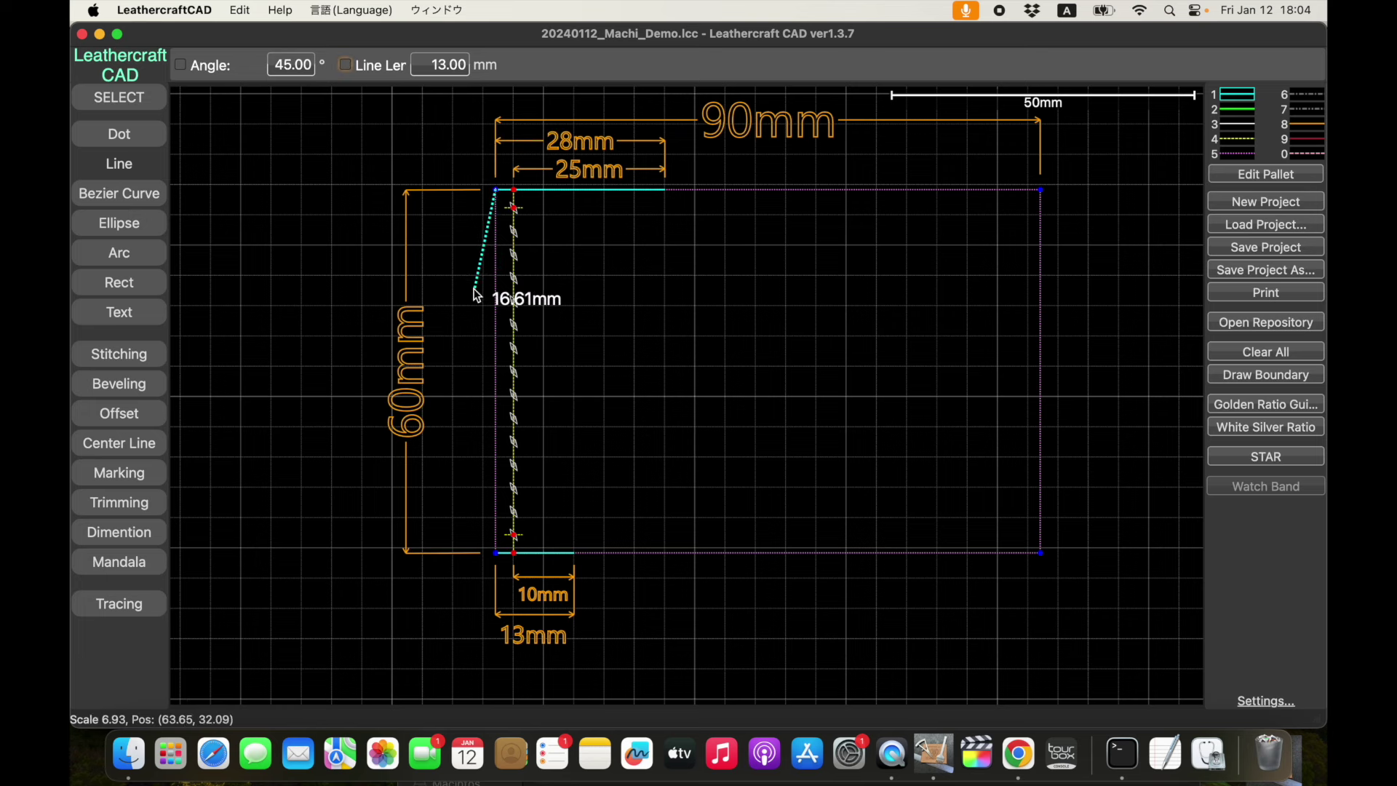
pyautogui.click(495, 553)
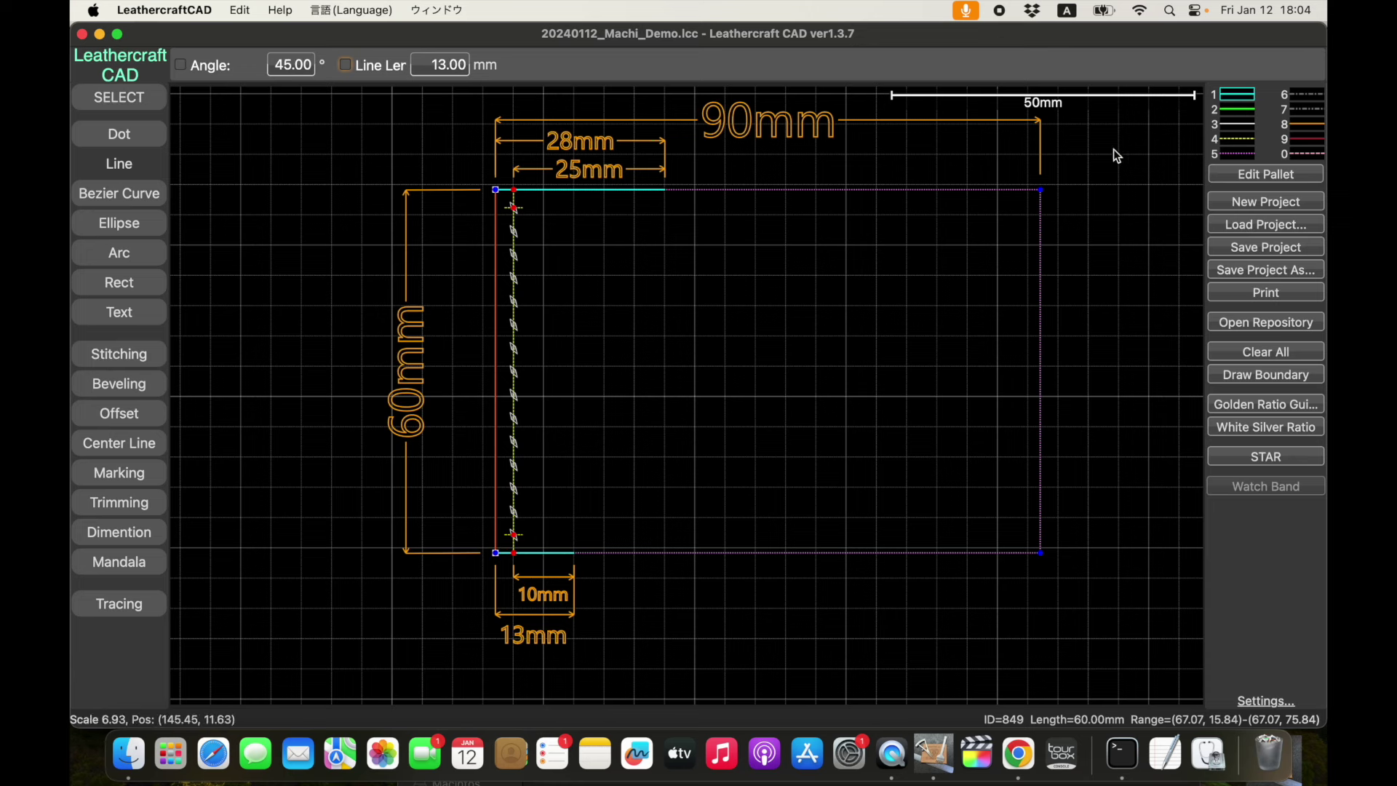
pyautogui.click(666, 191)
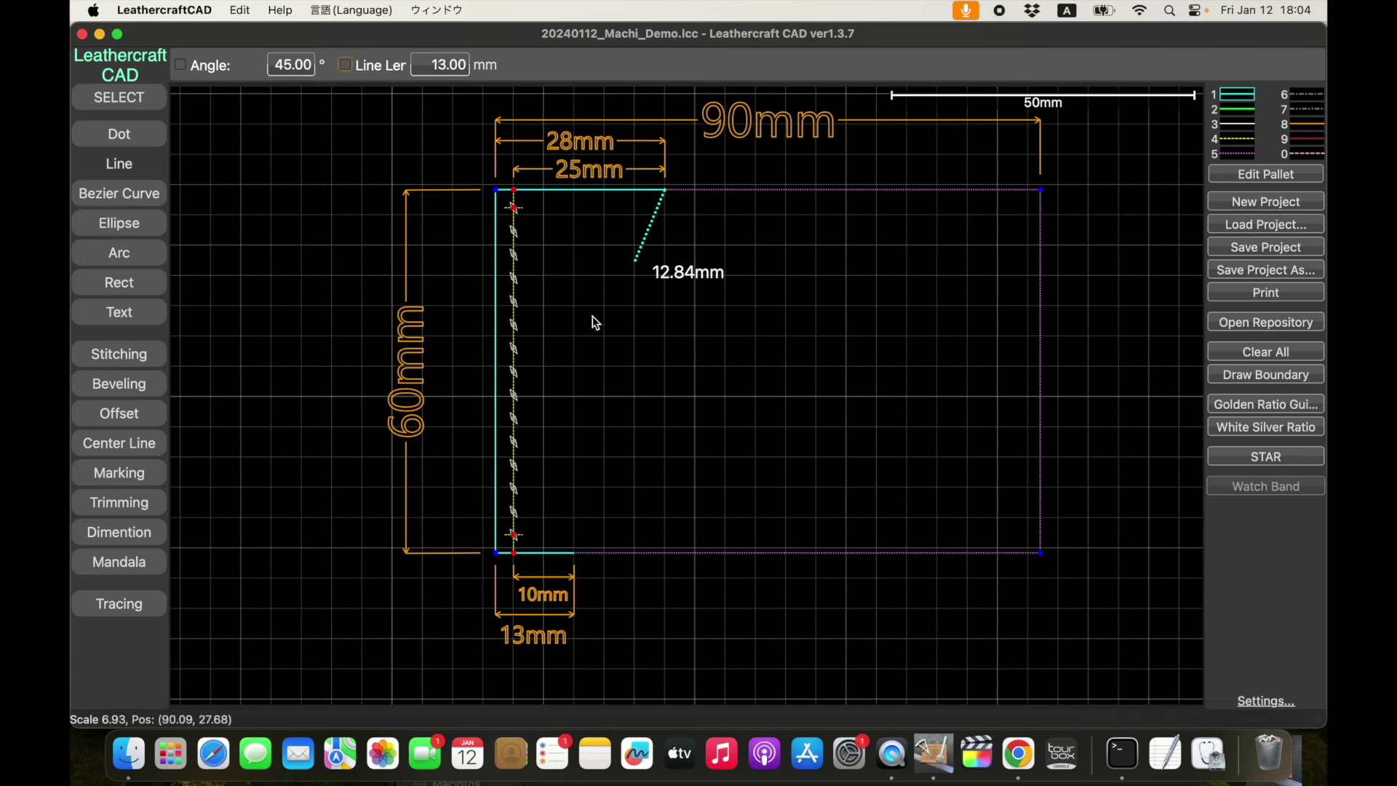
pyautogui.click(575, 554)
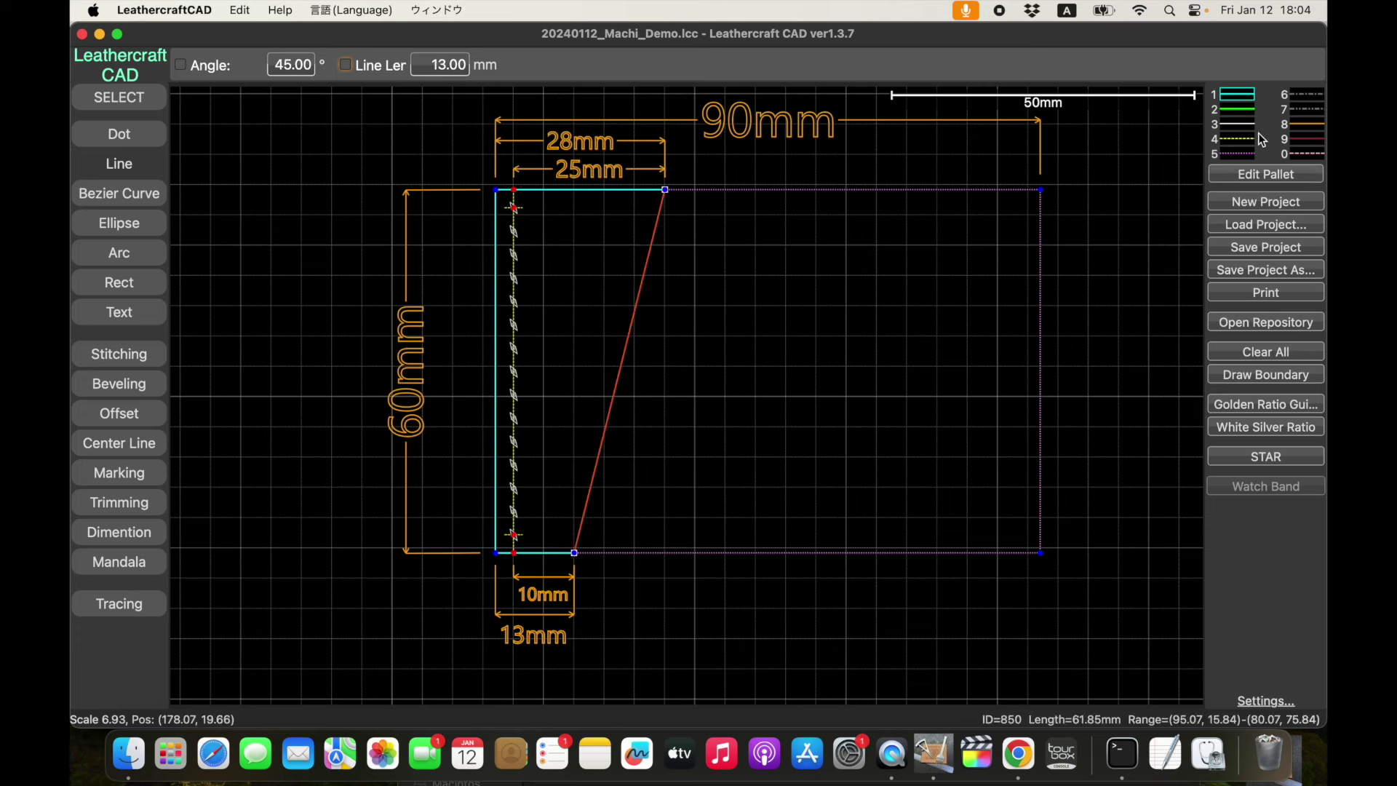
pyautogui.click(1300, 110)
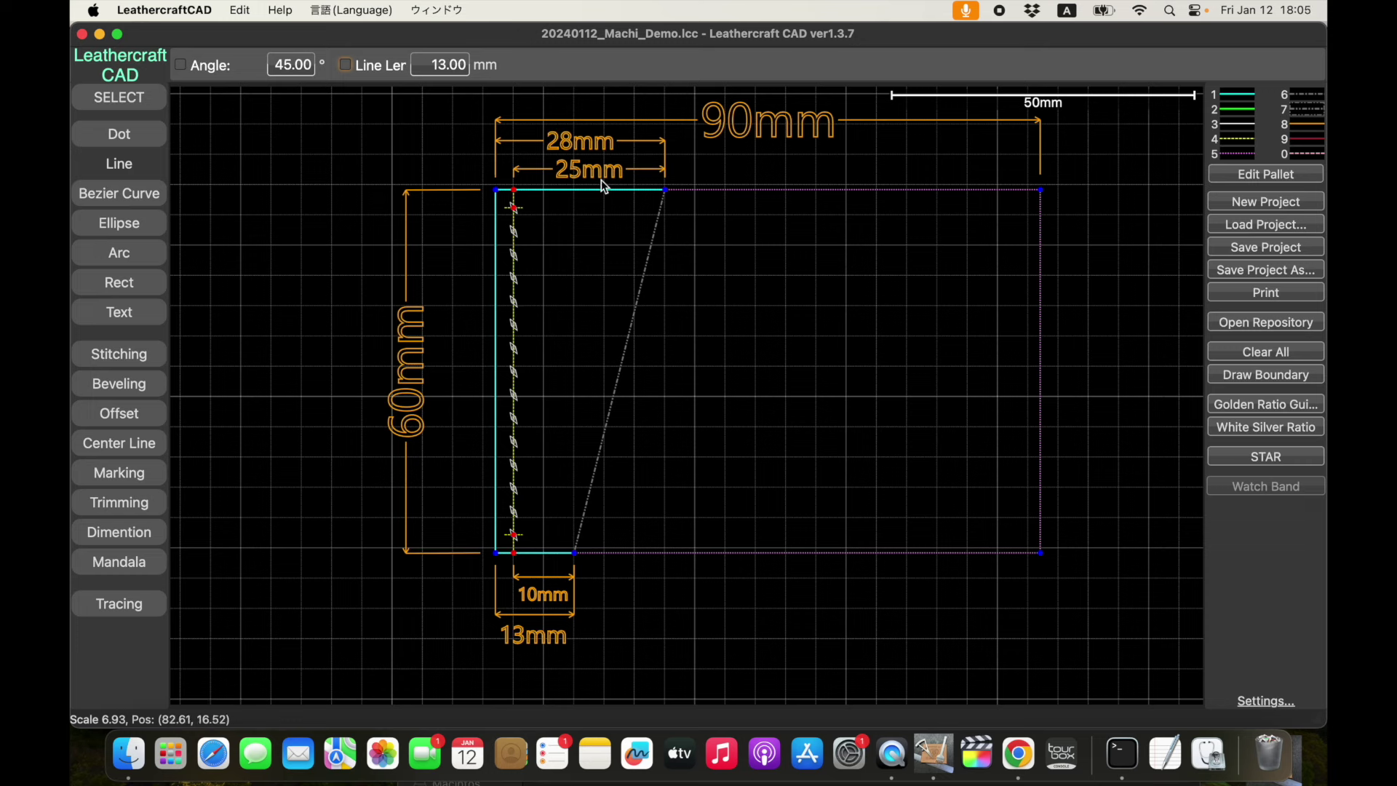
# Hide the orange dimensions via palette entry 8 and return to the Select tool.
pyautogui.click(1307, 124)
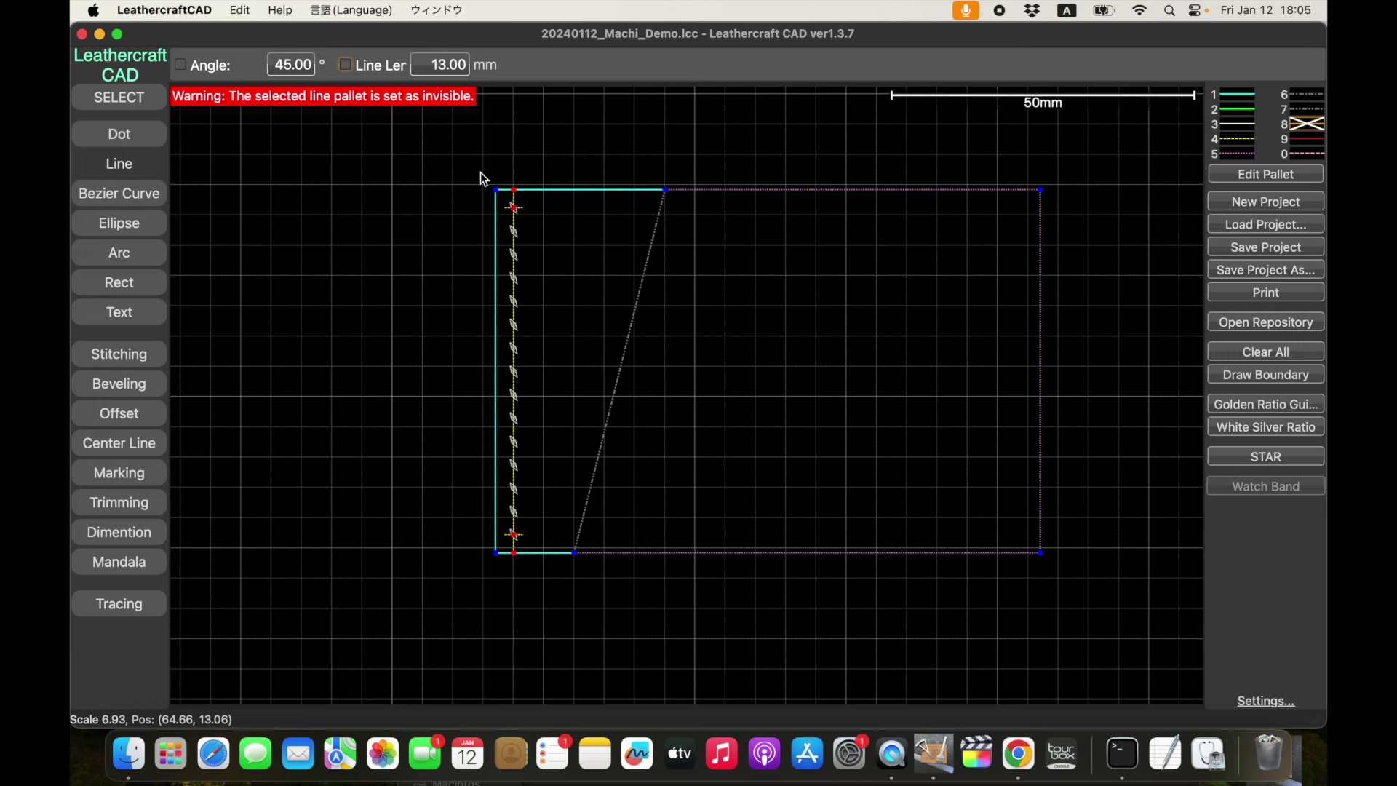
pyautogui.click(151, 102)
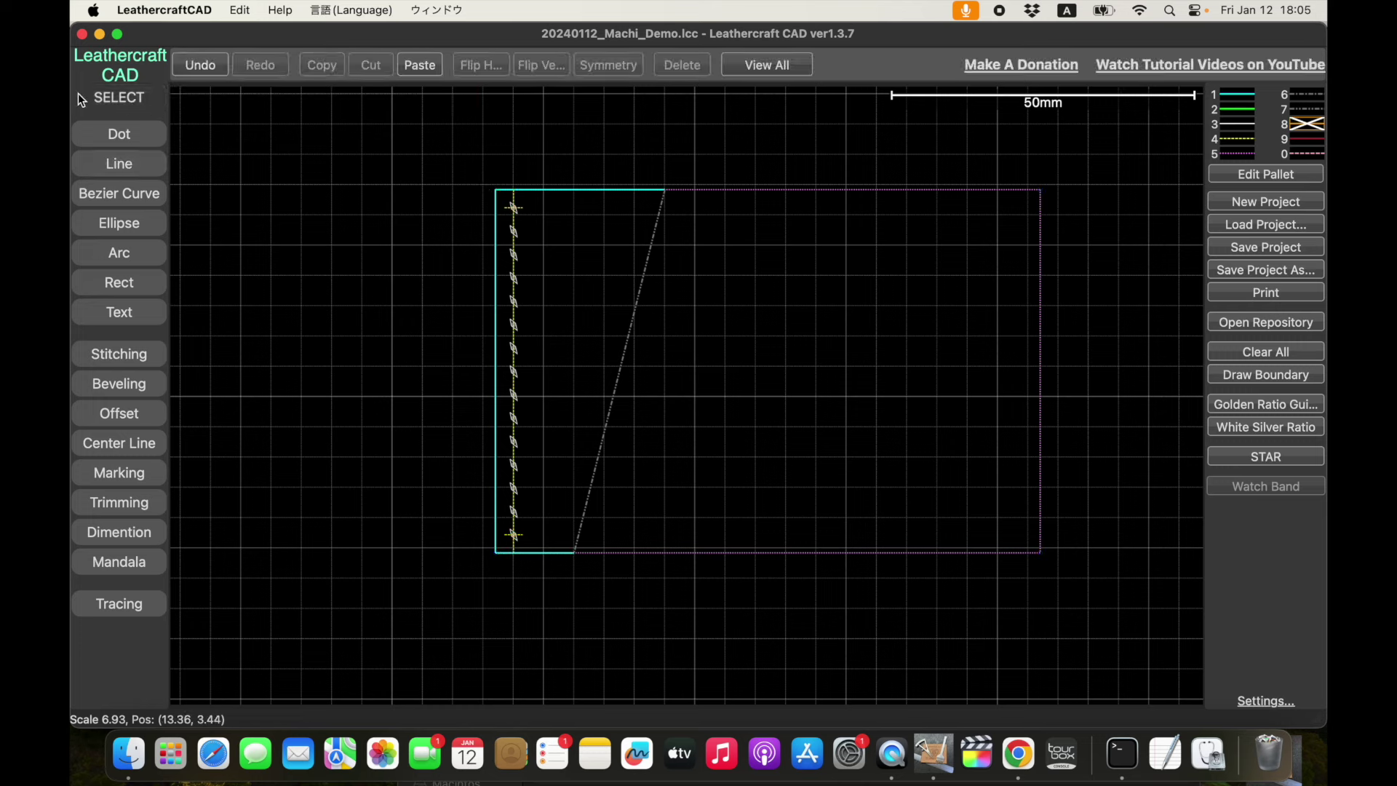
# Copy the whole stitched side piece and paste the duplicate to its left.
pyautogui.moveTo(475, 170); pyautogui.dragTo(673, 569)
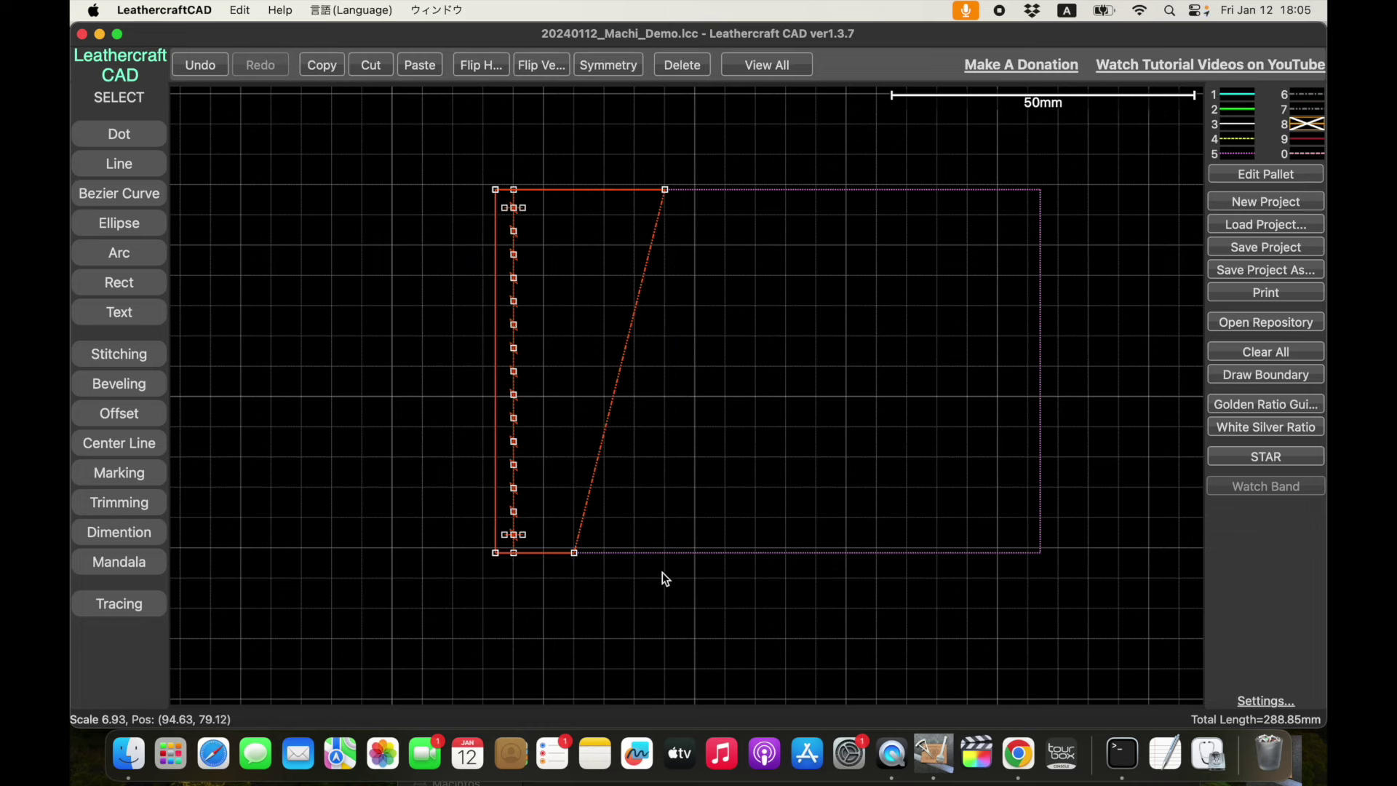
pyautogui.click(325, 75)
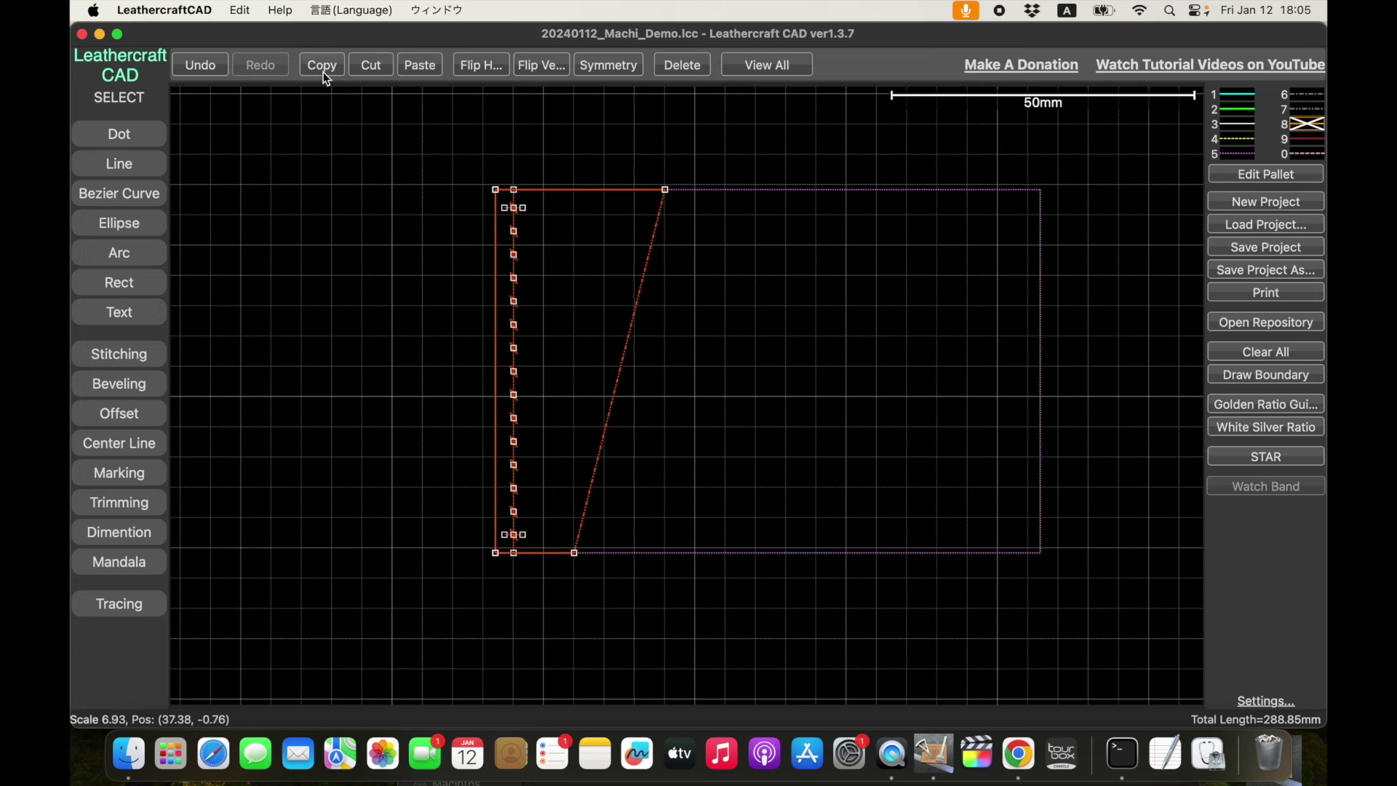
pyautogui.click(419, 68)
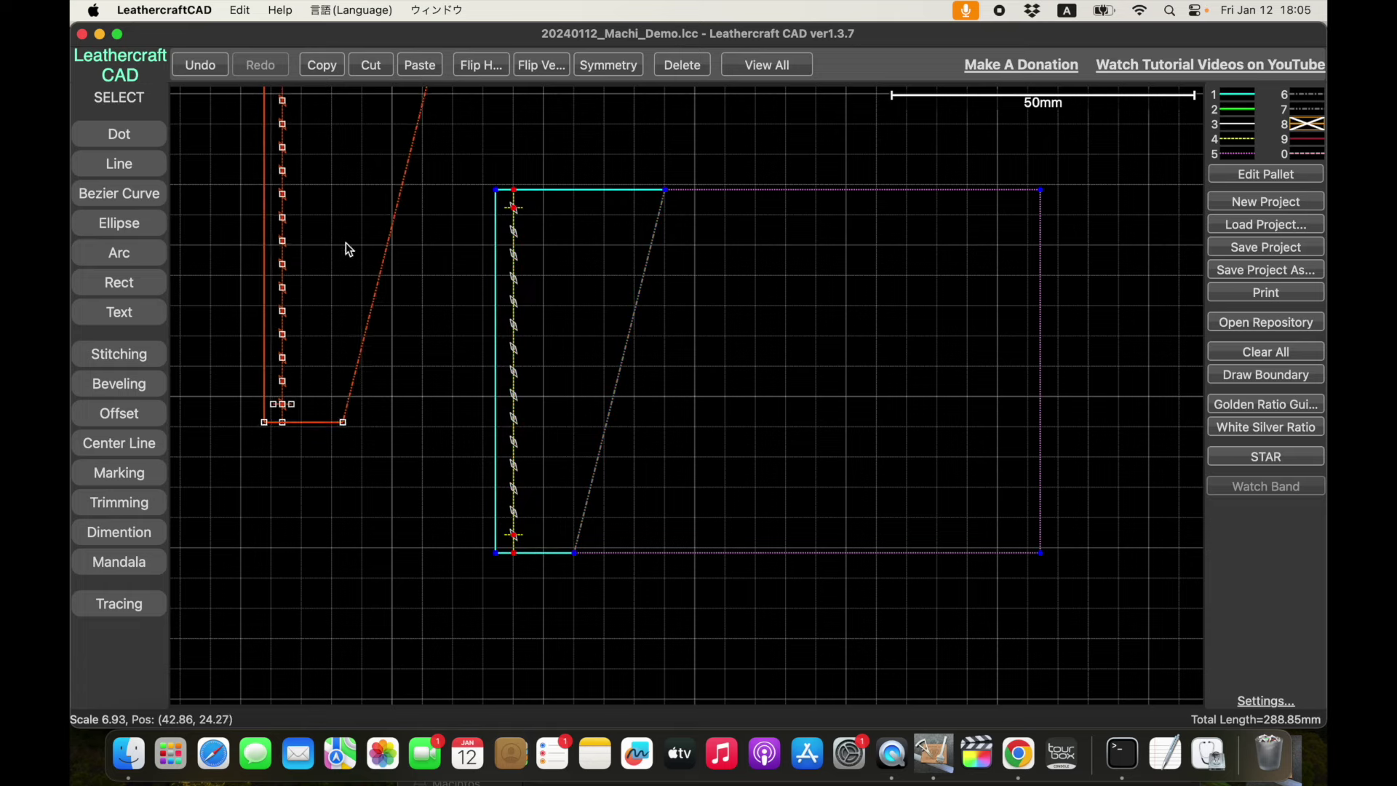
pyautogui.moveTo(334, 287)
pyautogui.mouseDown()
pyautogui.moveTo(653, 320)
pyautogui.moveTo(648, 310)
pyautogui.mouseUp()
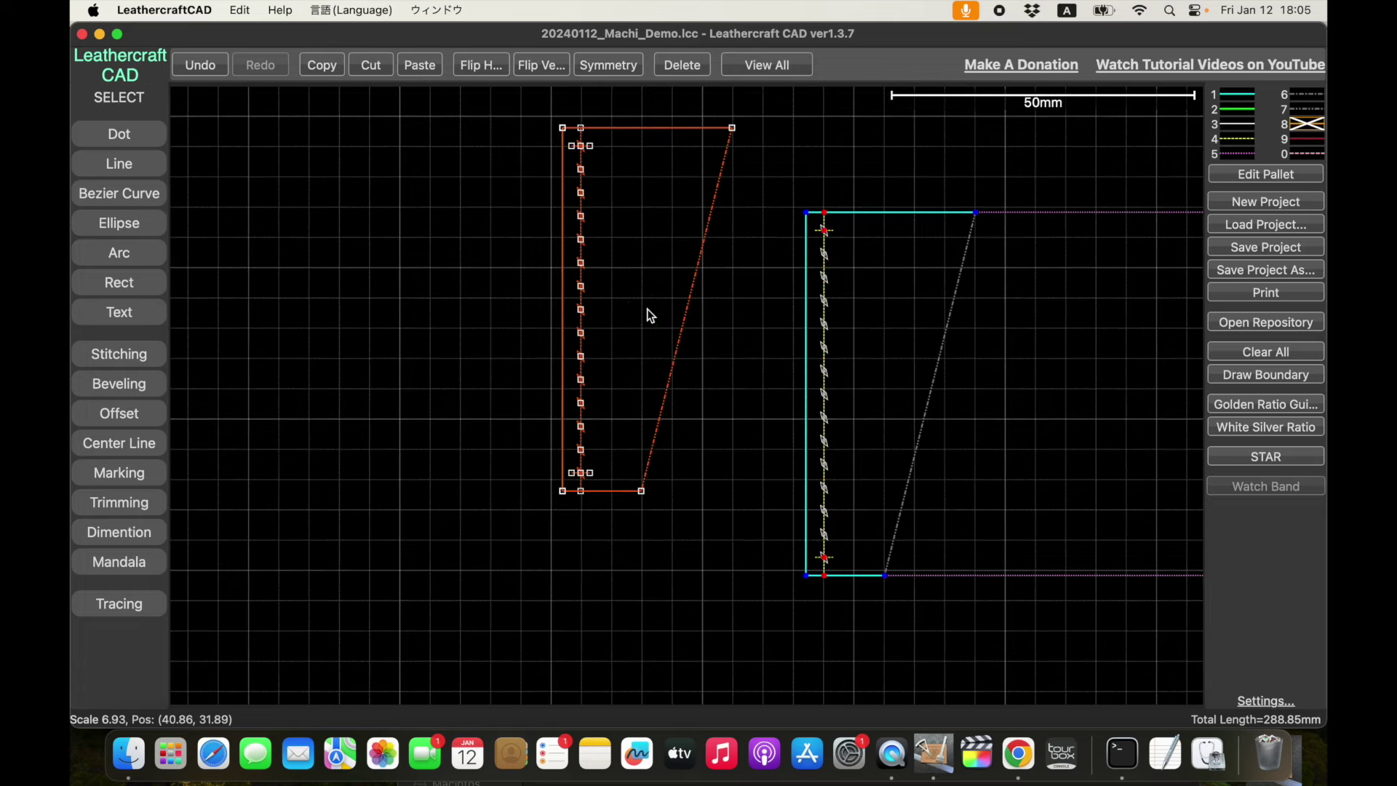
pyautogui.click(413, 334)
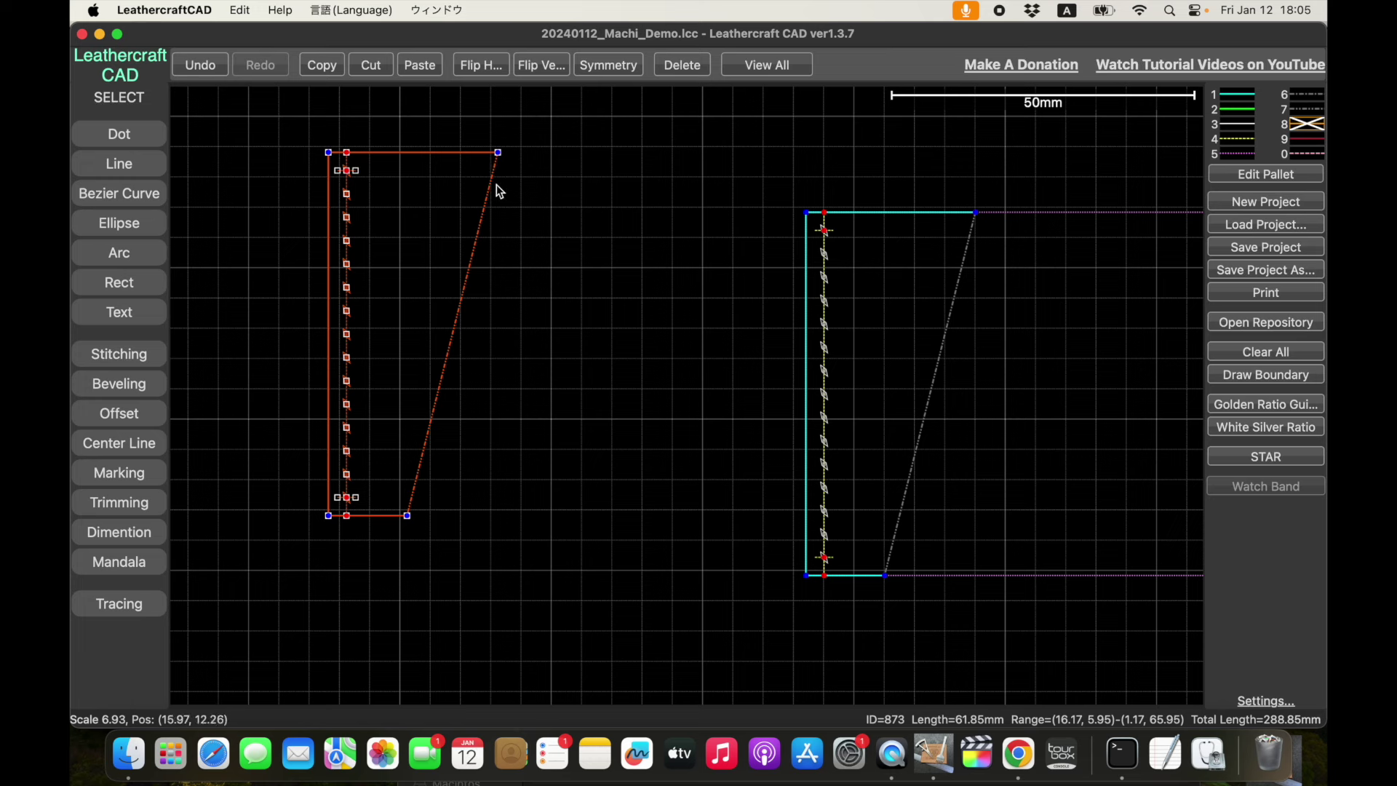
# Rotate the copied piece with 'Make the specified line vertical' so its dotted edge stands upright.
pyautogui.rightClick(473, 266)
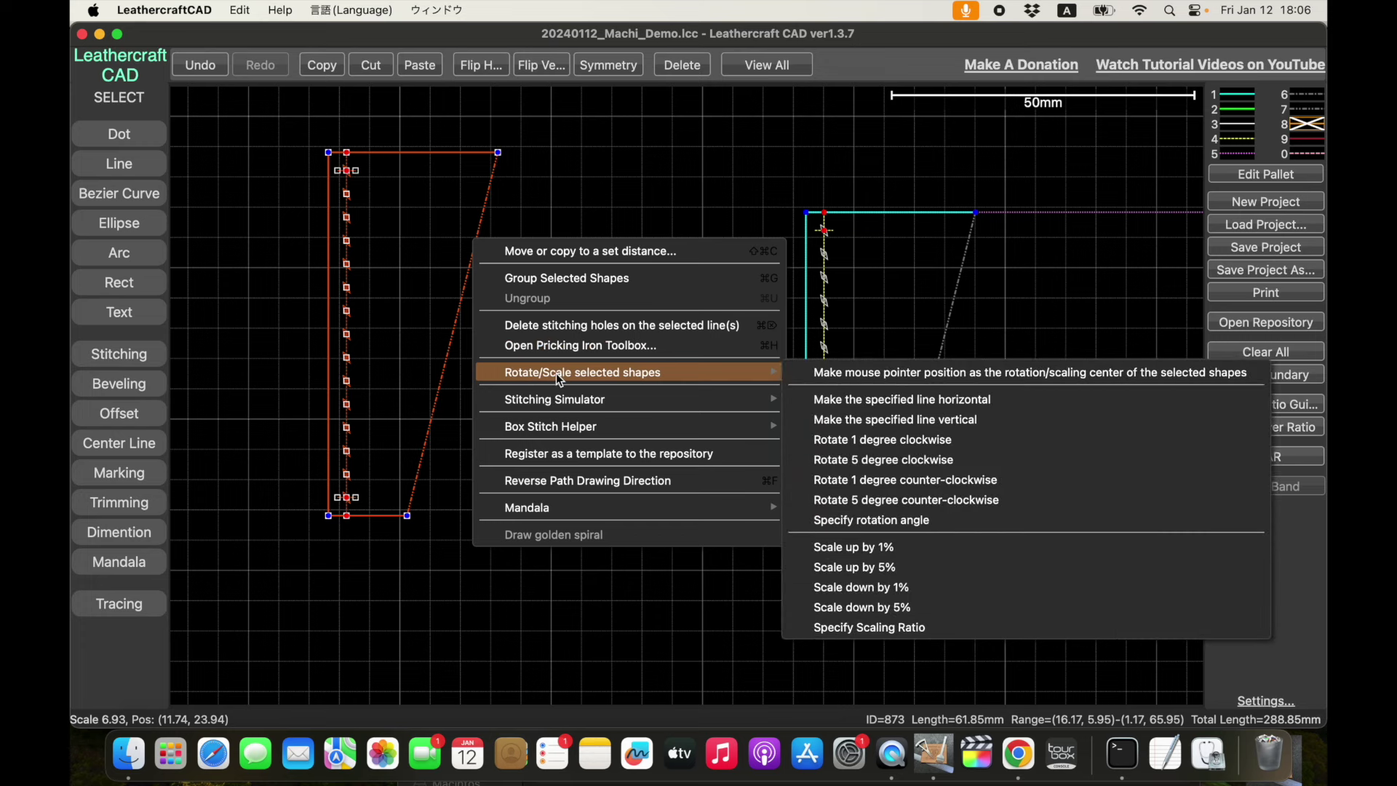
pyautogui.click(367, 8)
pyautogui.click(343, 36)
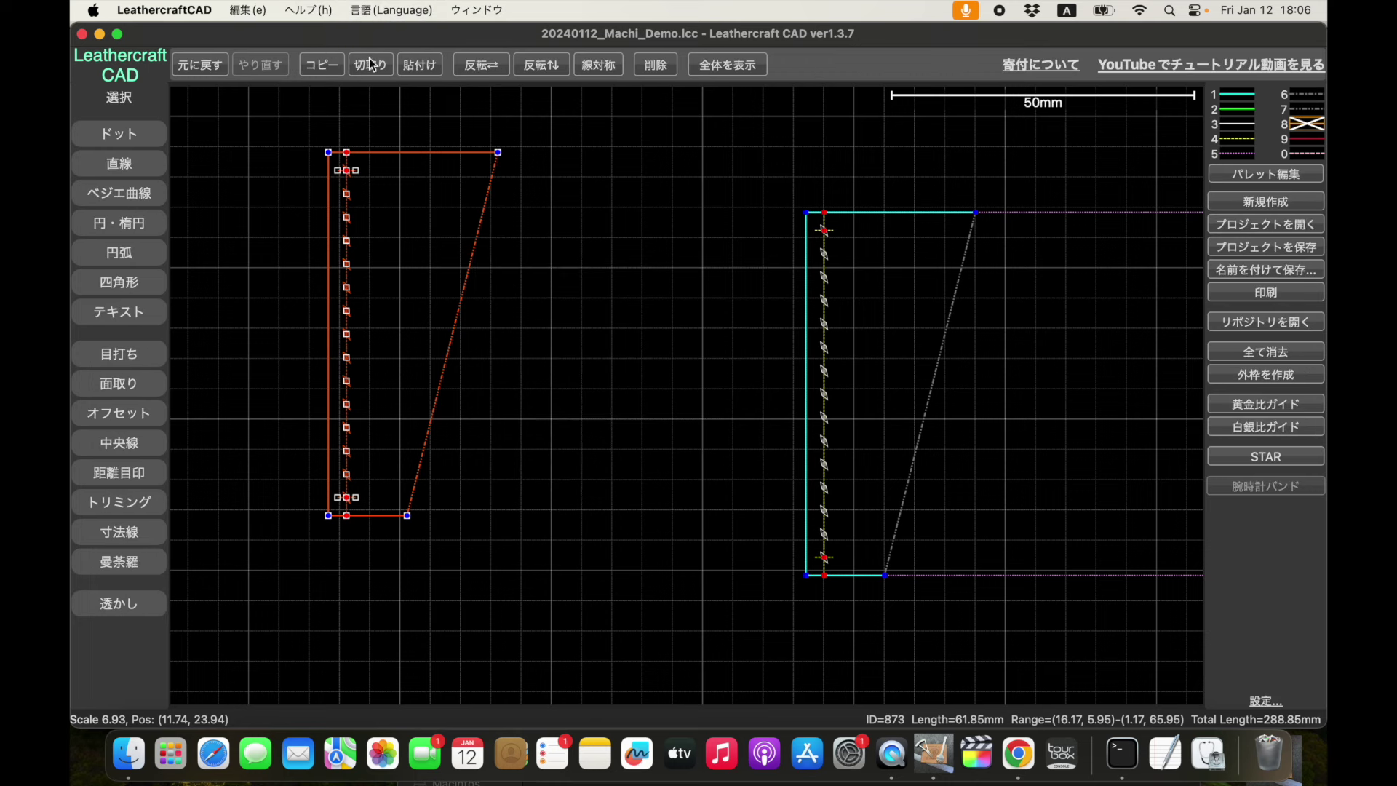
pyautogui.rightClick(479, 237)
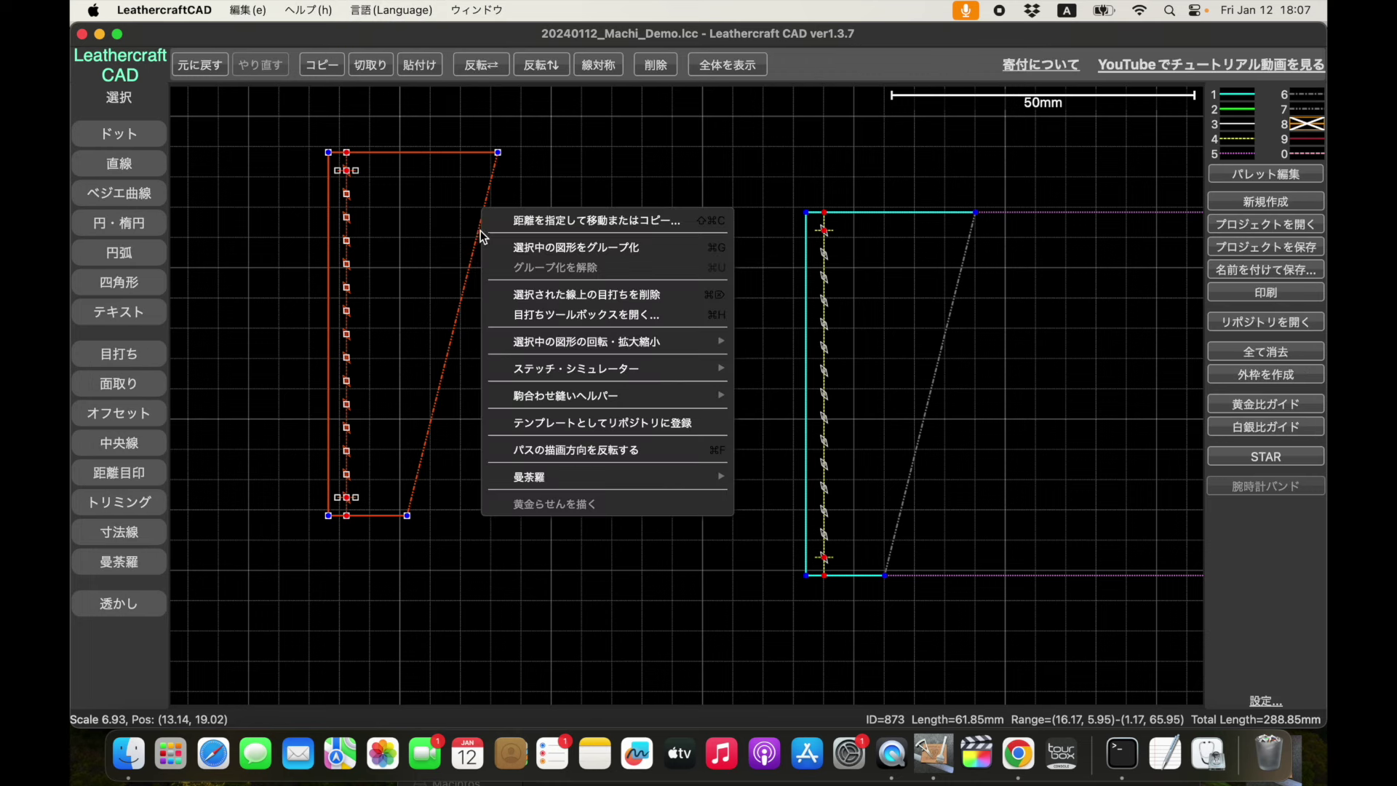
pyautogui.moveTo(606, 342)
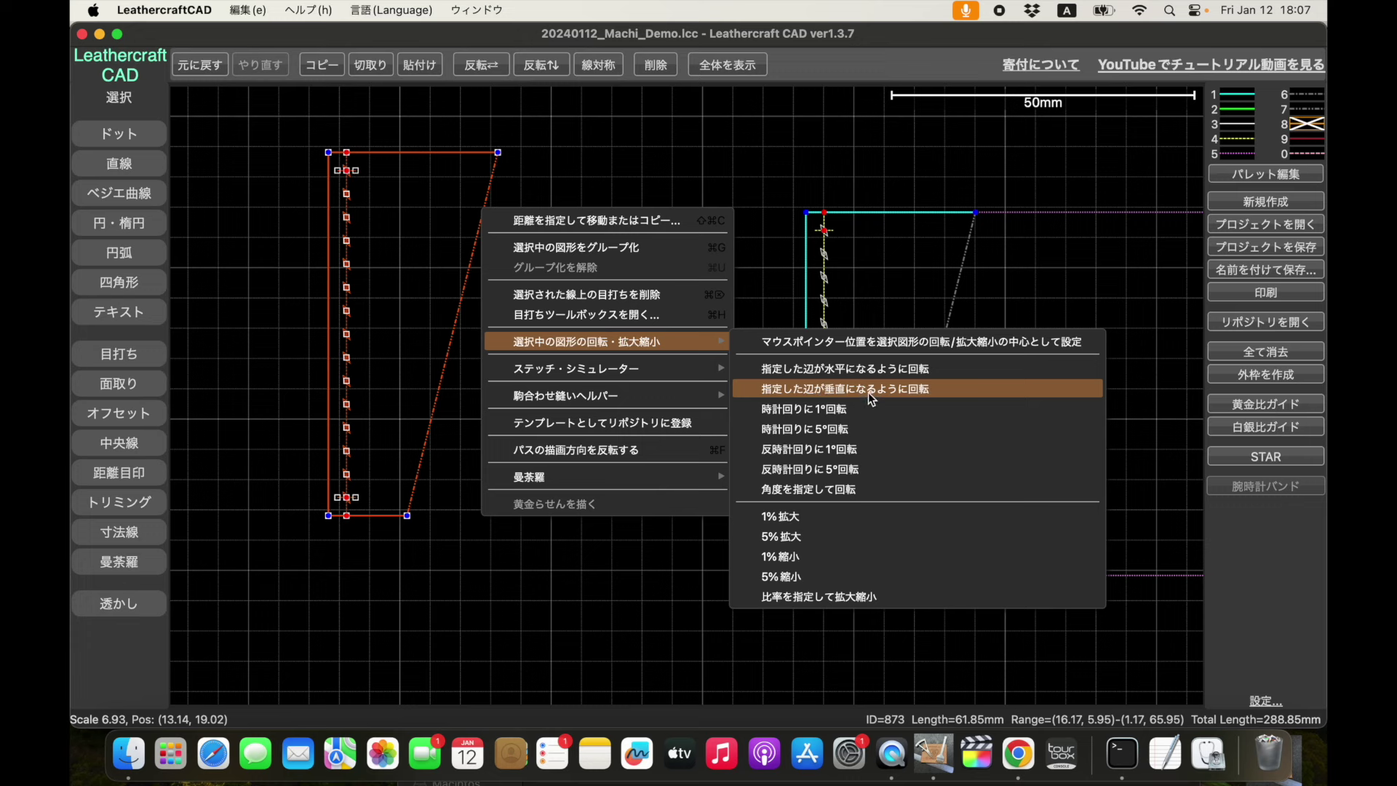
pyautogui.click(406, 11)
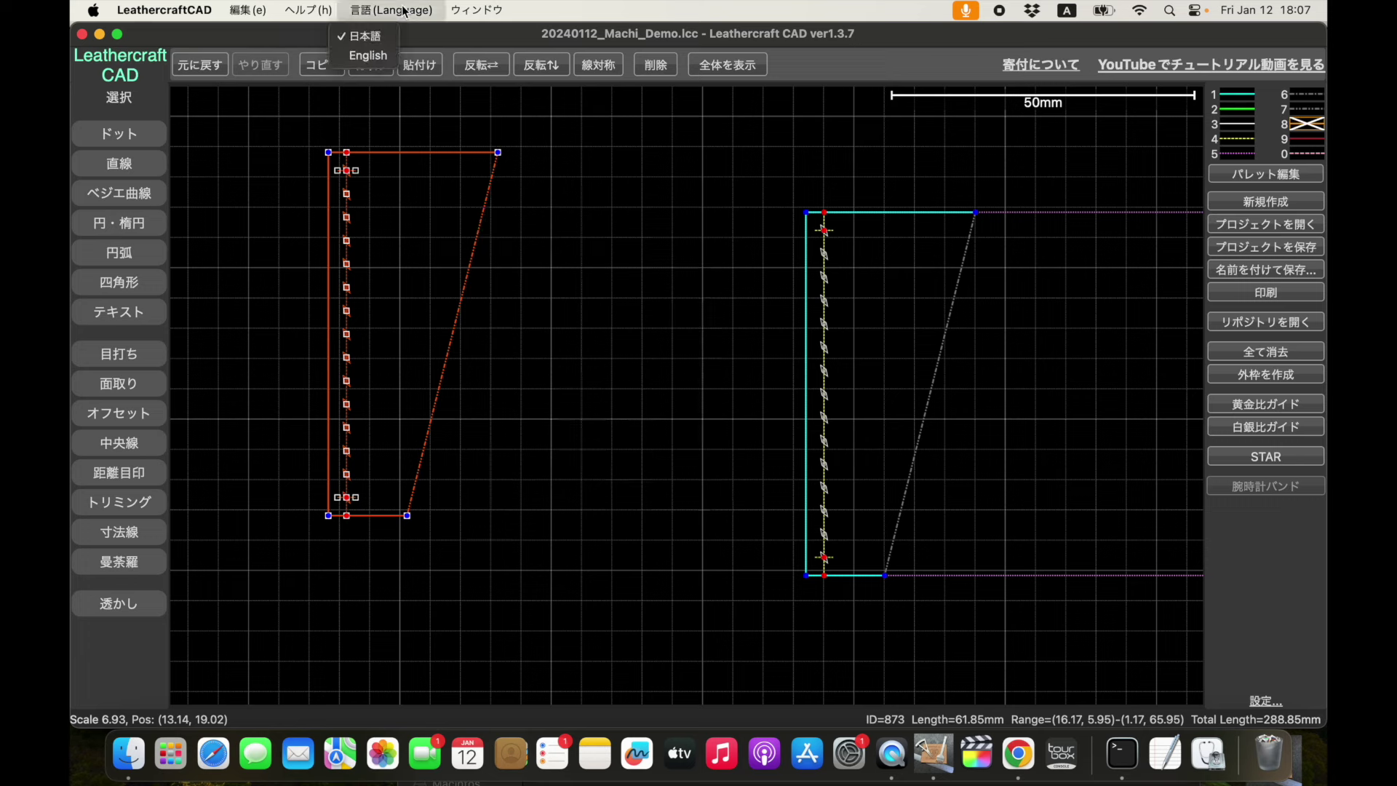
pyautogui.click(371, 55)
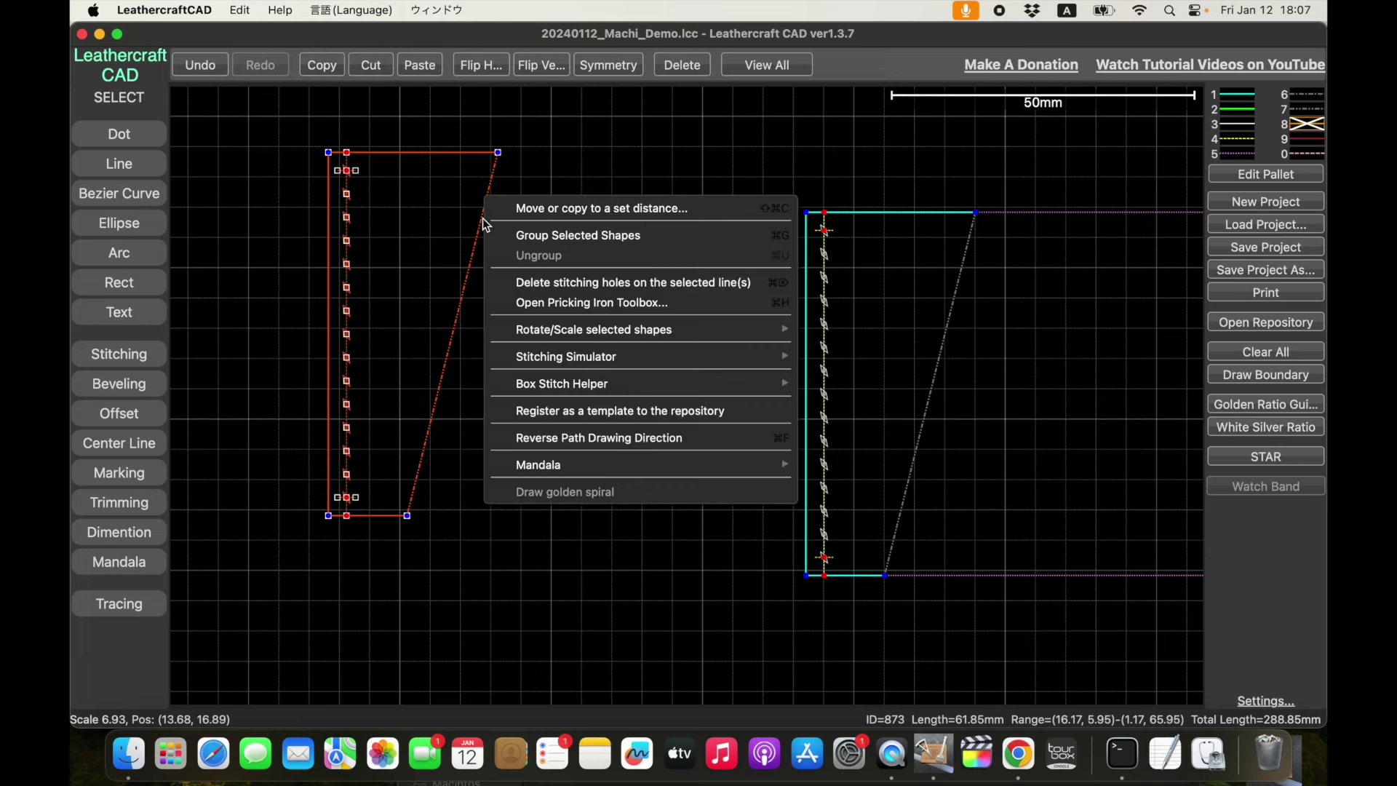
pyautogui.rightClick(484, 216)
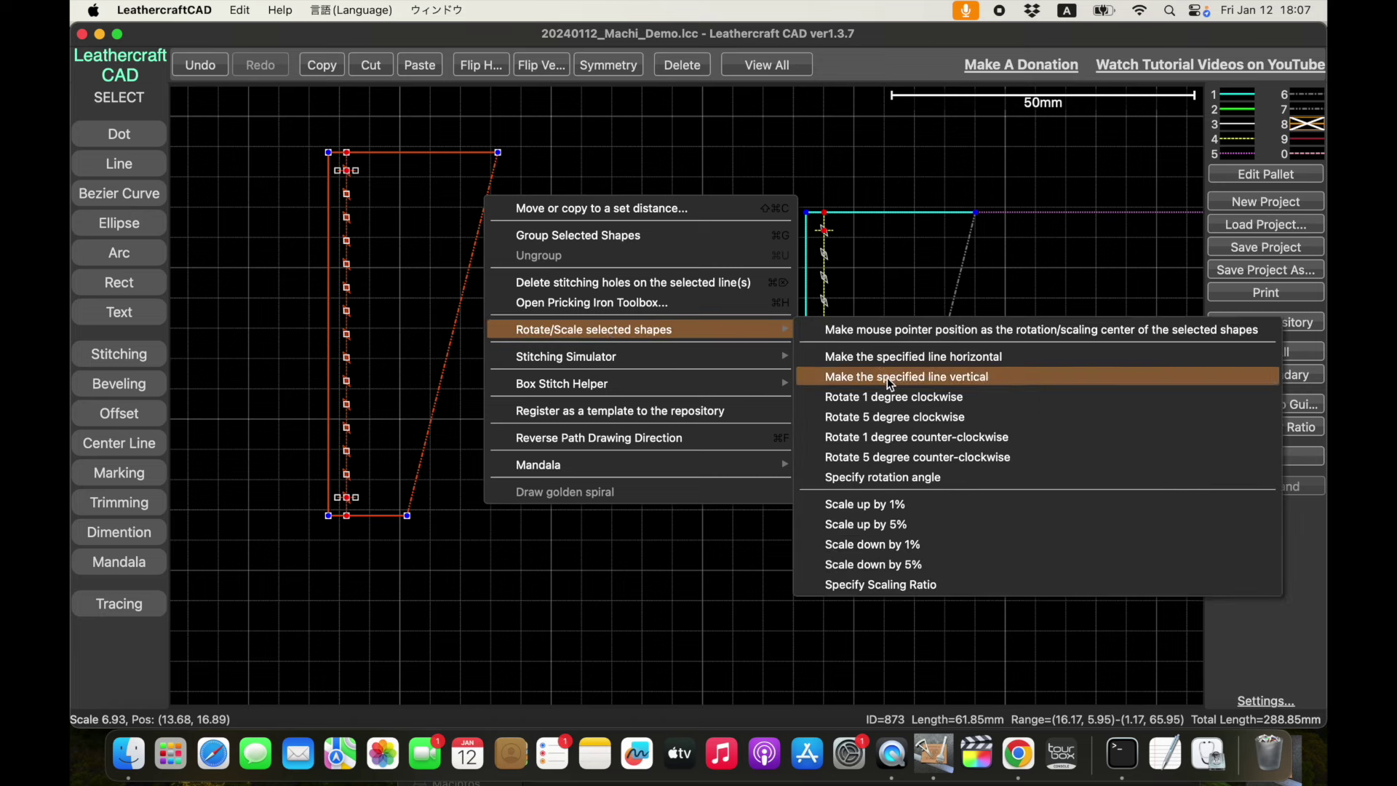
pyautogui.click(950, 375)
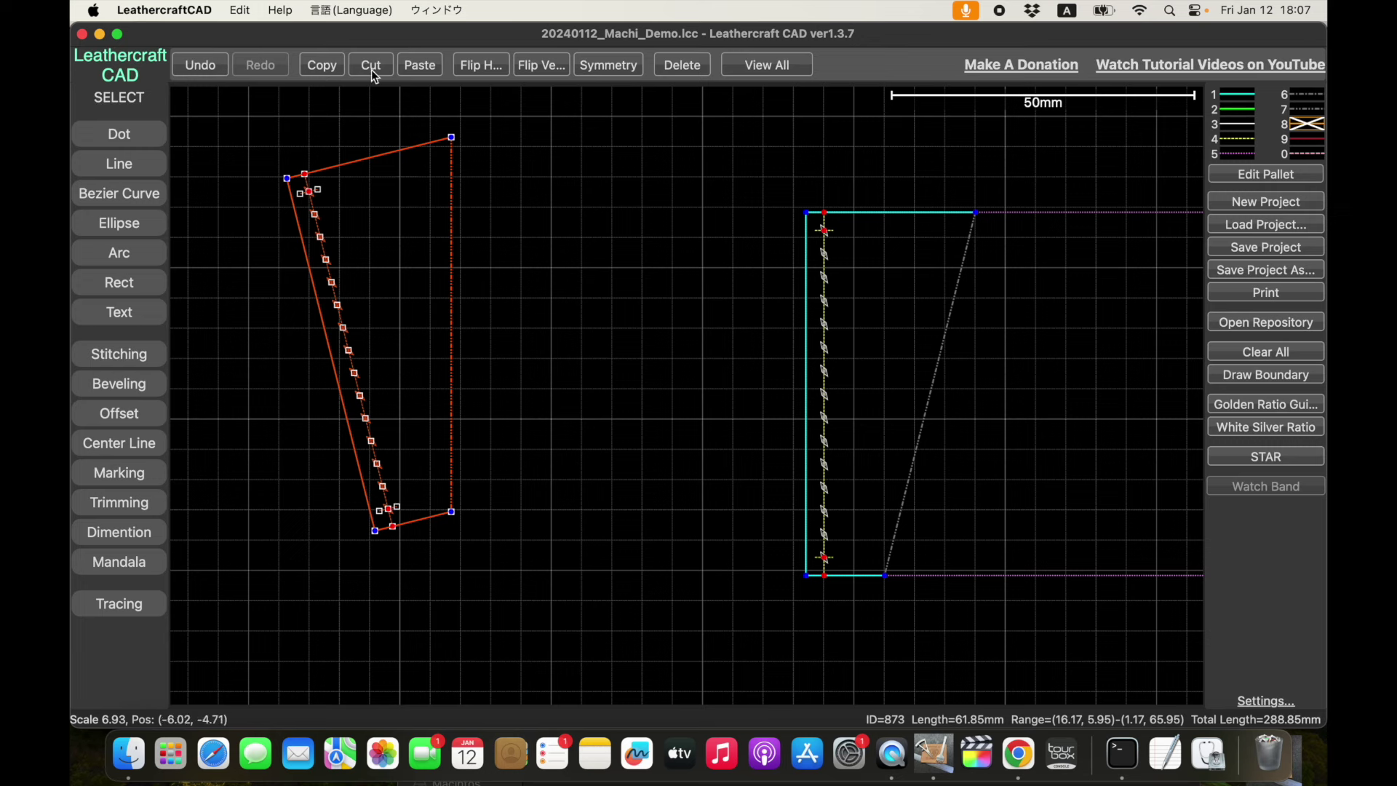
# Paste a horizontally flipped copy of the rotated piece against its vertical dotted edge.
pyautogui.click(330, 70)
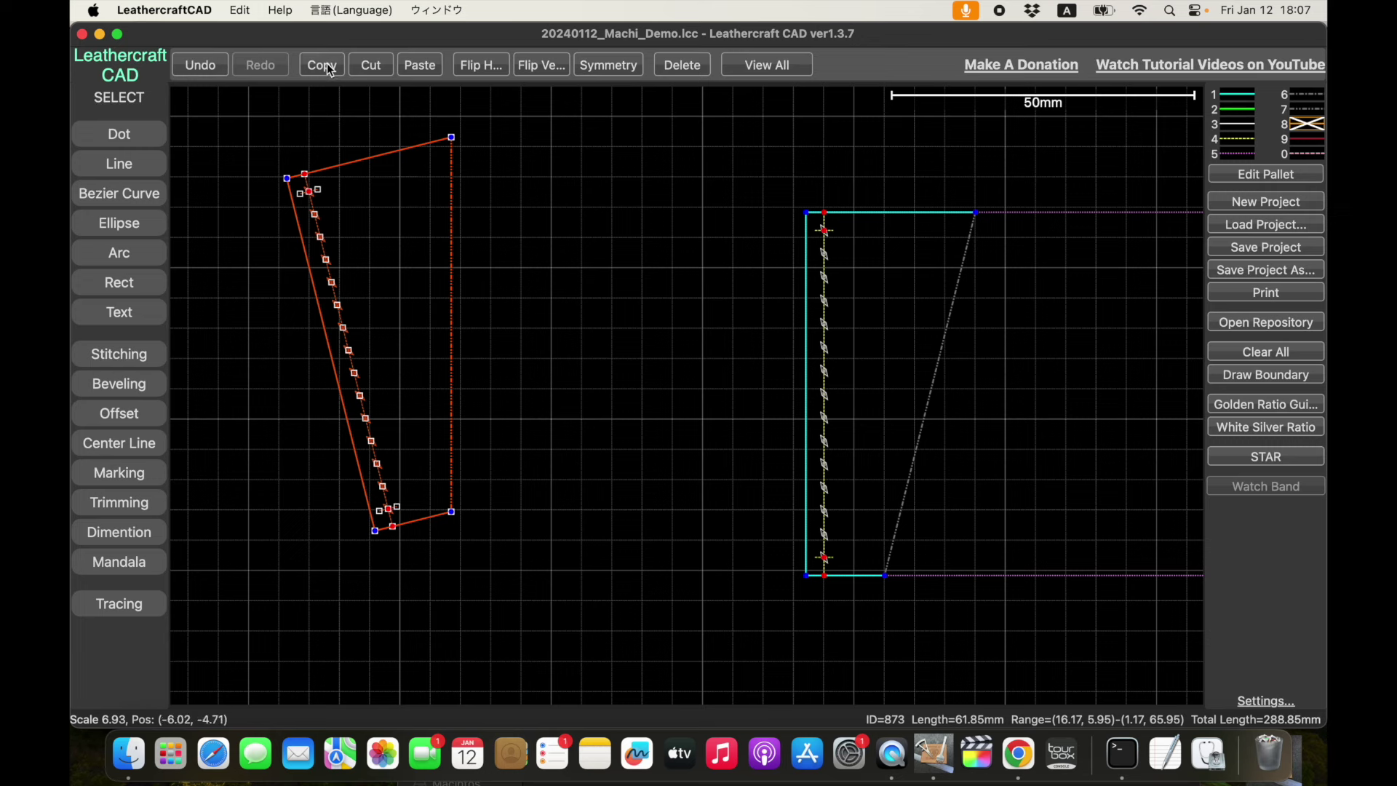
pyautogui.click(408, 67)
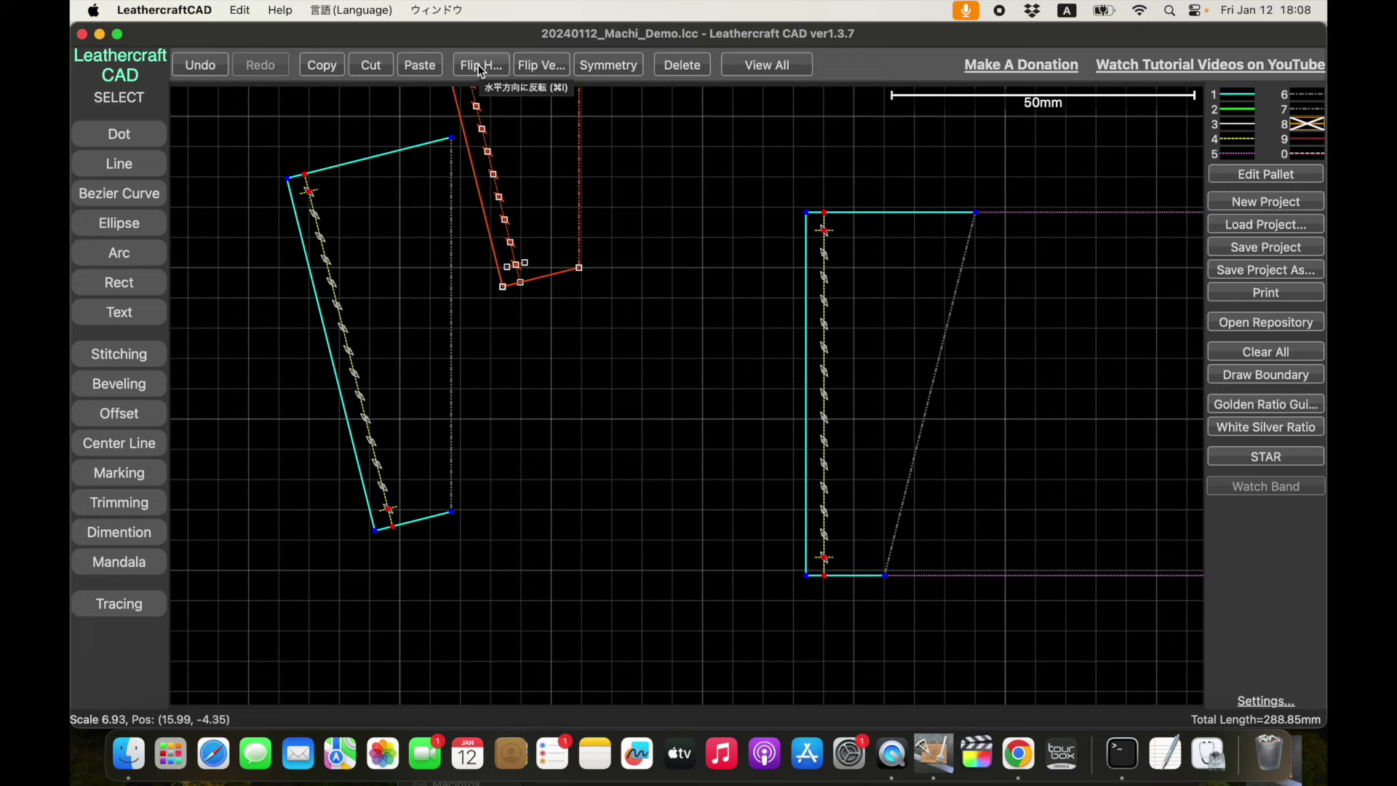
pyautogui.click(480, 71)
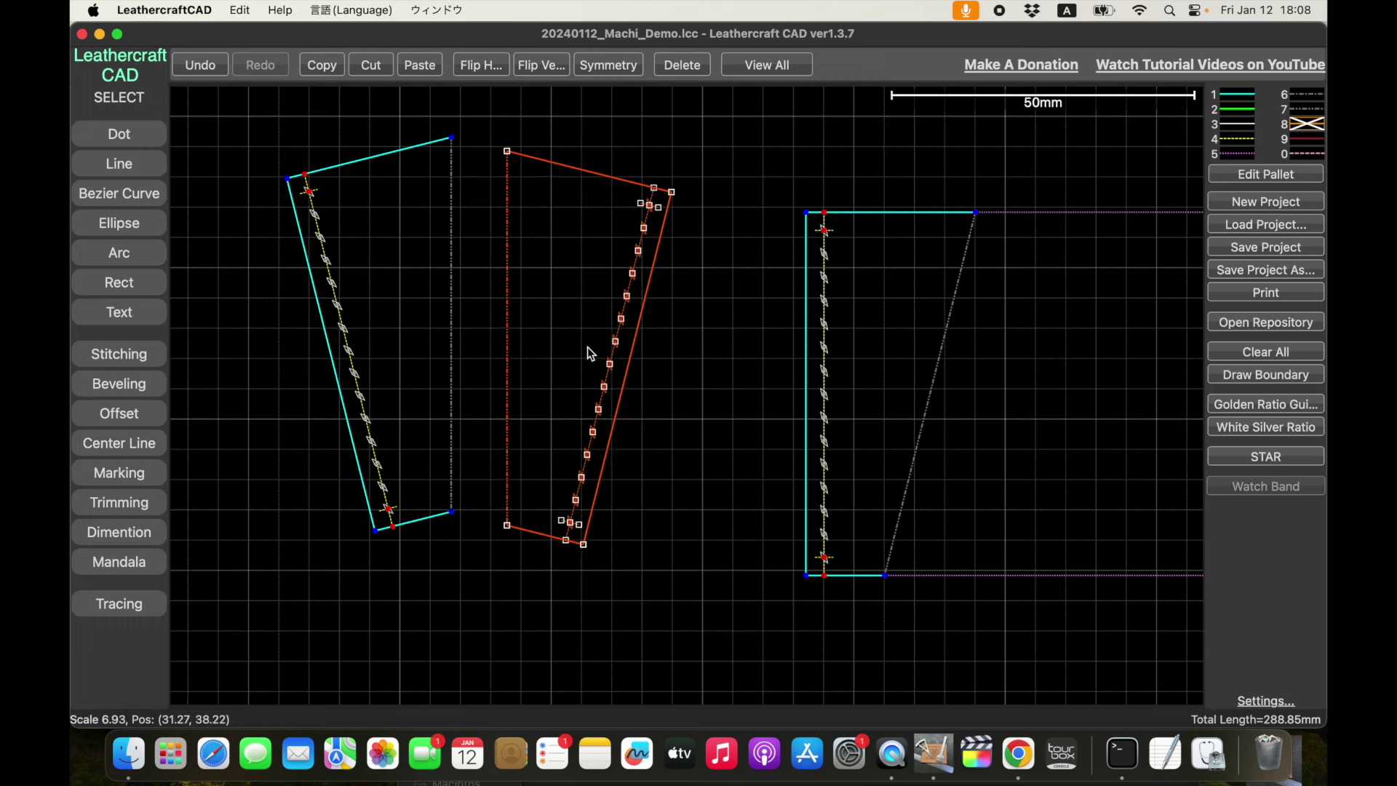
pyautogui.click(535, 335)
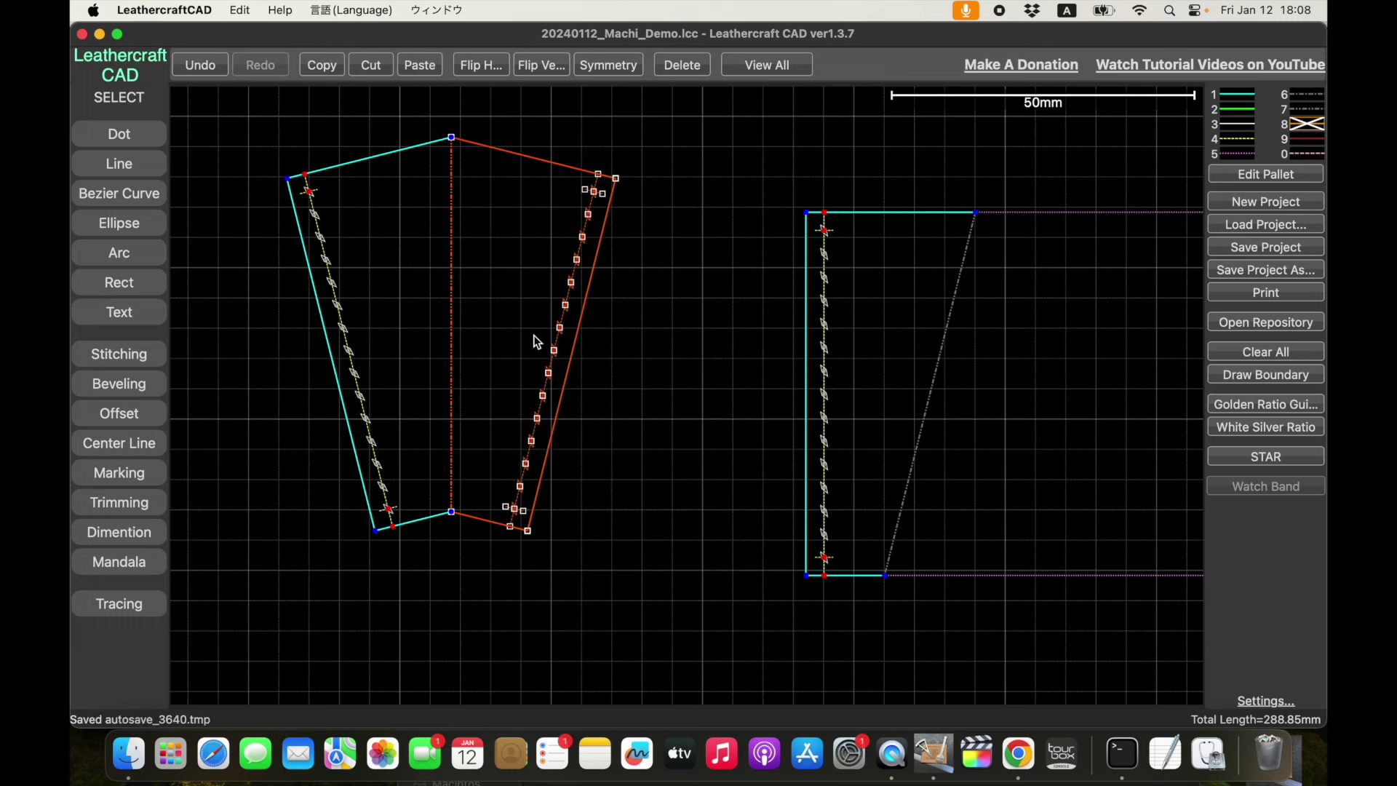
pyautogui.click(638, 310)
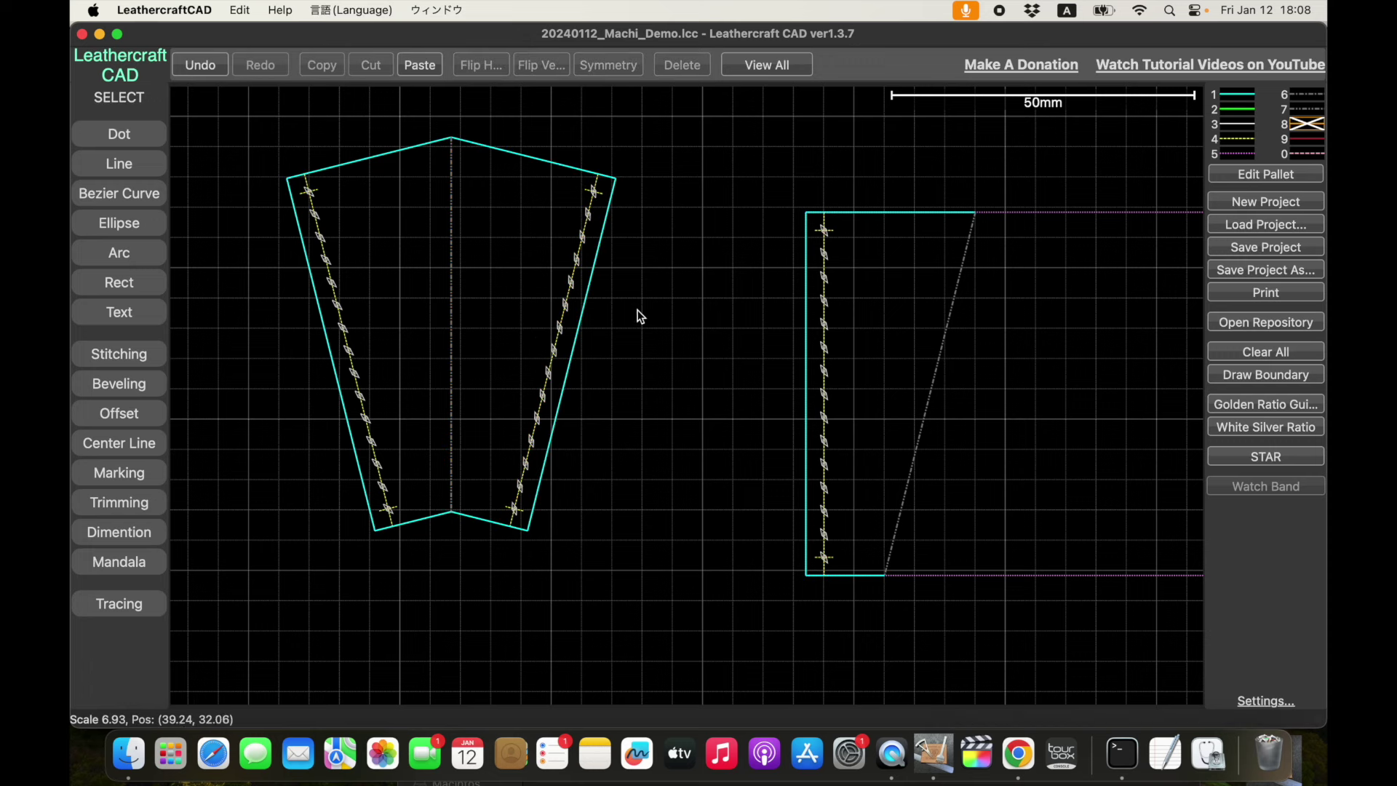
# Pan to centre the gusset and box-select both halves plus the dotted centre line.
pyautogui.click(453, 290)
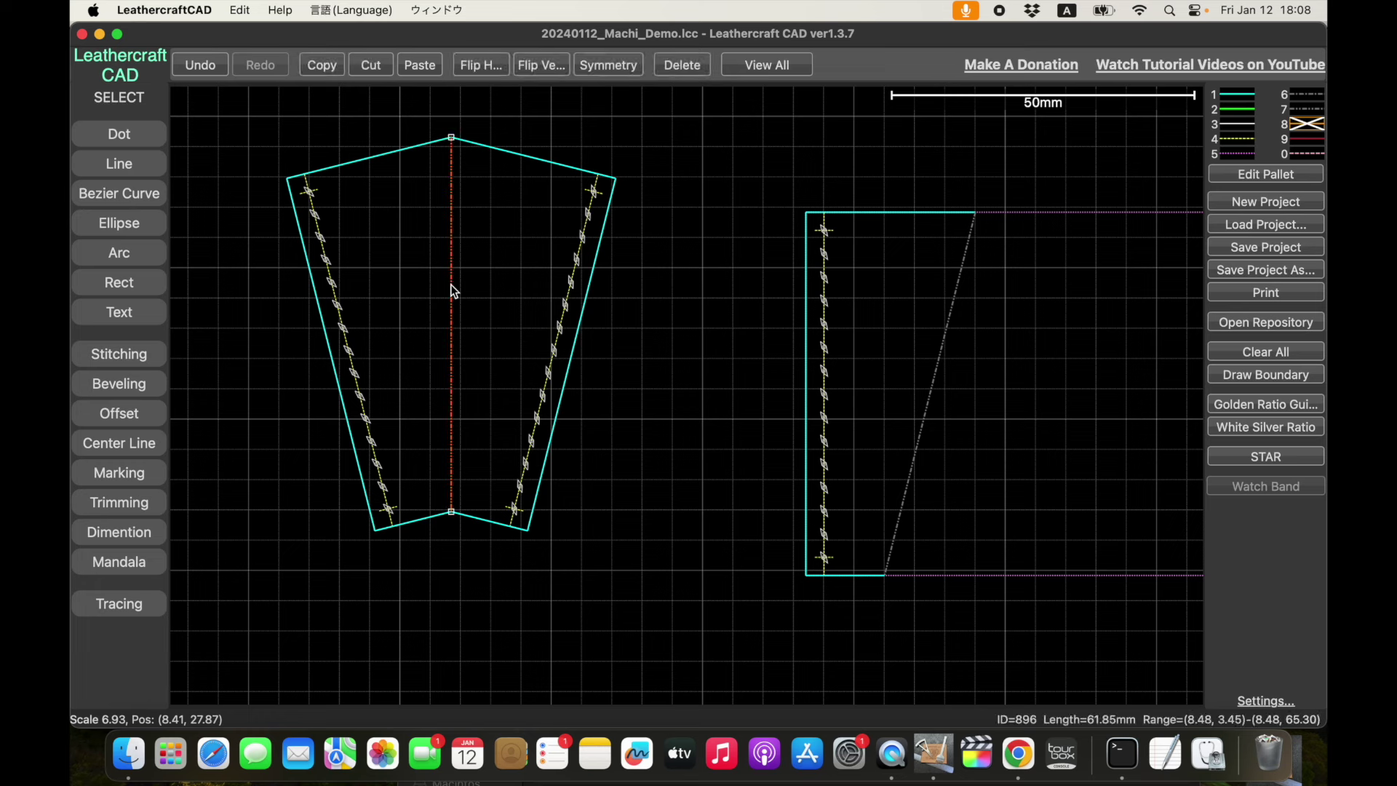
pyautogui.click(453, 290)
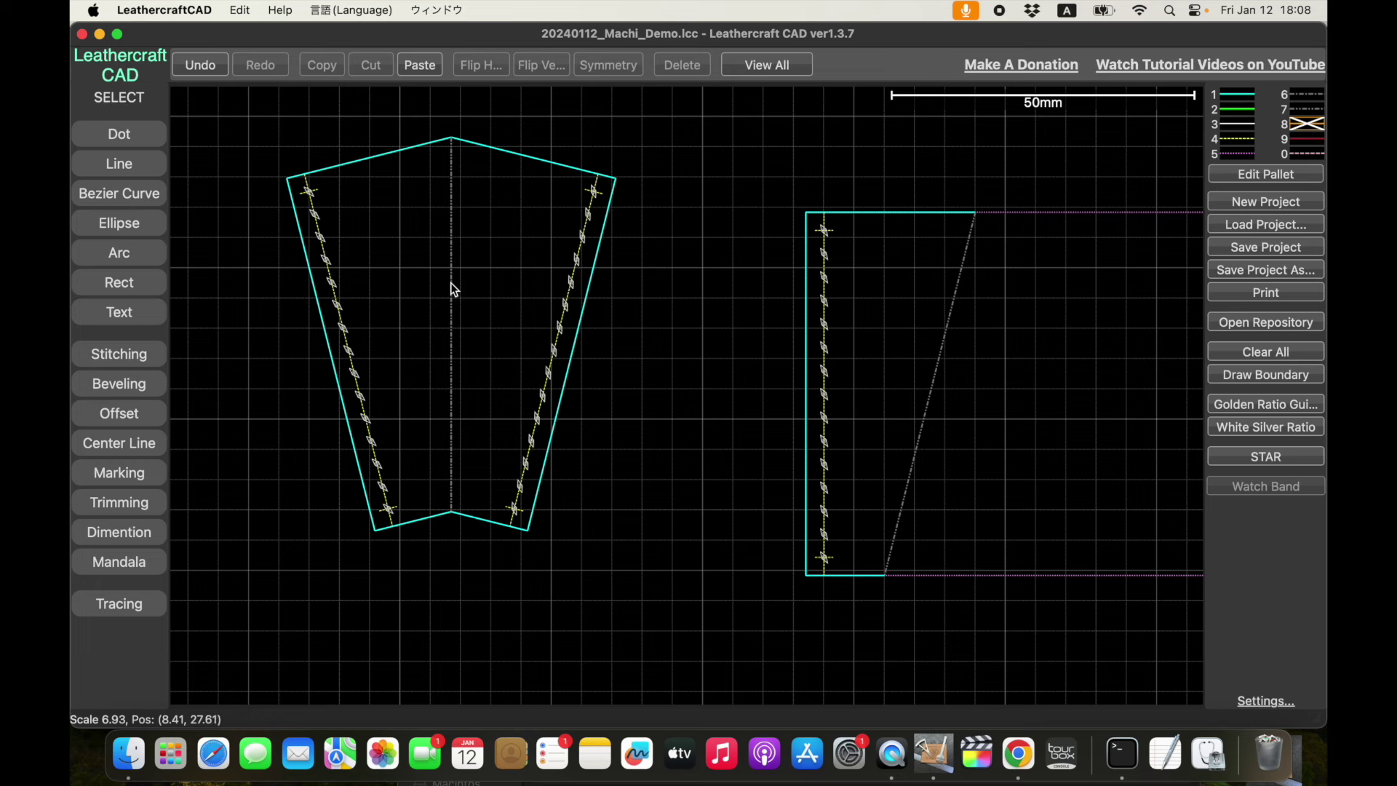
pyautogui.moveTo(515, 361); pyautogui.dragTo(529, 381)
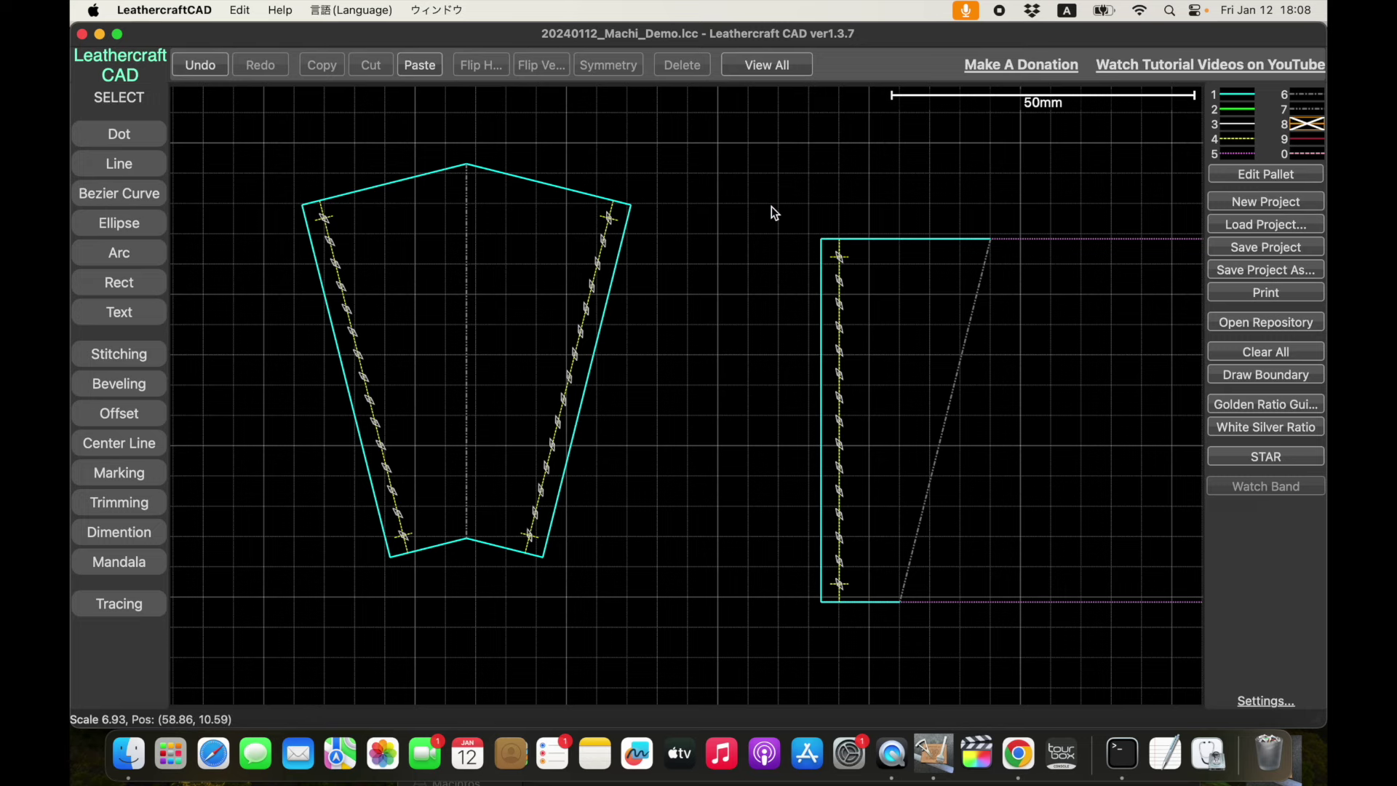
pyautogui.moveTo(684, 317); pyautogui.dragTo(842, 296)
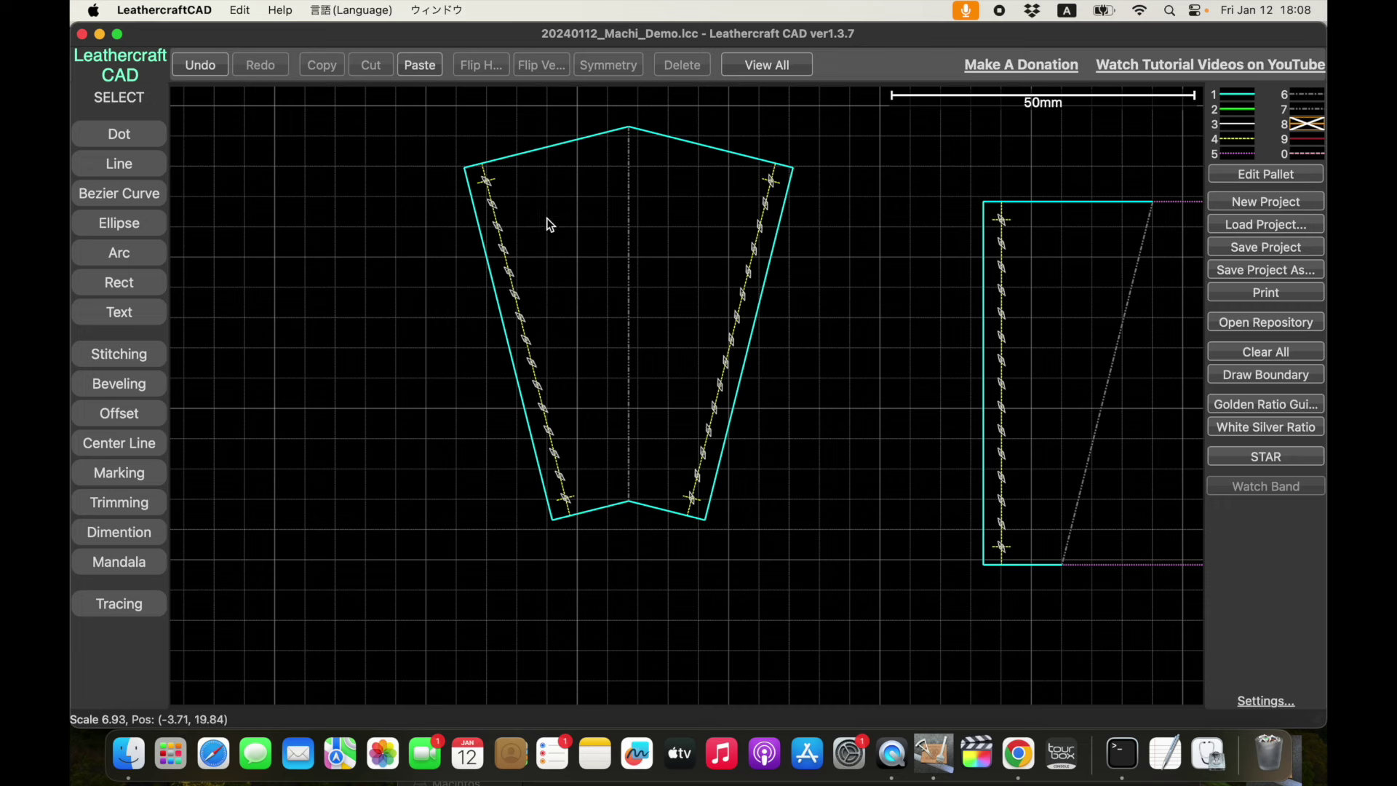
pyautogui.moveTo(433, 114)
pyautogui.mouseDown()
pyautogui.moveTo(820, 489)
pyautogui.moveTo(821, 562)
pyautogui.mouseUp()
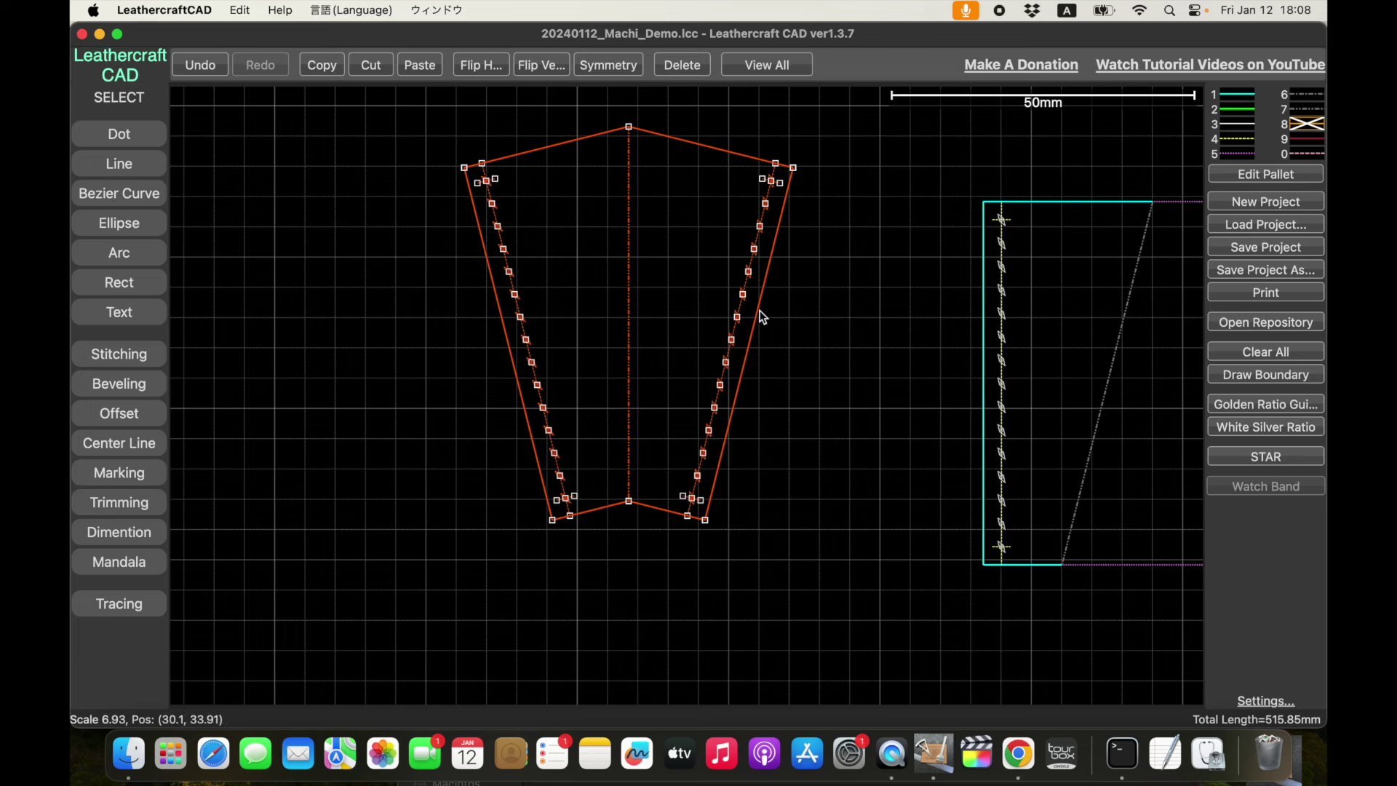
# Stand the gusset's left edge vertical and join a horizontally mirrored copy to it.
pyautogui.rightClick(495, 296)
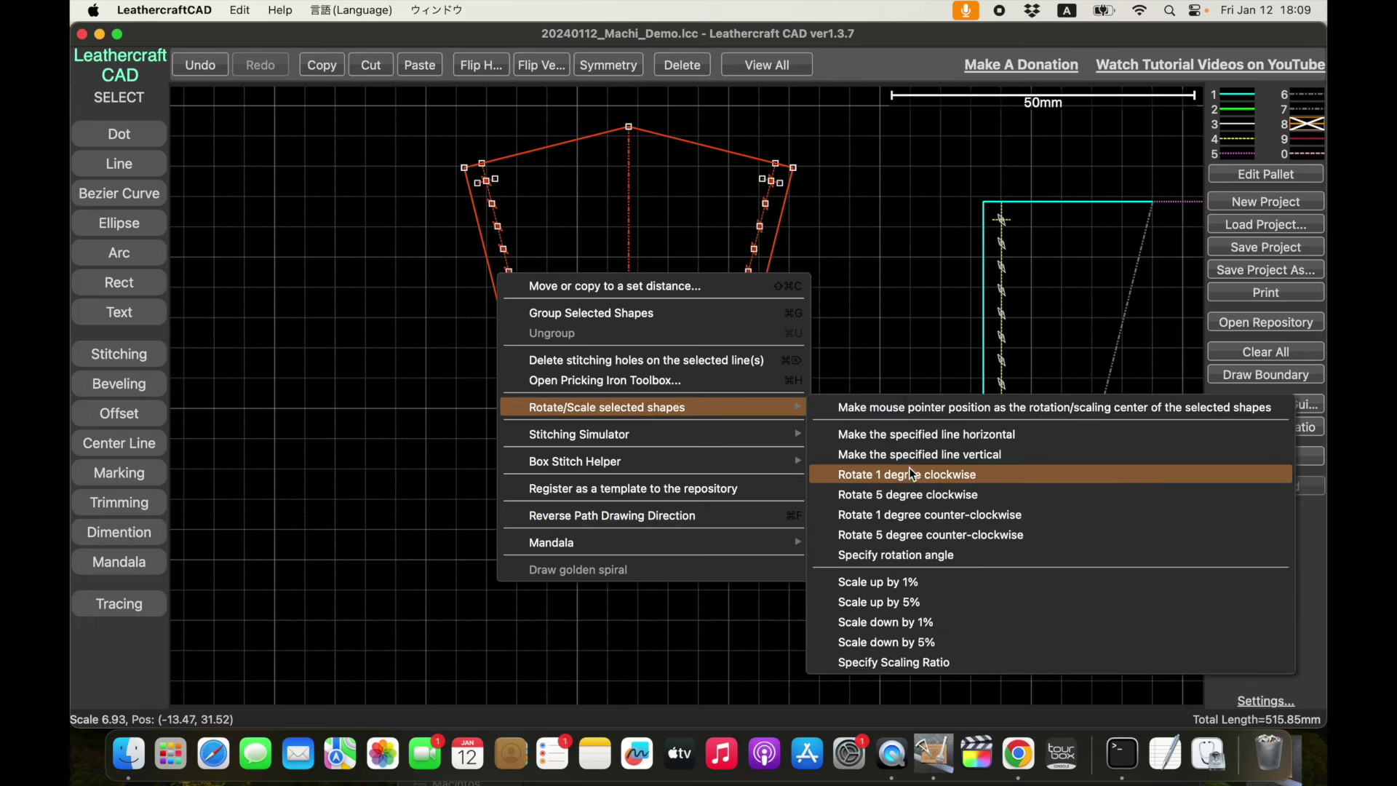
pyautogui.moveTo(606, 408)
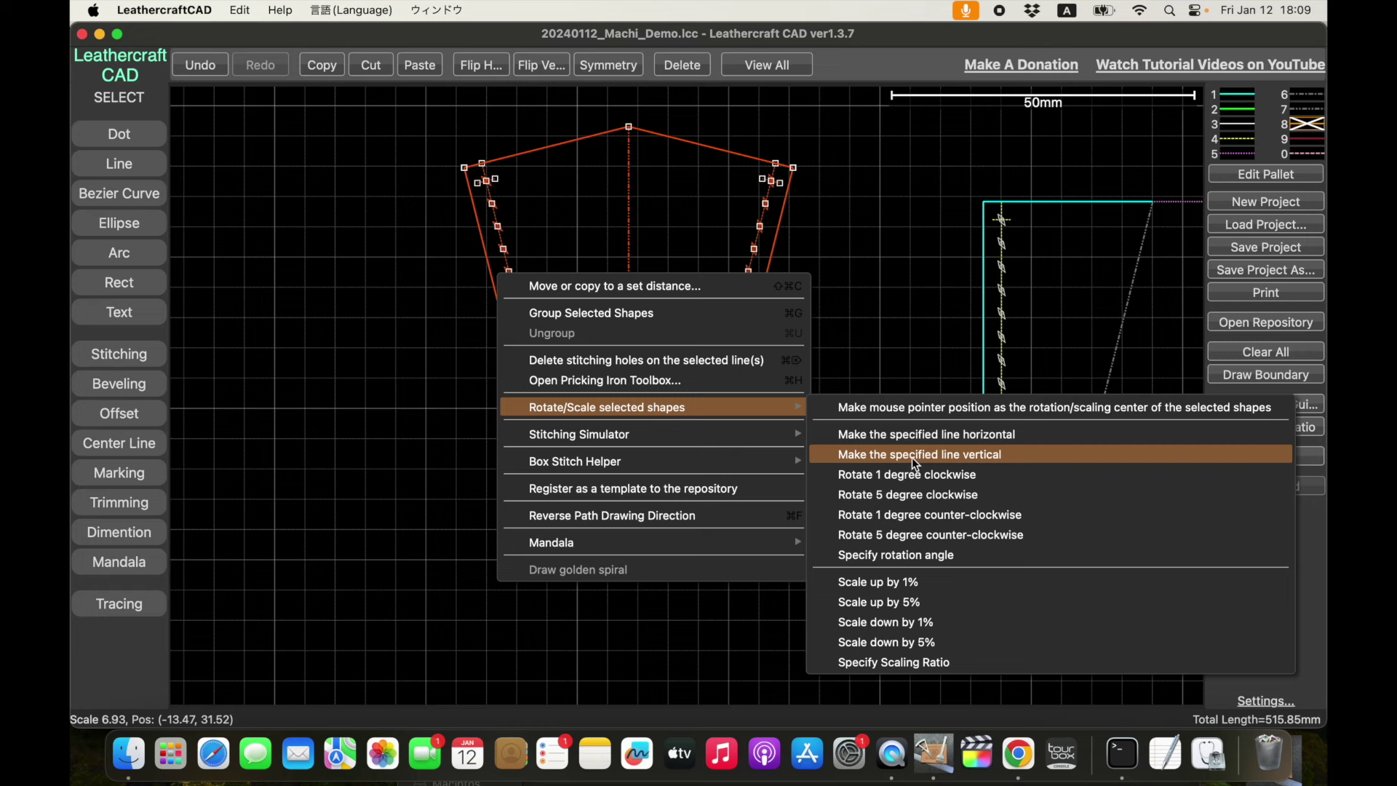
pyautogui.click(911, 457)
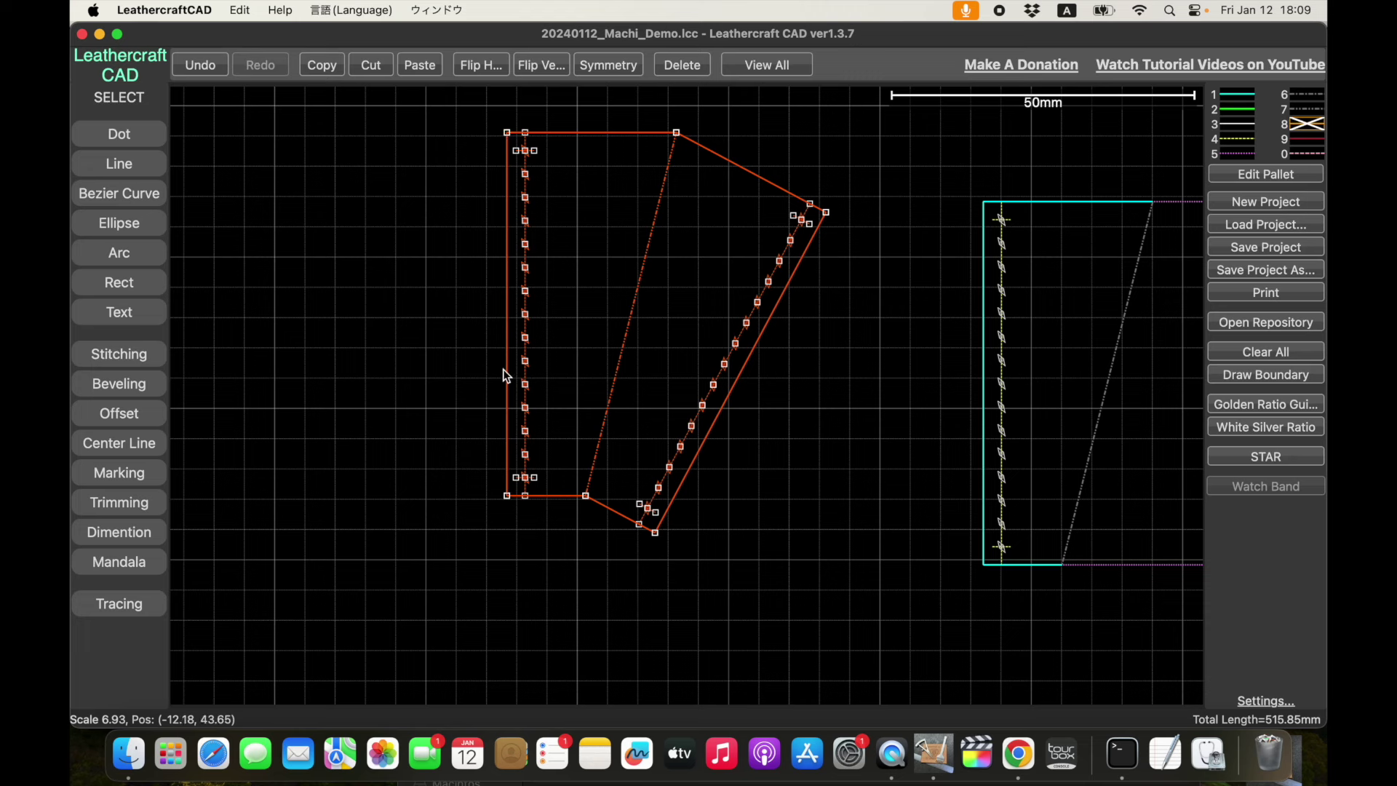
pyautogui.click(334, 67)
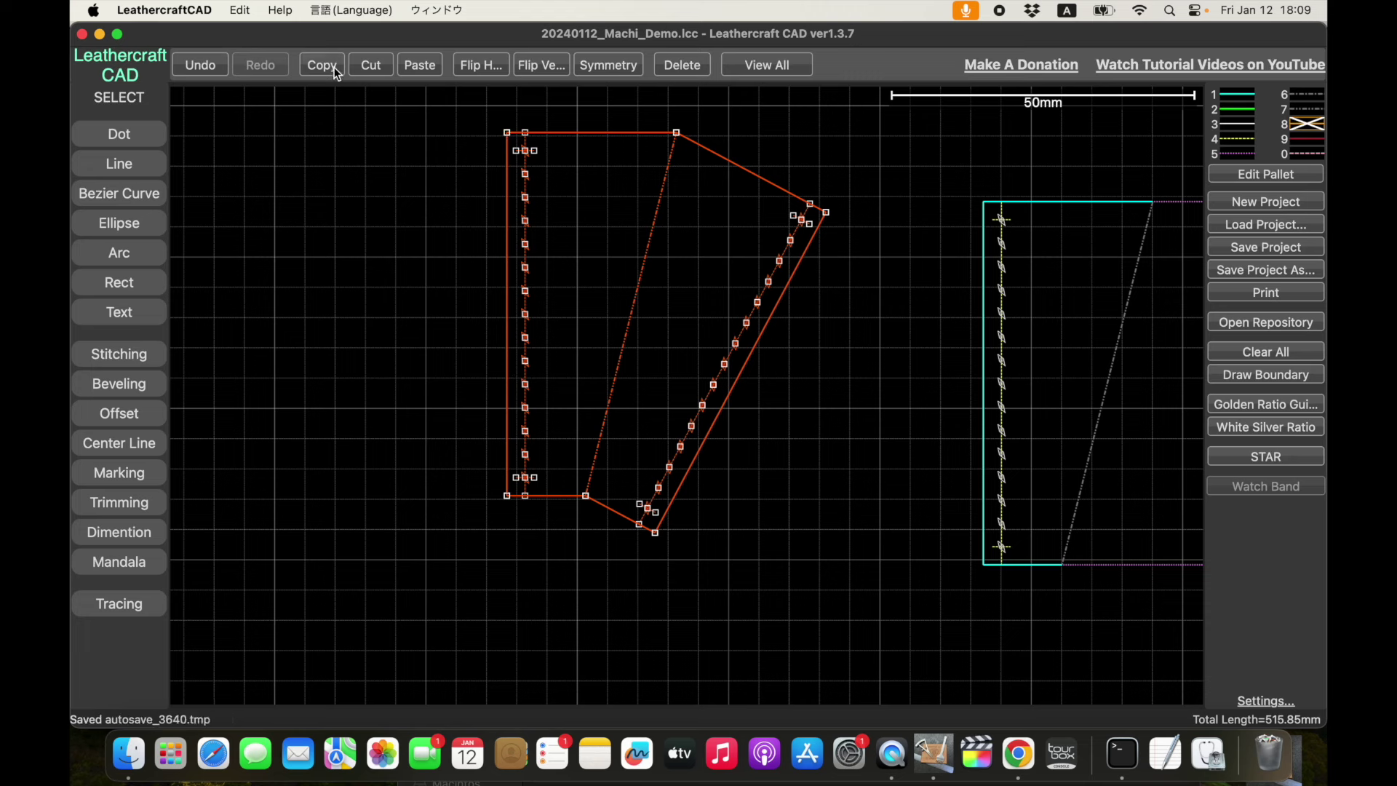
pyautogui.click(411, 65)
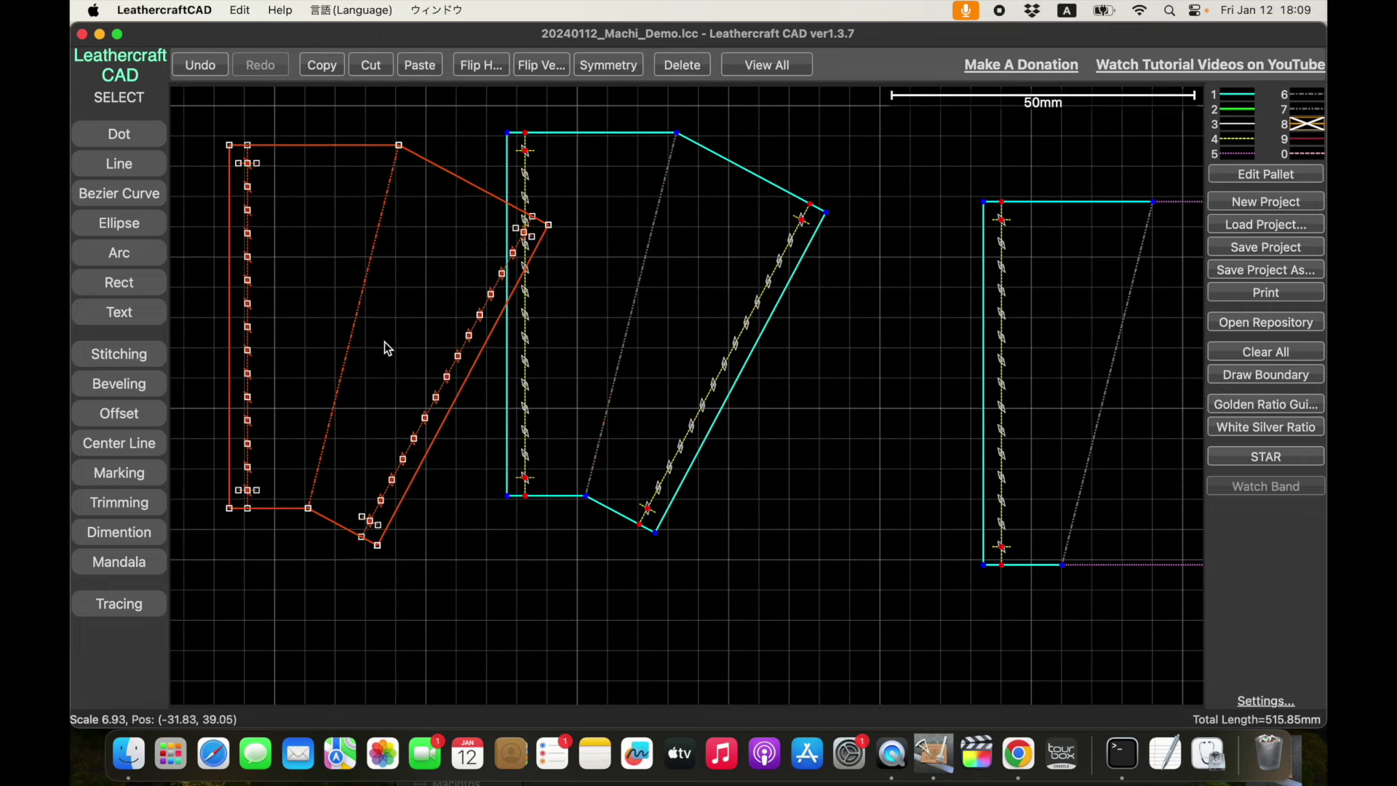
pyautogui.click(481, 66)
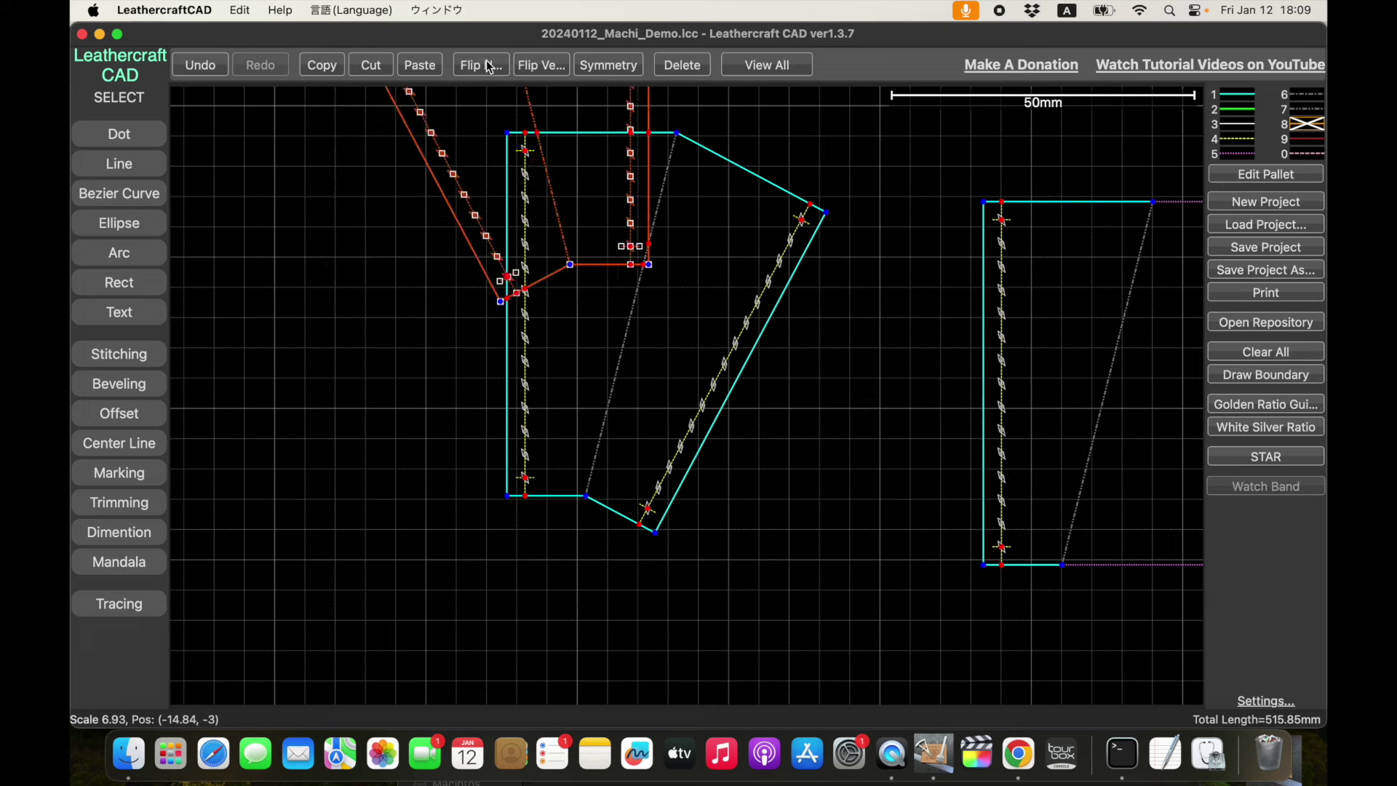
pyautogui.click(346, 320)
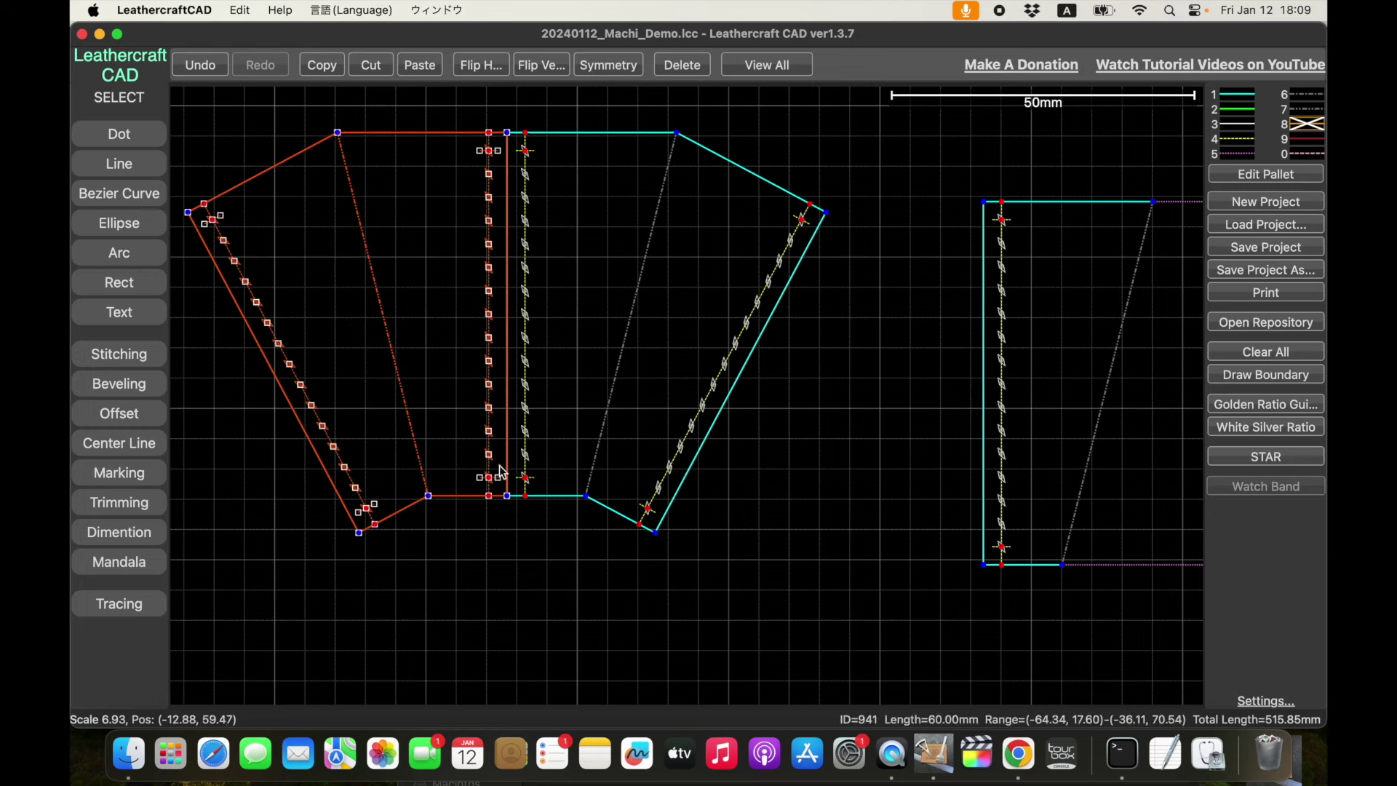
# Colour the two overlapping central seam lines dark red (palette 9).
pyautogui.click(517, 549)
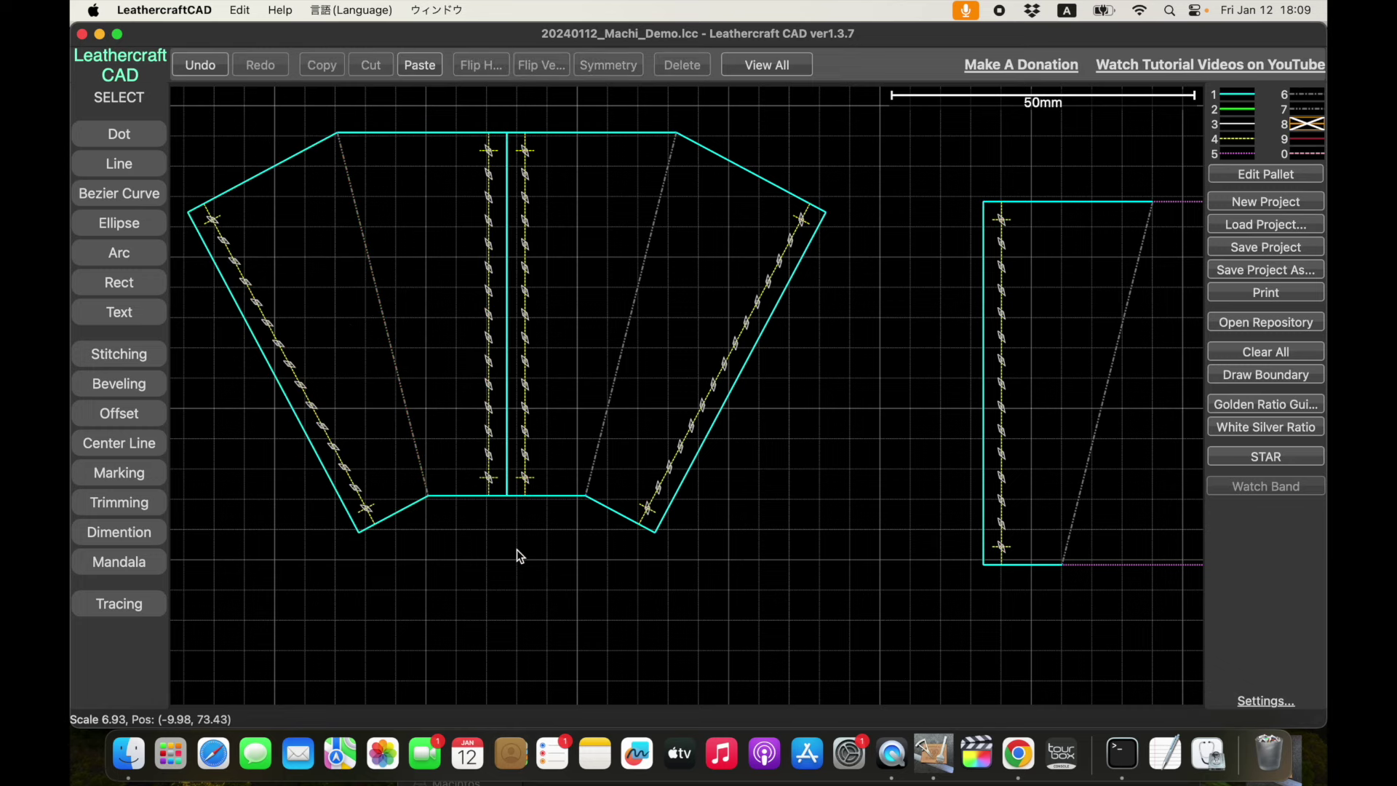
pyautogui.click(510, 293)
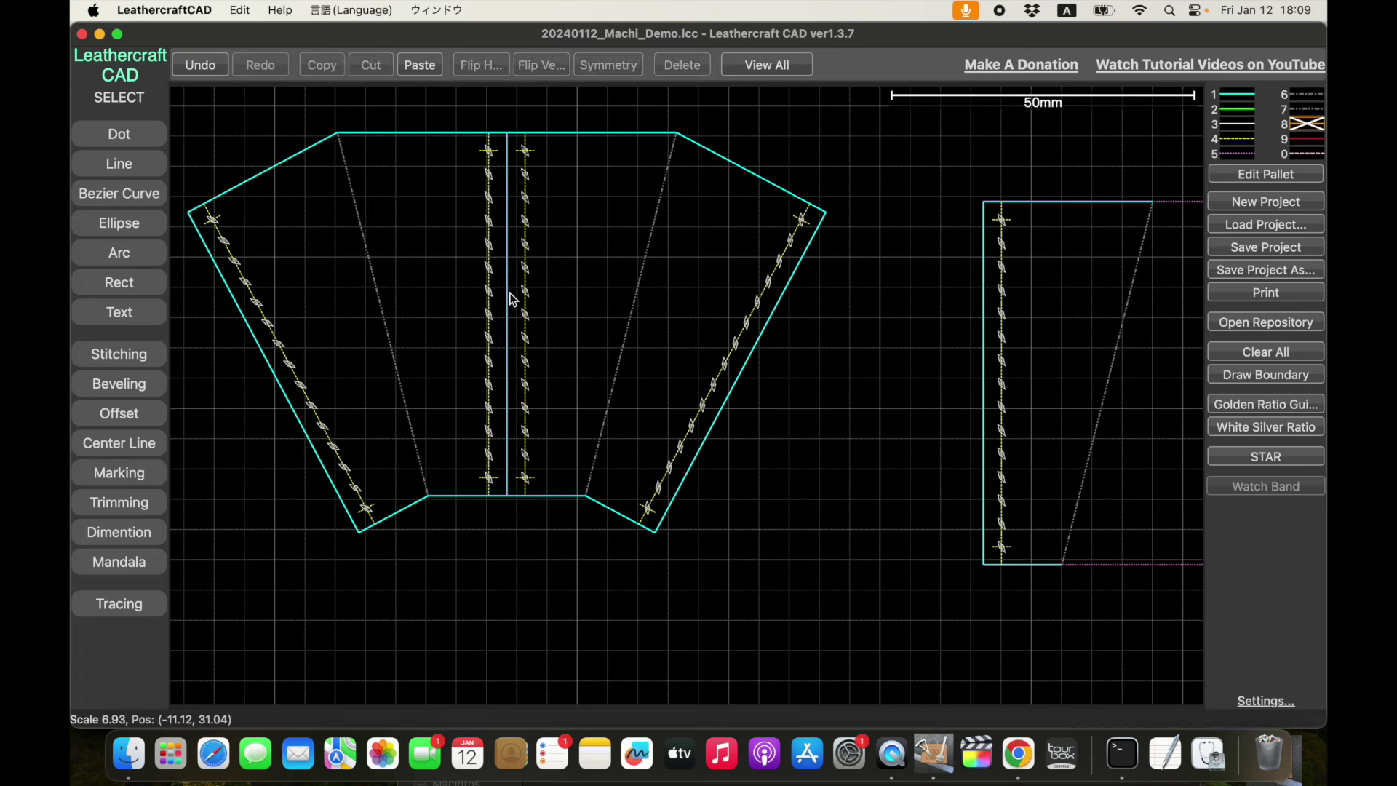
pyautogui.click(509, 295)
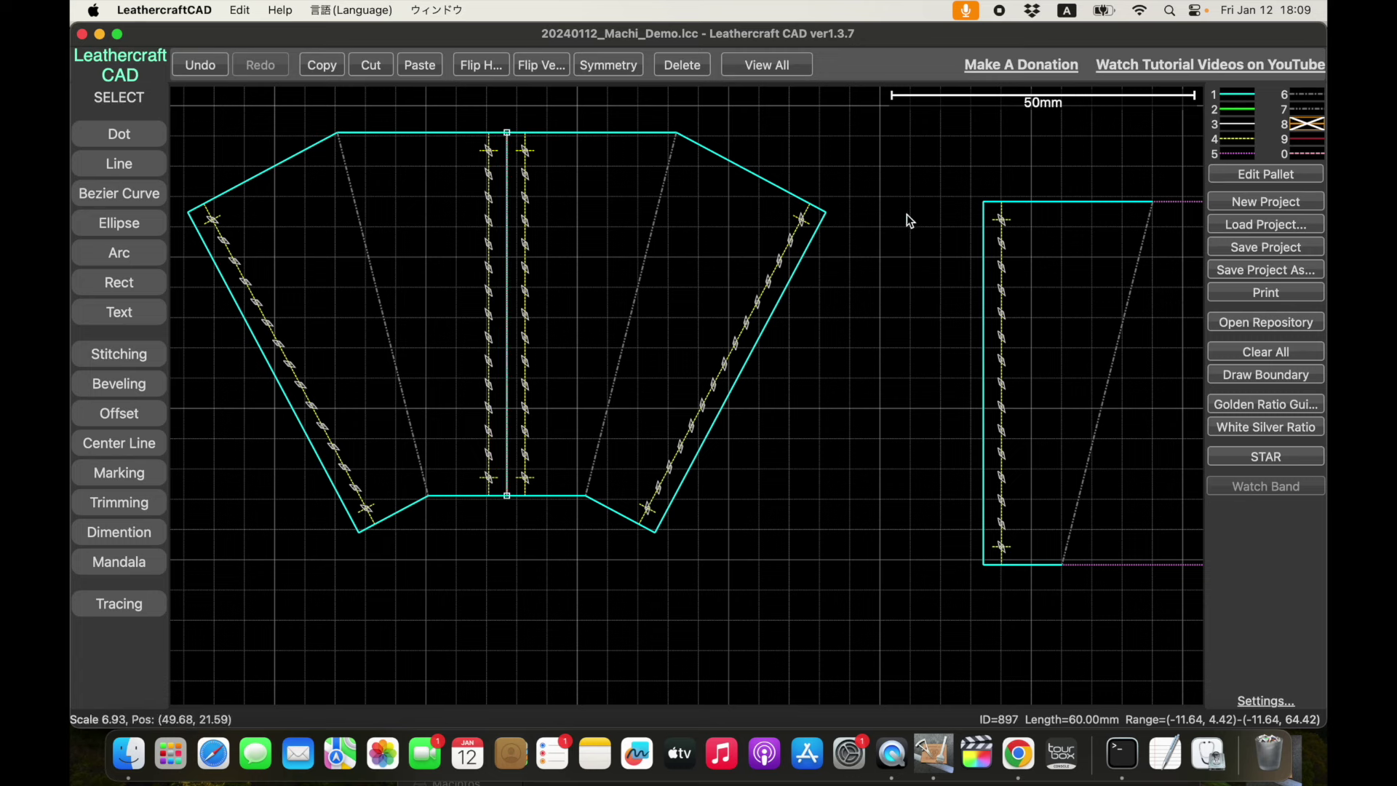
pyautogui.click(1306, 140)
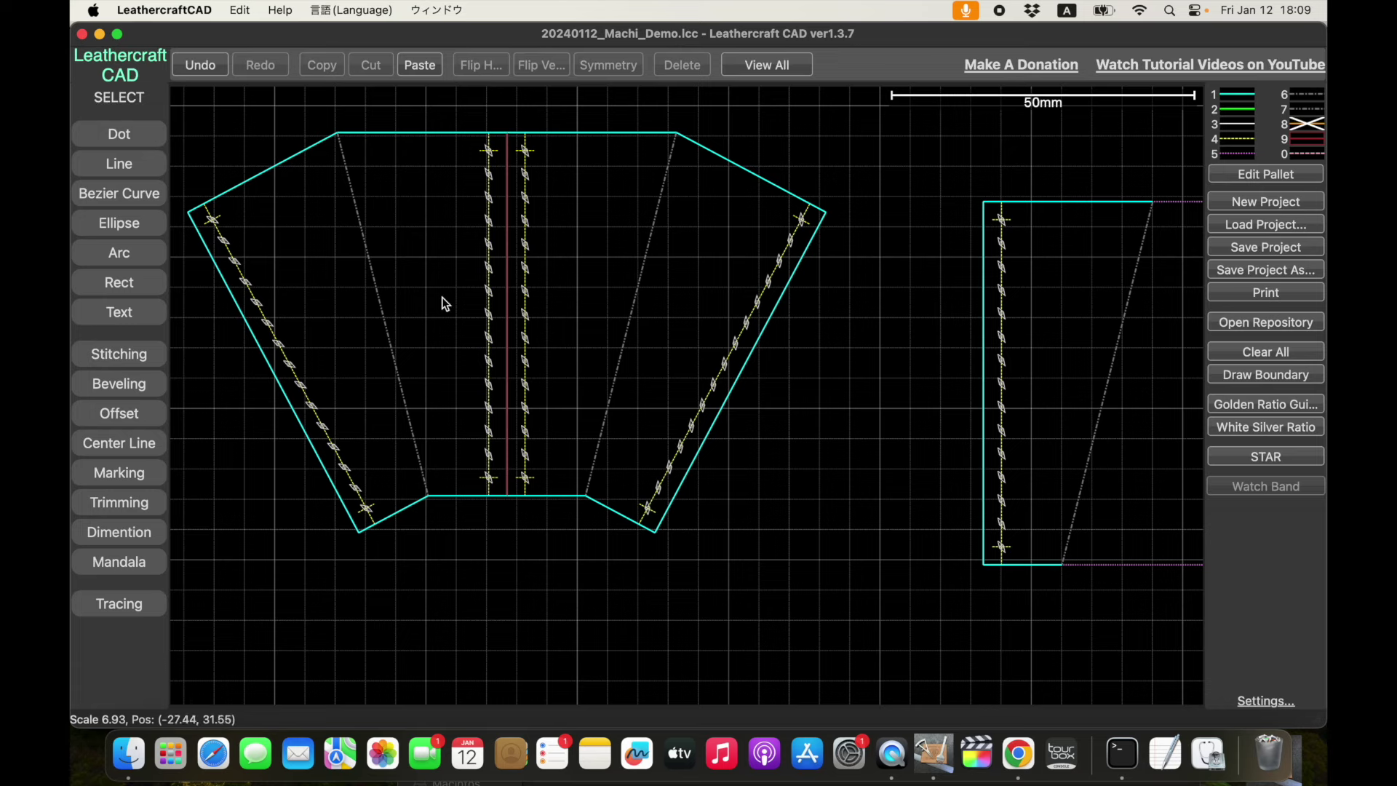
# Zoom out, pan across, and box-select the trapezoid side piece.
pyautogui.scroll(-2, 442, 296)
pyautogui.scroll(-2, 443, 297)
pyautogui.scroll(-1, 442, 297)
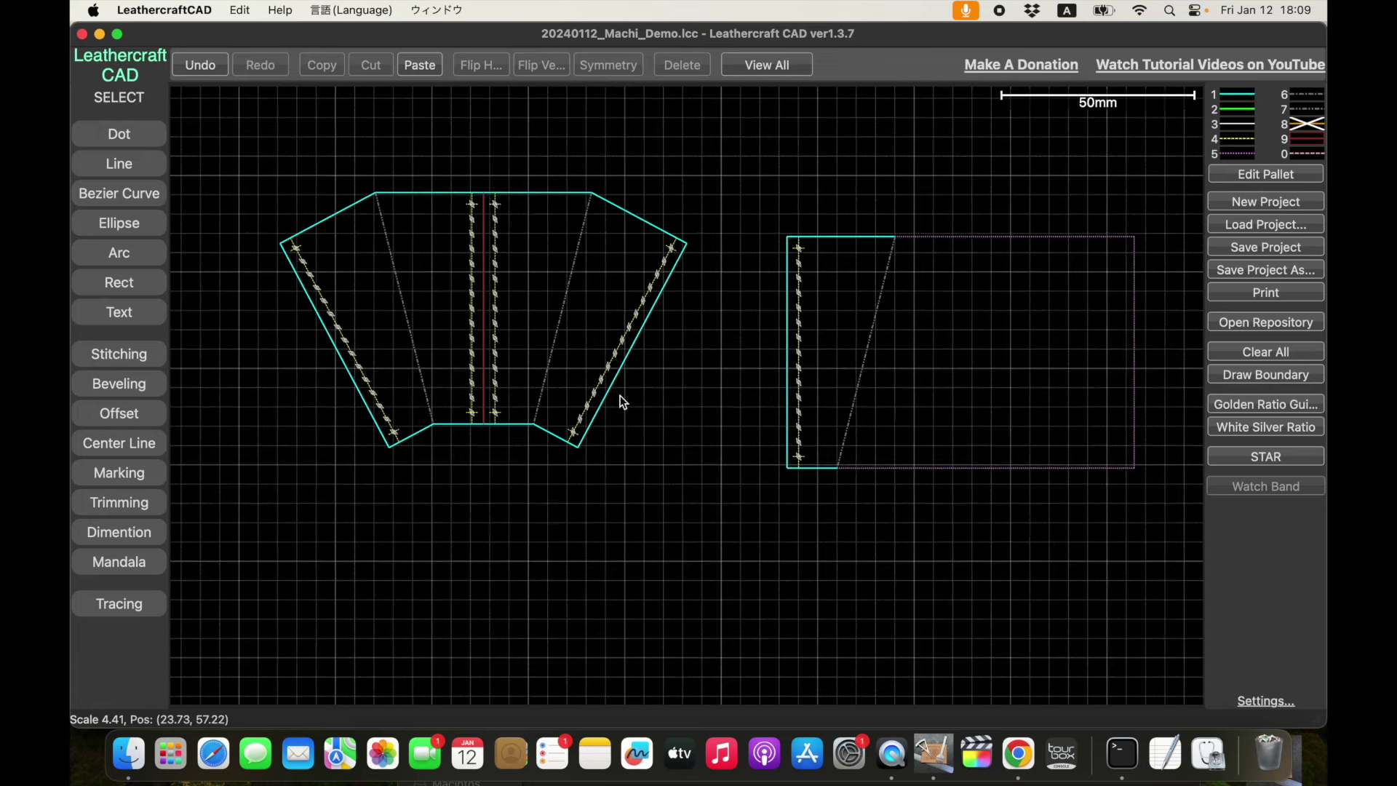
pyautogui.moveTo(620, 396)
pyautogui.mouseDown()
pyautogui.moveTo(637, 415)
pyautogui.moveTo(643, 350)
pyautogui.mouseUp()
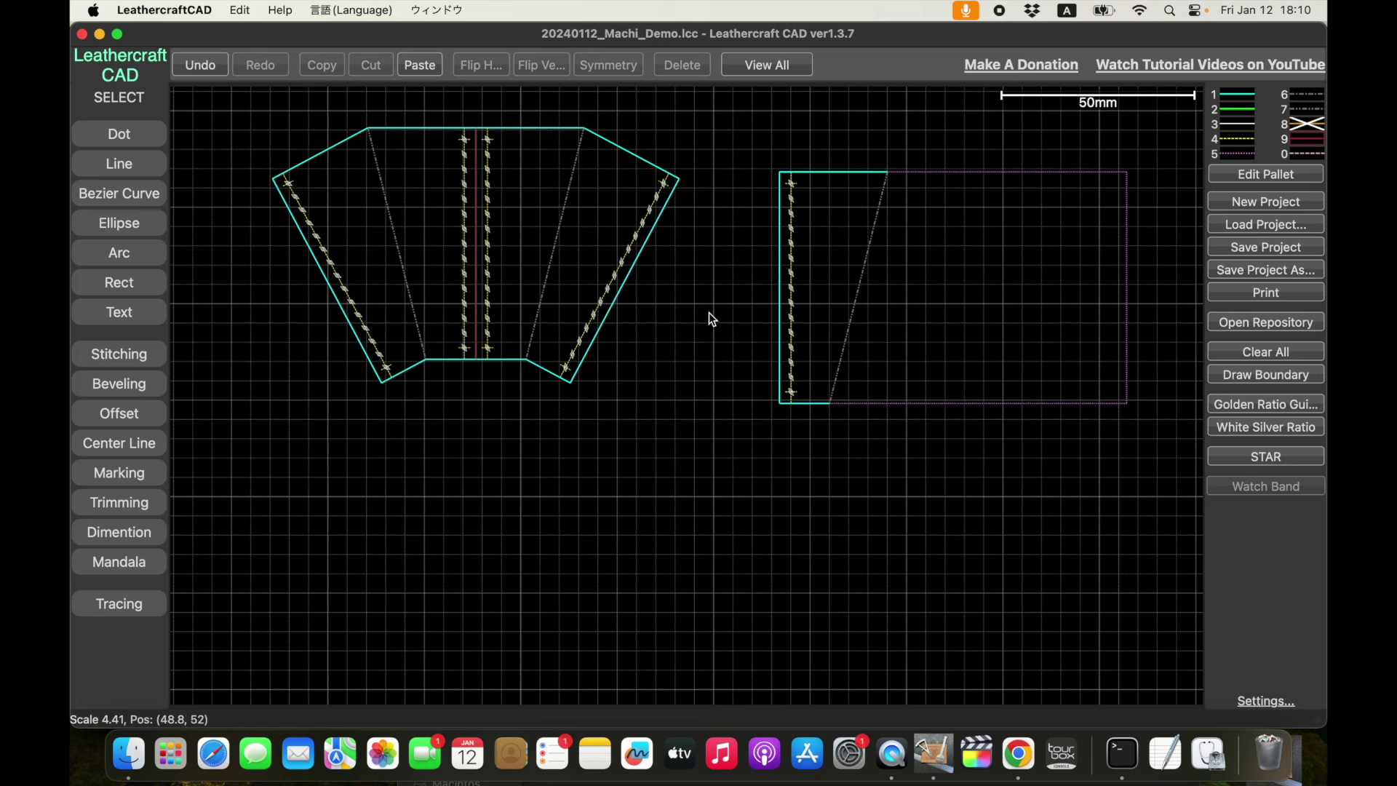
pyautogui.moveTo(749, 145); pyautogui.dragTo(917, 442)
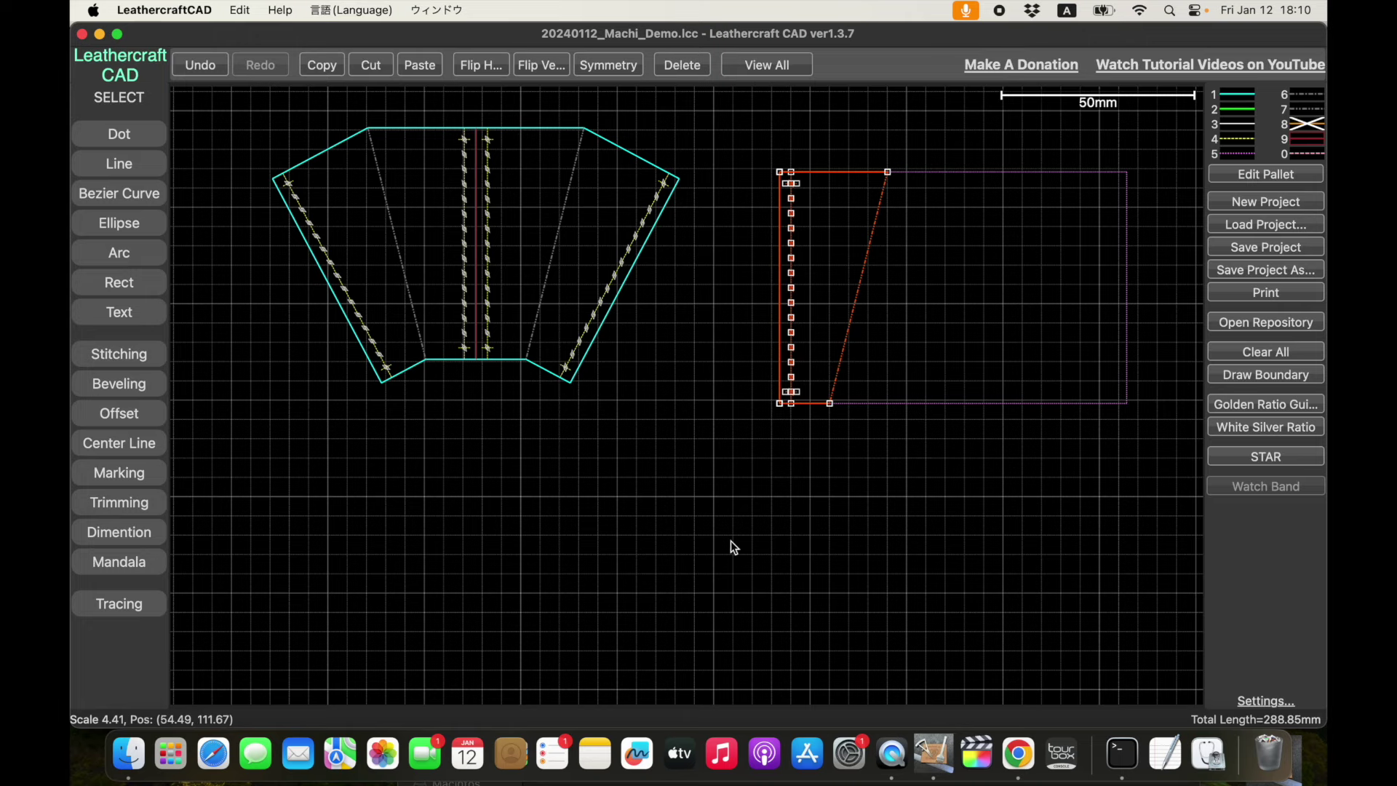
# Paste a copy of the trapezoid side piece into open space below the gusset.
pyautogui.hotkey('ctrl', 'c')
pyautogui.hotkey('ctrl', 'v')
pyautogui.click(625, 521)
pyautogui.scroll(-3, 624, 521)
pyautogui.hscroll(-3, 624, 521)
pyautogui.moveTo(663, 466); pyautogui.dragTo(600, 501)
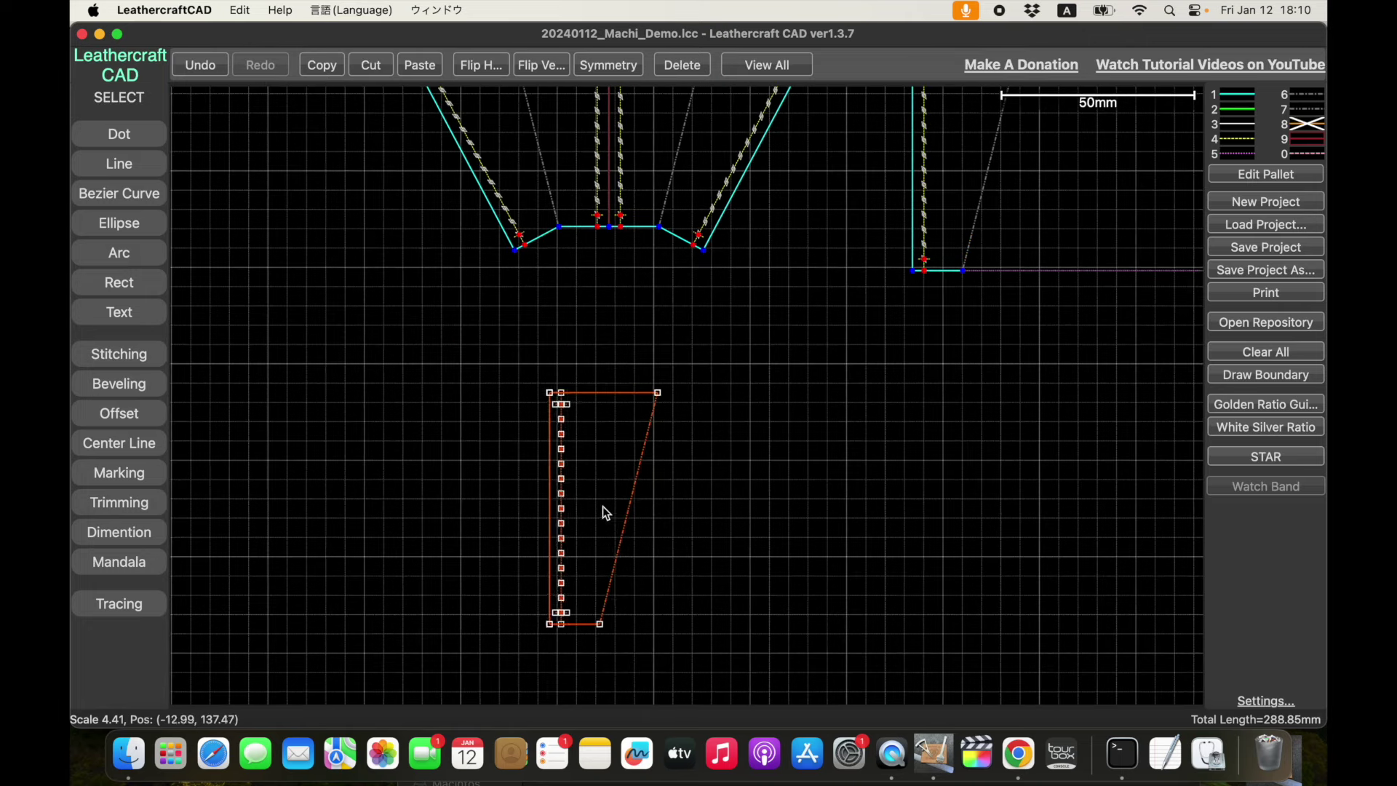
pyautogui.click(663, 493)
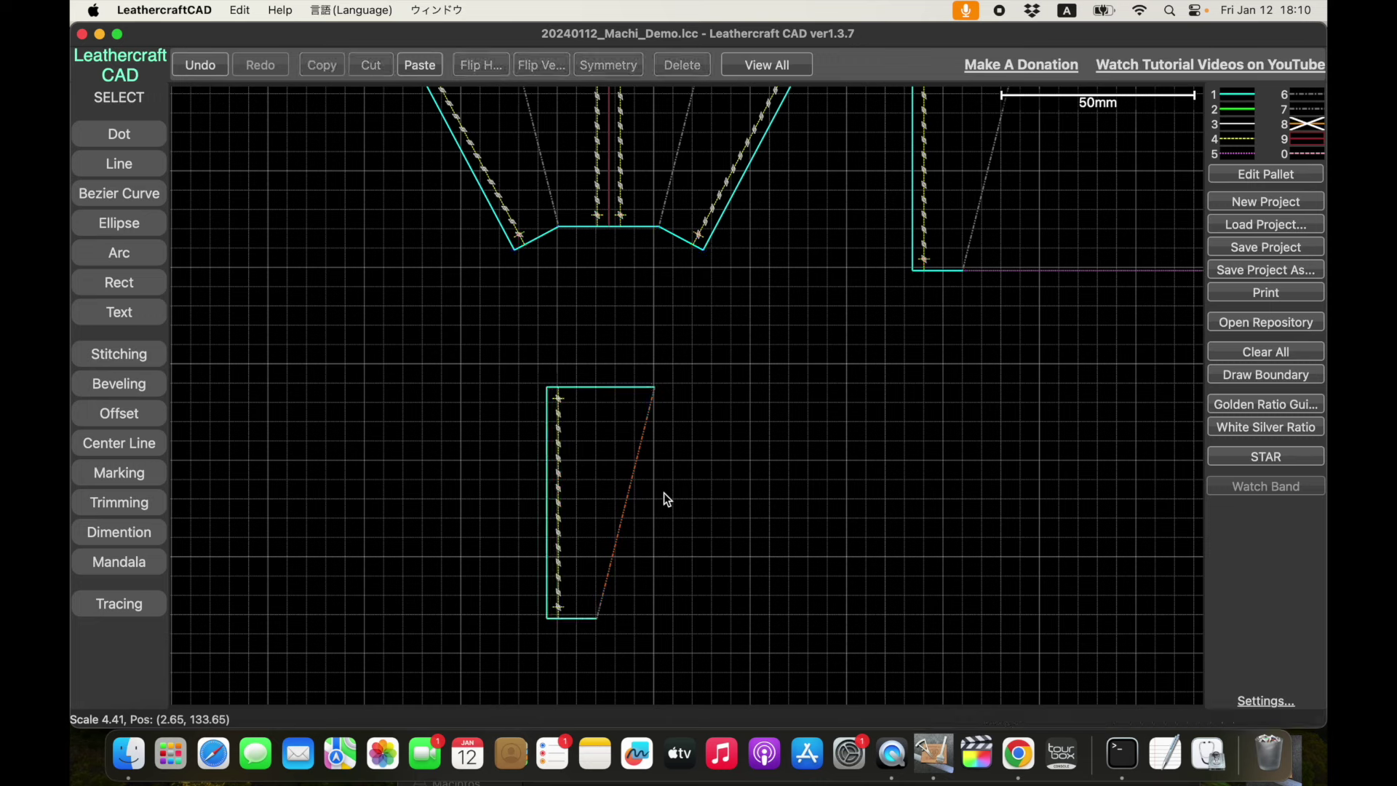
# Delete the duplicate overlapping left edge, move the remaining edge back, and select the piece.
pyautogui.click(551, 481)
pyautogui.moveTo(551, 478); pyautogui.dragTo(461, 486)
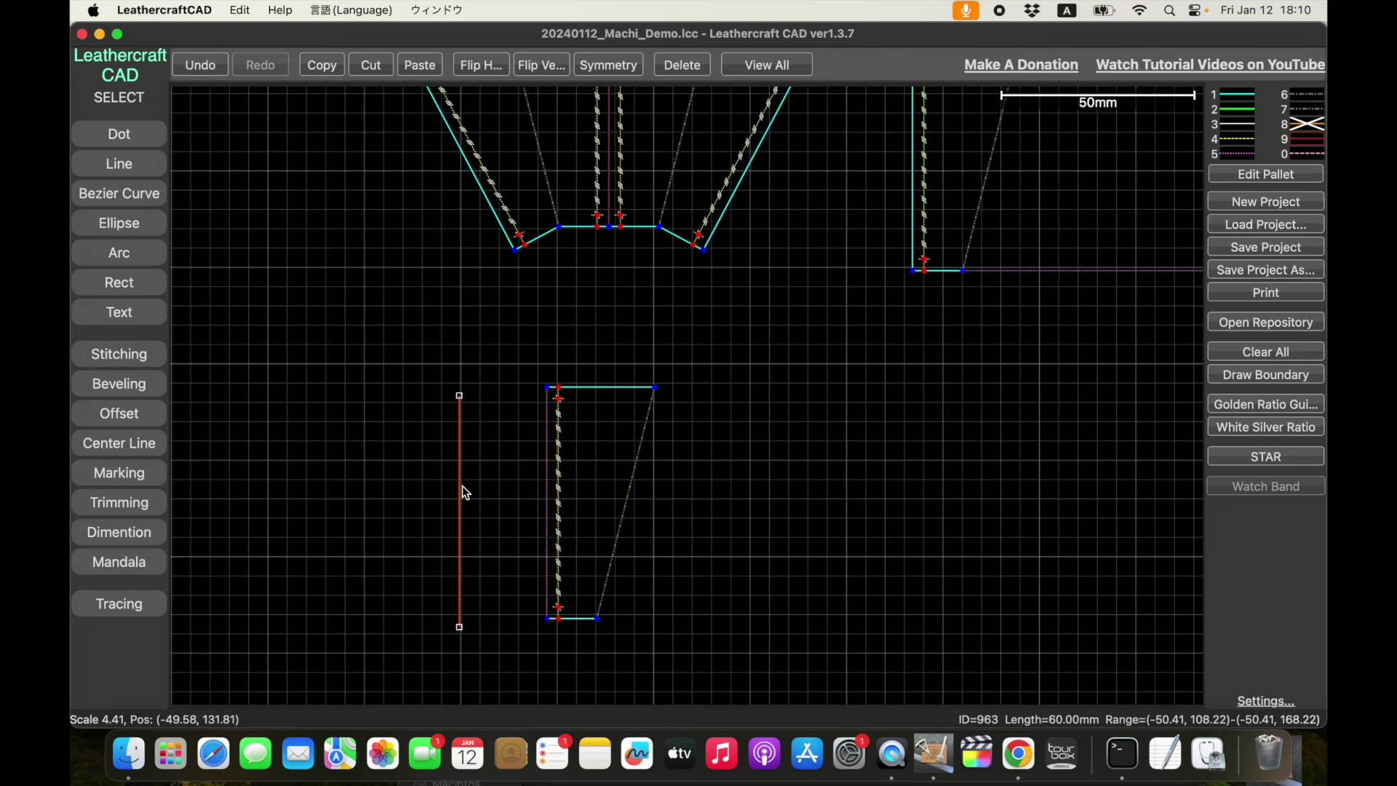
pyautogui.click(550, 471)
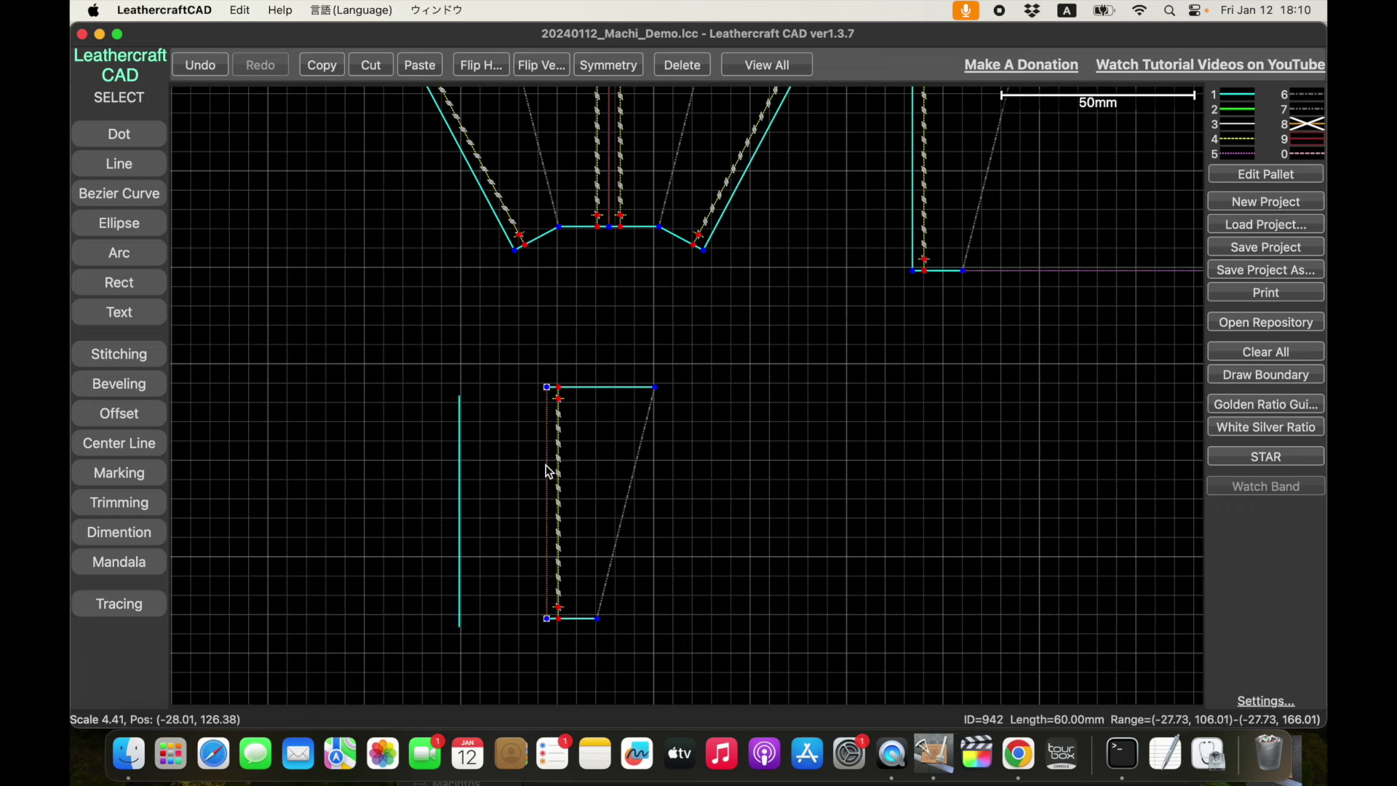
pyautogui.press('Delete')
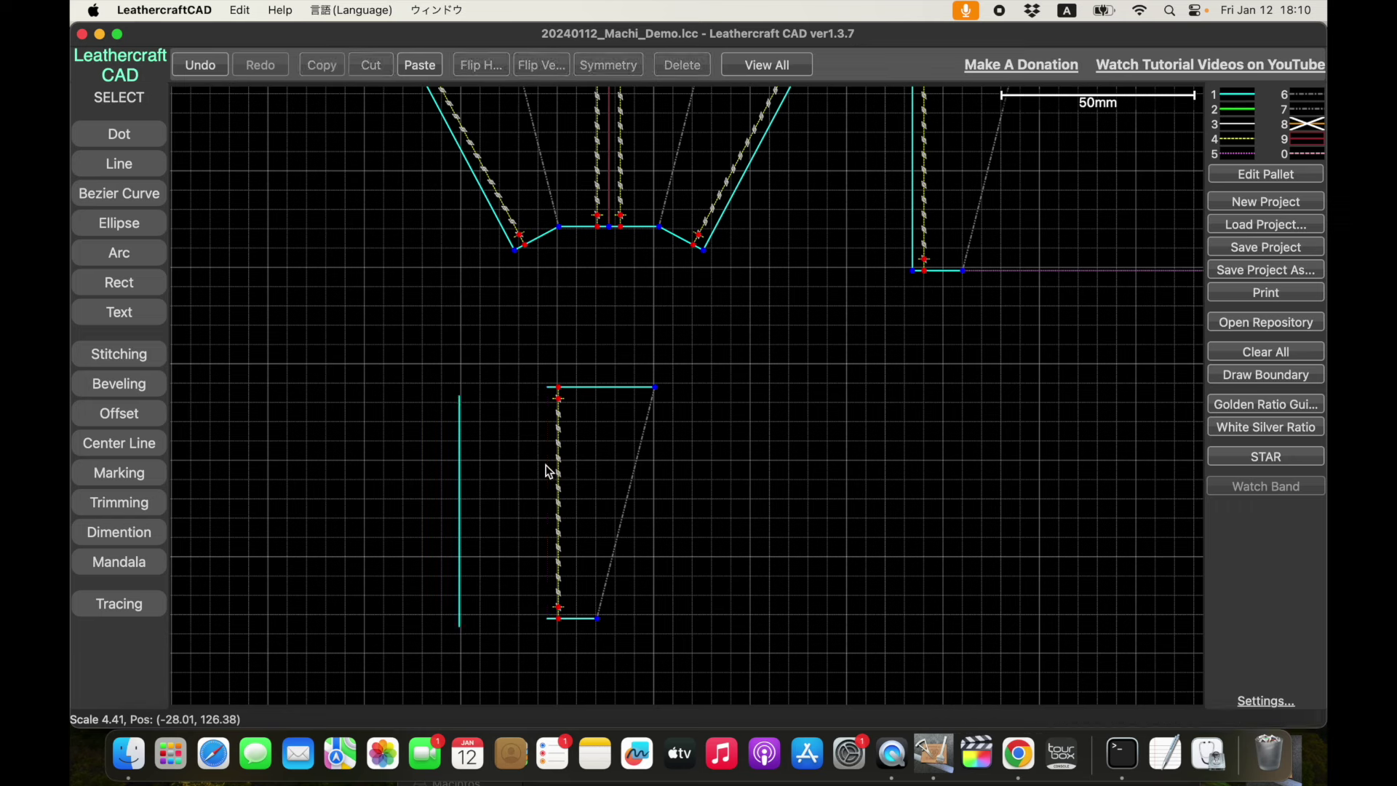
pyautogui.click(459, 470)
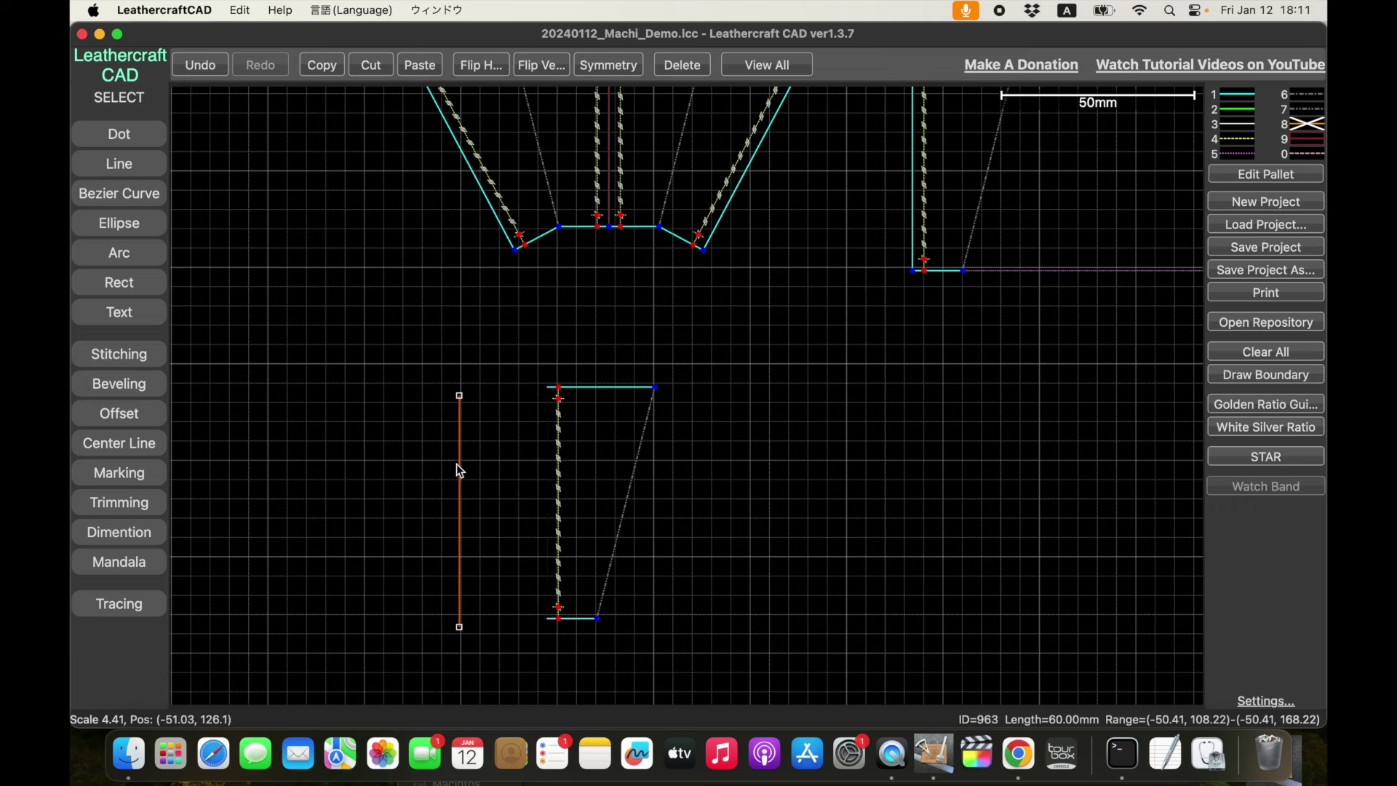
pyautogui.moveTo(460, 471); pyautogui.dragTo(547, 460)
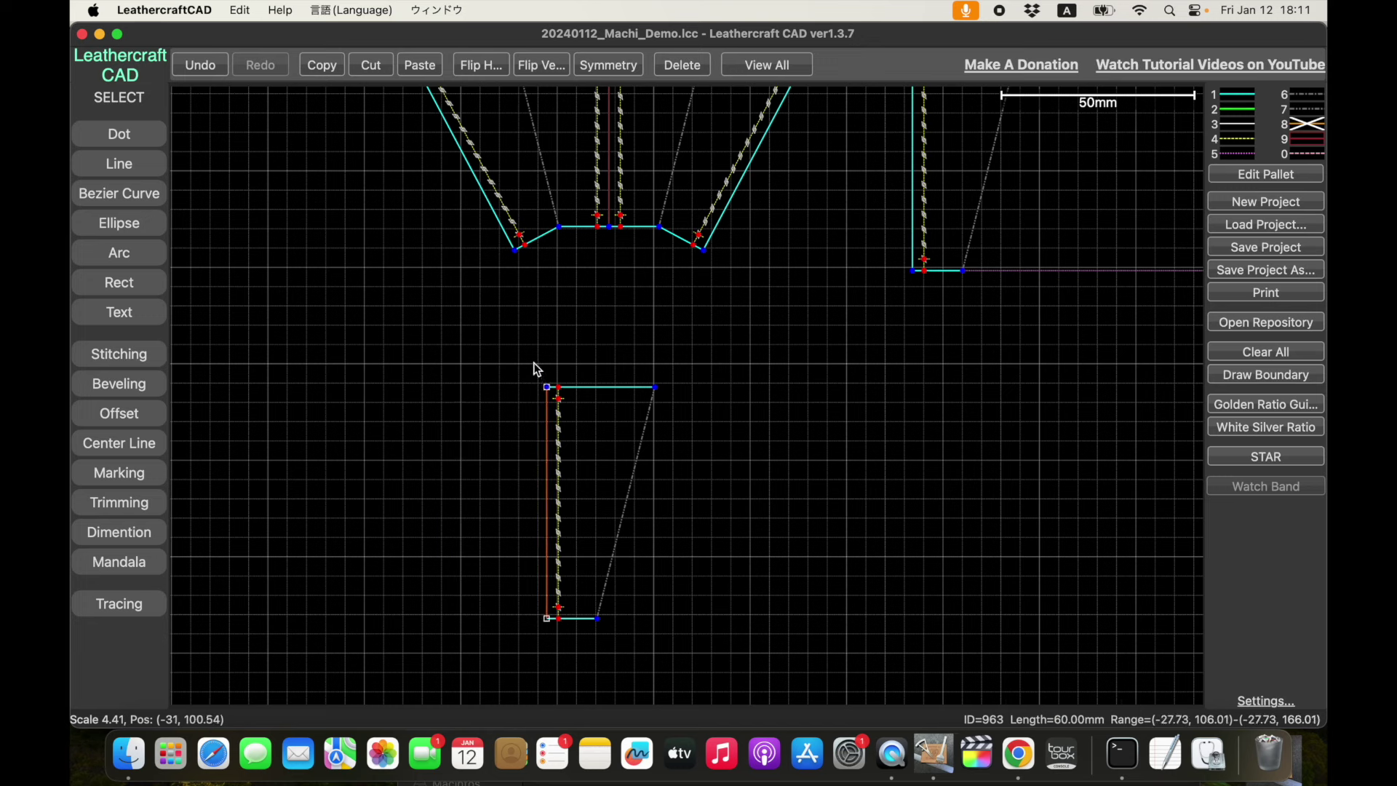
pyautogui.moveTo(534, 363)
pyautogui.mouseDown()
pyautogui.moveTo(593, 586)
pyautogui.moveTo(705, 653)
pyautogui.mouseUp()
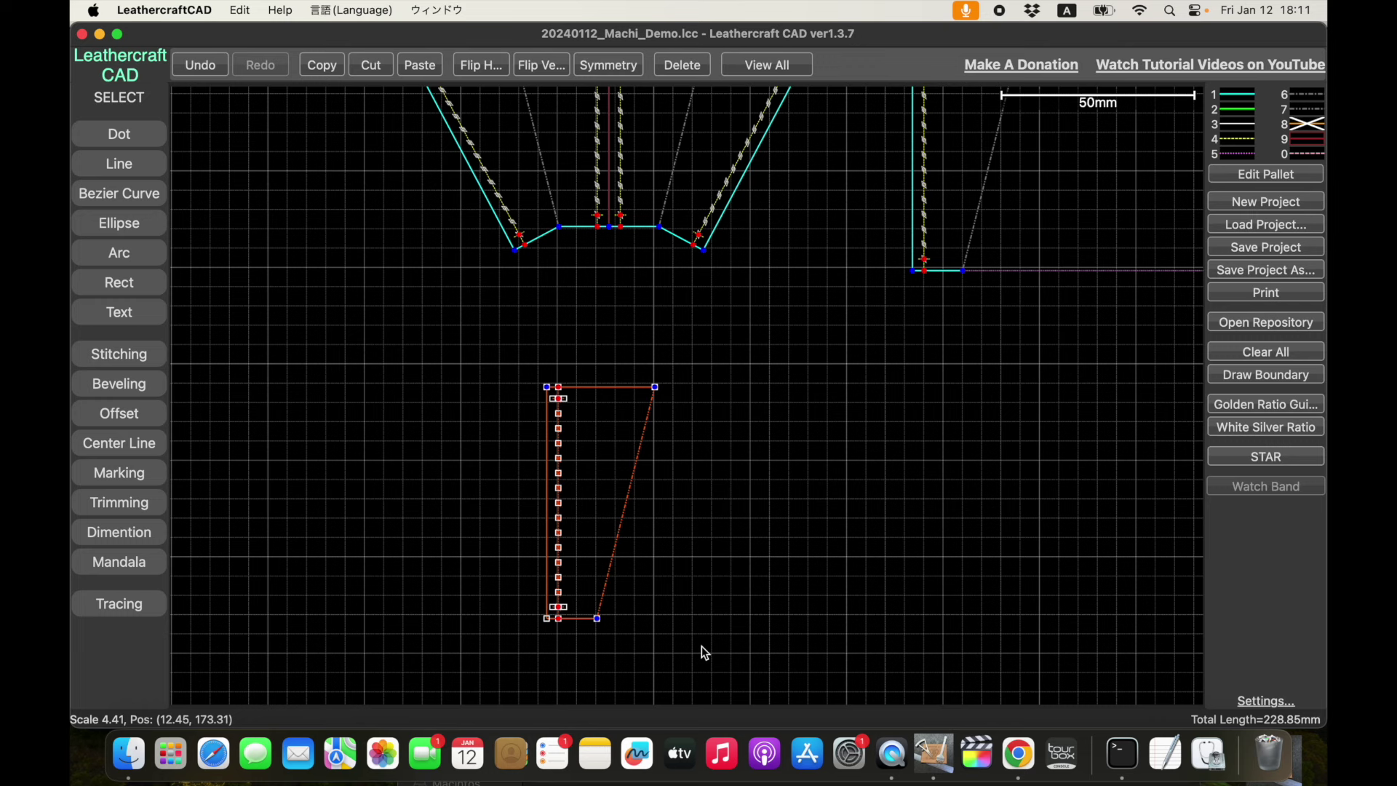
# Make the piece's right edge vertical and join a horizontally mirrored copy on its right.
pyautogui.rightClick(641, 464)
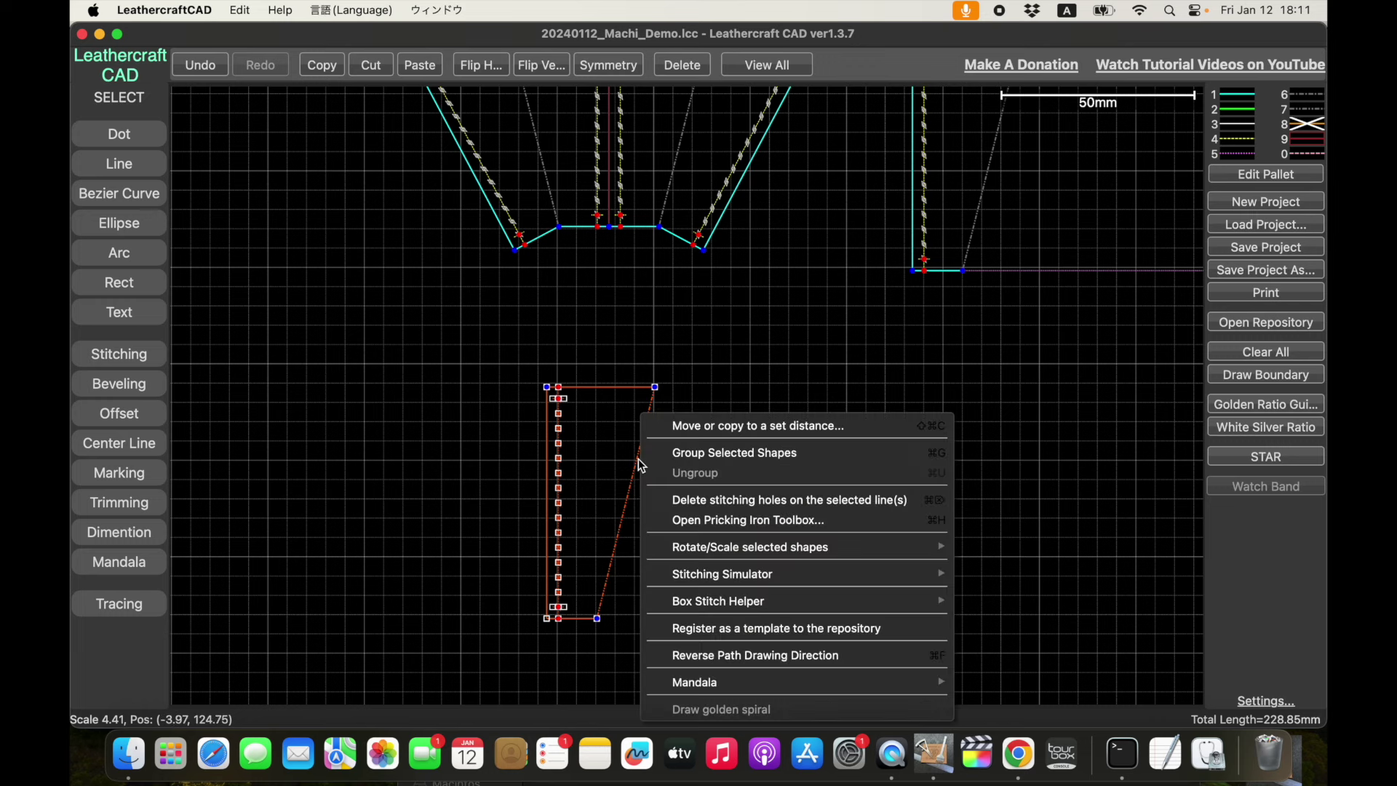
pyautogui.moveTo(749, 547)
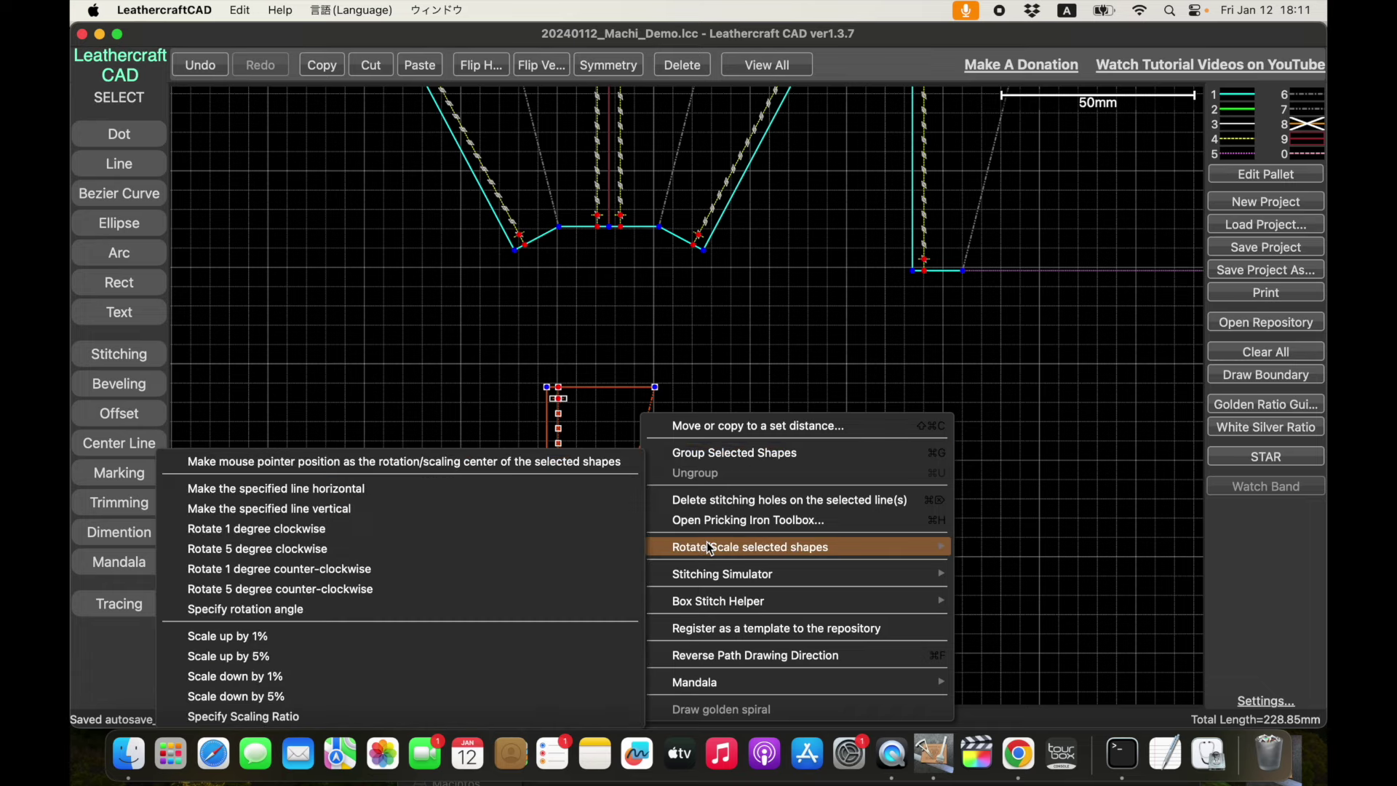
pyautogui.click(528, 509)
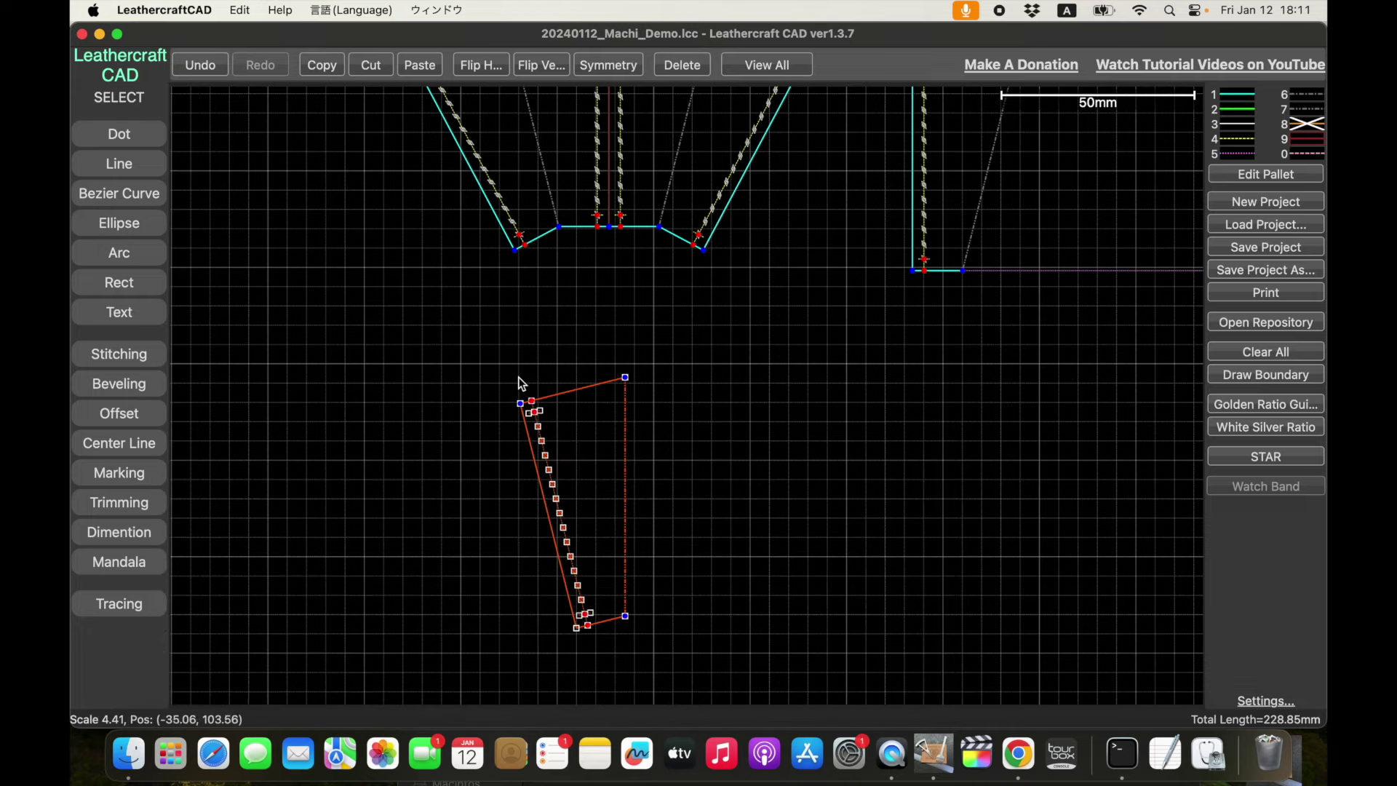
pyautogui.click(321, 65)
pyautogui.click(420, 64)
pyautogui.moveTo(473, 299)
pyautogui.mouseDown()
pyautogui.moveTo(682, 485)
pyautogui.moveTo(716, 484)
pyautogui.mouseUp()
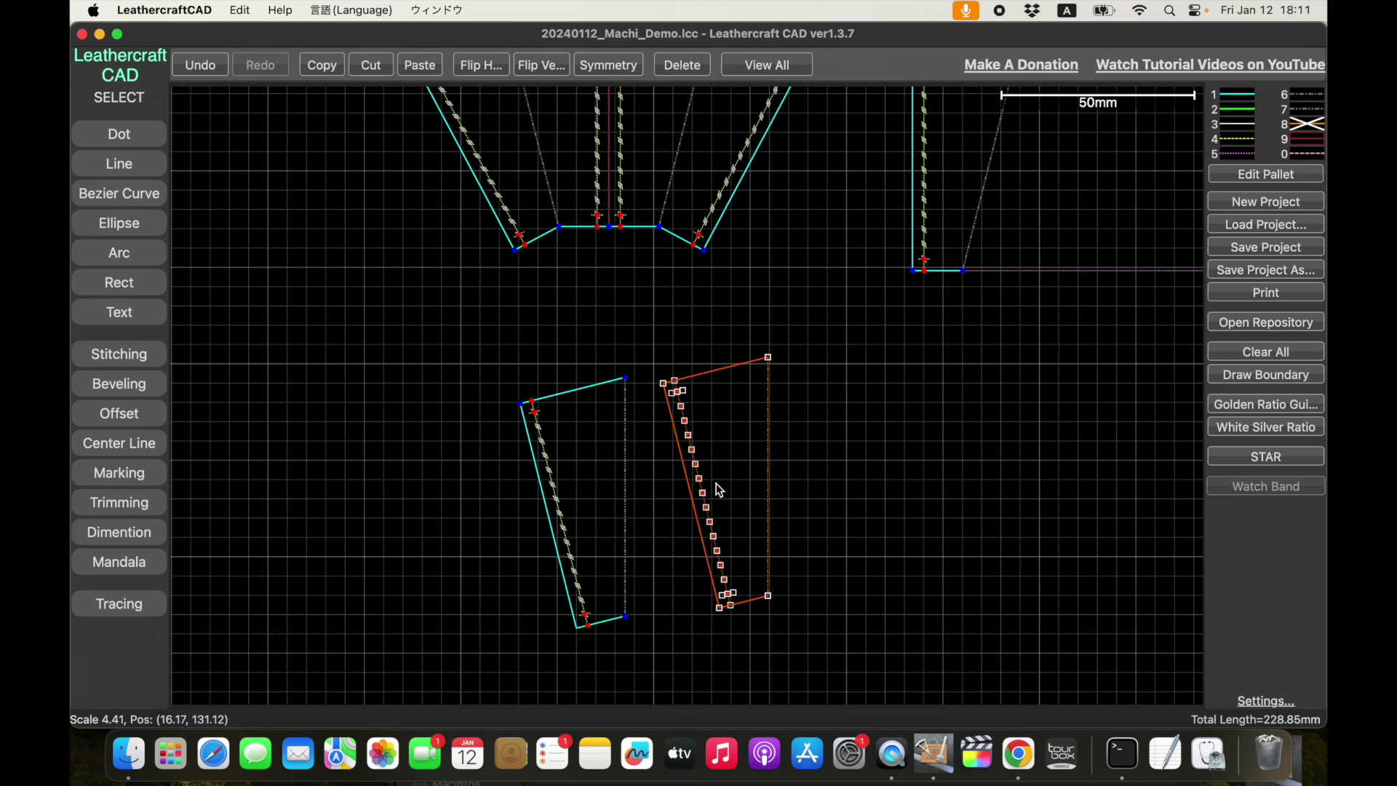
pyautogui.moveTo(716, 484)
pyautogui.mouseDown()
pyautogui.moveTo(496, 75)
pyautogui.moveTo(727, 492)
pyautogui.mouseUp()
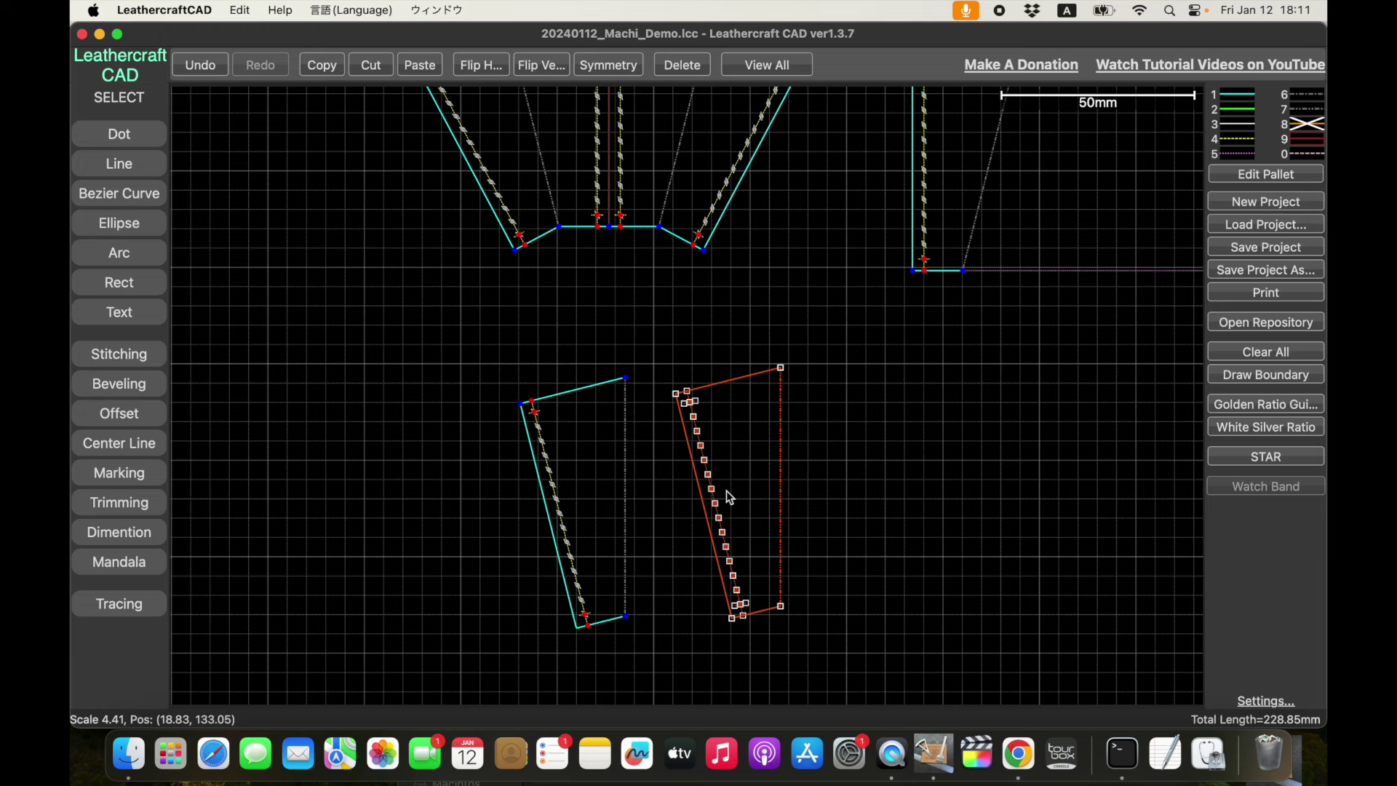
pyautogui.press('h')
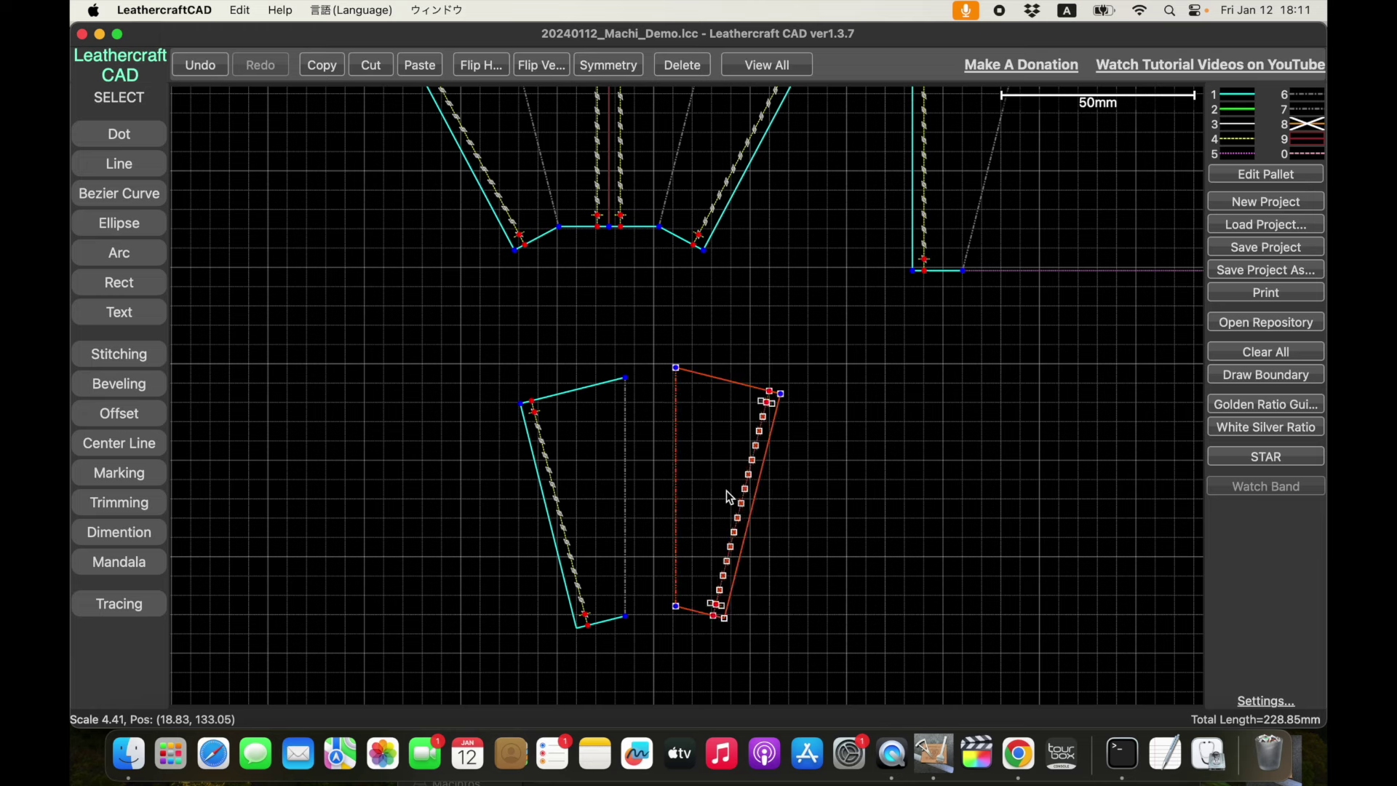
pyautogui.moveTo(726, 491); pyautogui.dragTo(678, 506)
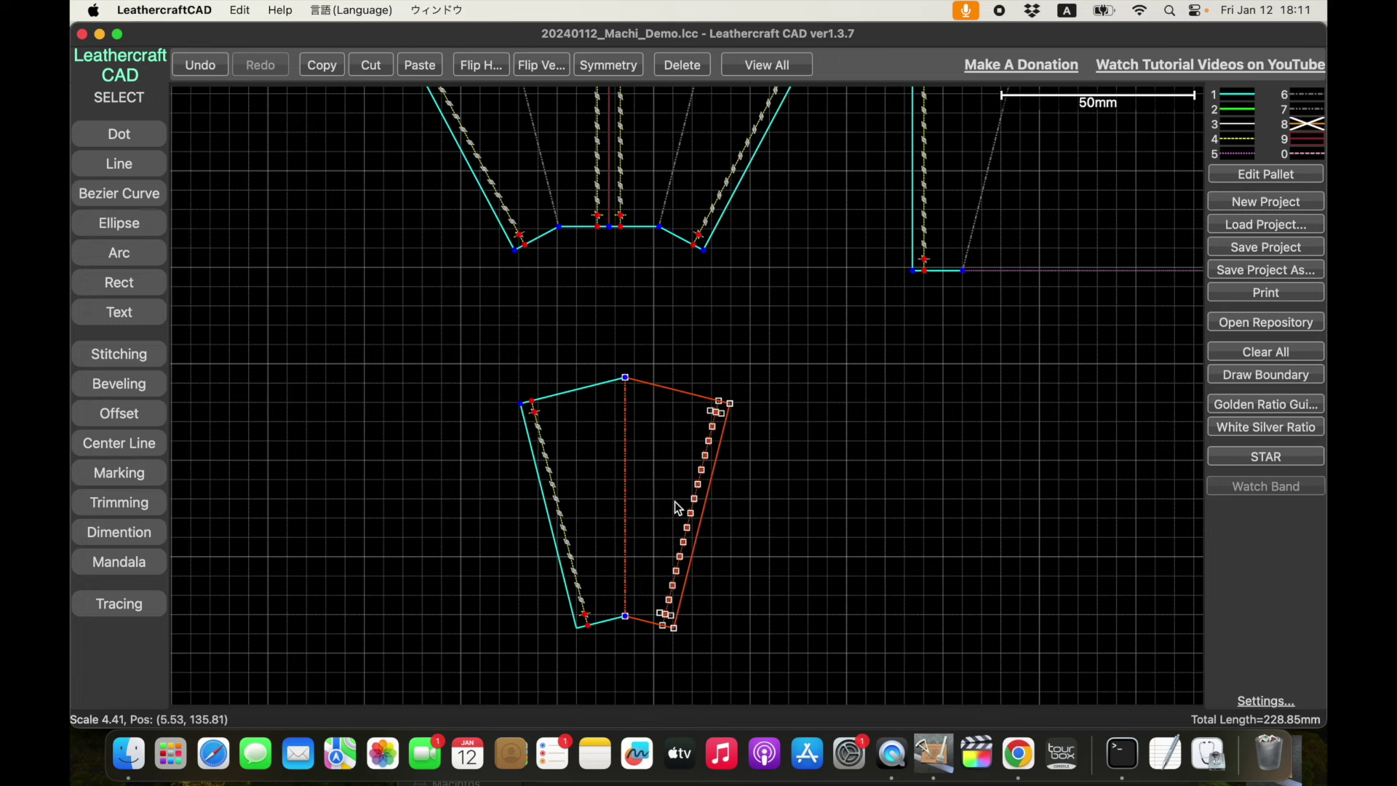
# Check the dashed centre line by pulling it off and restoring it with Escape.
pyautogui.click(834, 492)
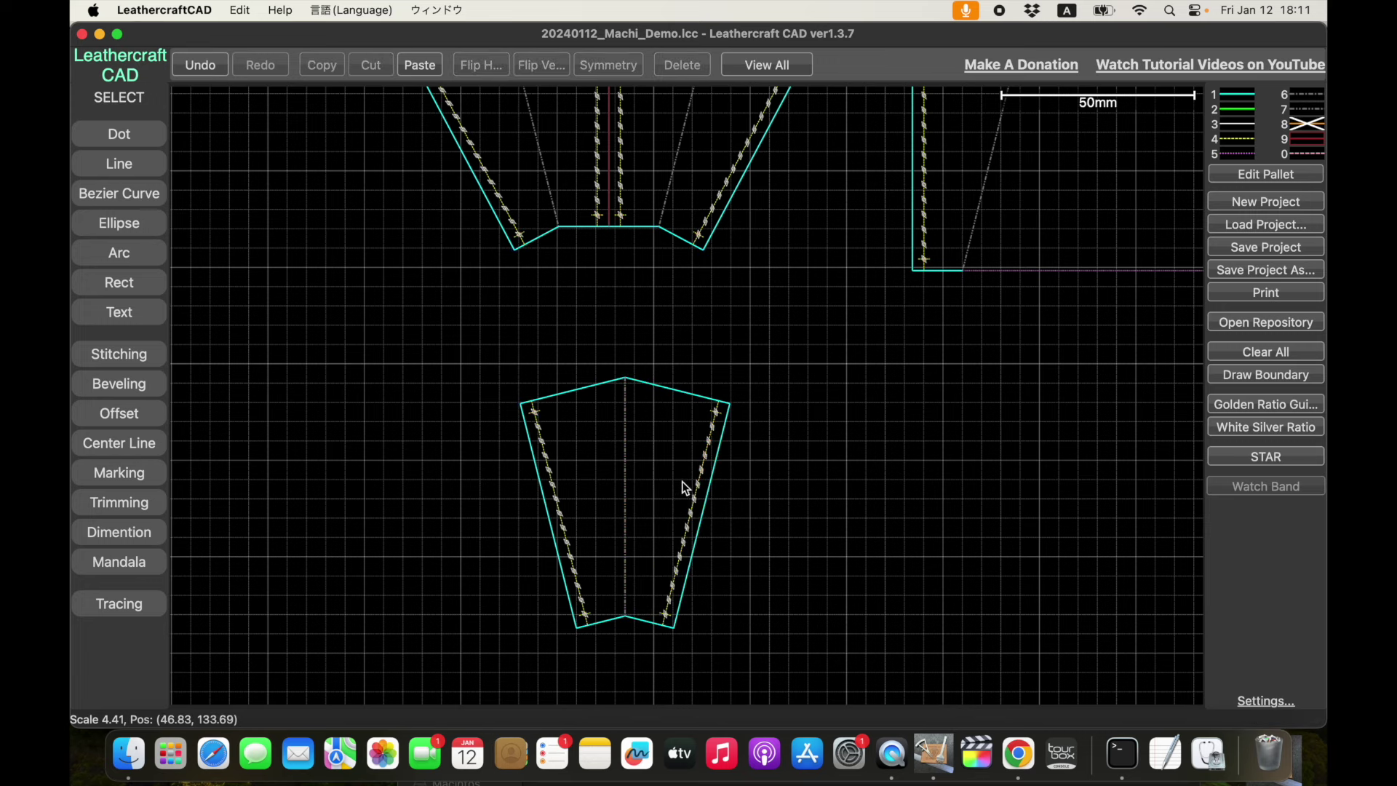
pyautogui.click(624, 465)
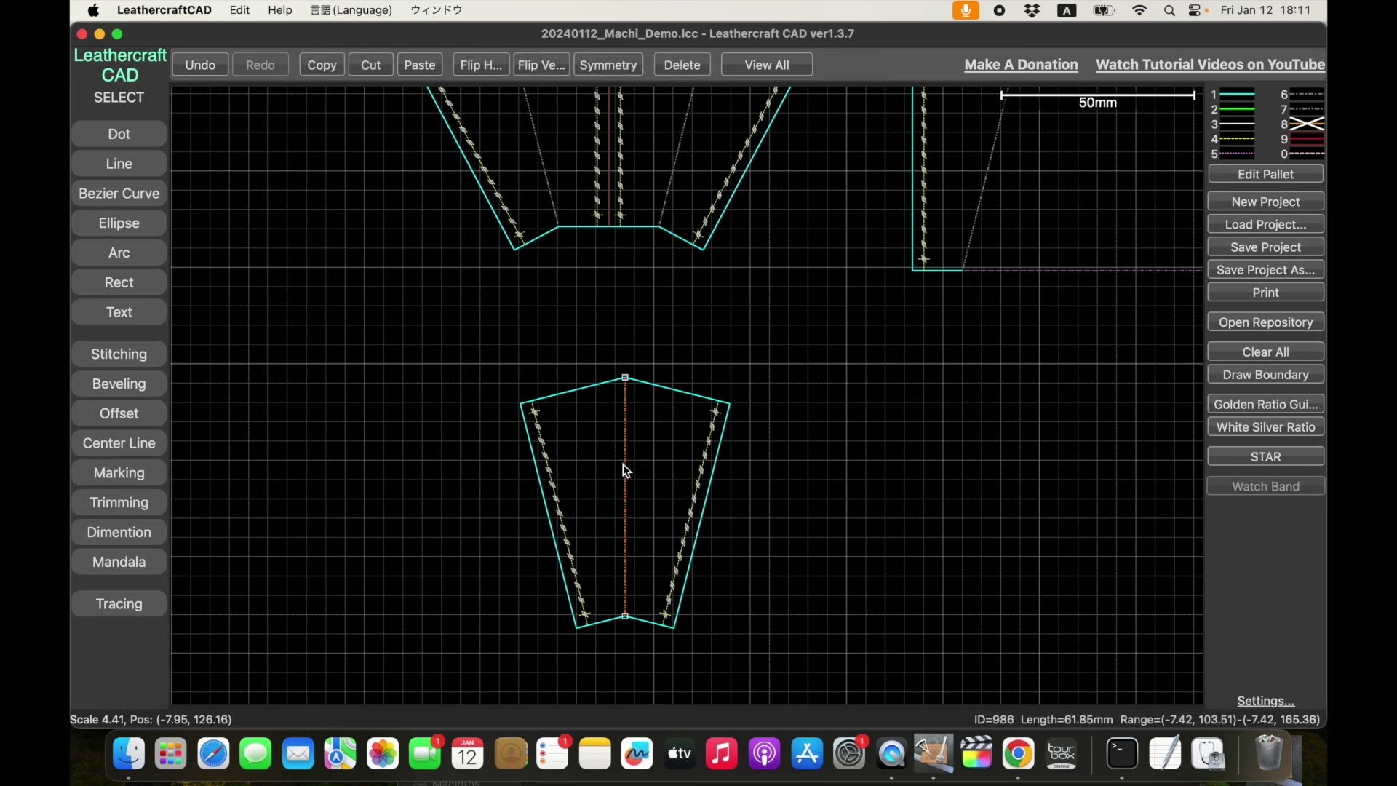
pyautogui.moveTo(623, 464); pyautogui.dragTo(811, 496)
pyautogui.press('Escape')
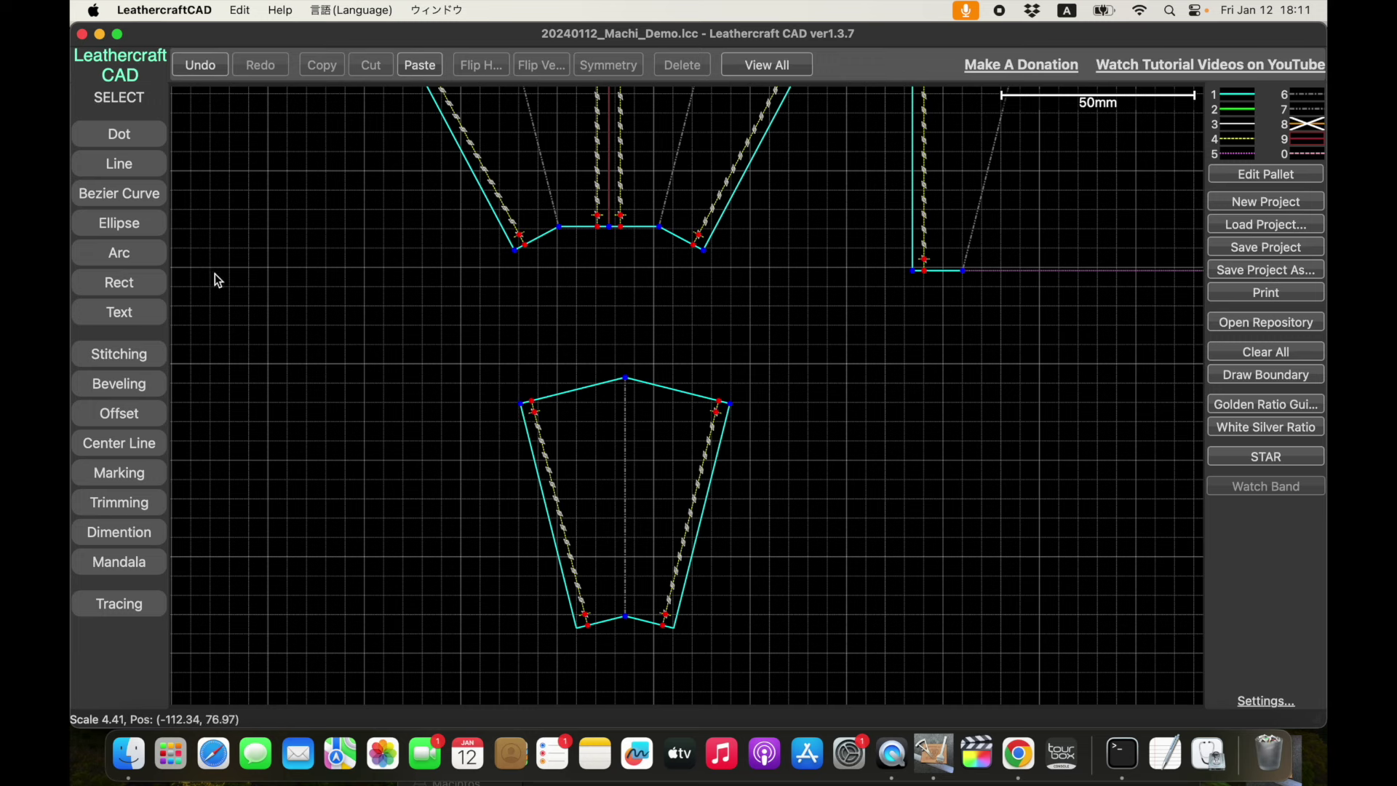
pyautogui.click(120, 253)
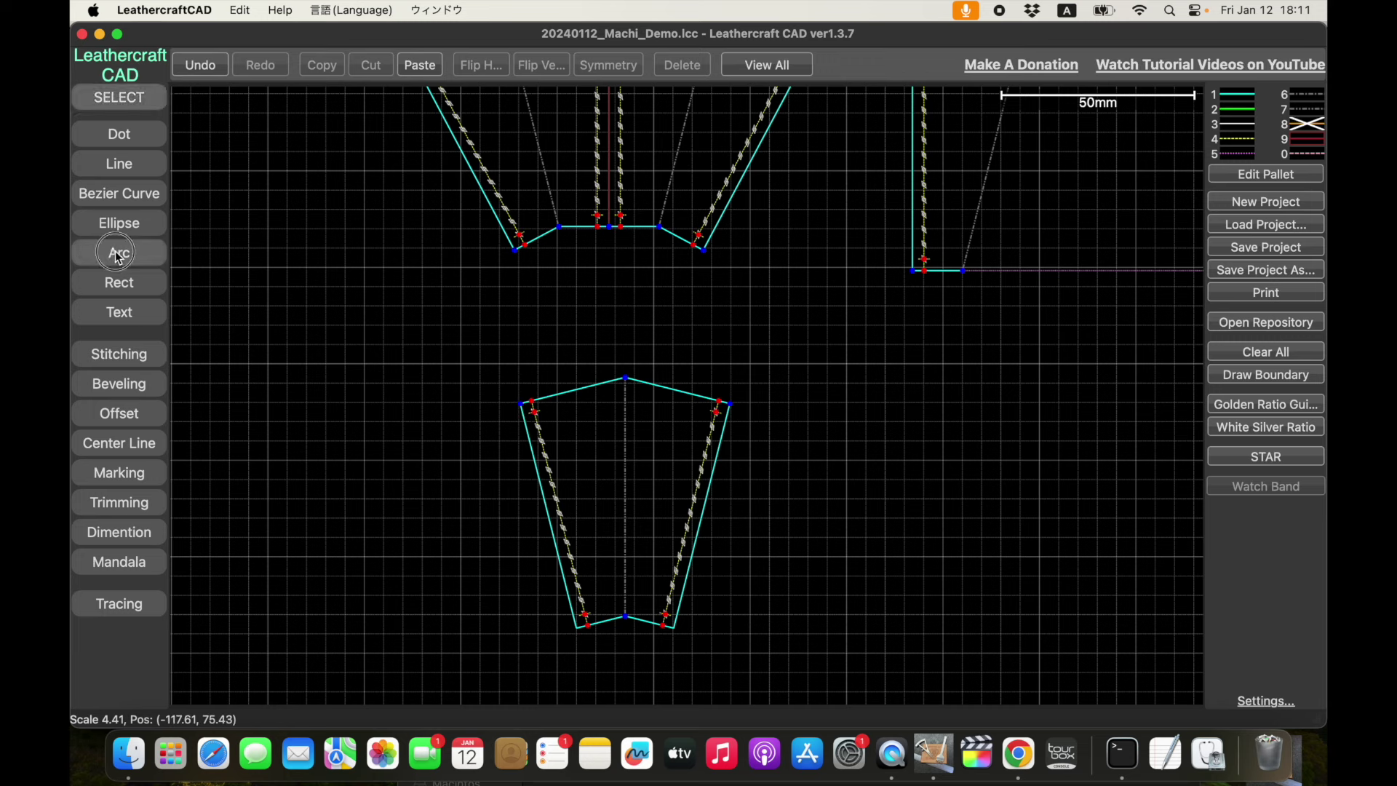
# Preview a 3-point arc between the gusset's top corners, cancel it, and pan the gusset up.
pyautogui.click(523, 405)
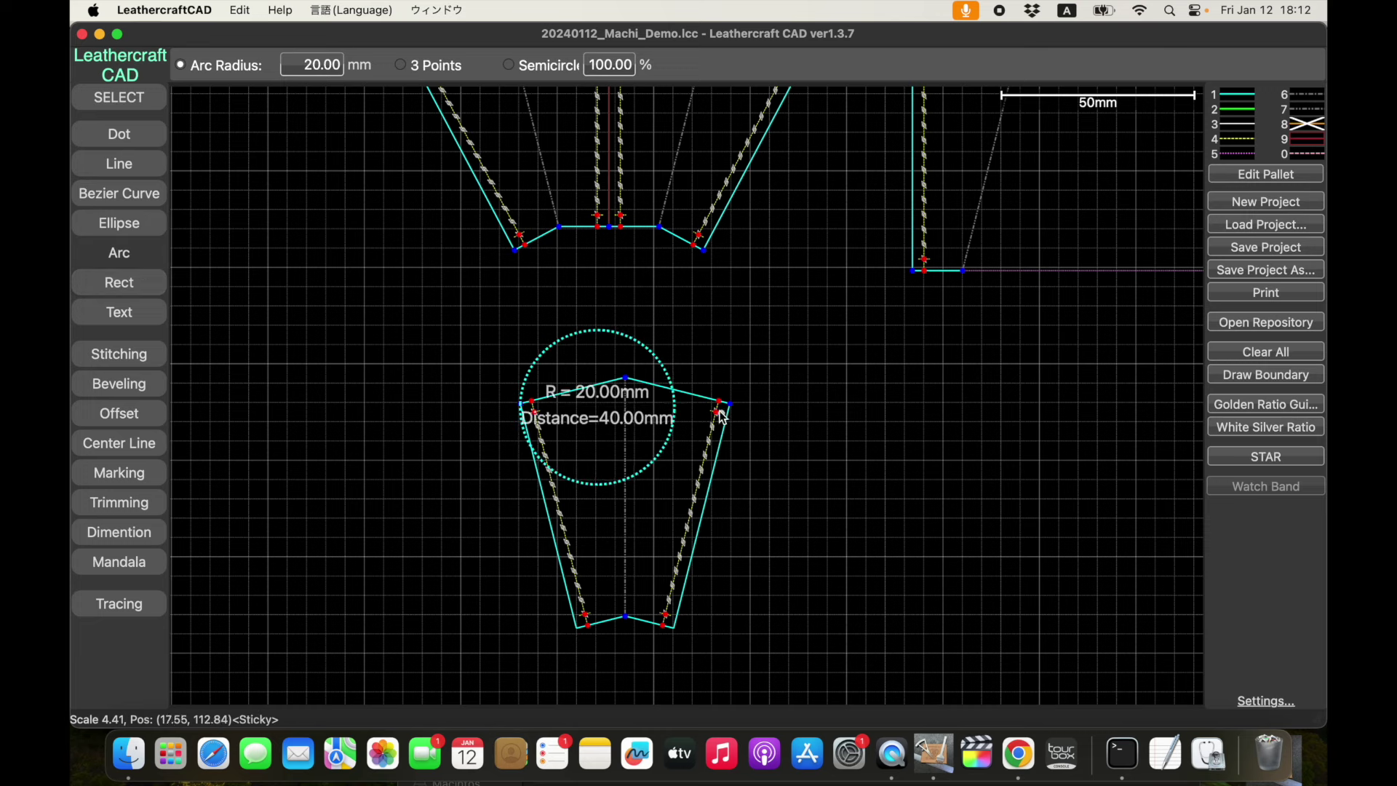
pyautogui.click(403, 65)
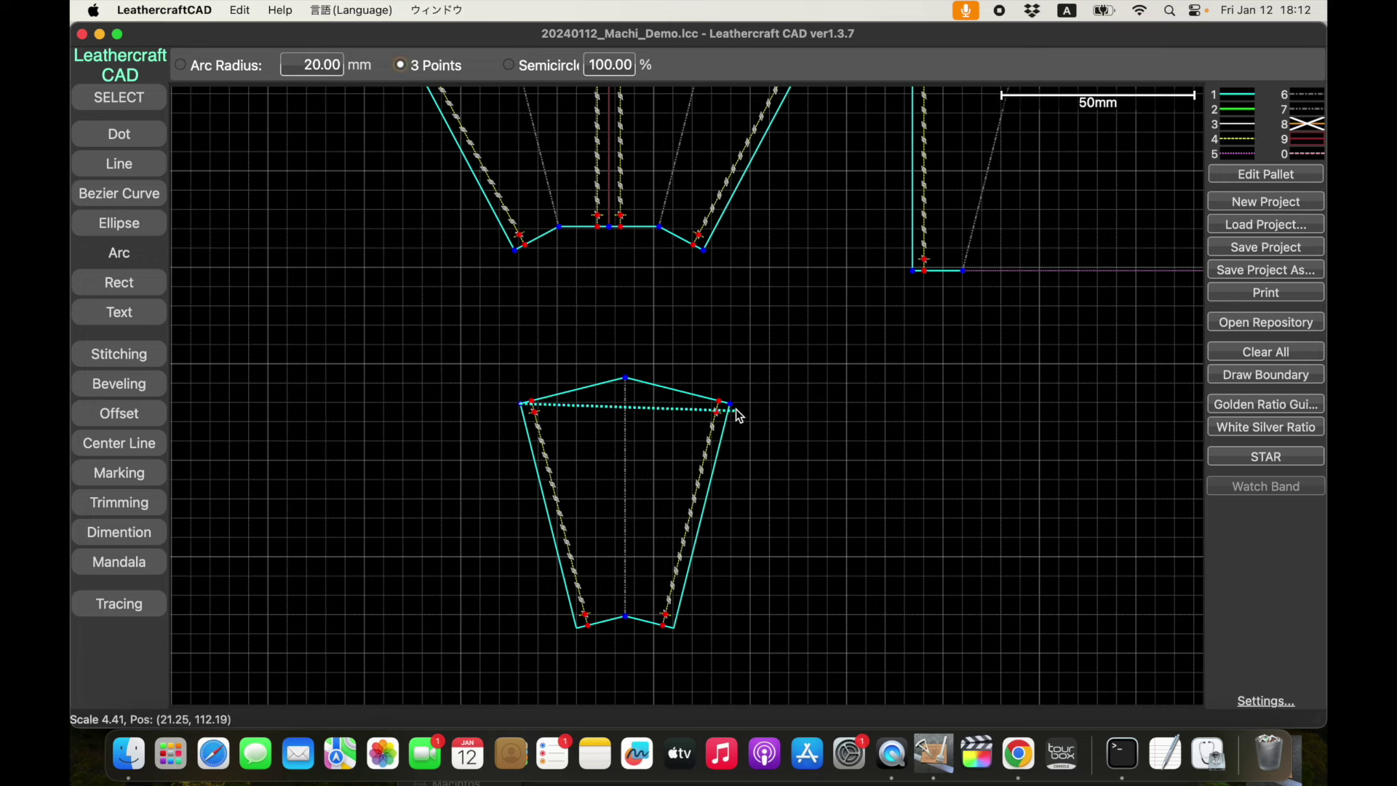
pyautogui.click(729, 404)
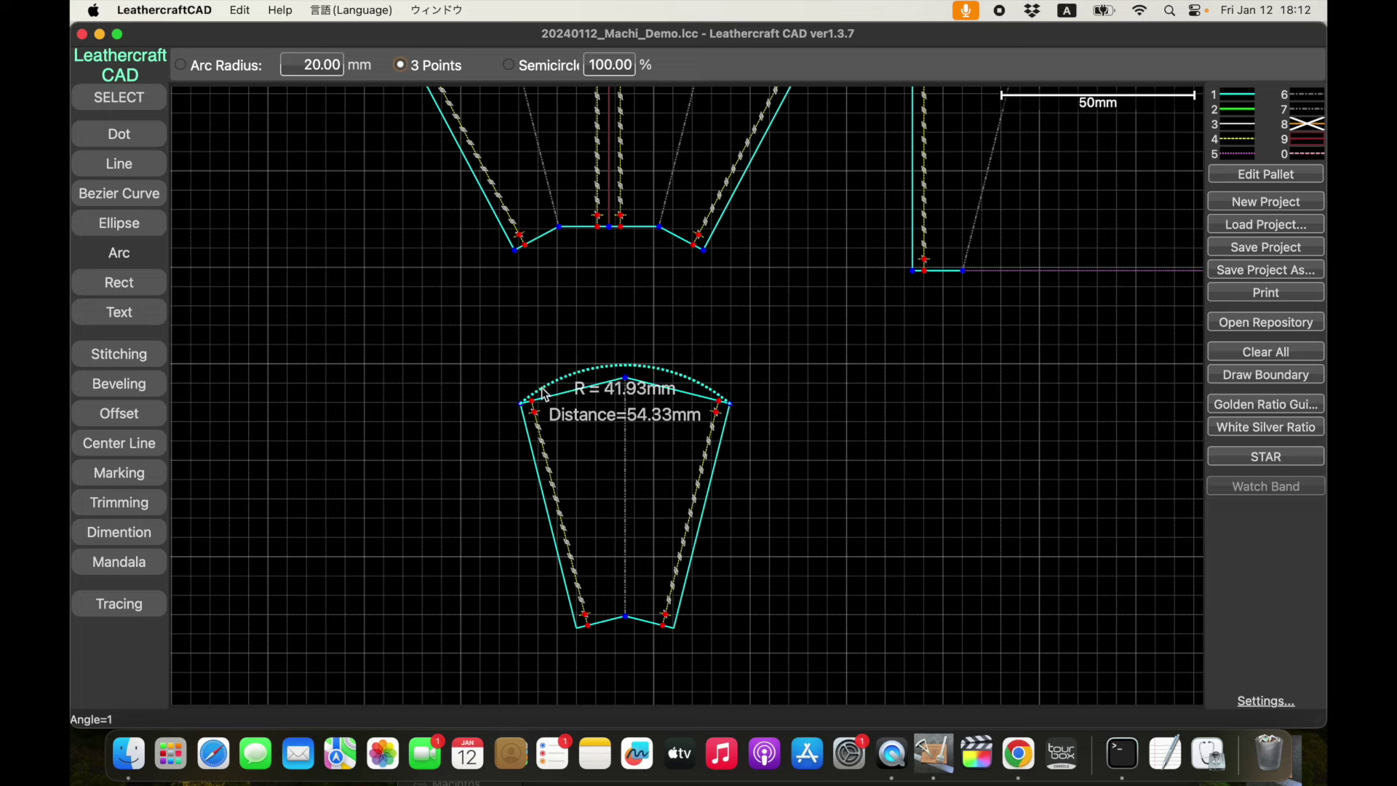
pyautogui.scroll(5, 614, 487)
pyautogui.hscroll(3, 614, 487)
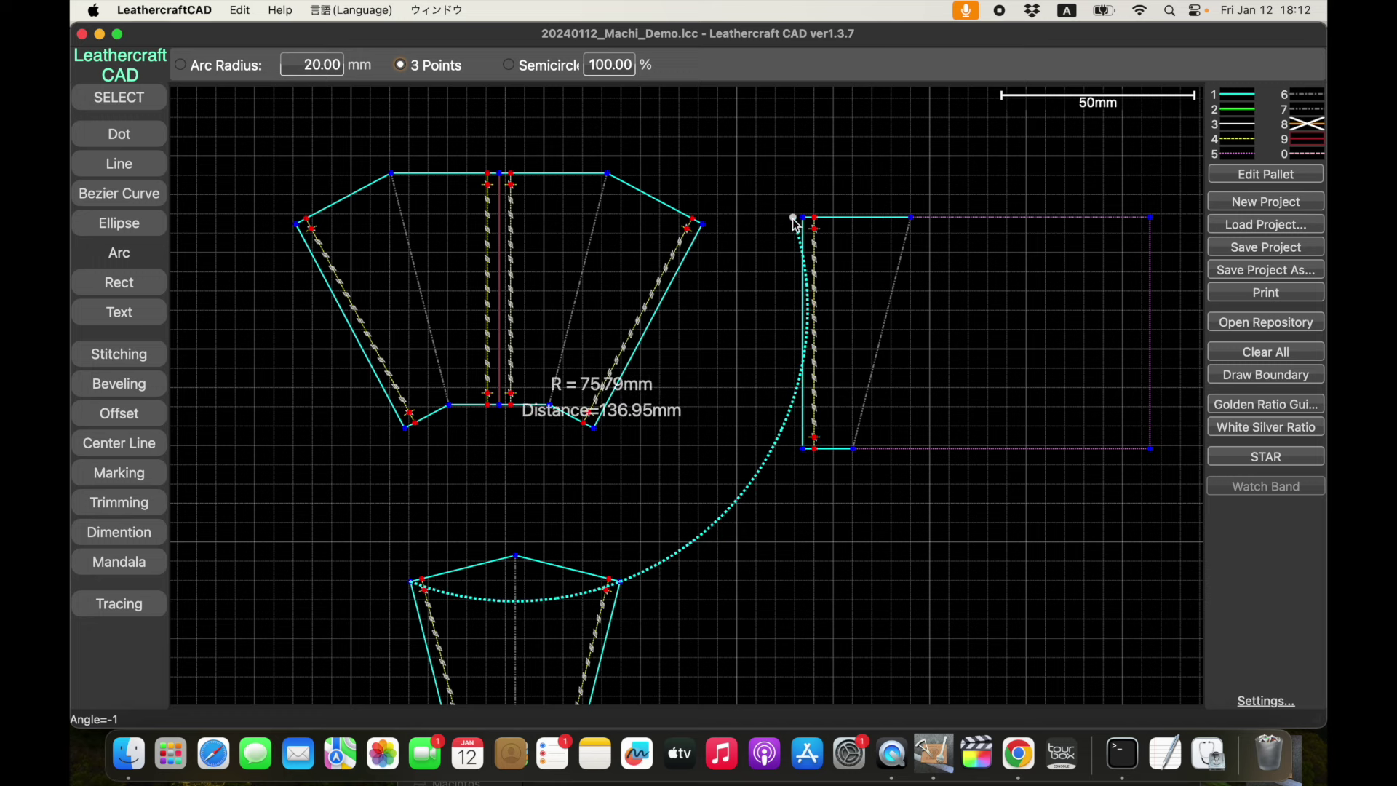
pyautogui.press('Escape')
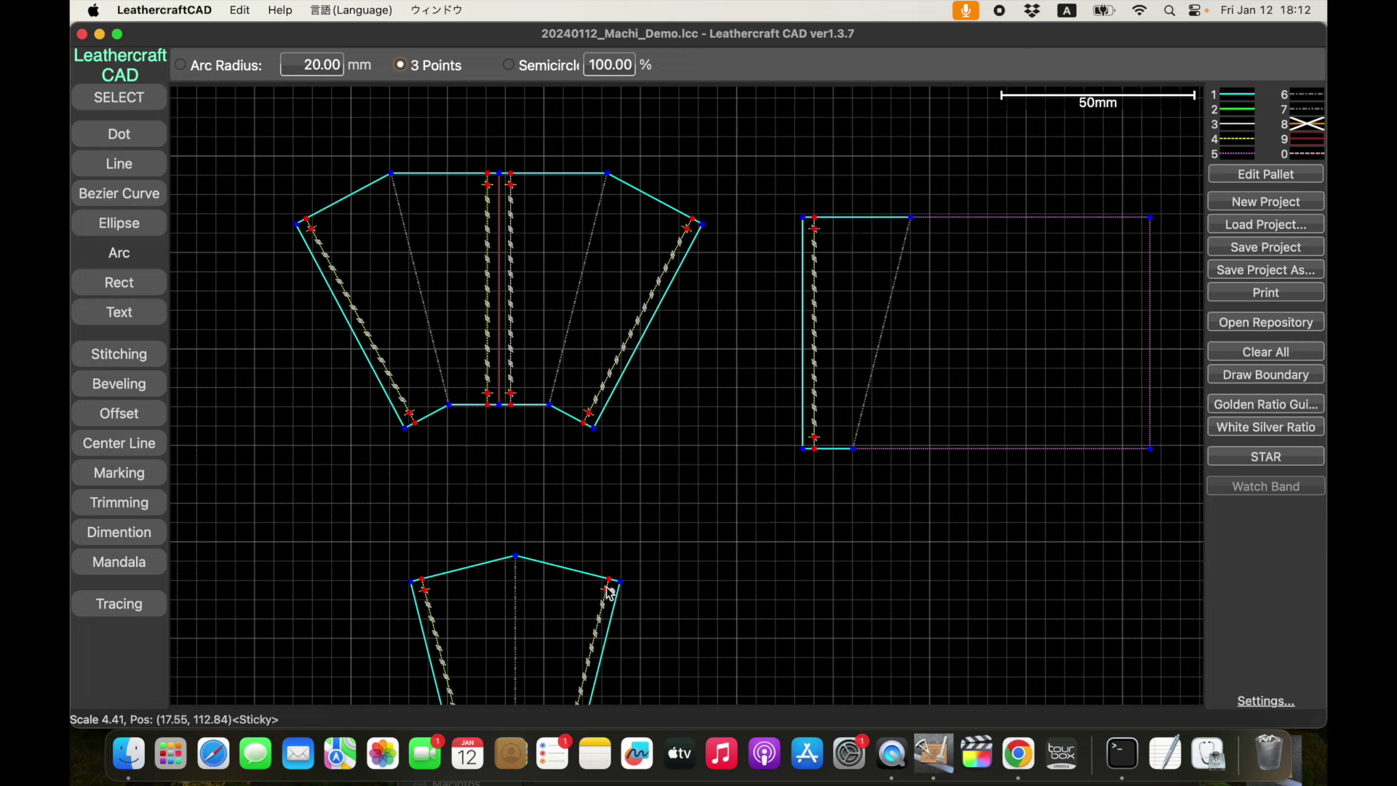
pyautogui.click(510, 612)
pyautogui.moveTo(510, 612); pyautogui.dragTo(542, 401)
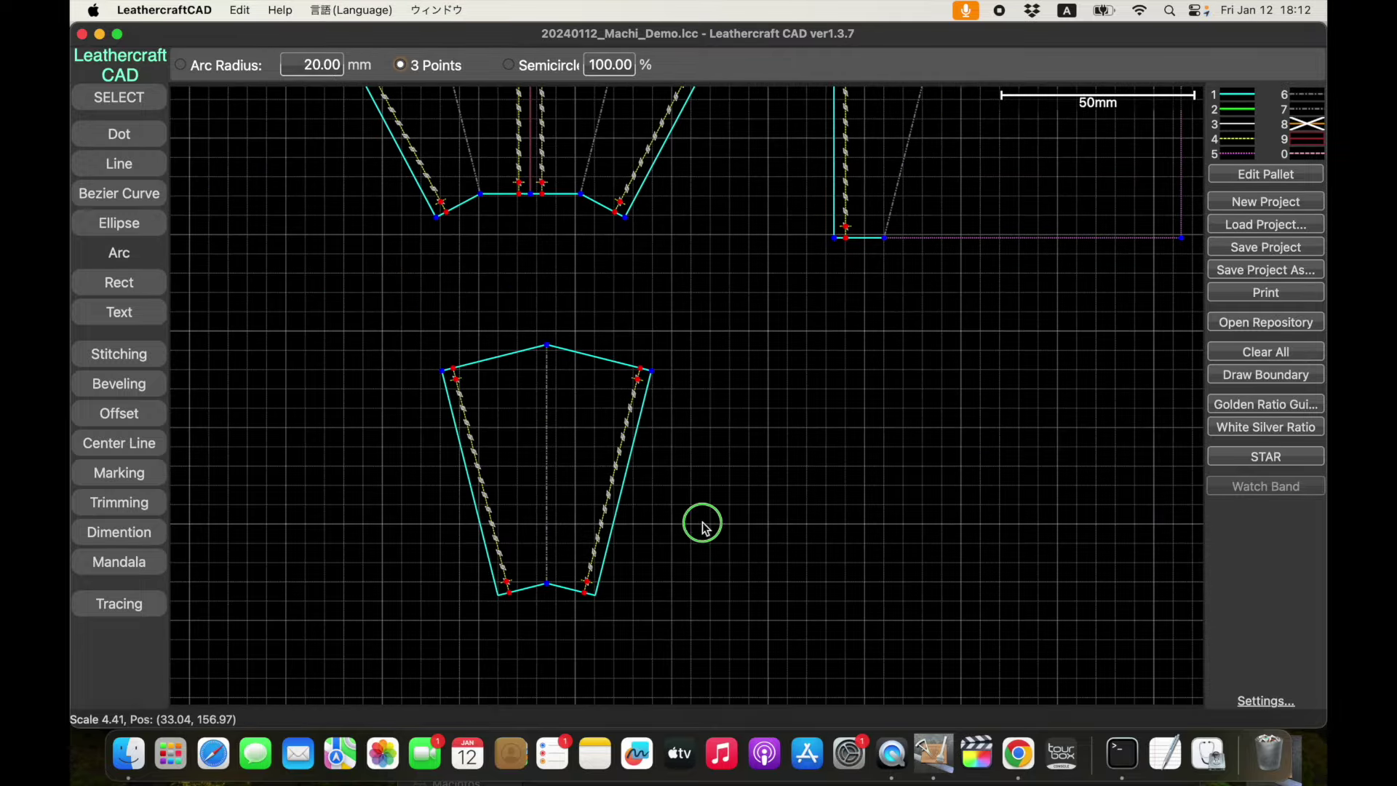
pyautogui.moveTo(703, 524); pyautogui.dragTo(698, 382)
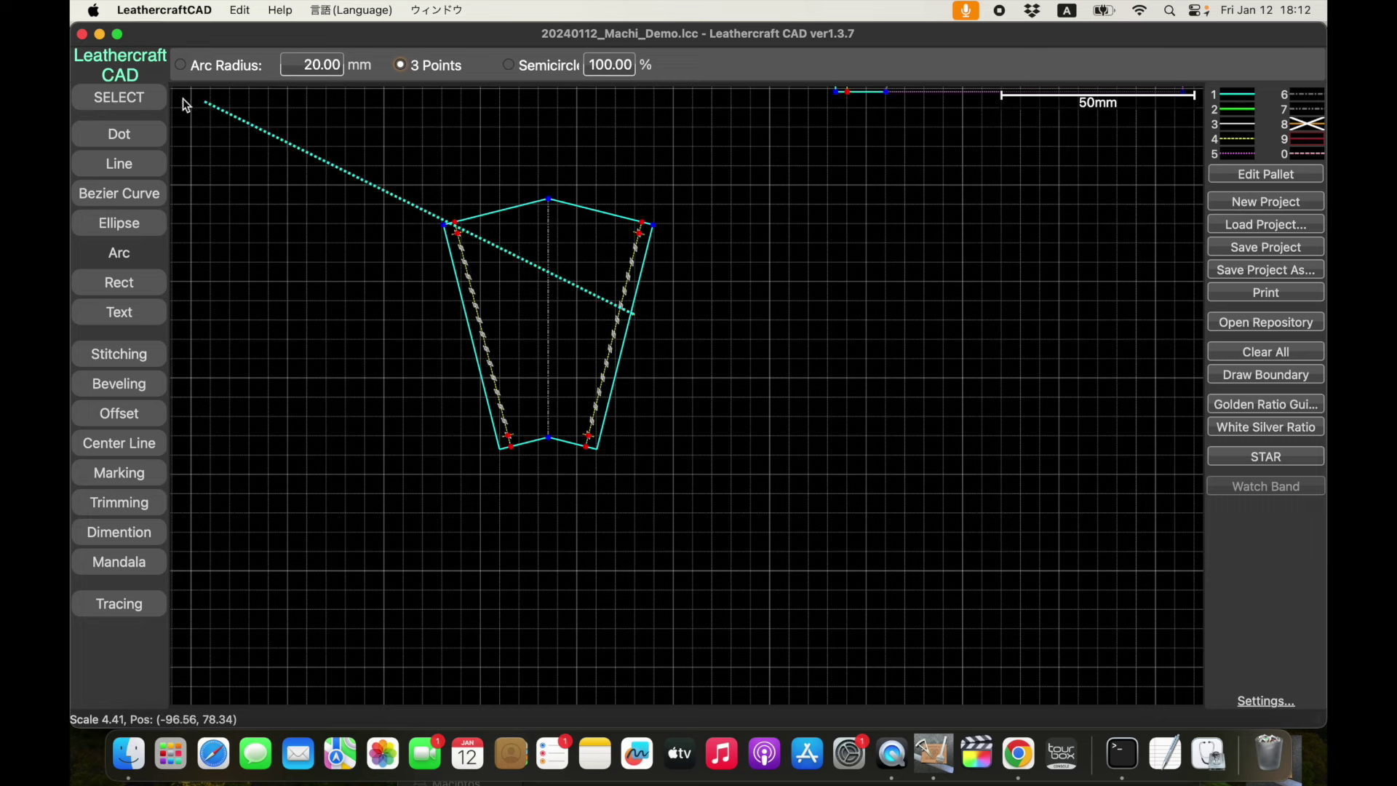
# Extend the gusset's right outer edge downward.
pyautogui.click(140, 97)
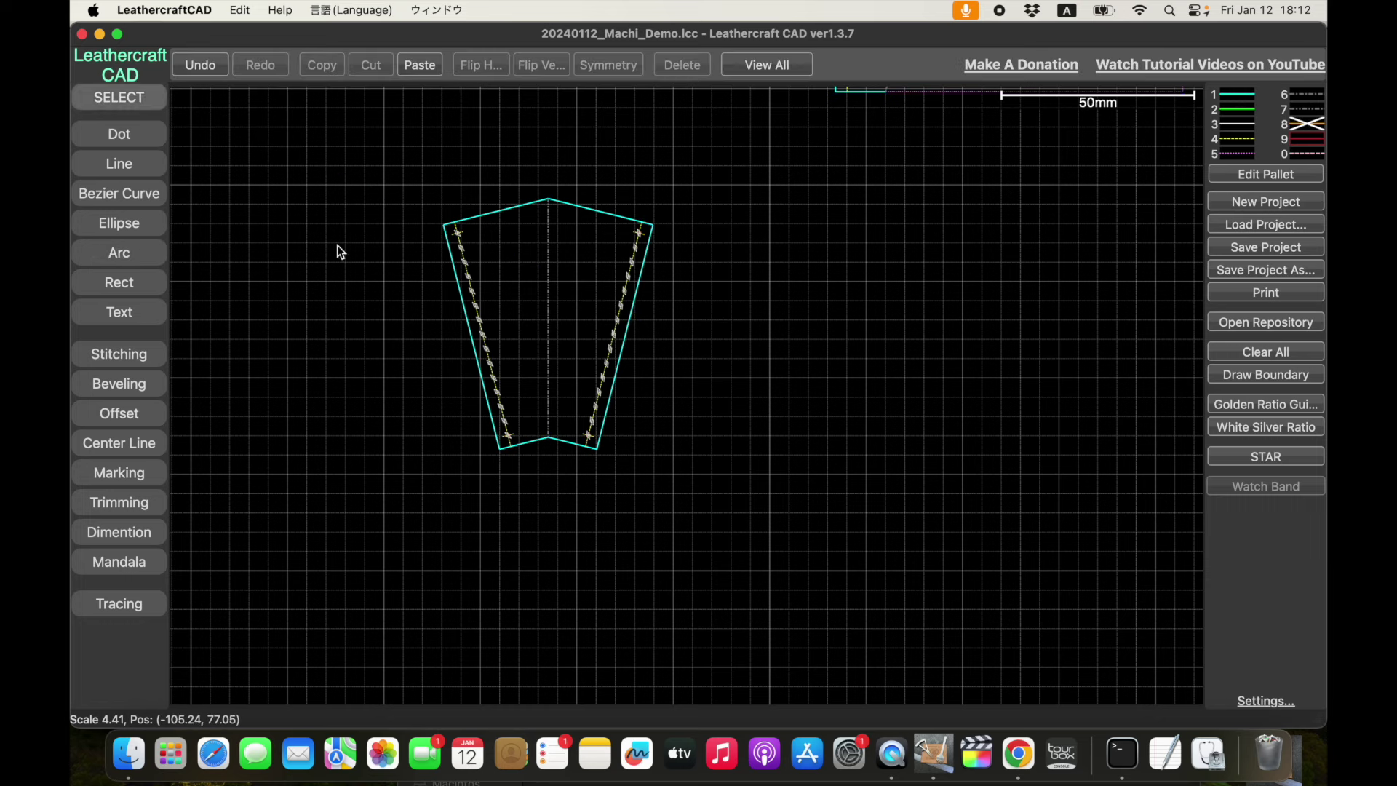
pyautogui.click(633, 321)
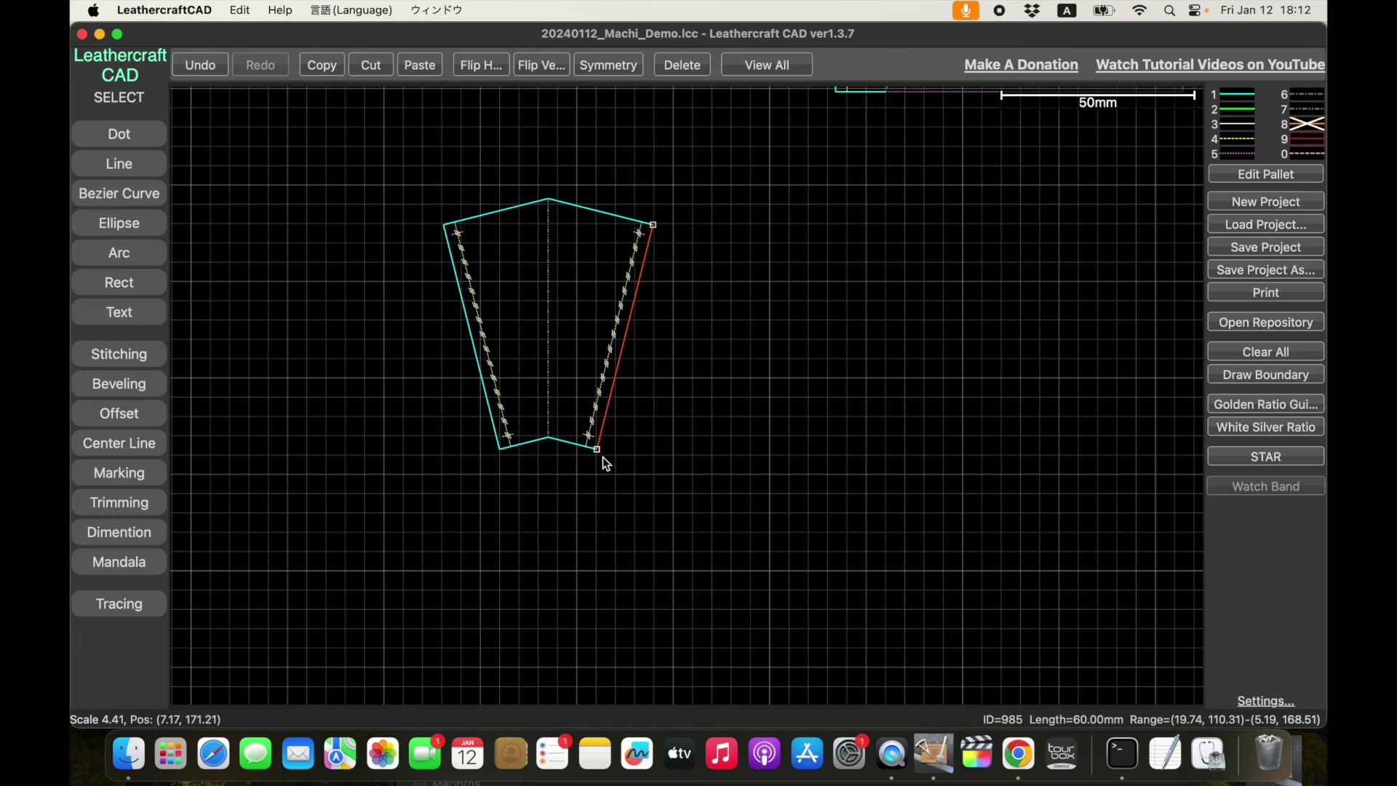
pyautogui.moveTo(597, 450)
pyautogui.mouseDown()
pyautogui.moveTo(646, 498)
pyautogui.moveTo(638, 550)
pyautogui.mouseUp()
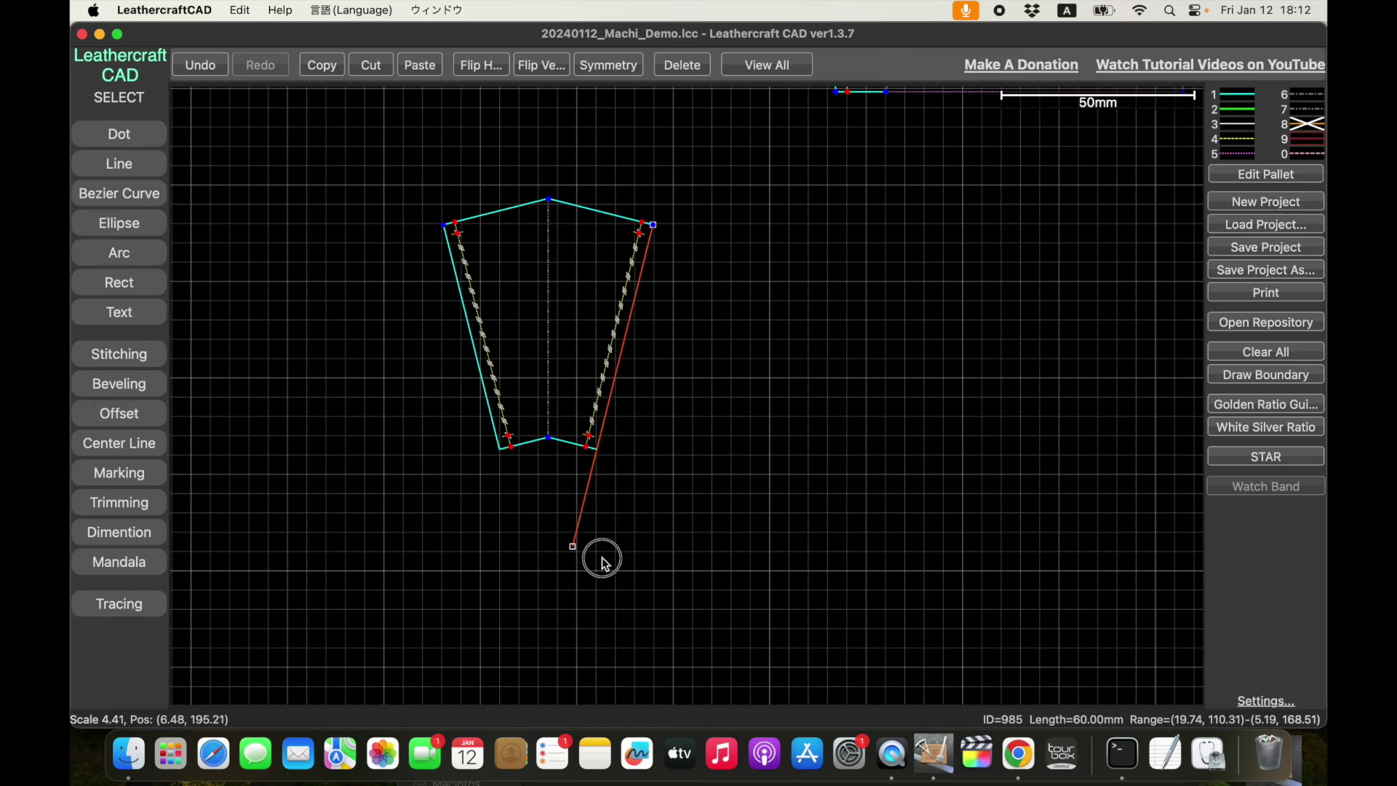
pyautogui.moveTo(637, 545)
pyautogui.mouseDown()
pyautogui.moveTo(609, 462)
pyautogui.moveTo(555, 592)
pyautogui.moveTo(611, 490)
pyautogui.moveTo(543, 599)
pyautogui.moveTo(522, 673)
pyautogui.mouseUp()
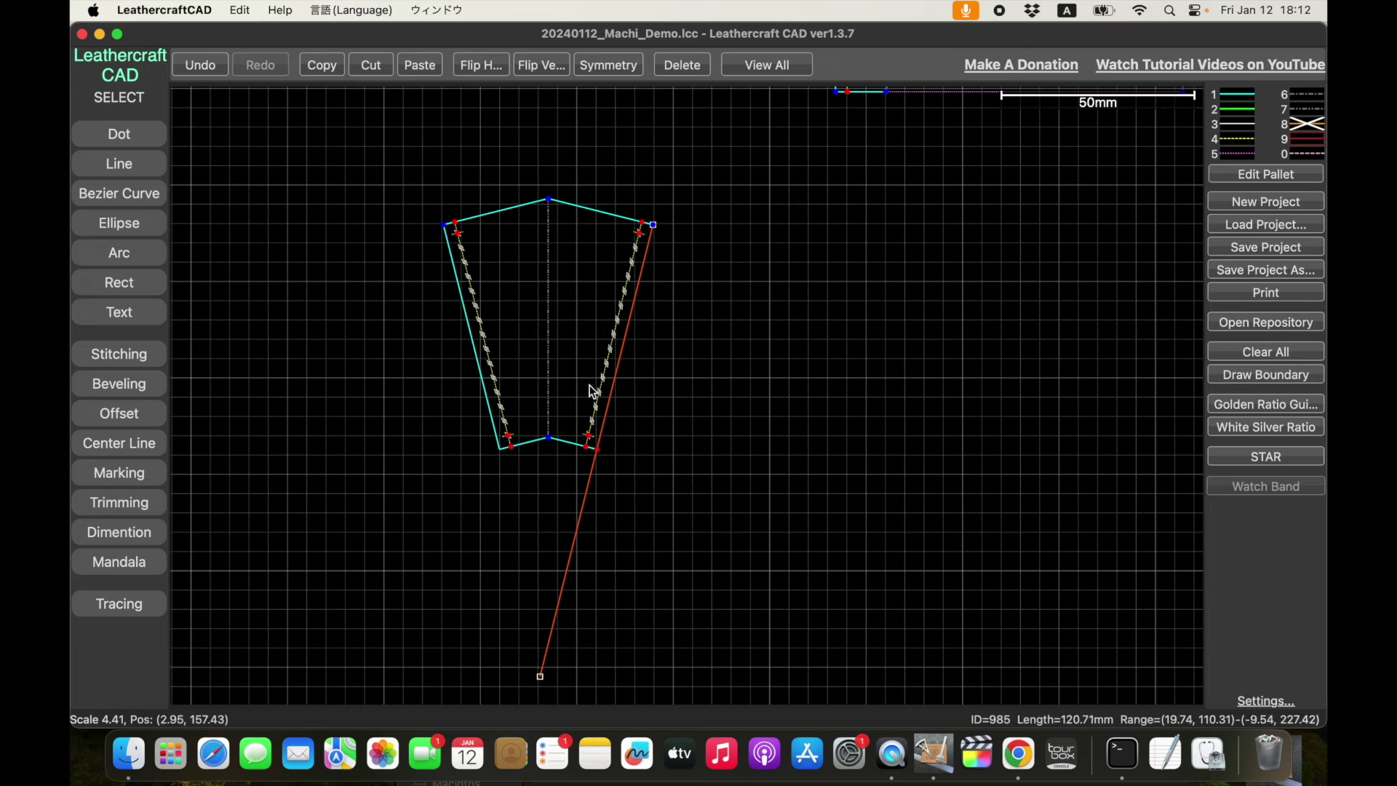
# Extend the left side to cross the right side and measure about 111 mm to the top corners.
pyautogui.click(491, 424)
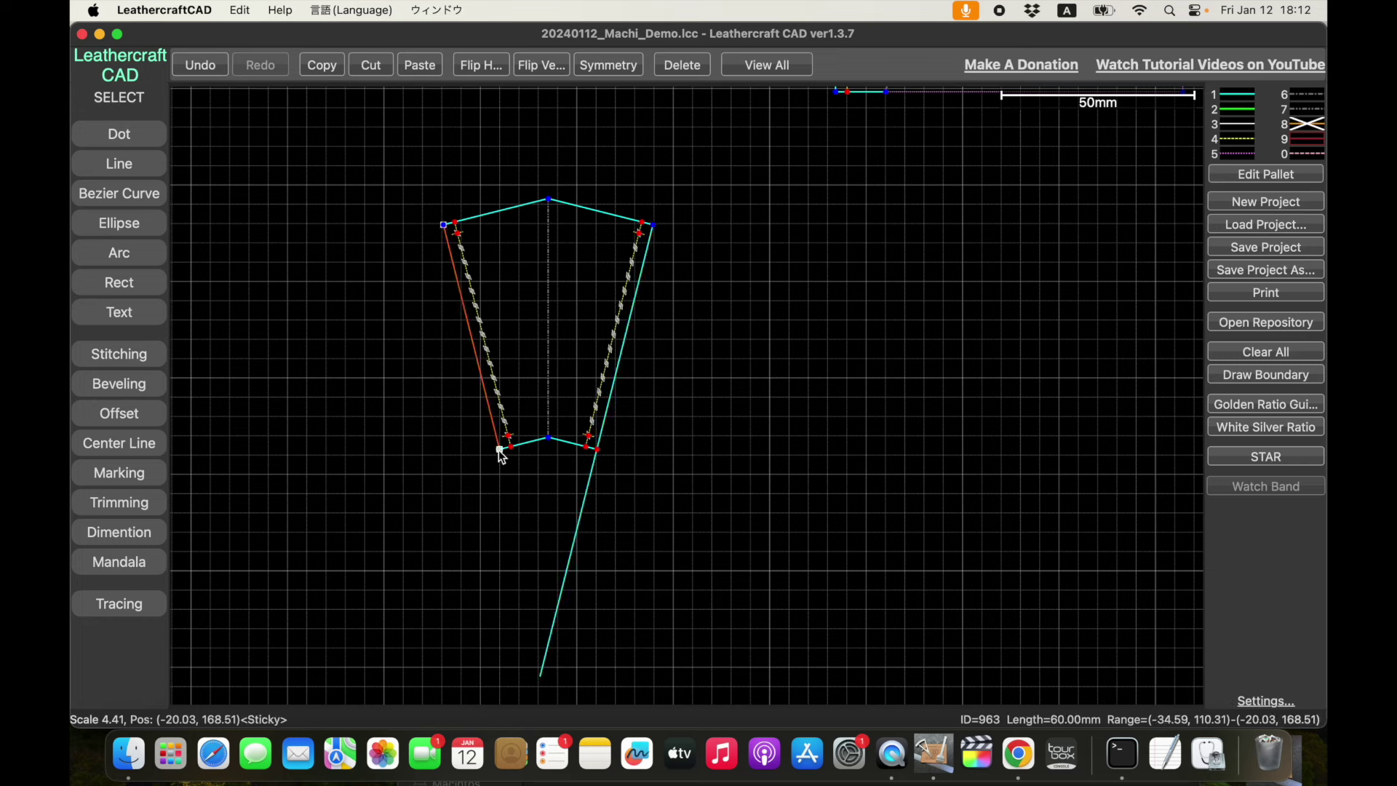
pyautogui.moveTo(499, 450); pyautogui.dragTo(577, 659)
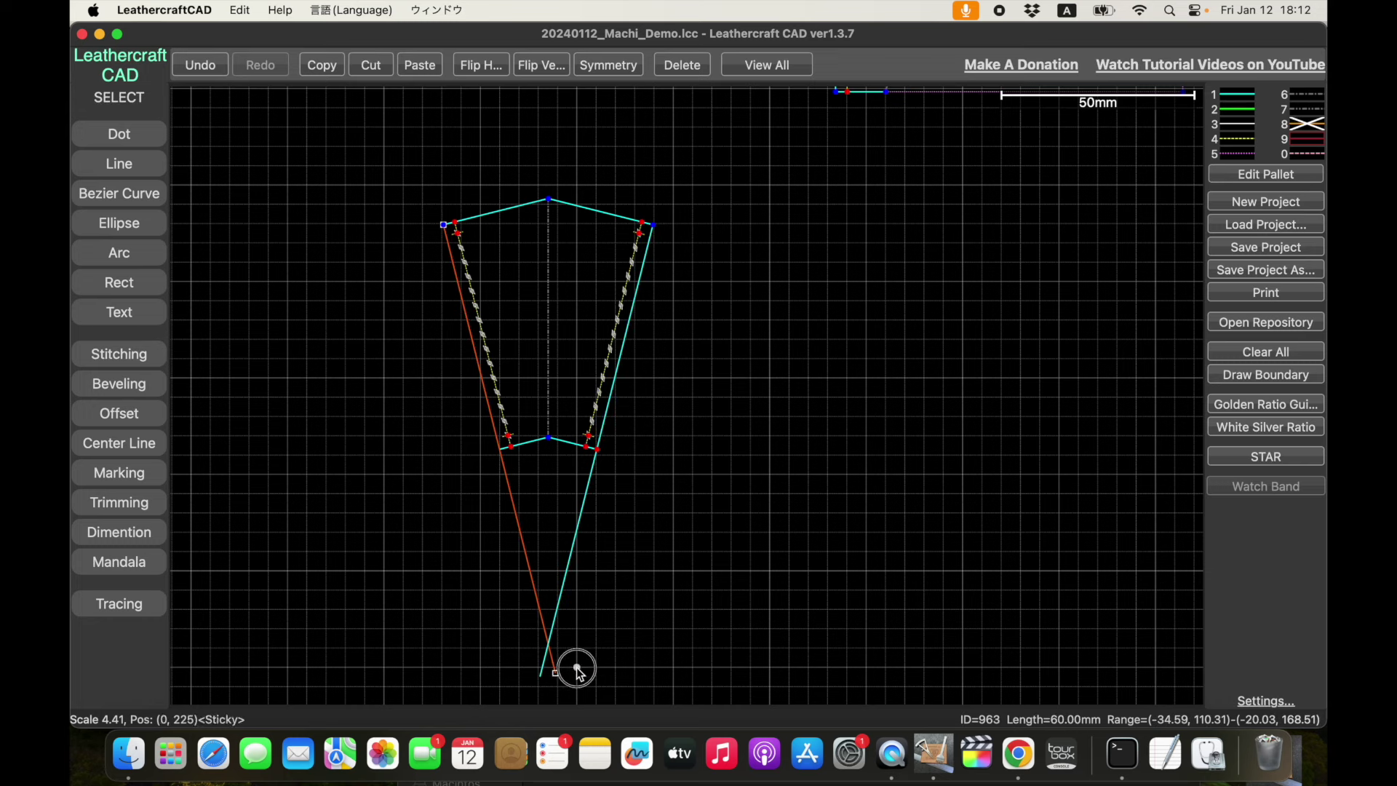
pyautogui.moveTo(578, 658); pyautogui.dragTo(560, 679)
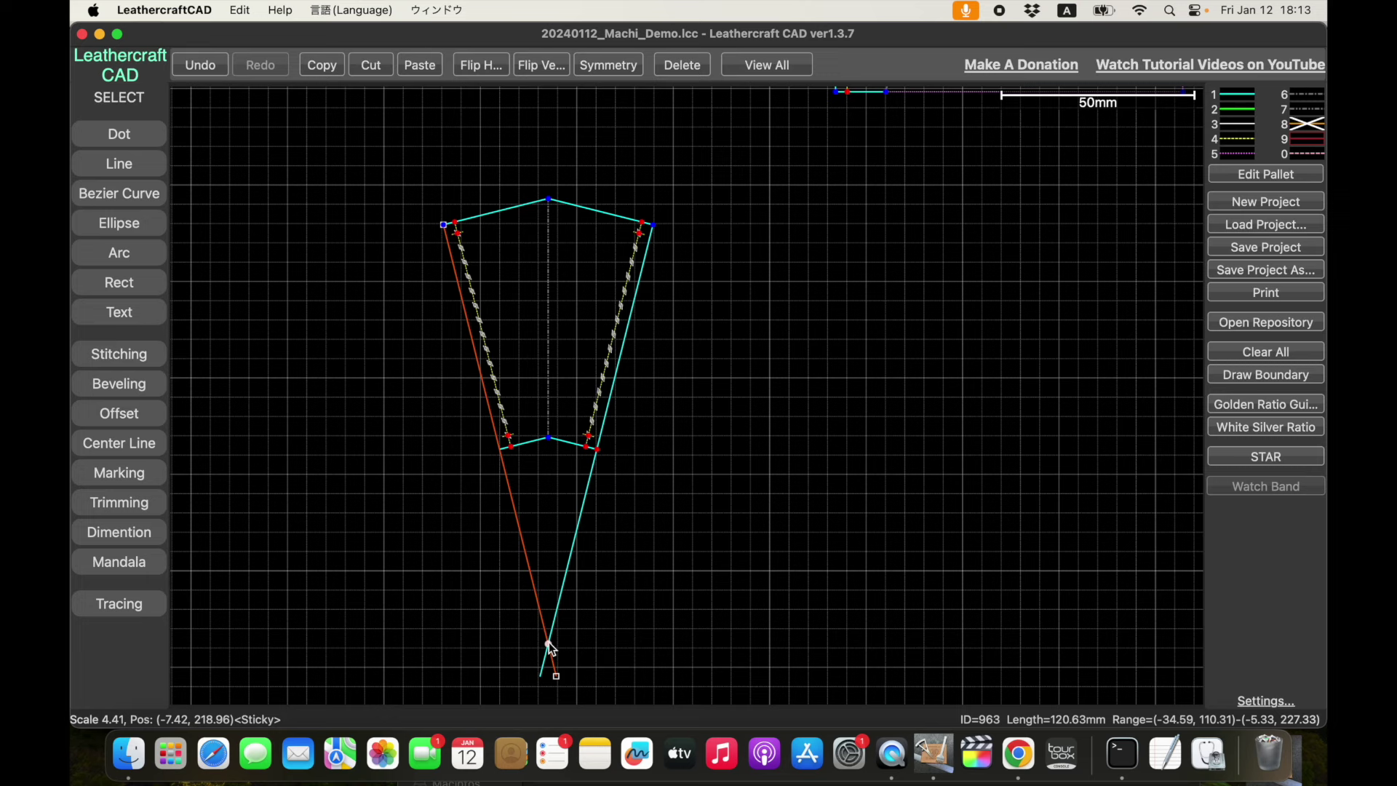
pyautogui.moveTo(549, 644)
pyautogui.mouseDown()
pyautogui.moveTo(537, 559)
pyautogui.moveTo(550, 645)
pyautogui.mouseUp()
pyautogui.moveTo(548, 644); pyautogui.dragTo(445, 225)
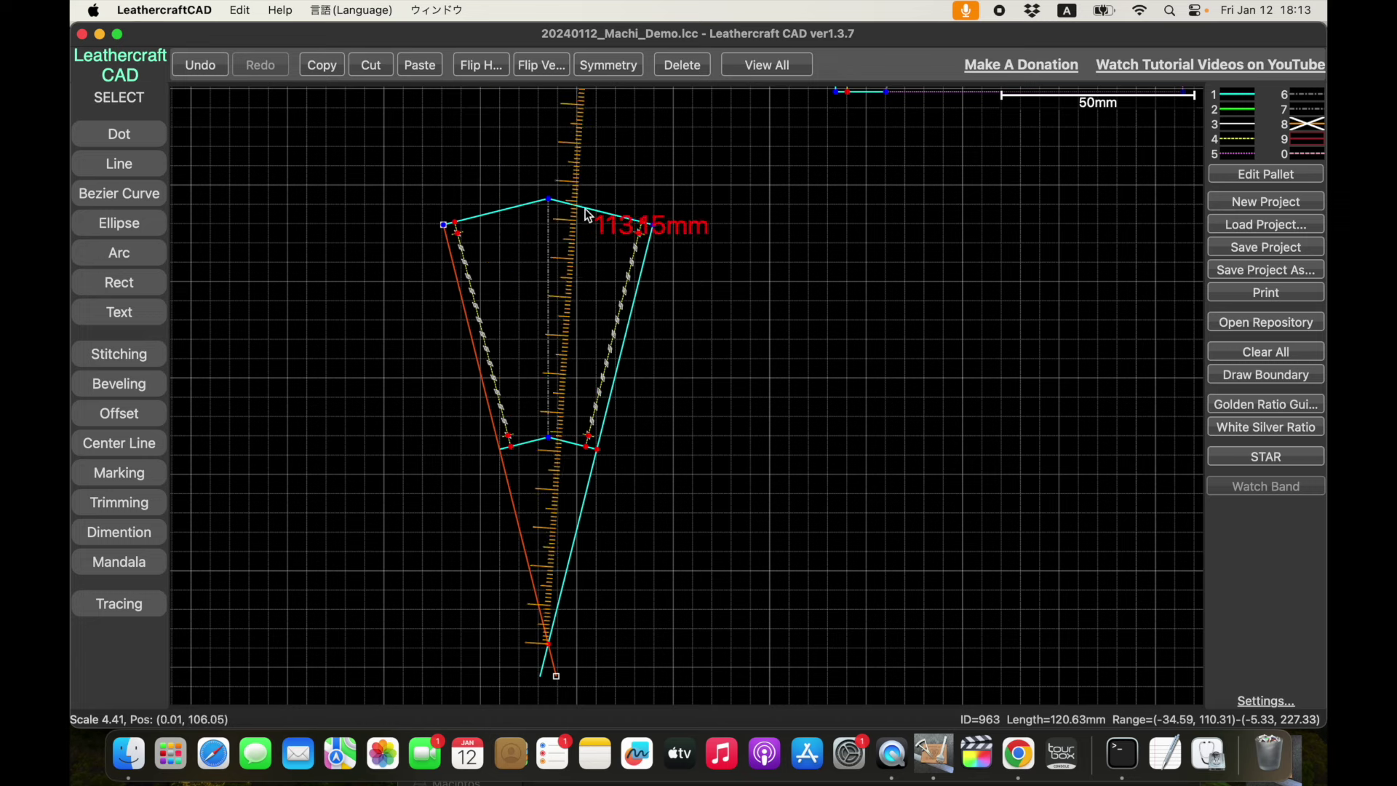
# Finish measuring to the top-left corner, then draw a 112 mm radius arc between the top corners.
pyautogui.click(446, 226)
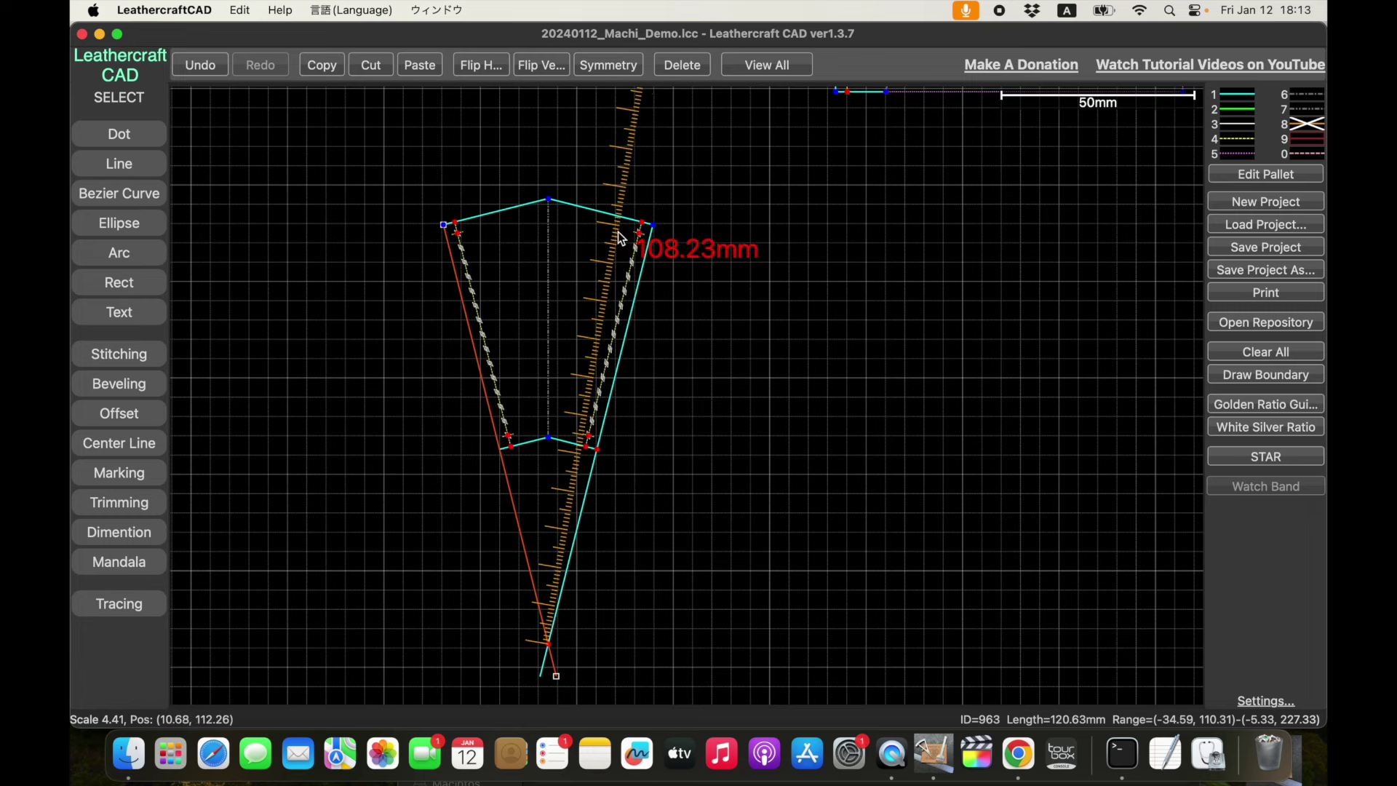
pyautogui.click(444, 227)
pyautogui.click(126, 247)
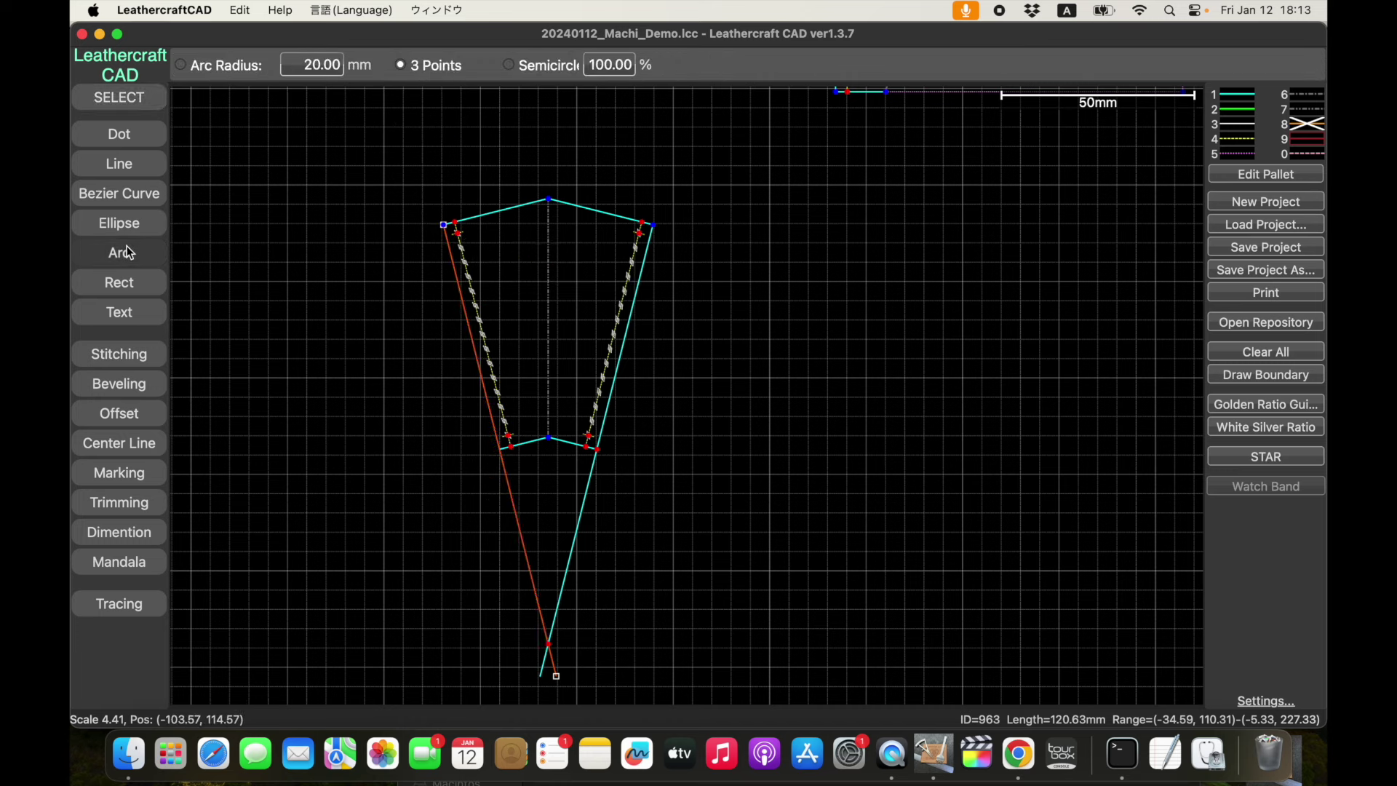
pyautogui.click(321, 67)
pyautogui.write('11')
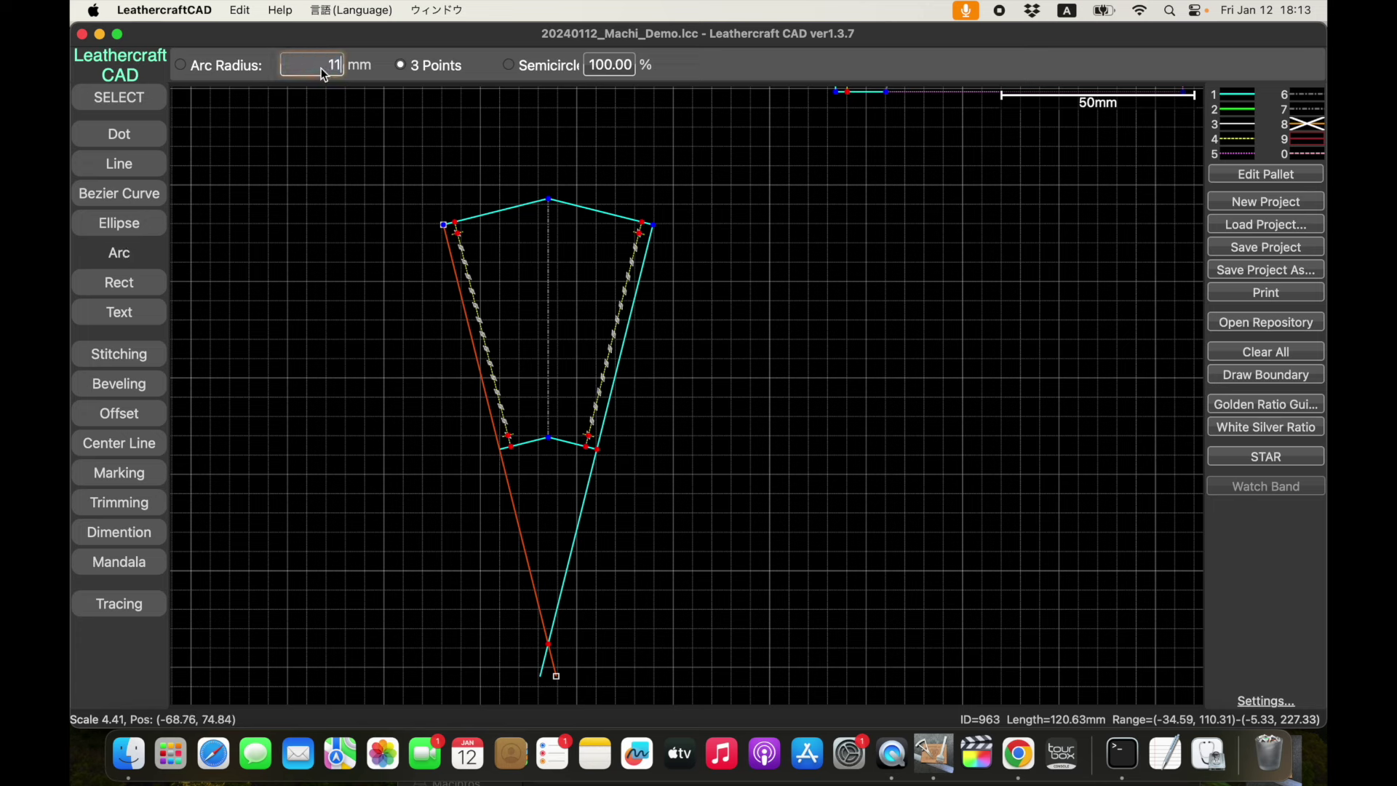
pyautogui.write('2')
pyautogui.press('Return')
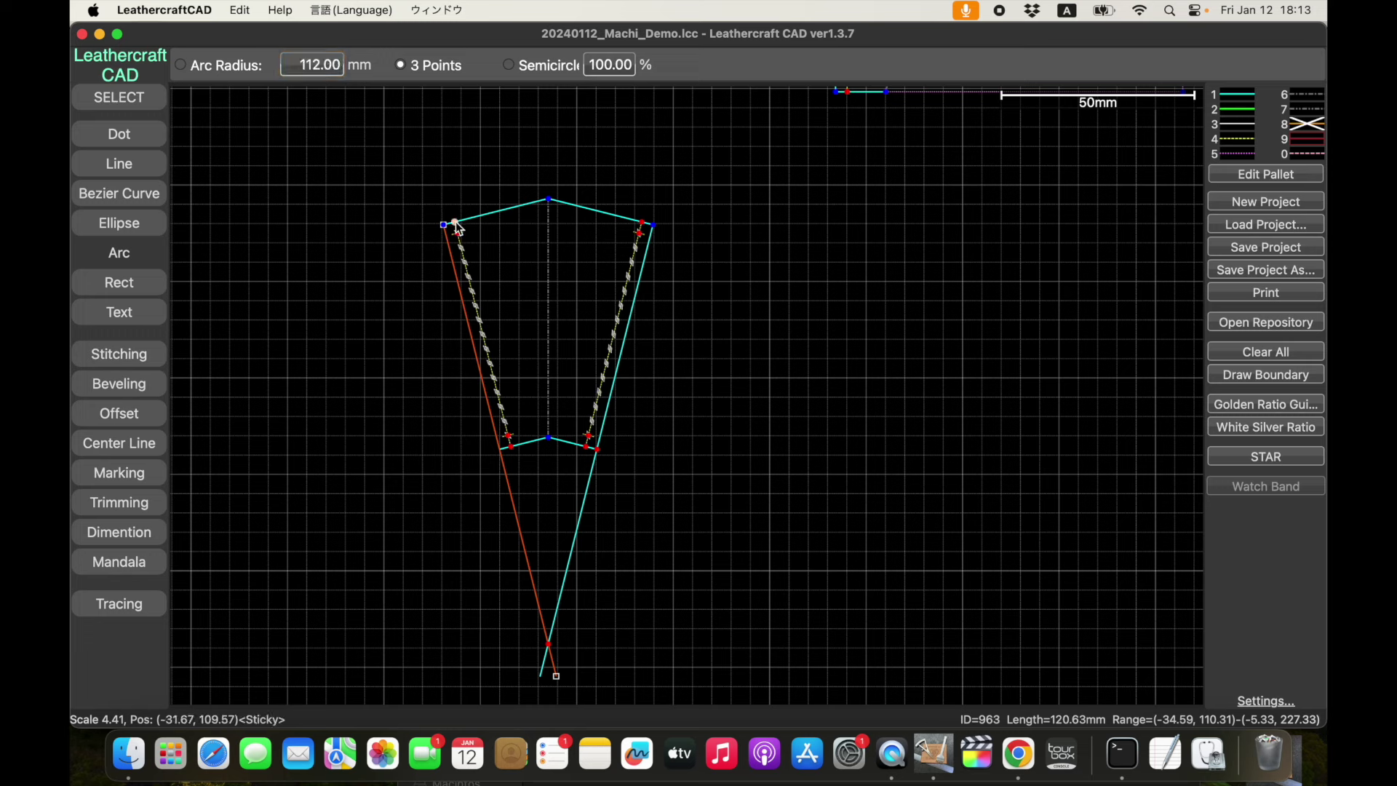
pyautogui.click(445, 226)
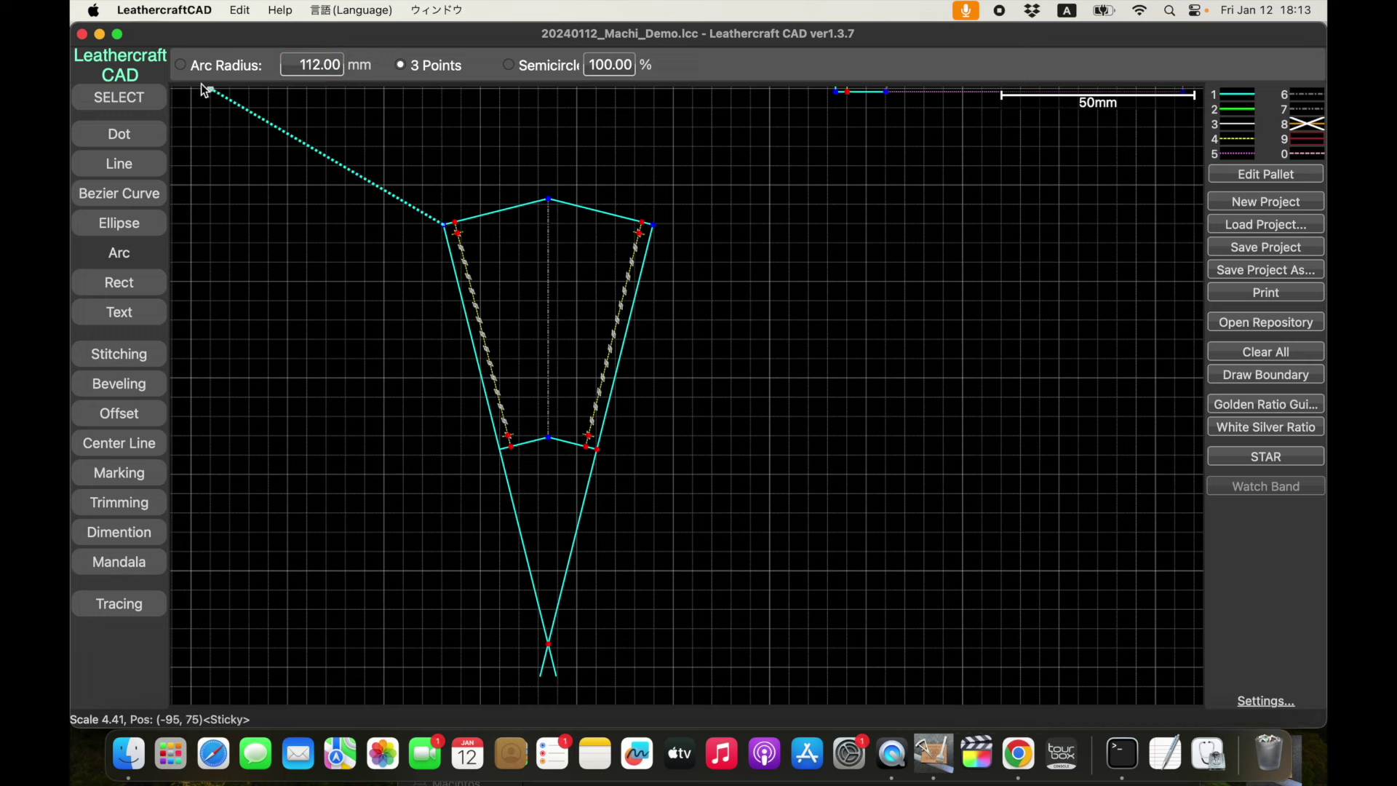
pyautogui.click(182, 67)
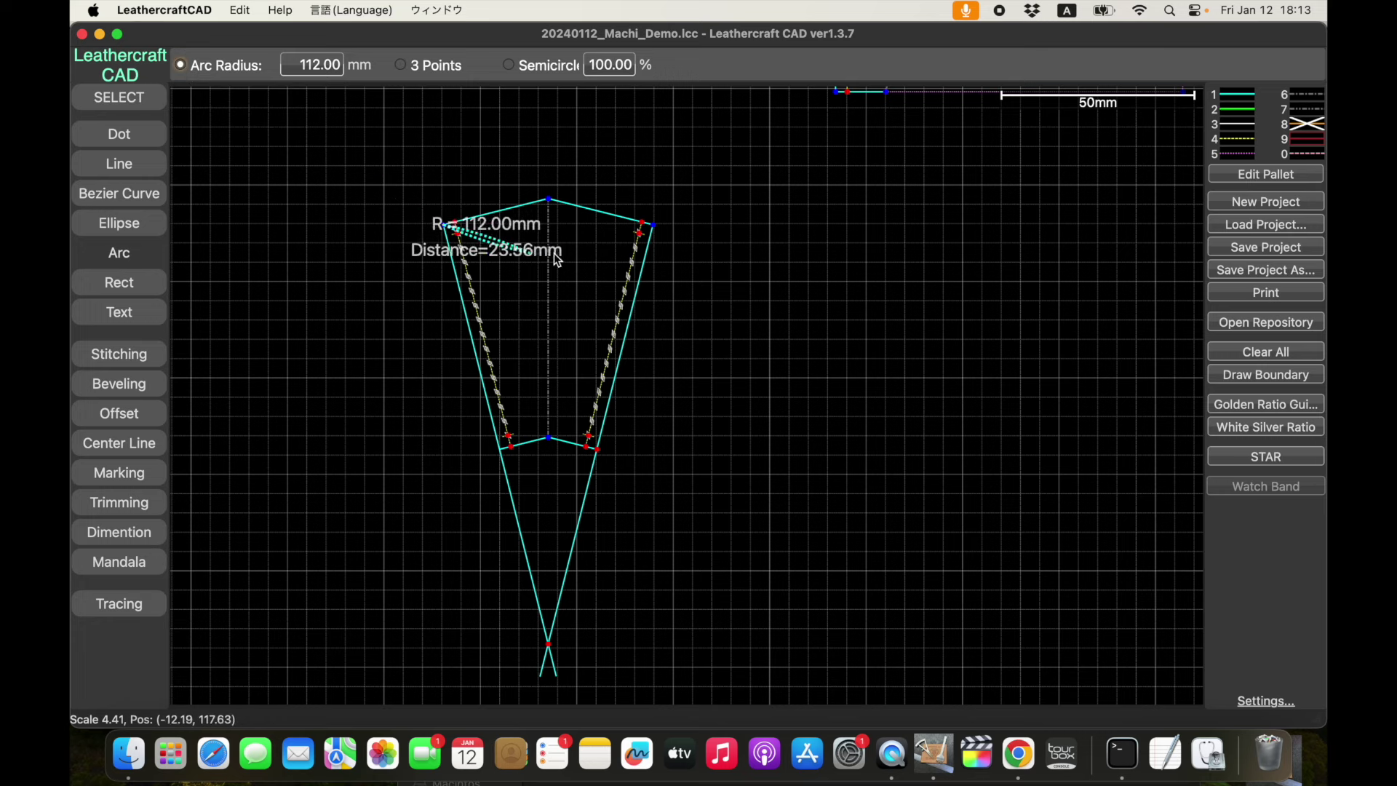
pyautogui.click(654, 227)
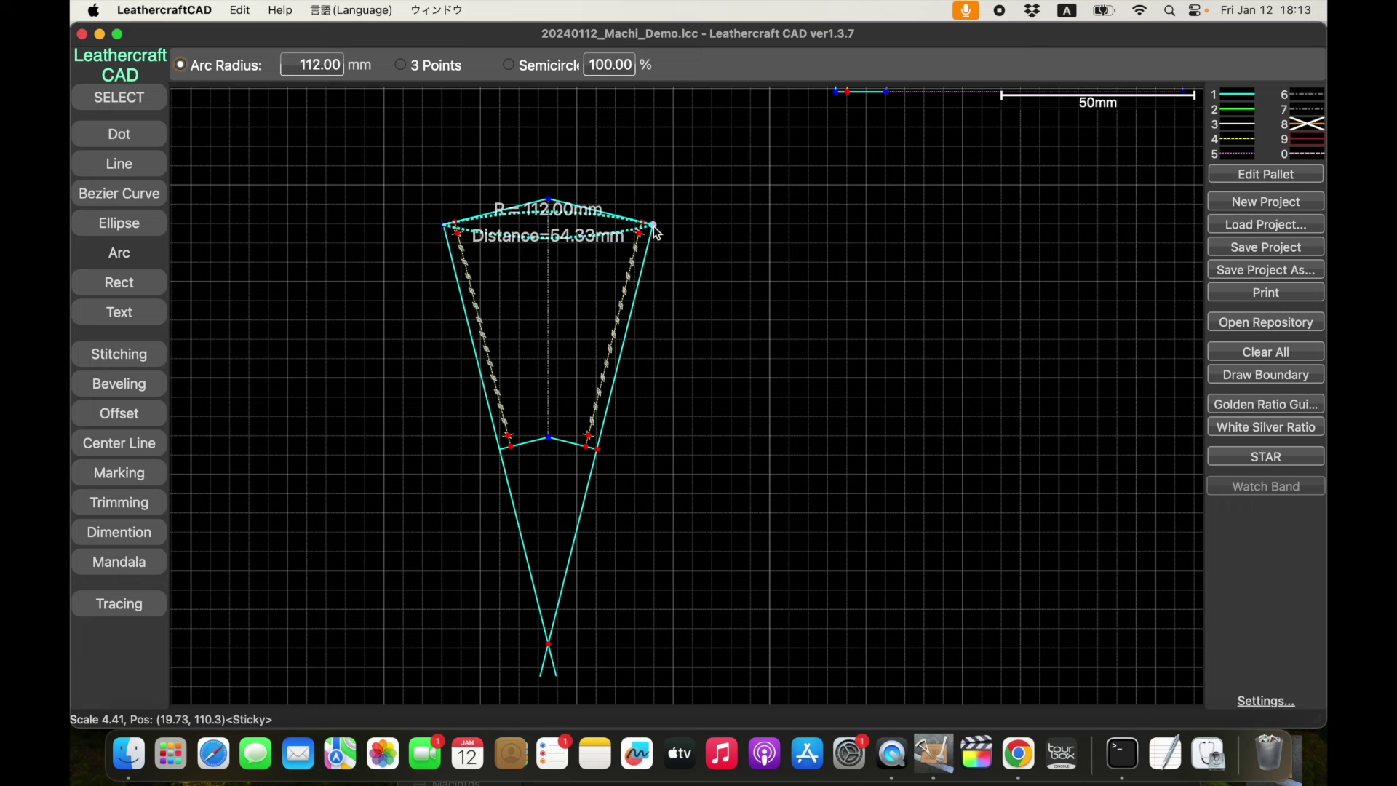
pyautogui.click(626, 157)
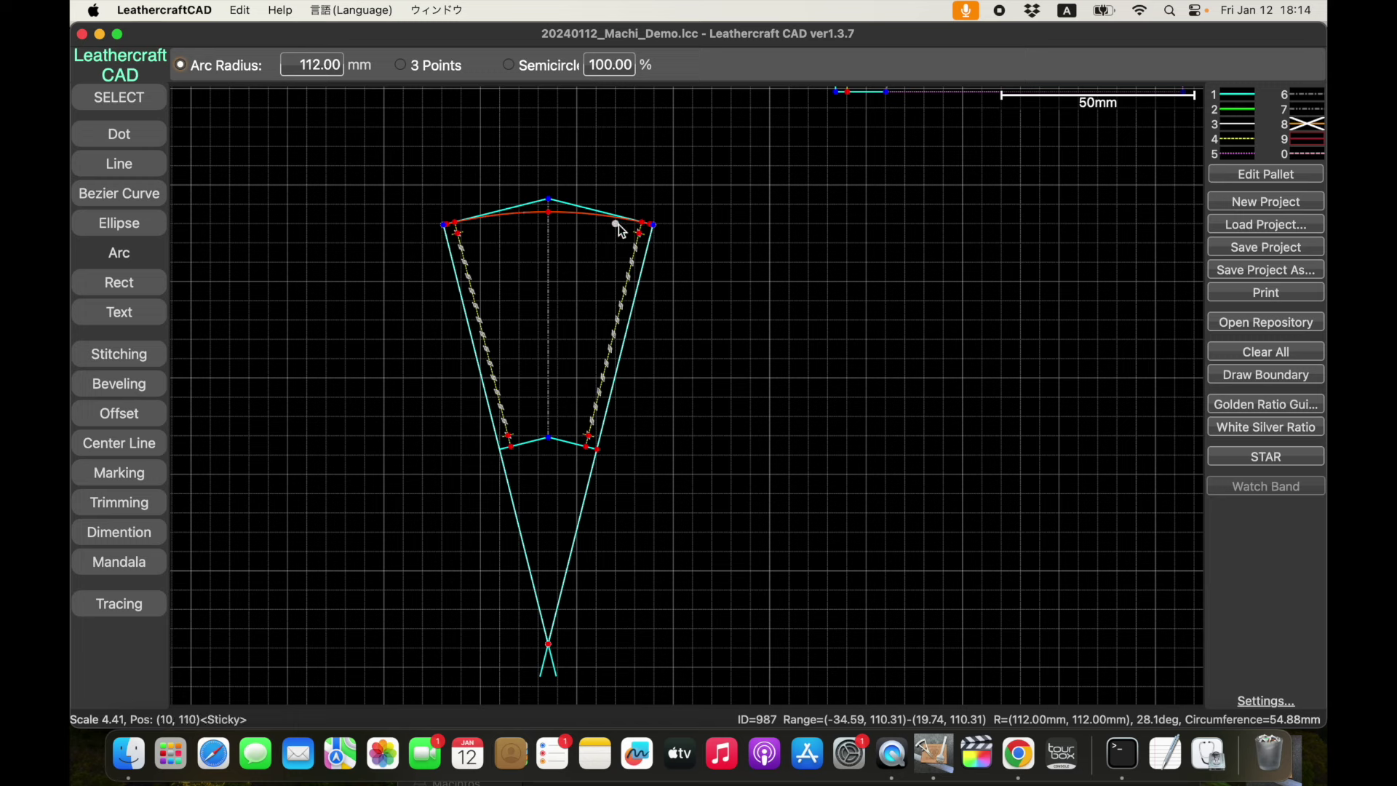
pyautogui.click(158, 95)
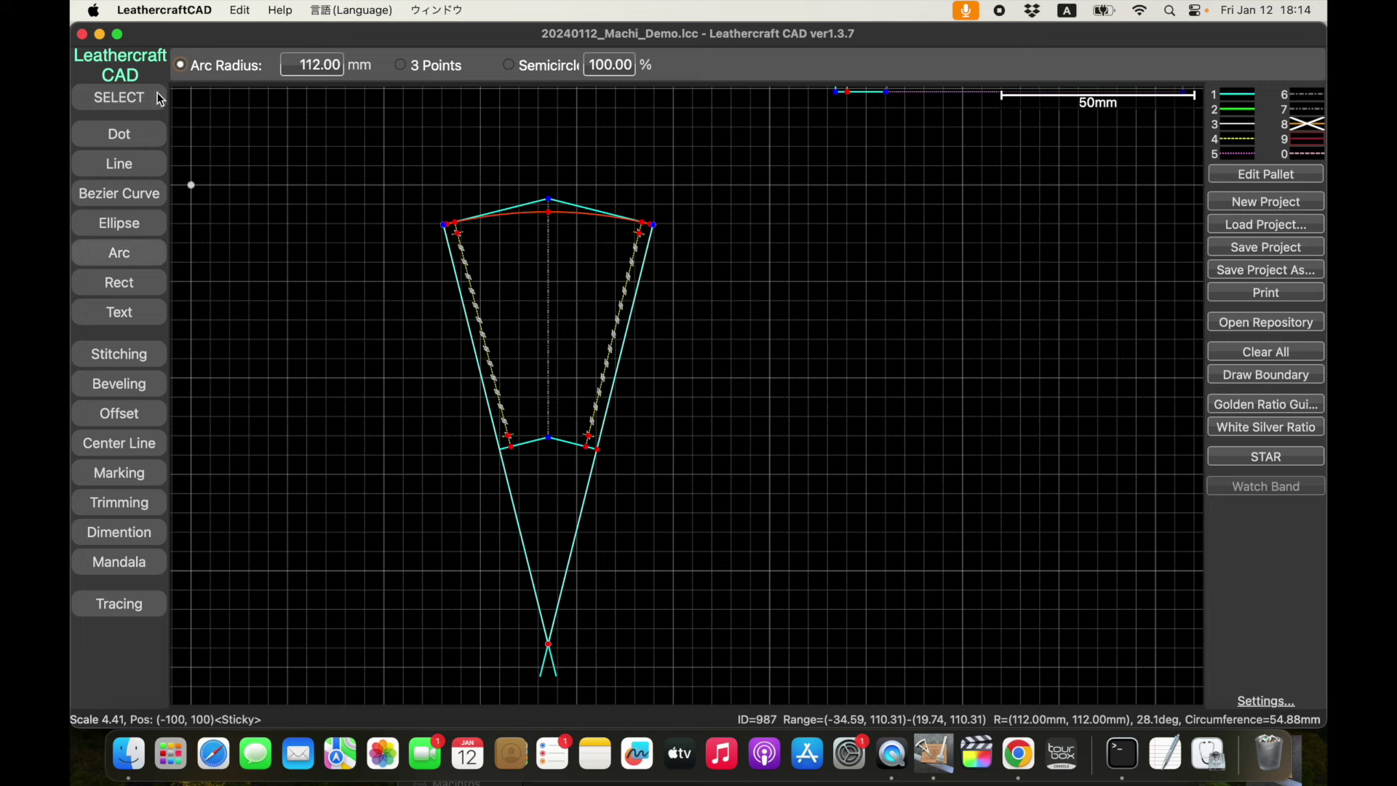
# Delete the gusset's two straight top edges.
pyautogui.click(535, 211)
pyautogui.scroll(5, 535, 211)
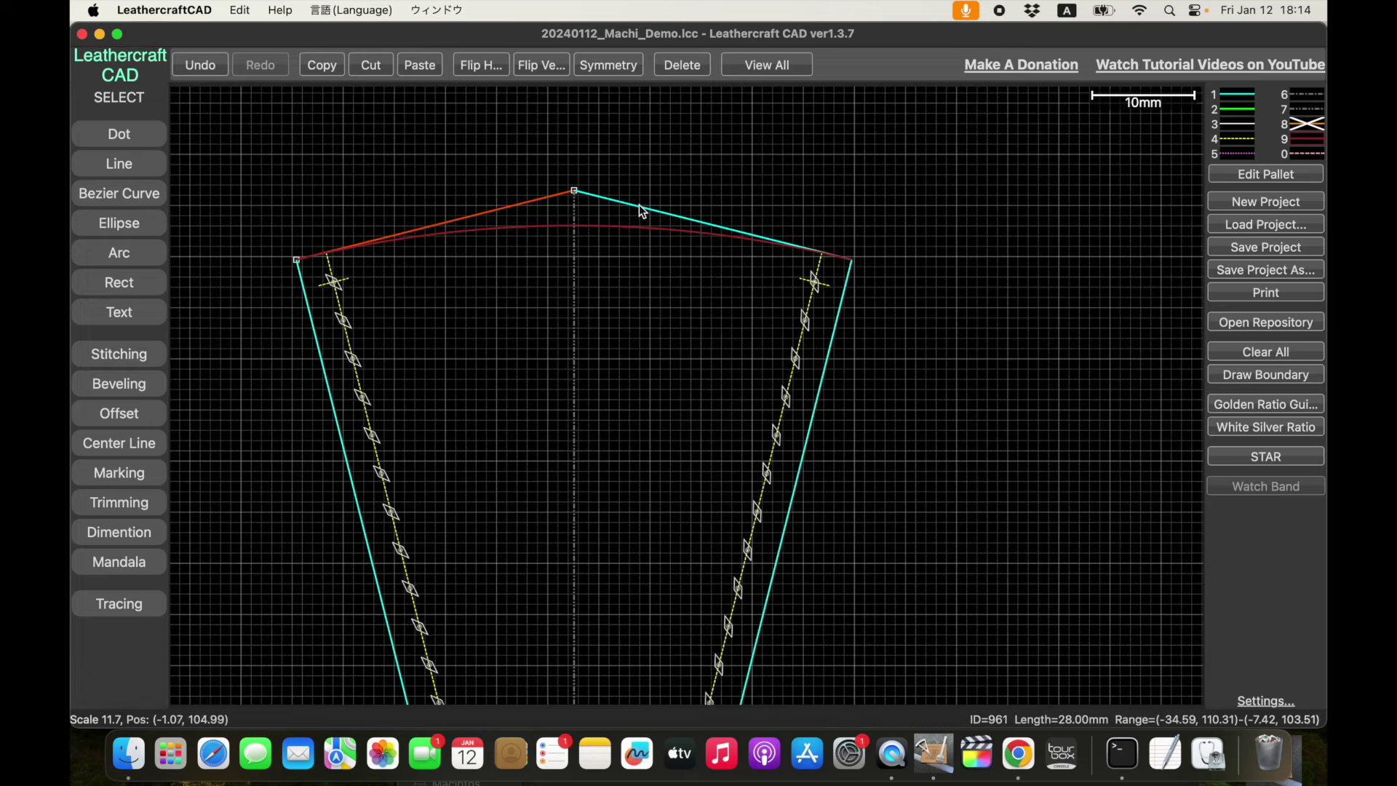
pyautogui.press('Delete')
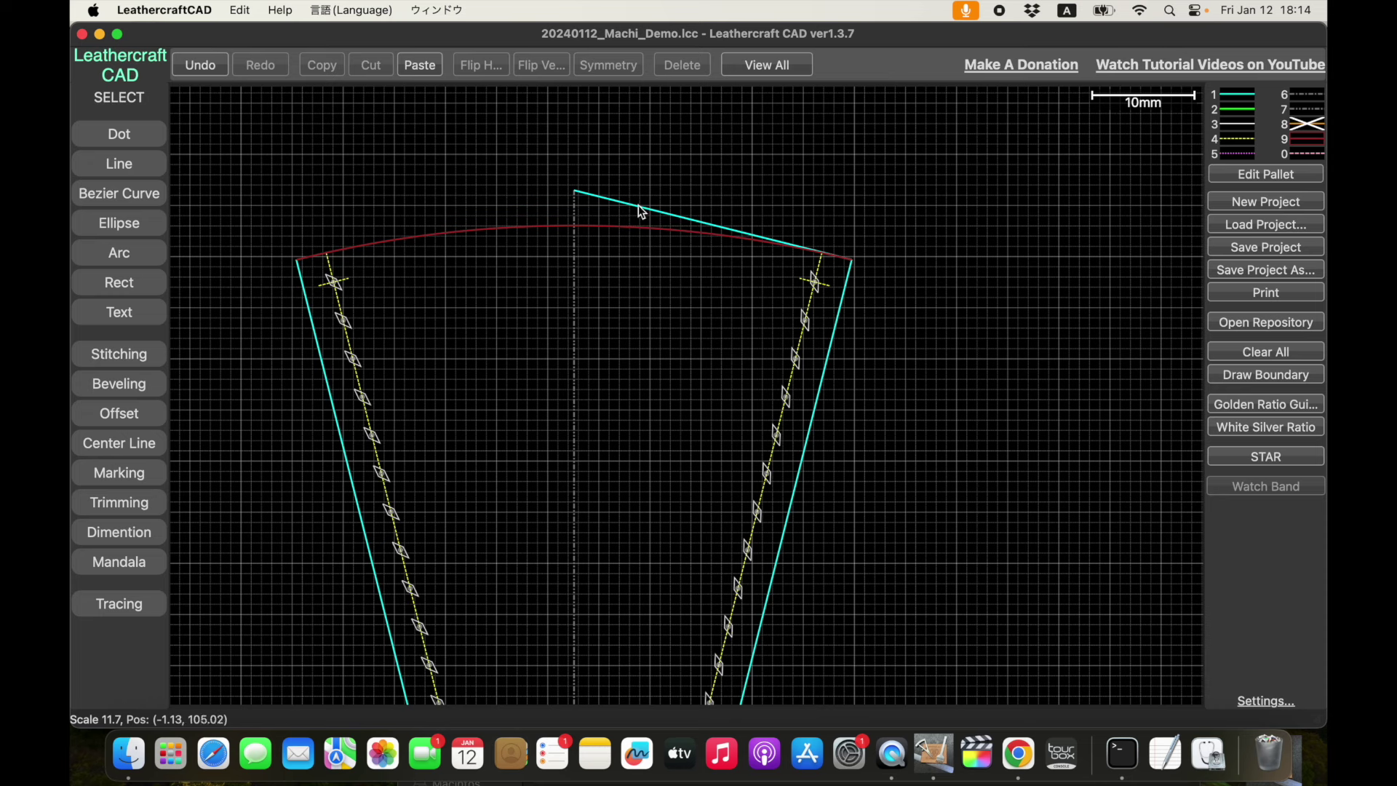
pyautogui.click(639, 205)
pyautogui.press('Delete')
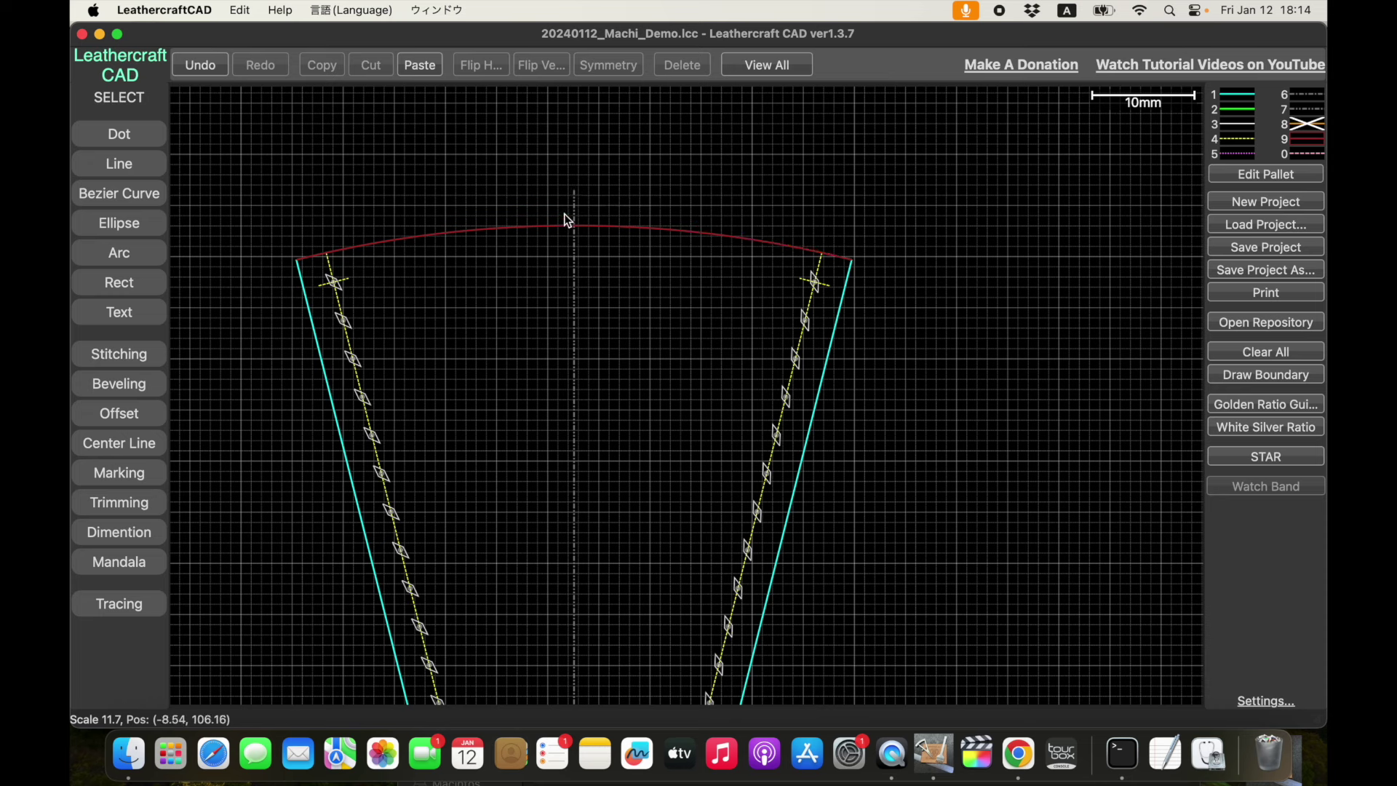
# Trim away the side-line stubs below the crossing point and bottom edge.
pyautogui.click(113, 505)
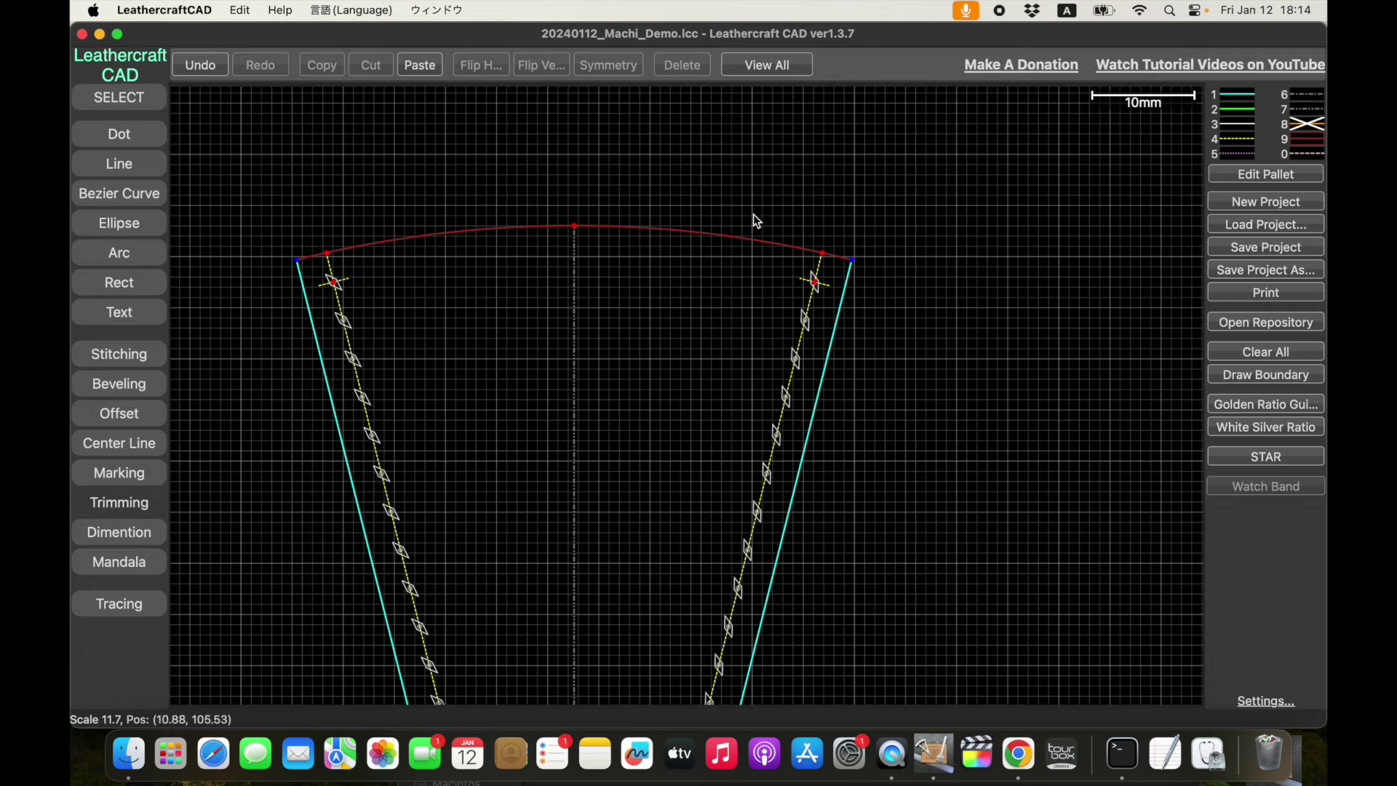
pyautogui.moveTo(869, 399); pyautogui.dragTo(894, 240)
pyautogui.scroll(-5, 903, 411)
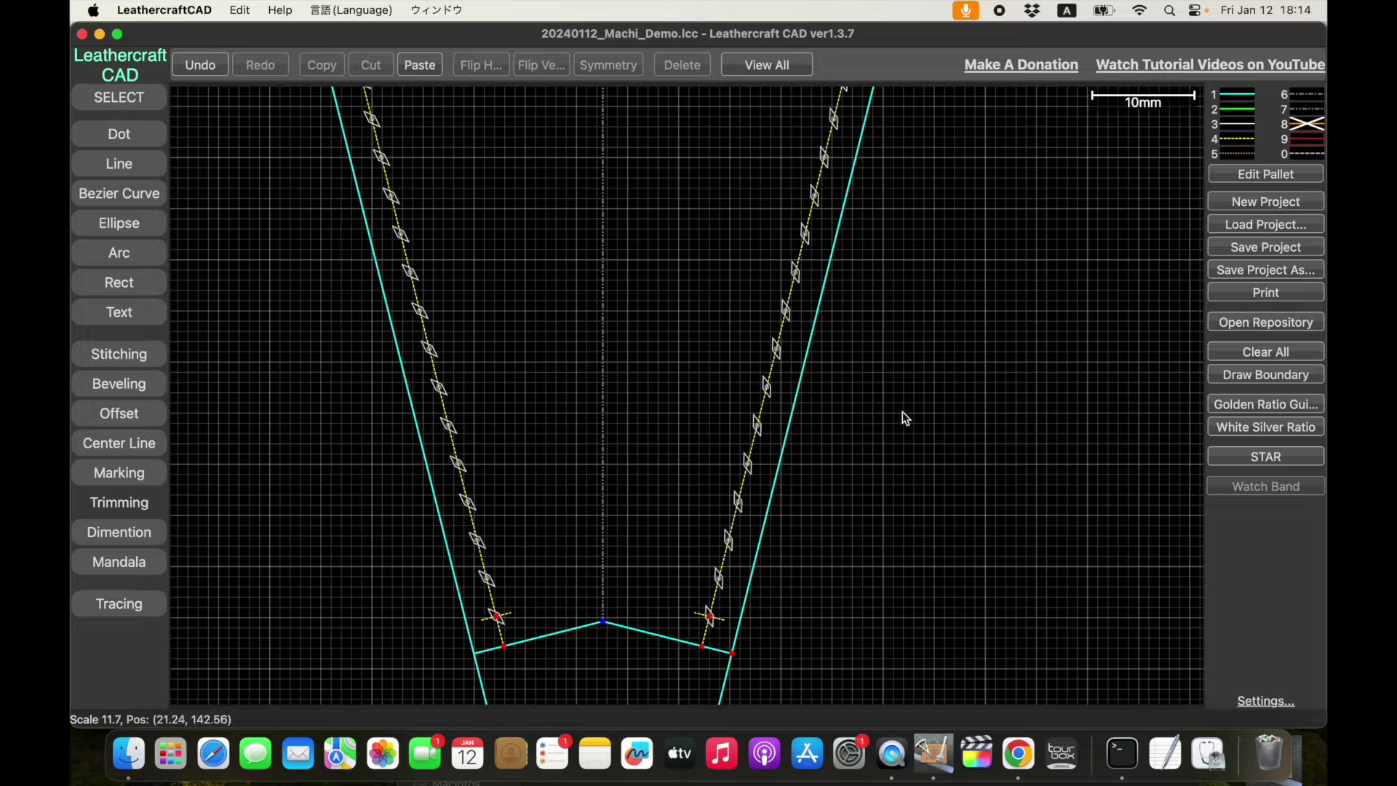
pyautogui.scroll(-2, 871, 396)
pyautogui.scroll(-2, 872, 396)
pyautogui.moveTo(907, 535); pyautogui.dragTo(815, 333)
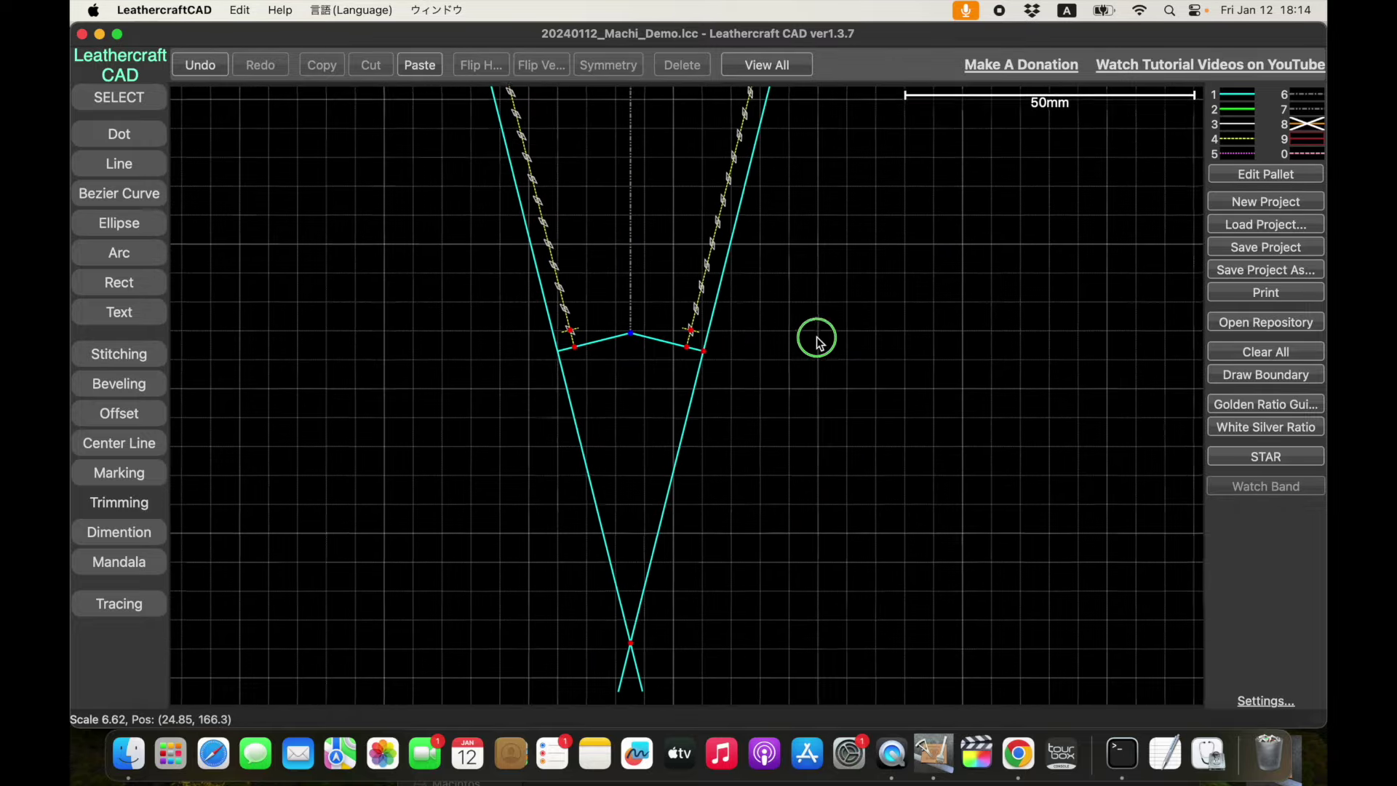
pyautogui.moveTo(727, 530); pyautogui.dragTo(707, 450)
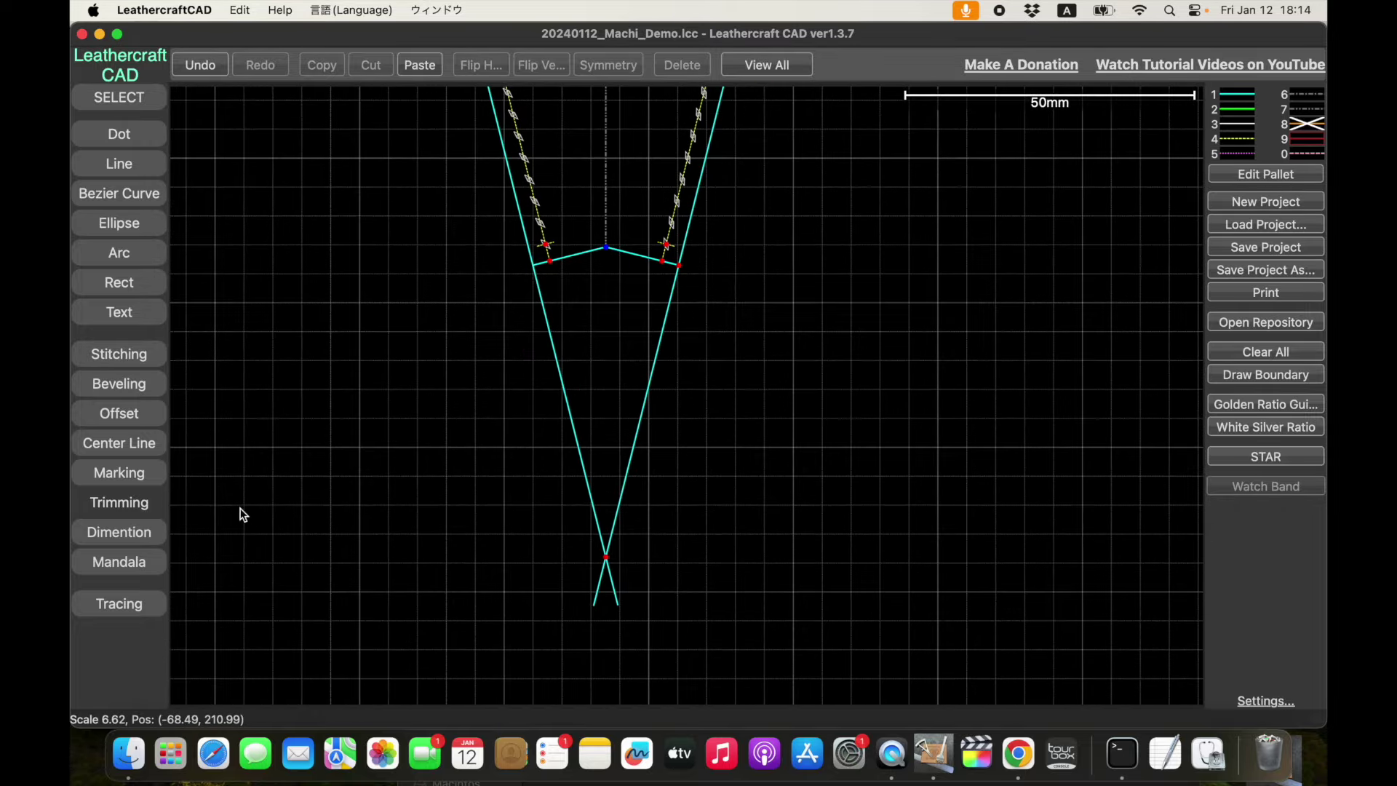
pyautogui.click(617, 595)
pyautogui.click(623, 500)
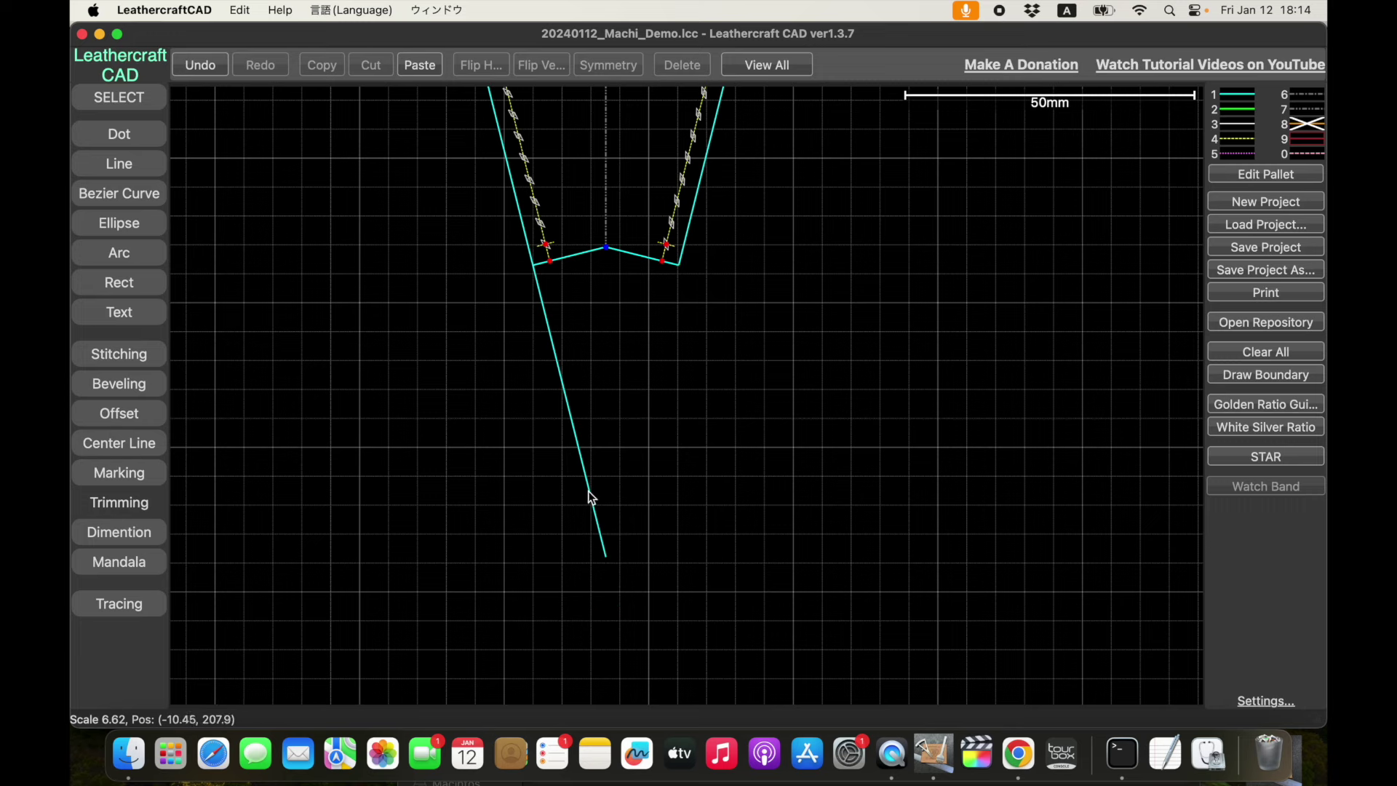
pyautogui.moveTo(792, 312); pyautogui.dragTo(742, 614, button='middle')
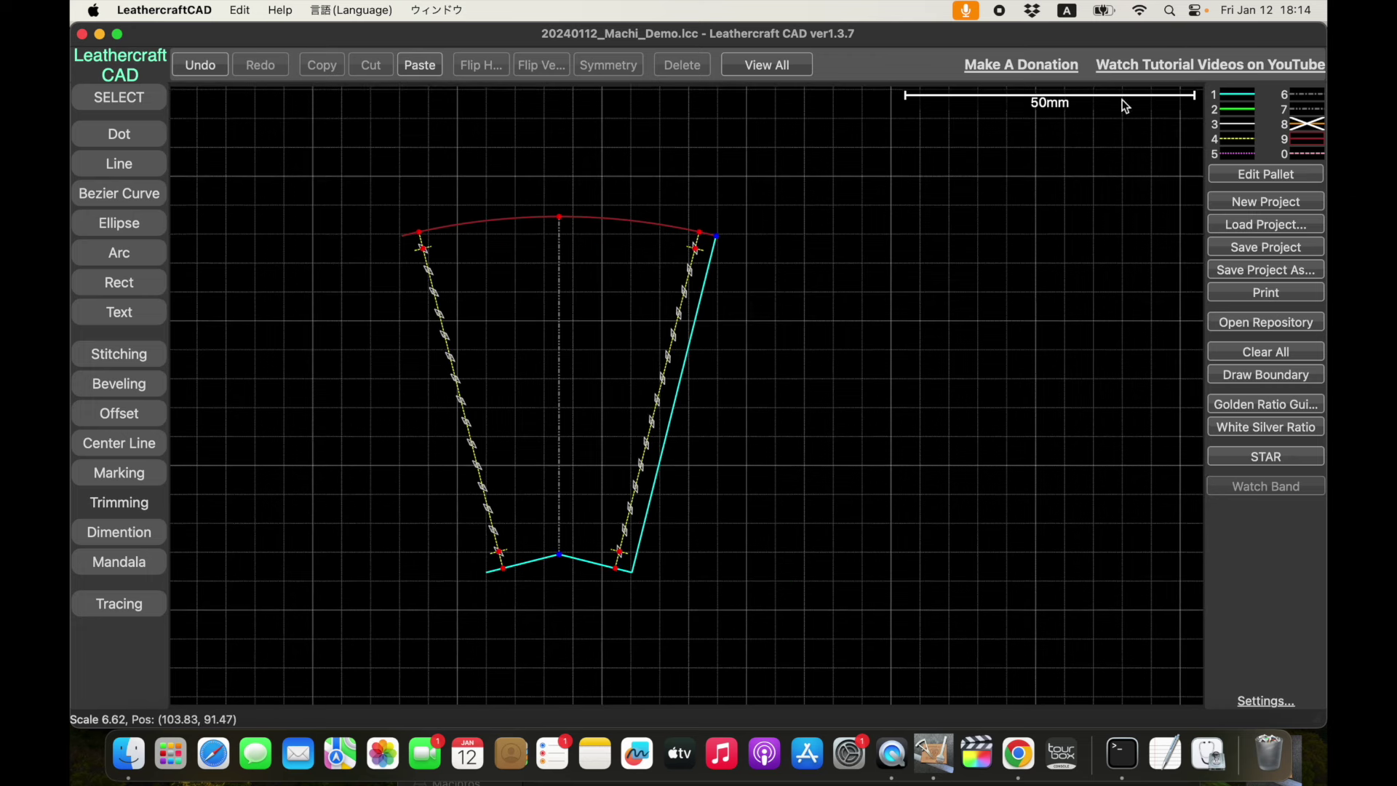
# Draw a 60 mm cyan left edge from the arc's left end to the bottom-left corner.
pyautogui.click(154, 163)
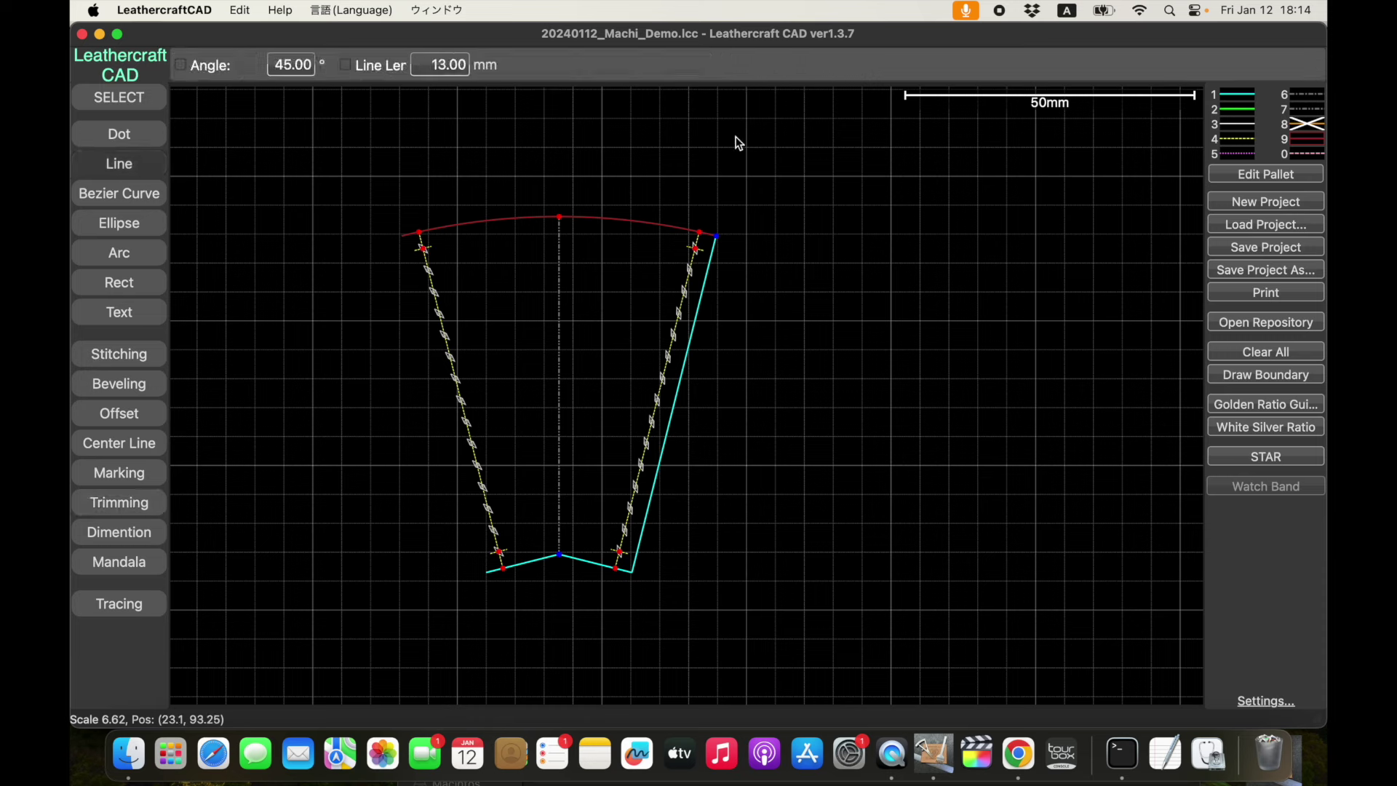
pyautogui.click(1247, 99)
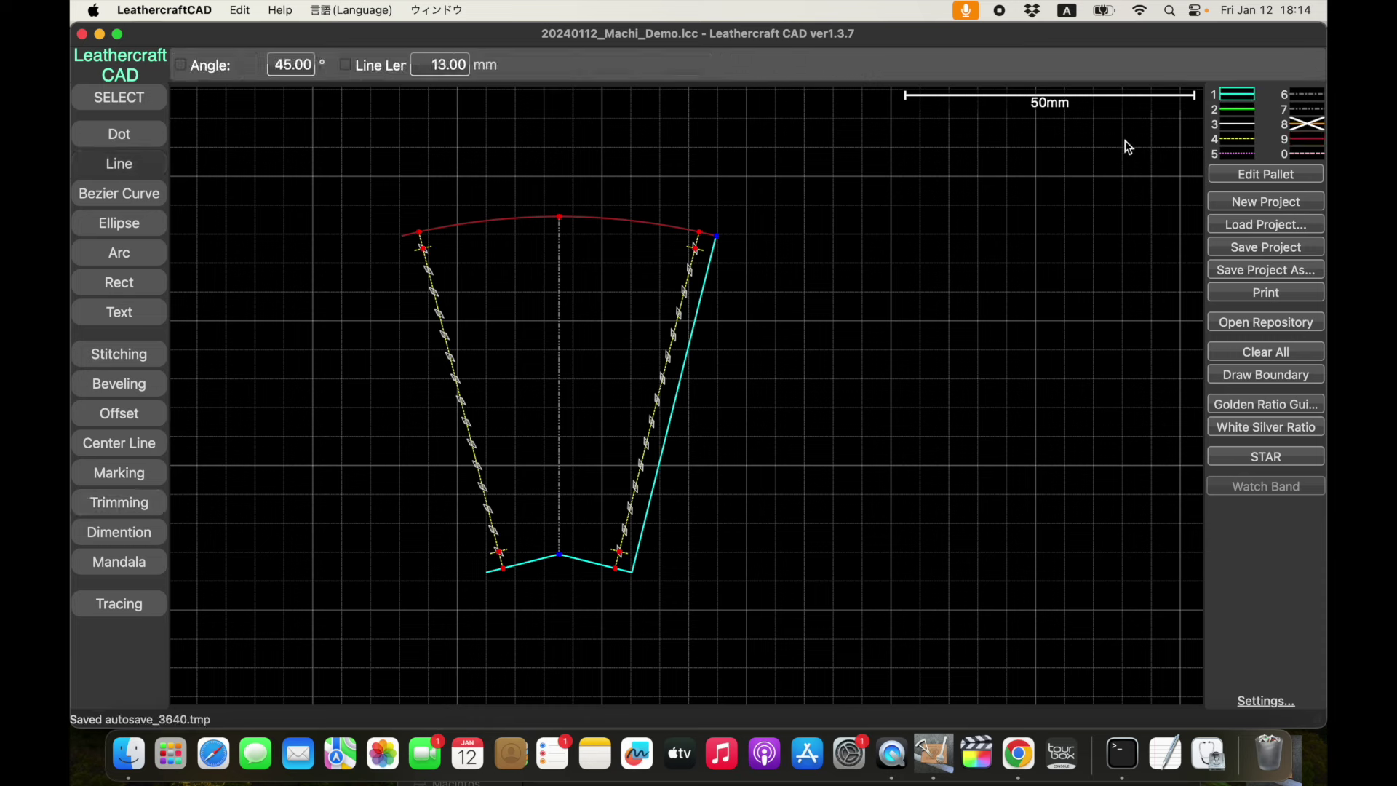
pyautogui.click(403, 236)
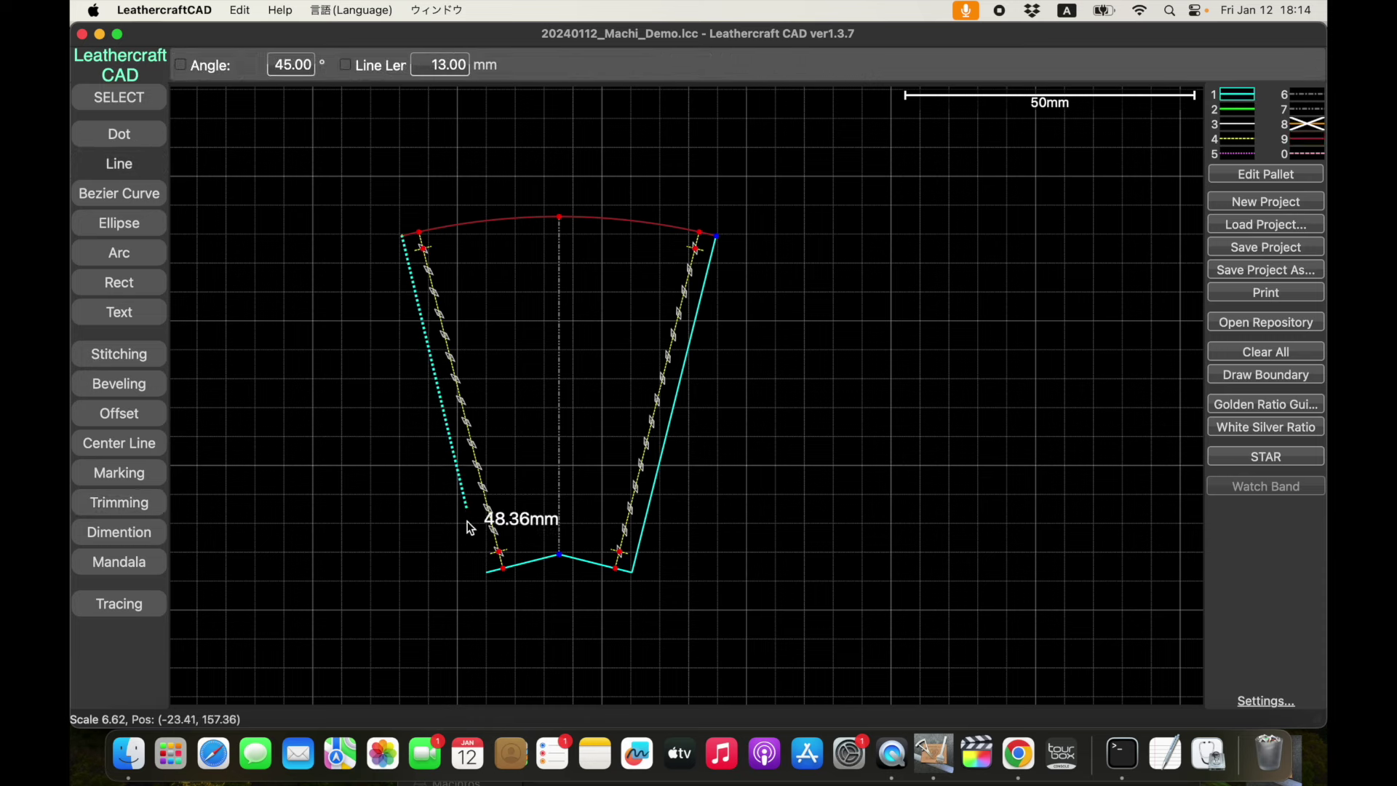
pyautogui.click(486, 573)
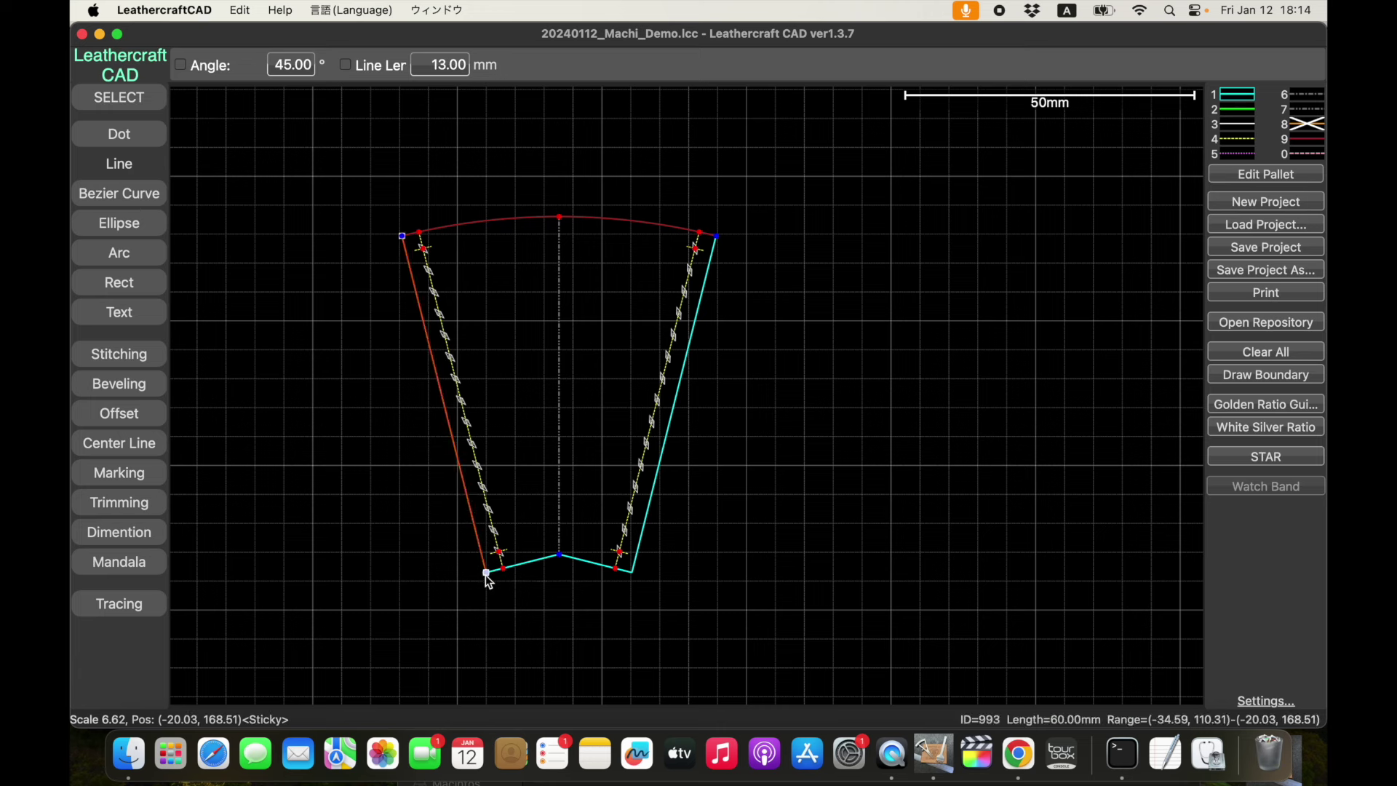
pyautogui.click(752, 567)
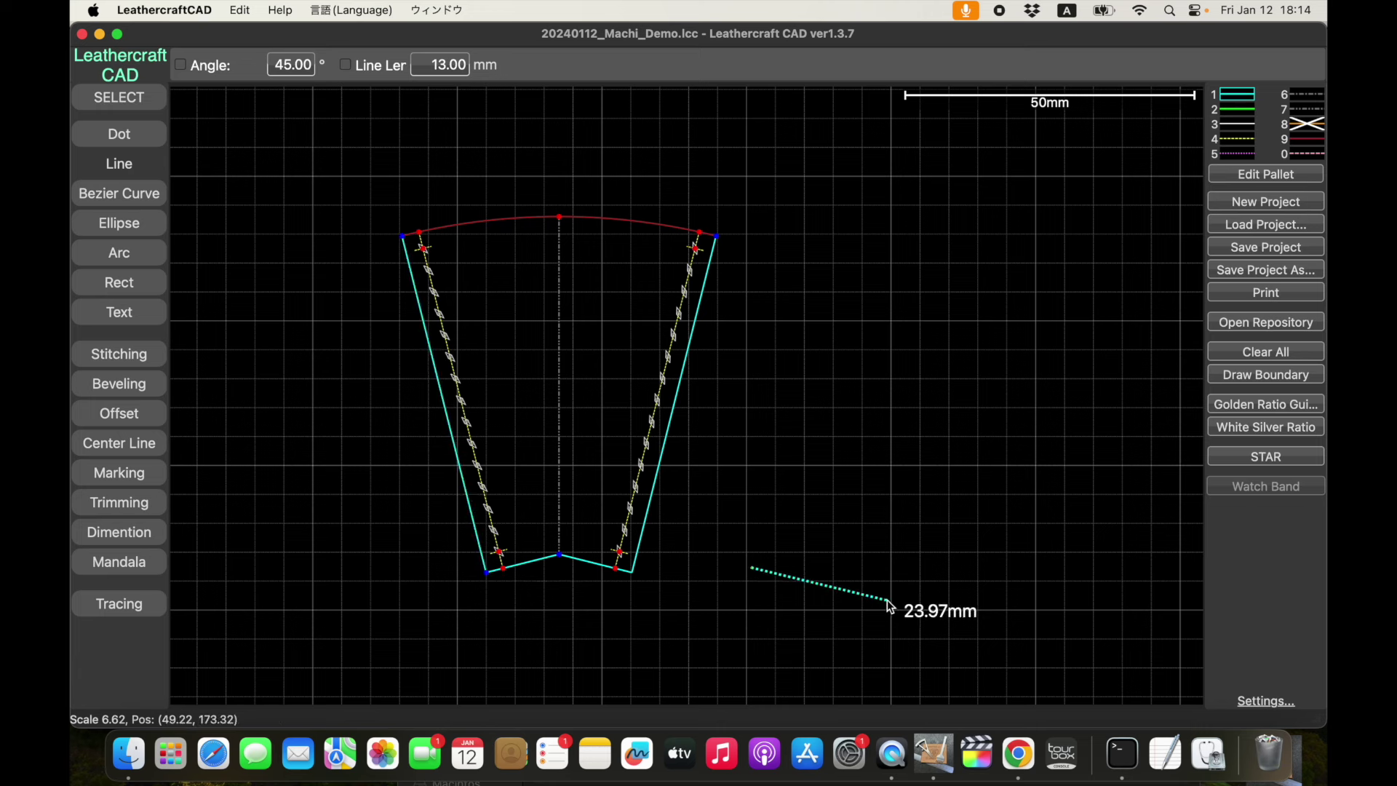
pyautogui.press('Escape')
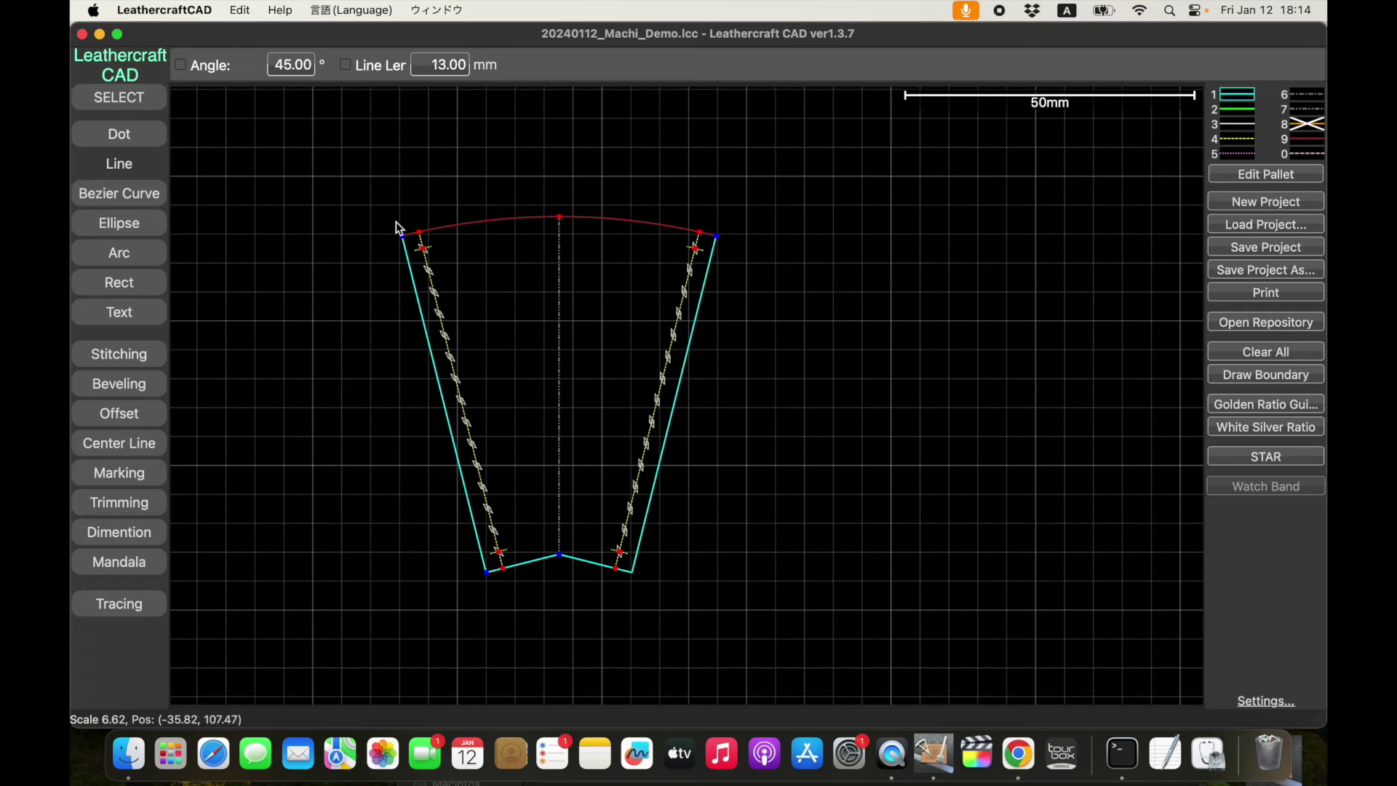
pyautogui.moveTo(384, 217); pyautogui.dragTo(469, 189)
pyautogui.scroll(-1, 466, 198)
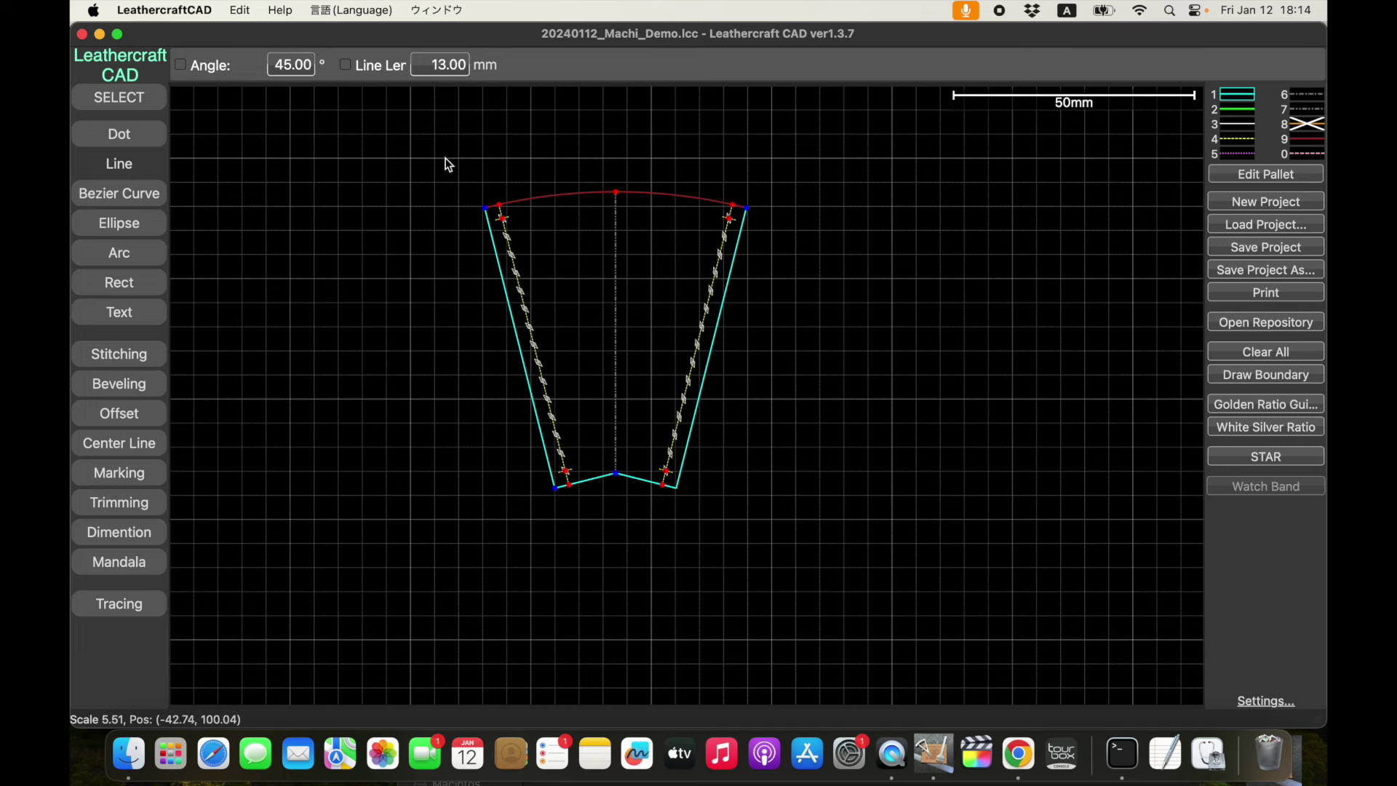
# Select the whole half gusset and rotate it so the specified line is vertical.
pyautogui.click(143, 98)
pyautogui.moveTo(451, 148); pyautogui.dragTo(808, 556)
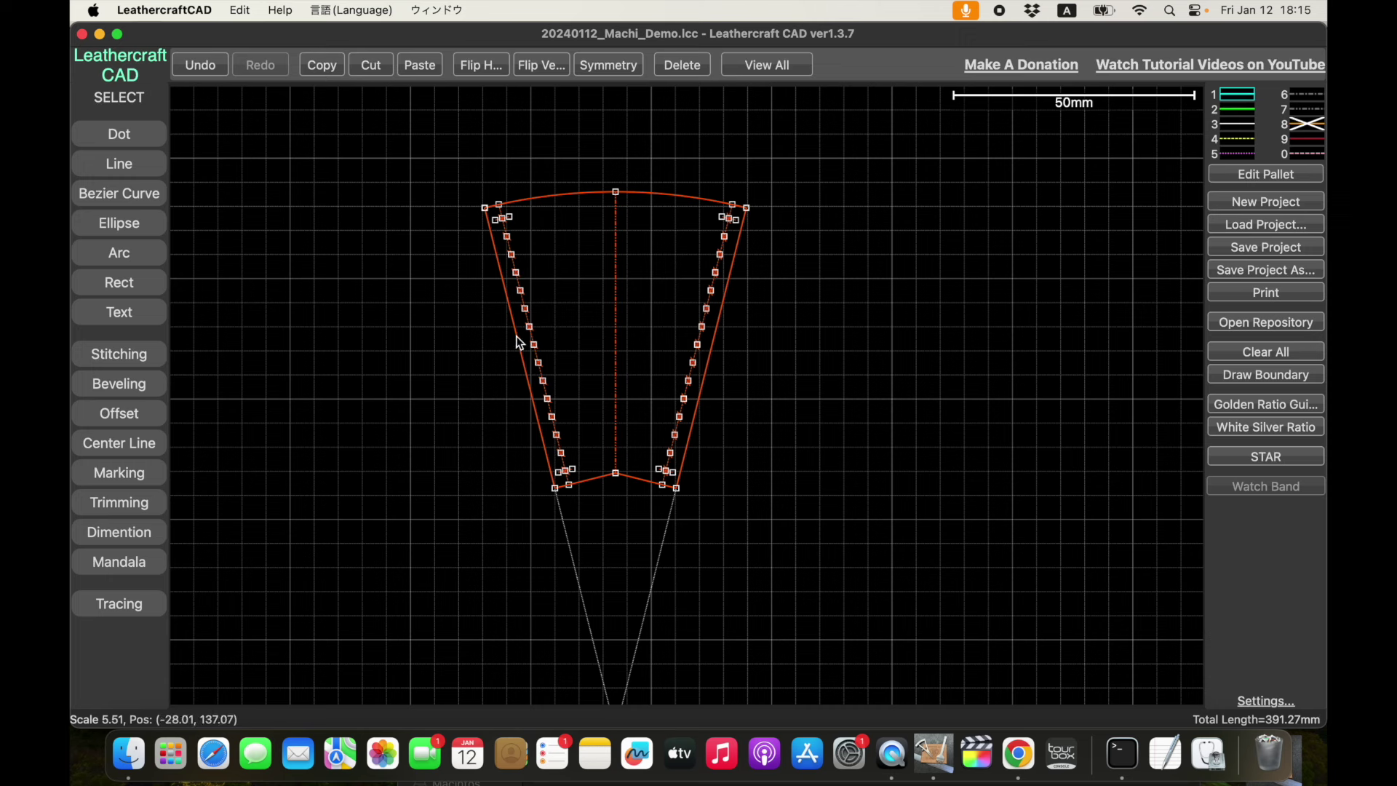
pyautogui.rightClick(519, 342)
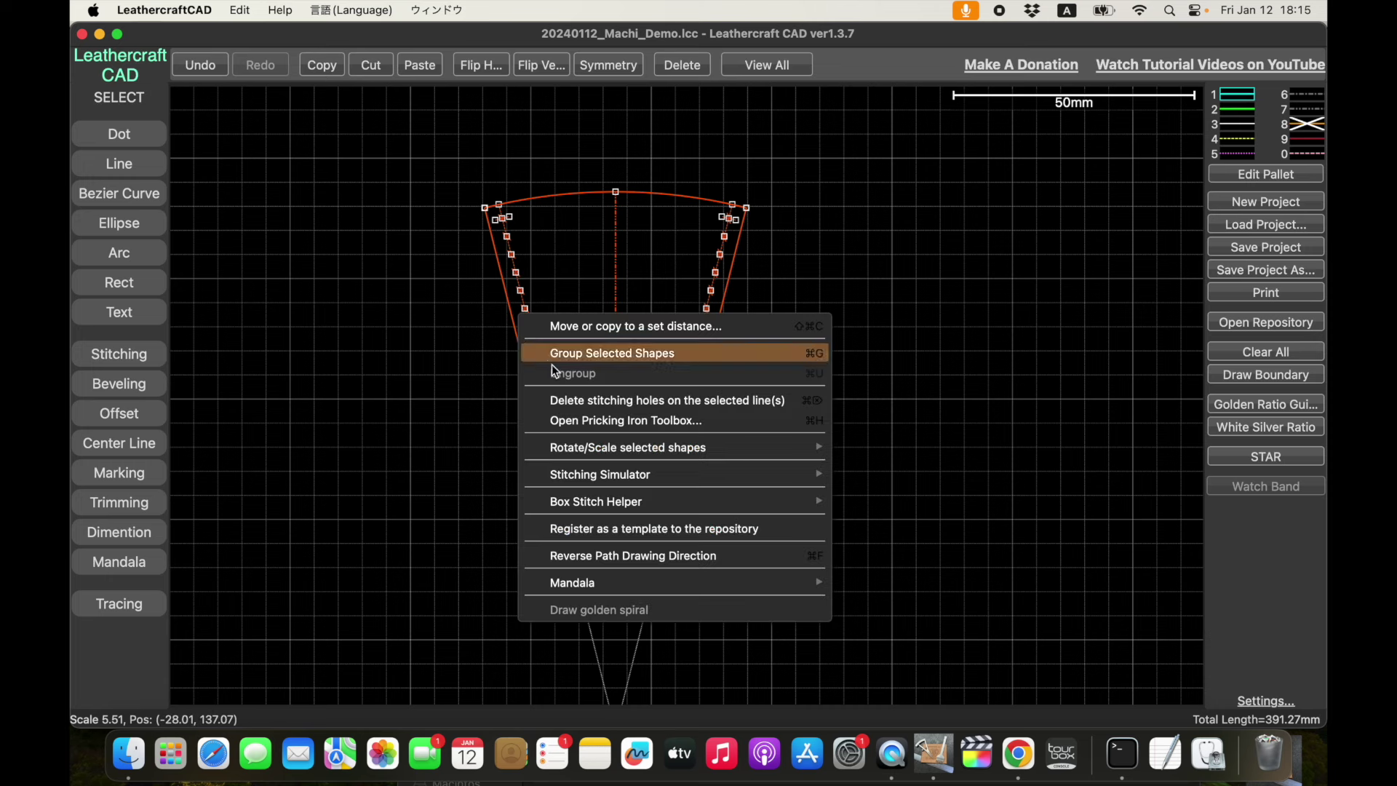
pyautogui.moveTo(627, 448)
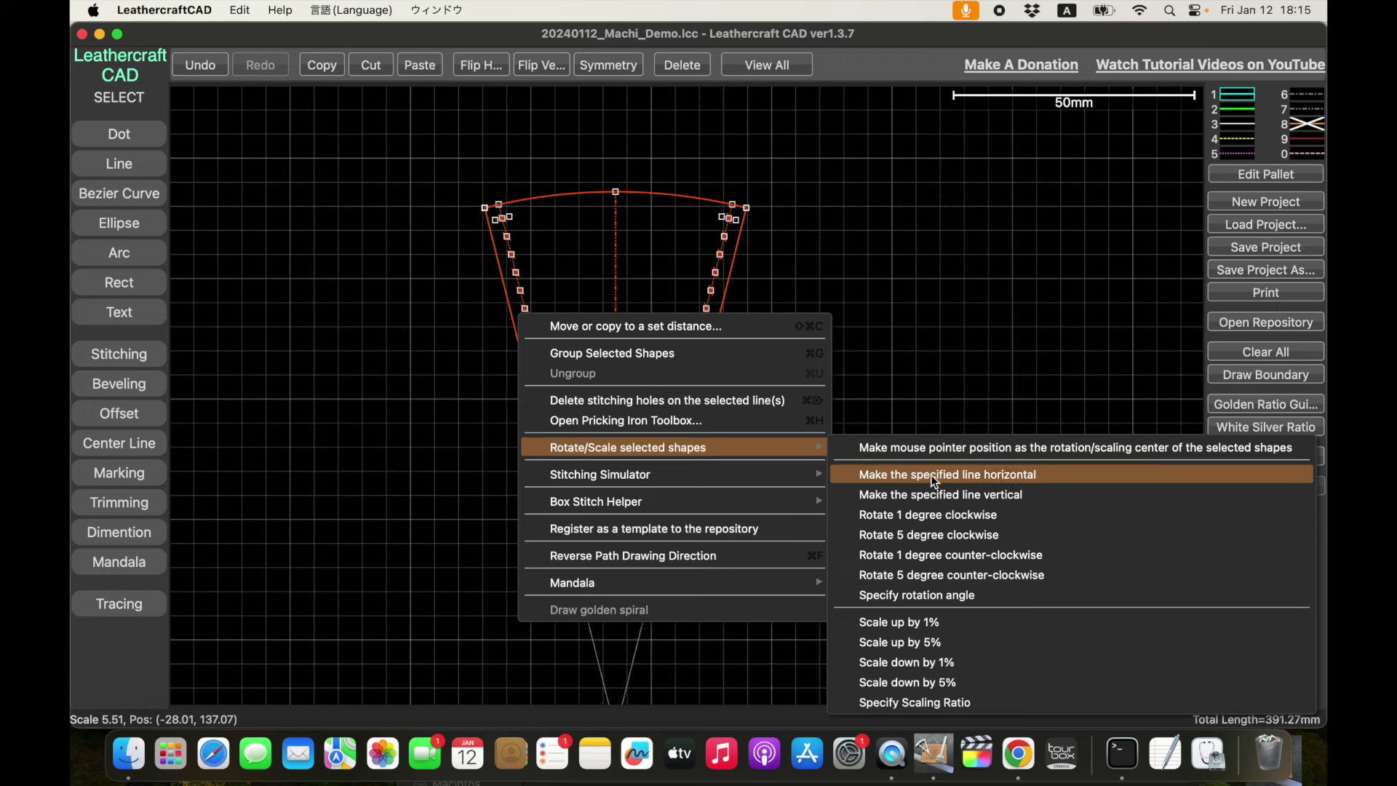
pyautogui.click(966, 497)
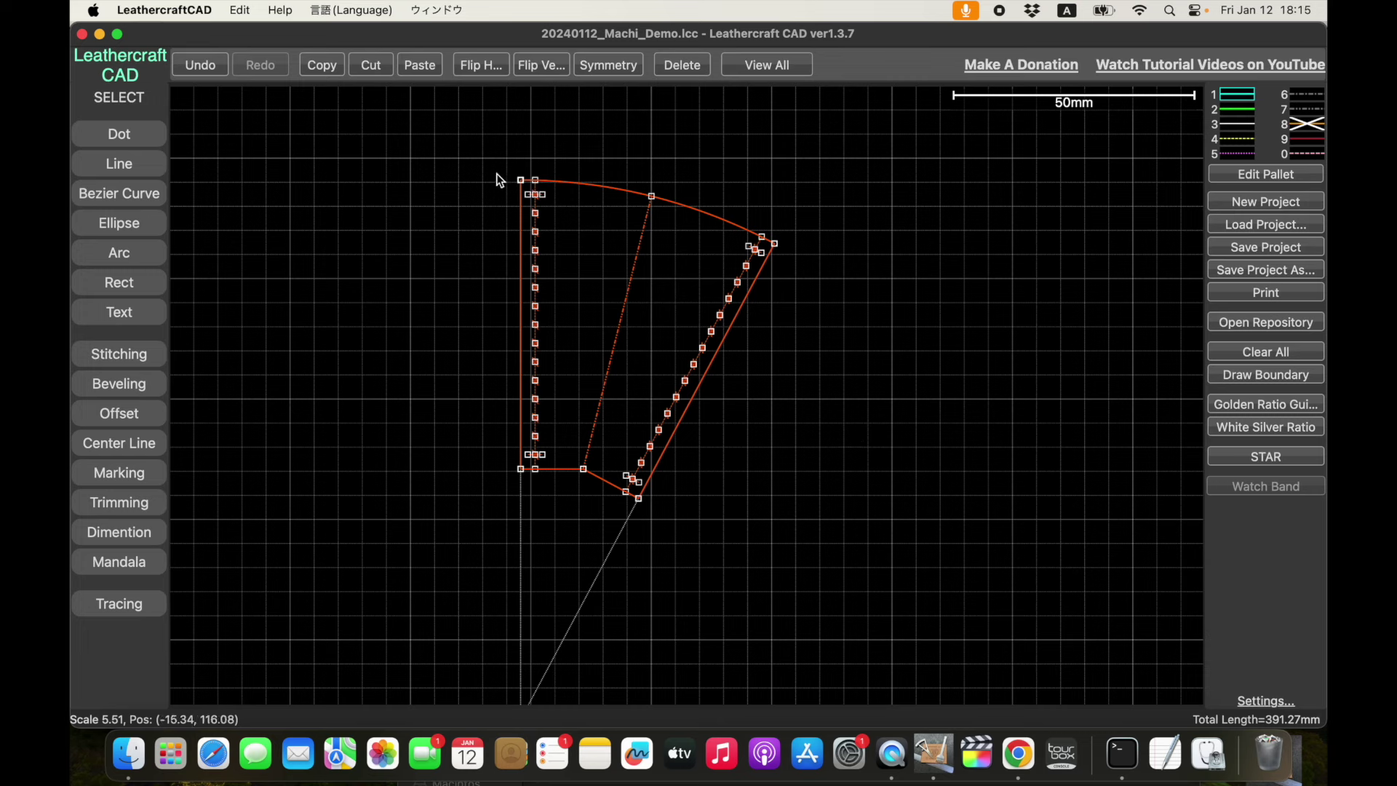
# Paste a horizontally mirrored copy and join it to the left of the original half.
pyautogui.click(431, 68)
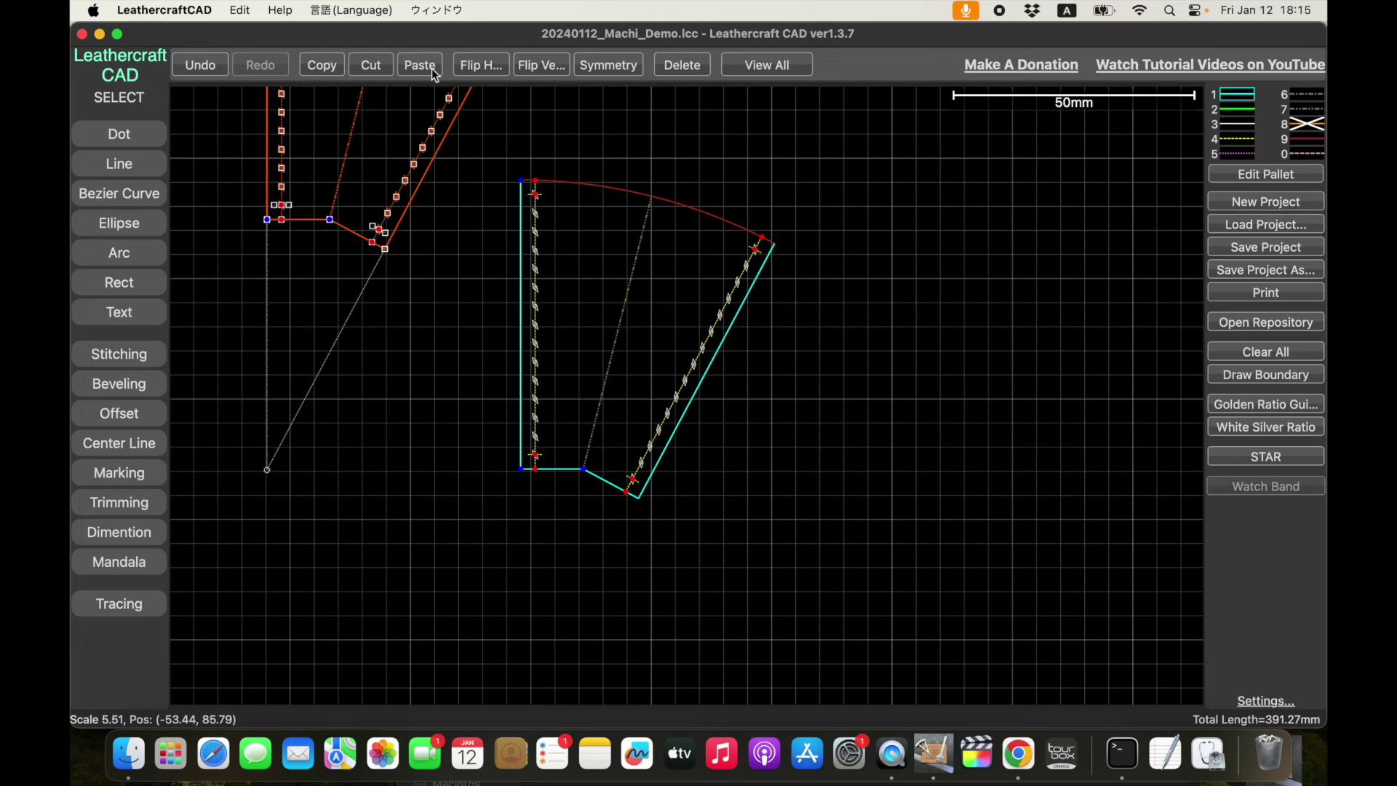
pyautogui.click(482, 64)
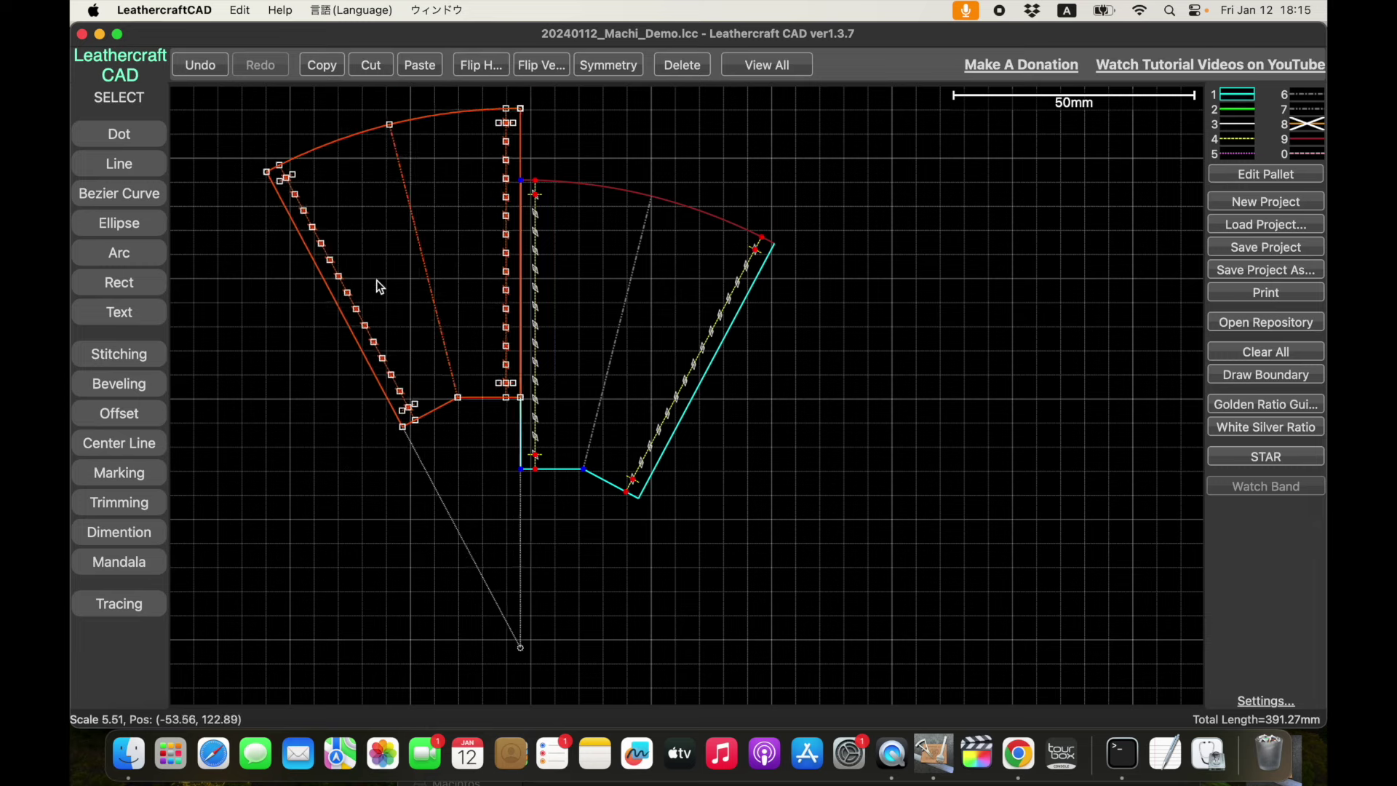
pyautogui.click(392, 347)
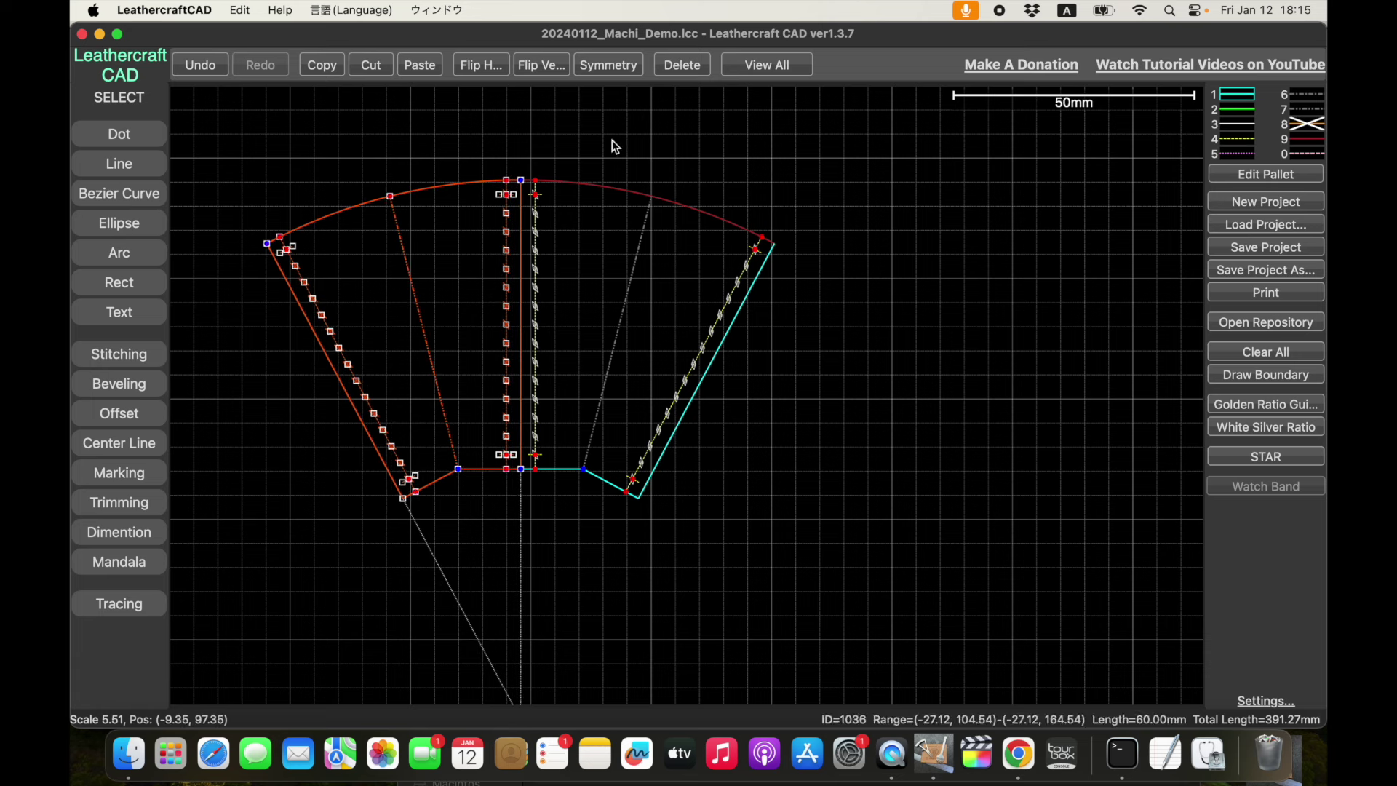
pyautogui.click(613, 138)
pyautogui.click(523, 254)
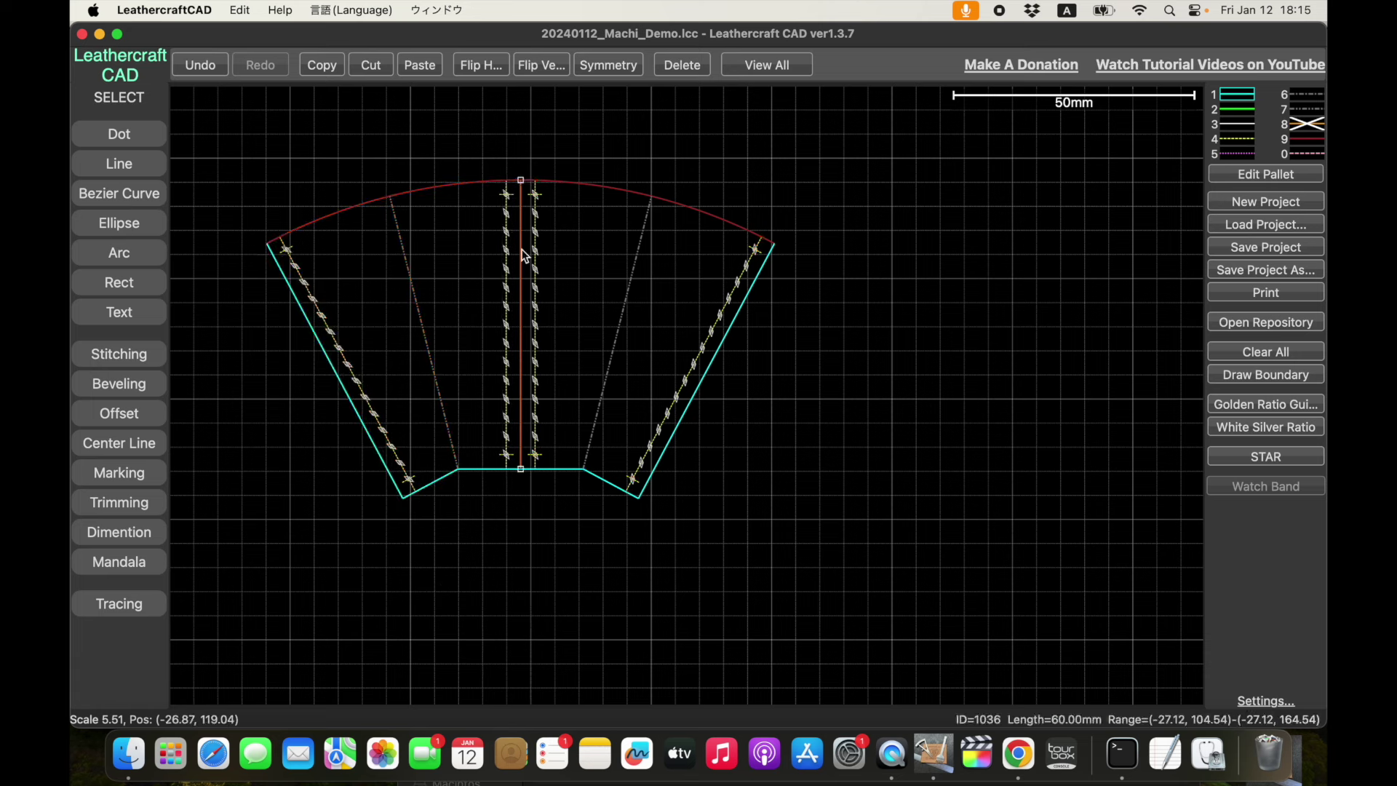
pyautogui.click(523, 254)
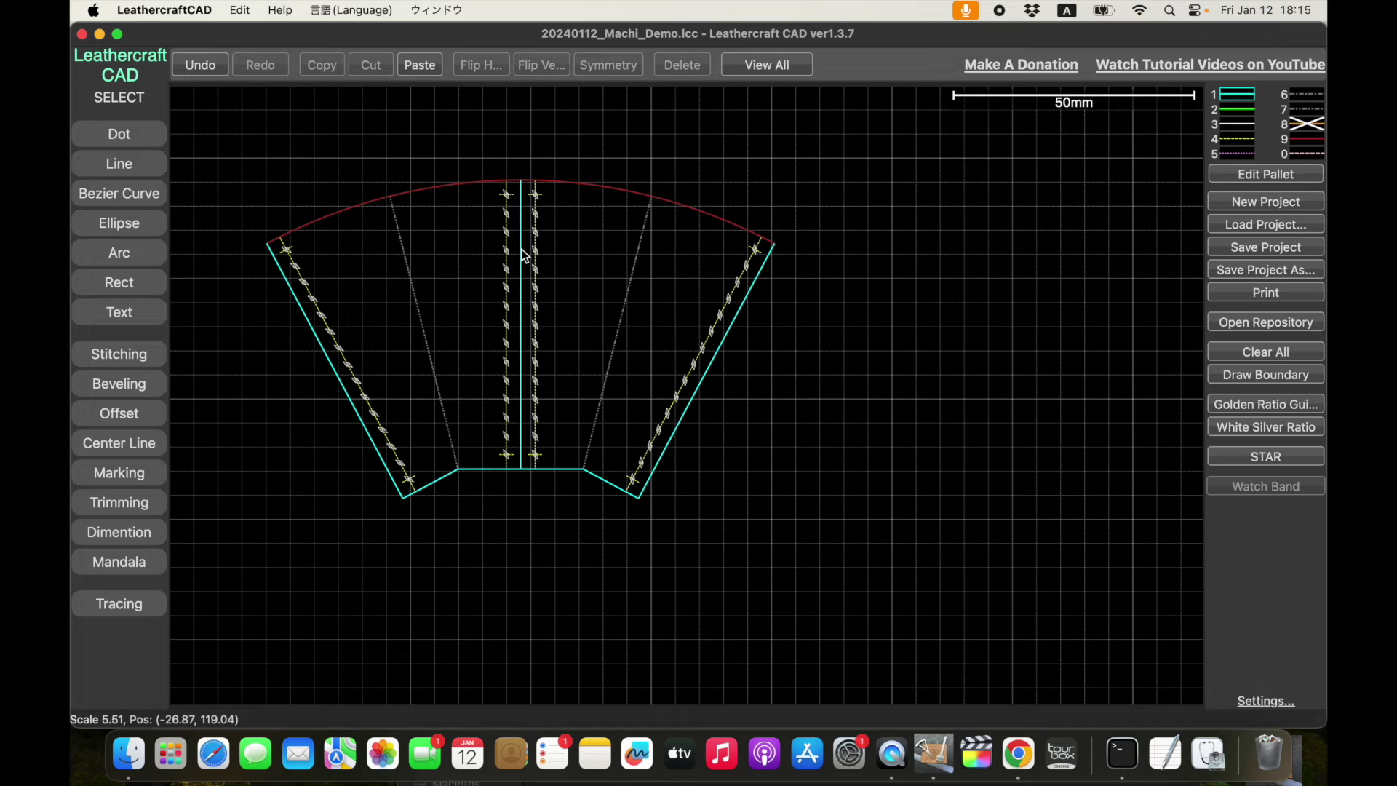
pyautogui.scroll(-3, 771, 336)
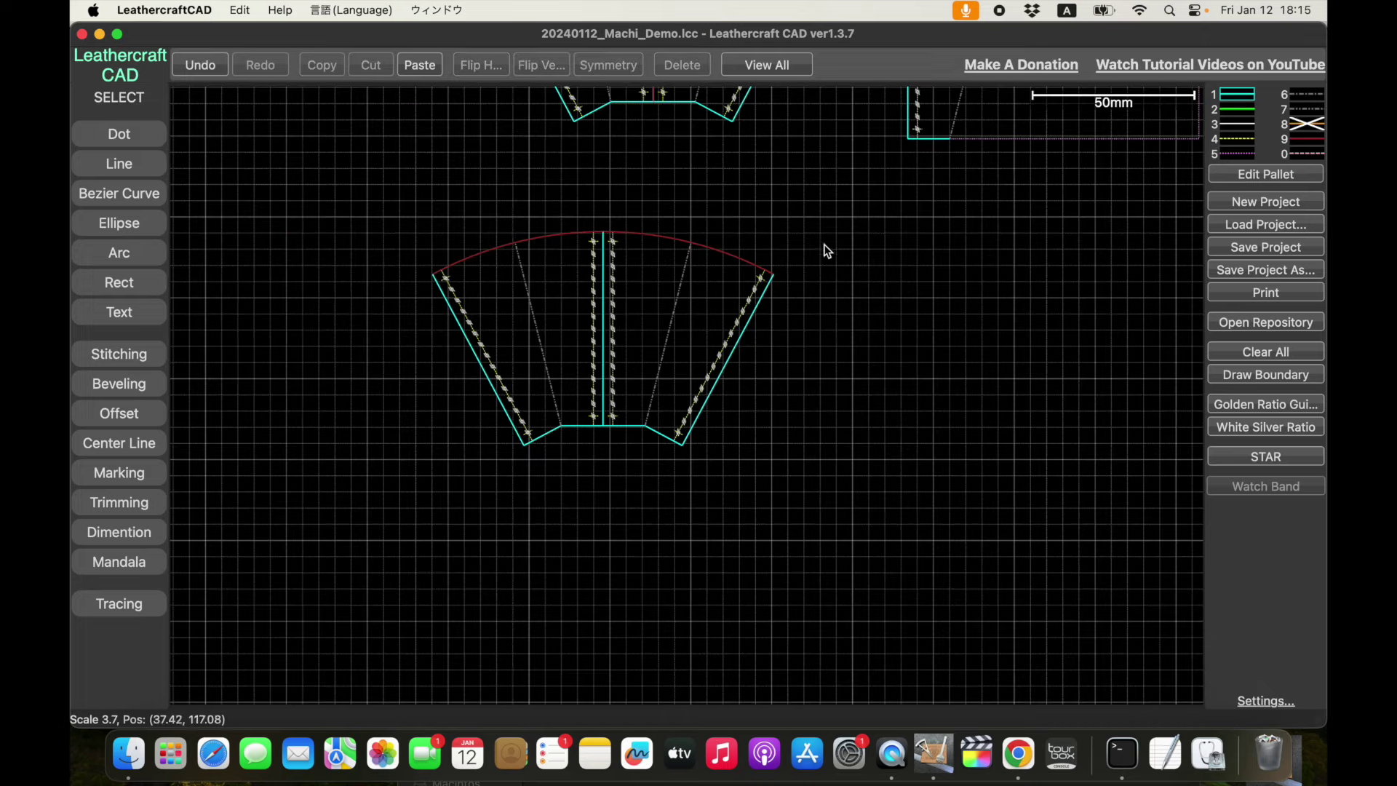
# Pan the canvas down and box-select the whole upper gusset piece.
pyautogui.moveTo(823, 249); pyautogui.dragTo(763, 409)
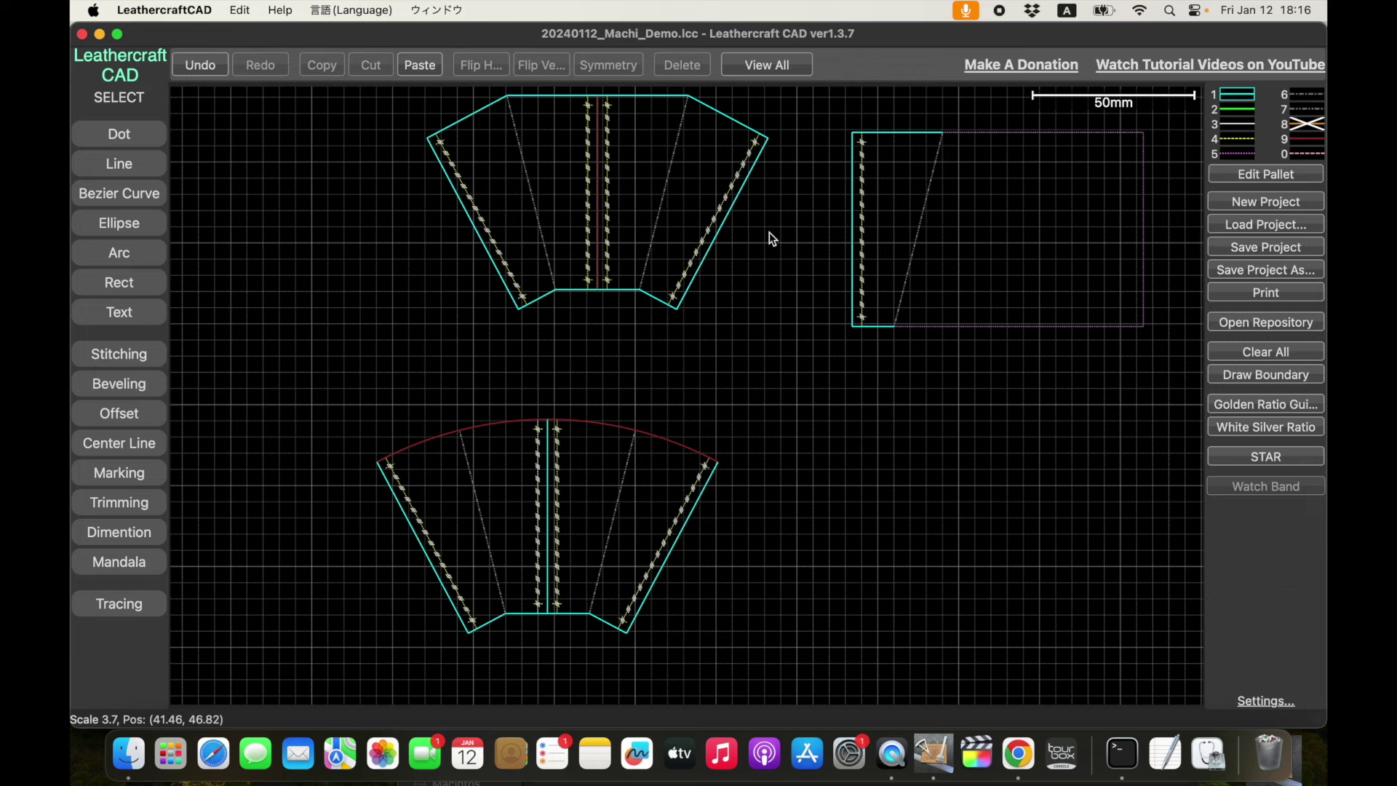
pyautogui.moveTo(770, 233); pyautogui.dragTo(767, 277)
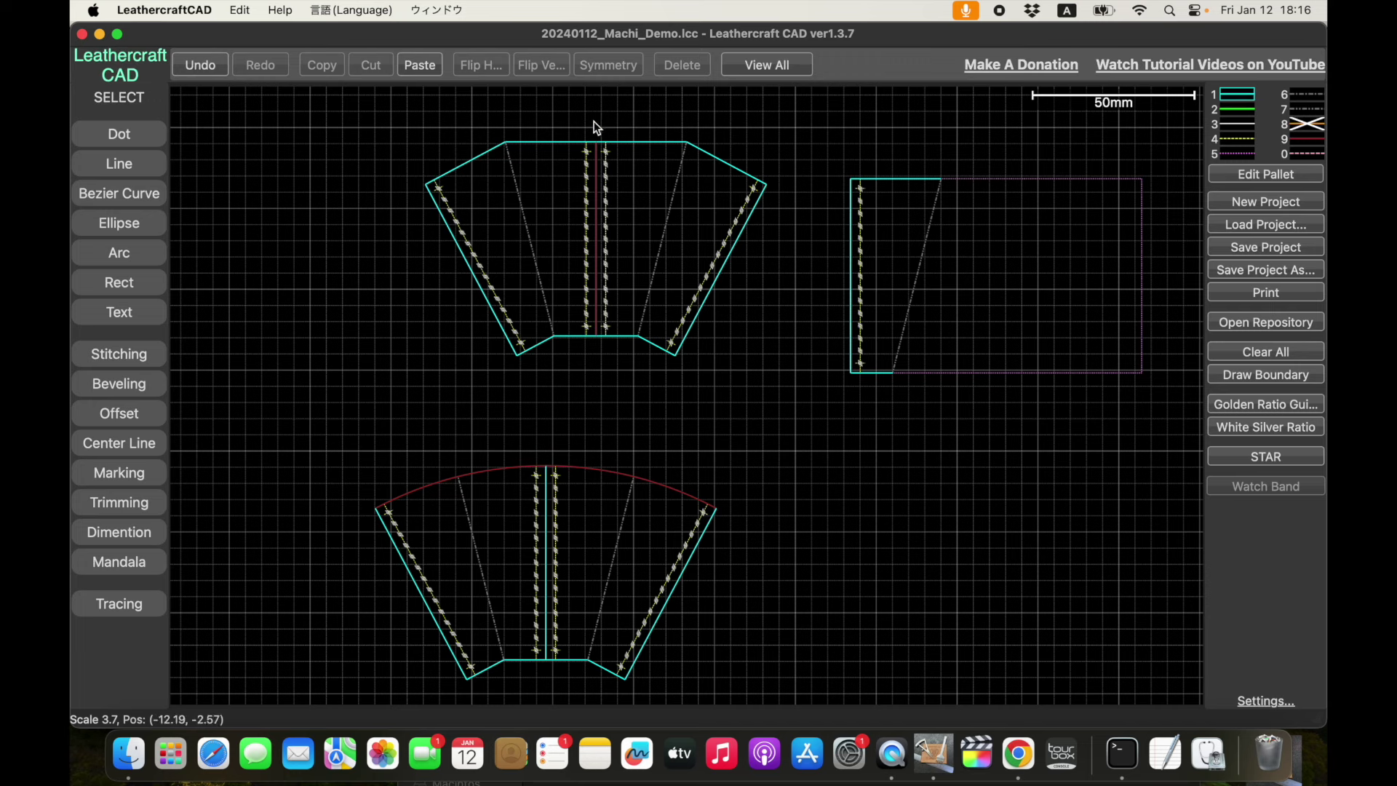
pyautogui.moveTo(398, 113); pyautogui.dragTo(787, 387)
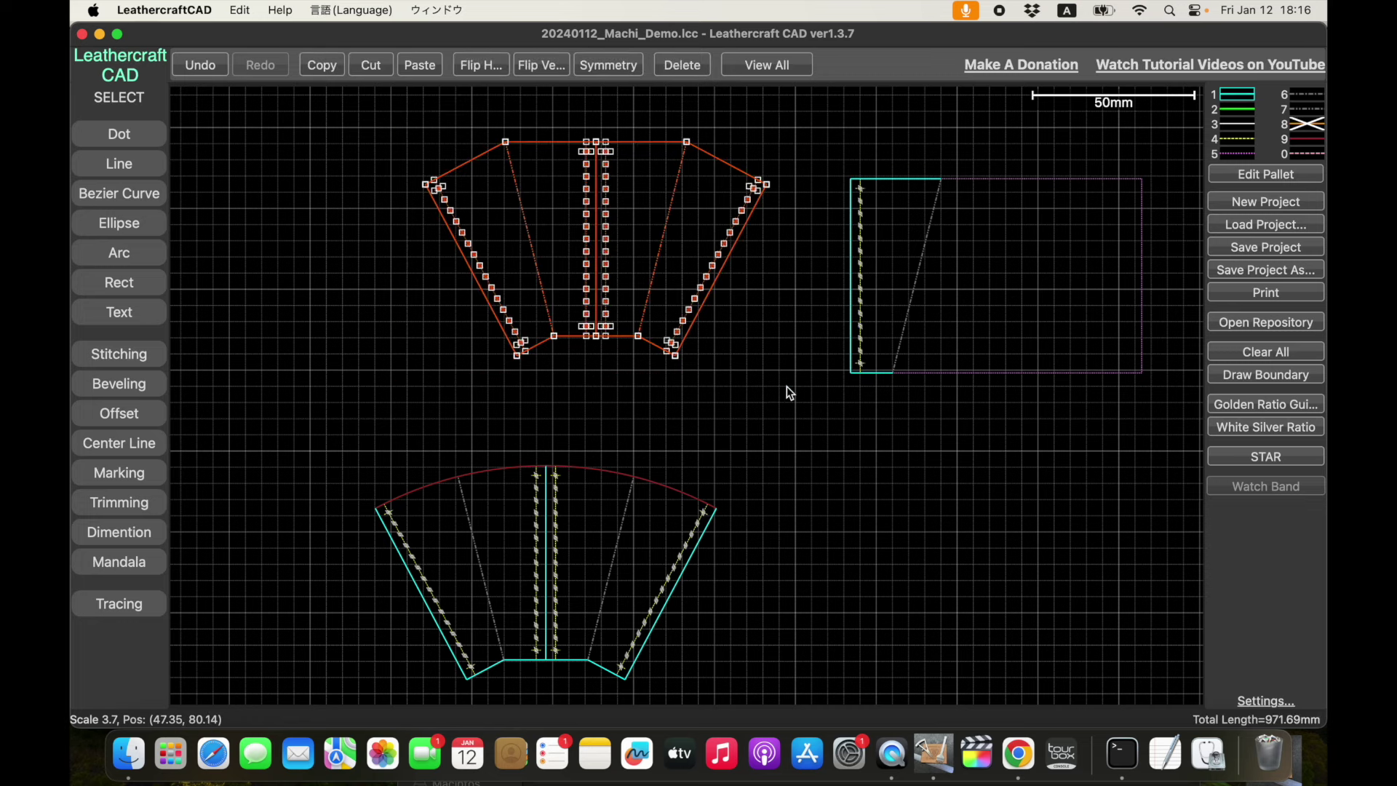
# Rotate the upper piece so its chosen line stands vertical.
pyautogui.click(466, 260)
pyautogui.rightClick(465, 259)
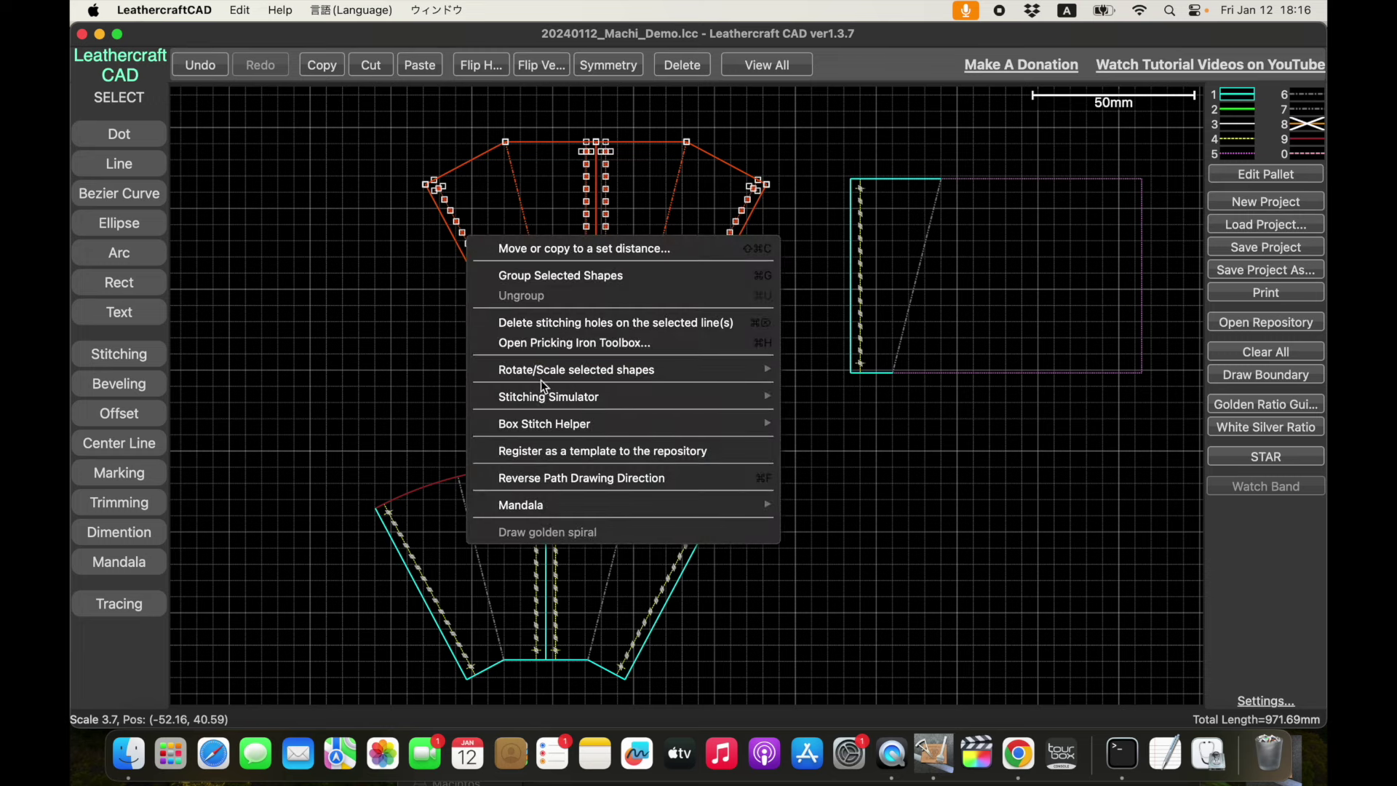
pyautogui.moveTo(576, 370)
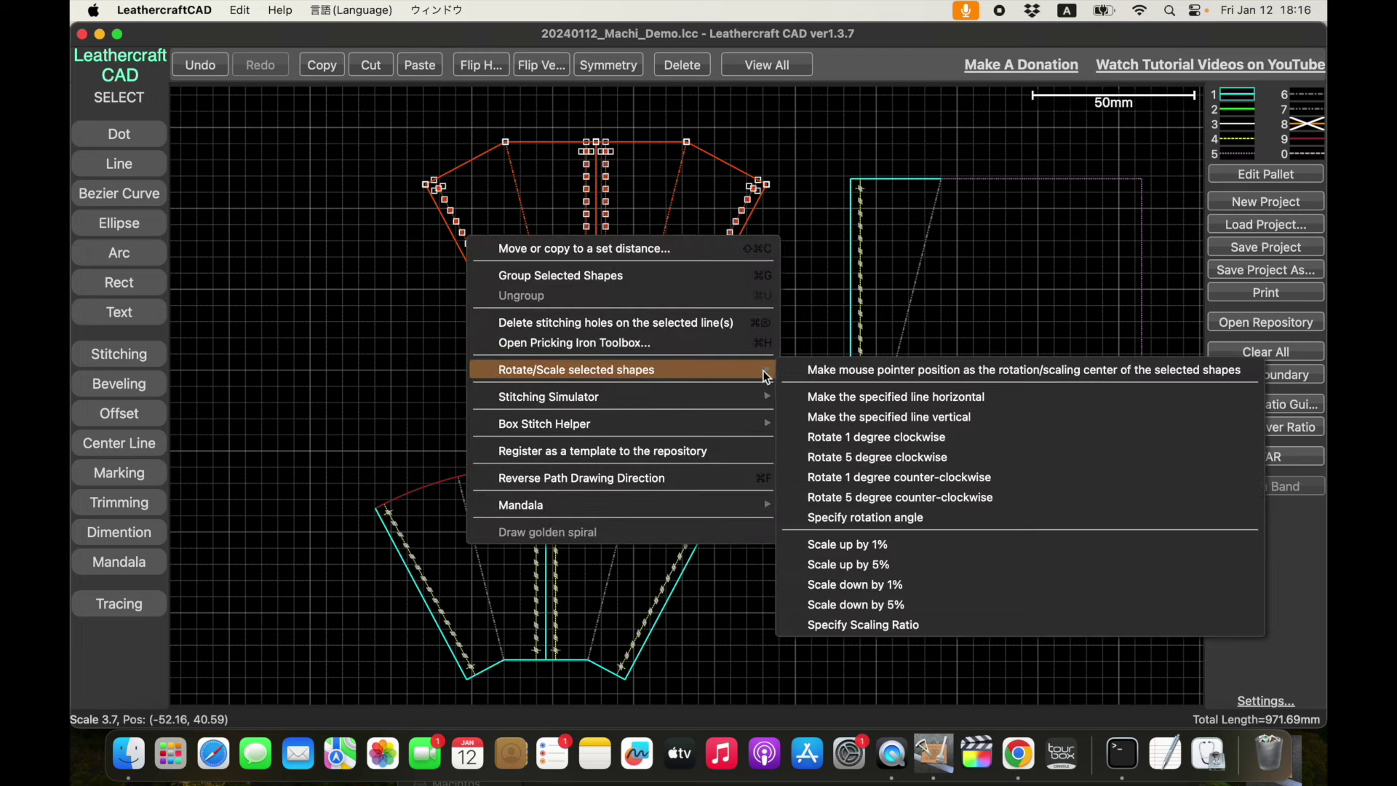
pyautogui.click(889, 417)
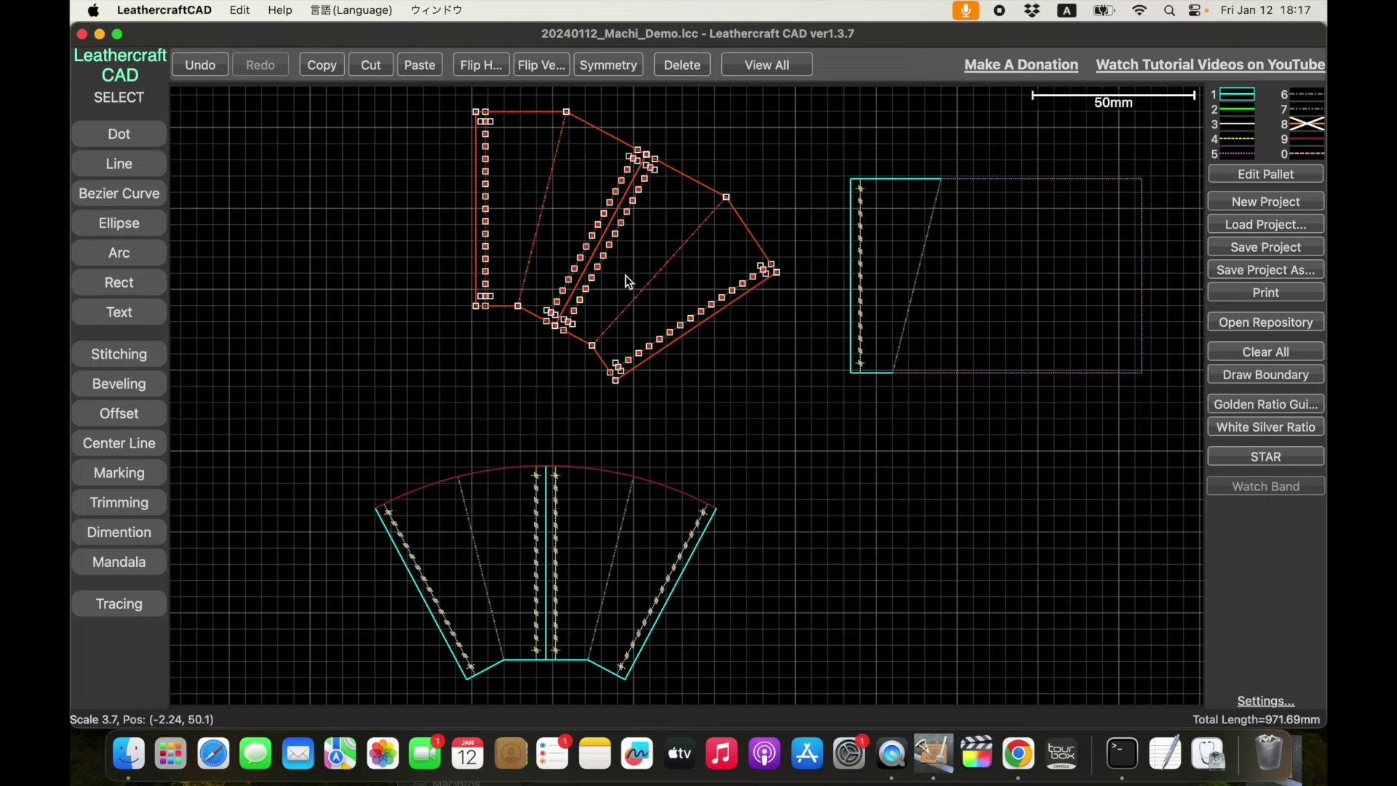
pyautogui.scroll(2, 416, 256)
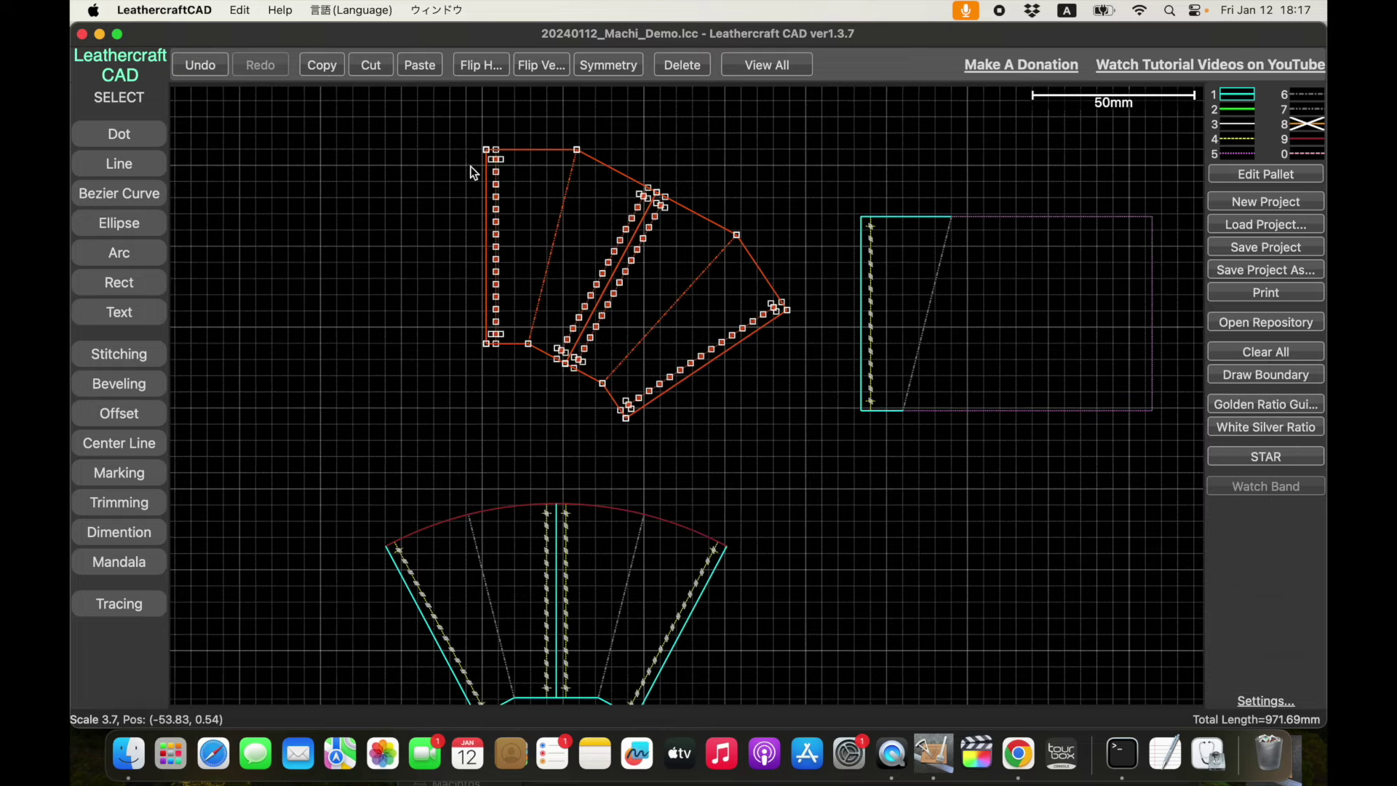
# Copy the left panels, flip them horizontally and join them at the left edge, making six panels.
pyautogui.moveTo(457, 118); pyautogui.dragTo(679, 378)
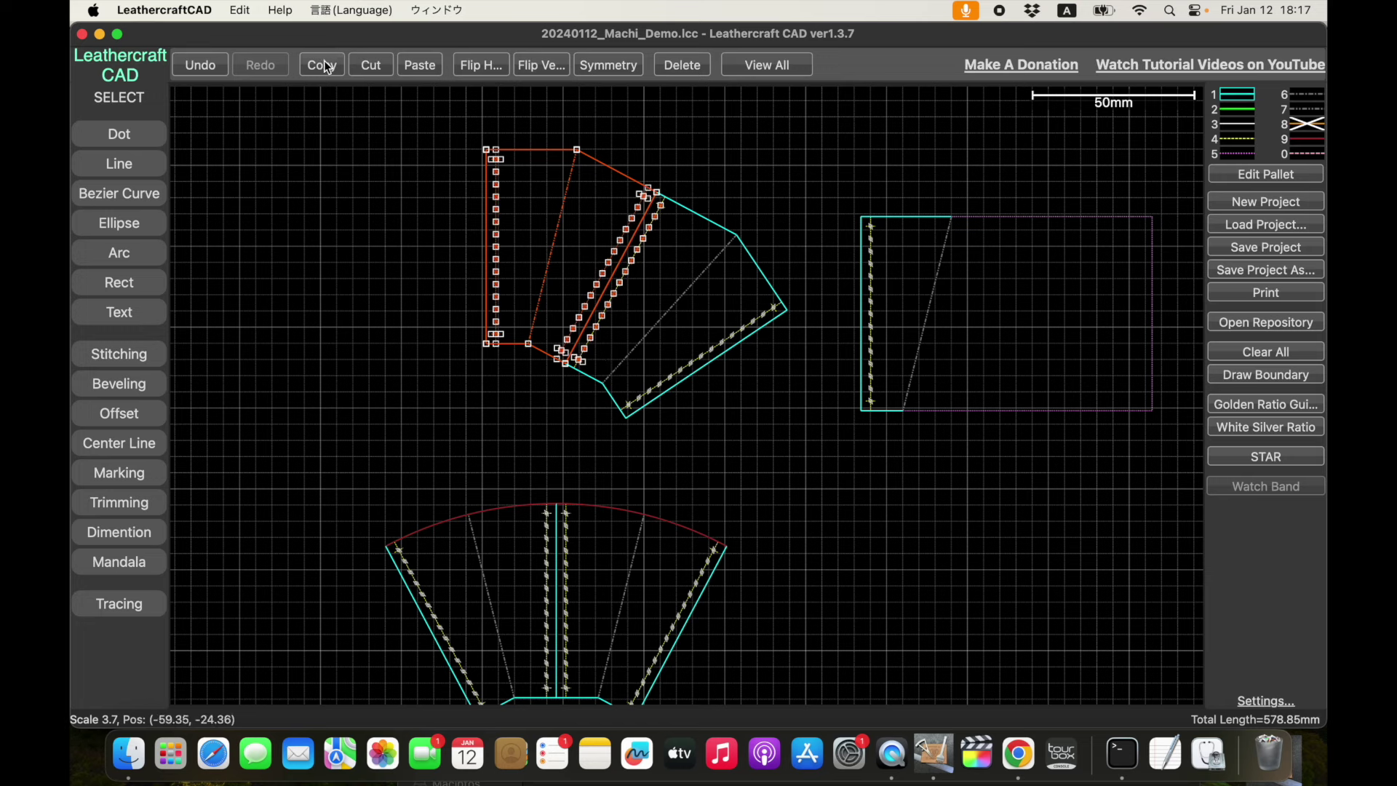
pyautogui.click(416, 70)
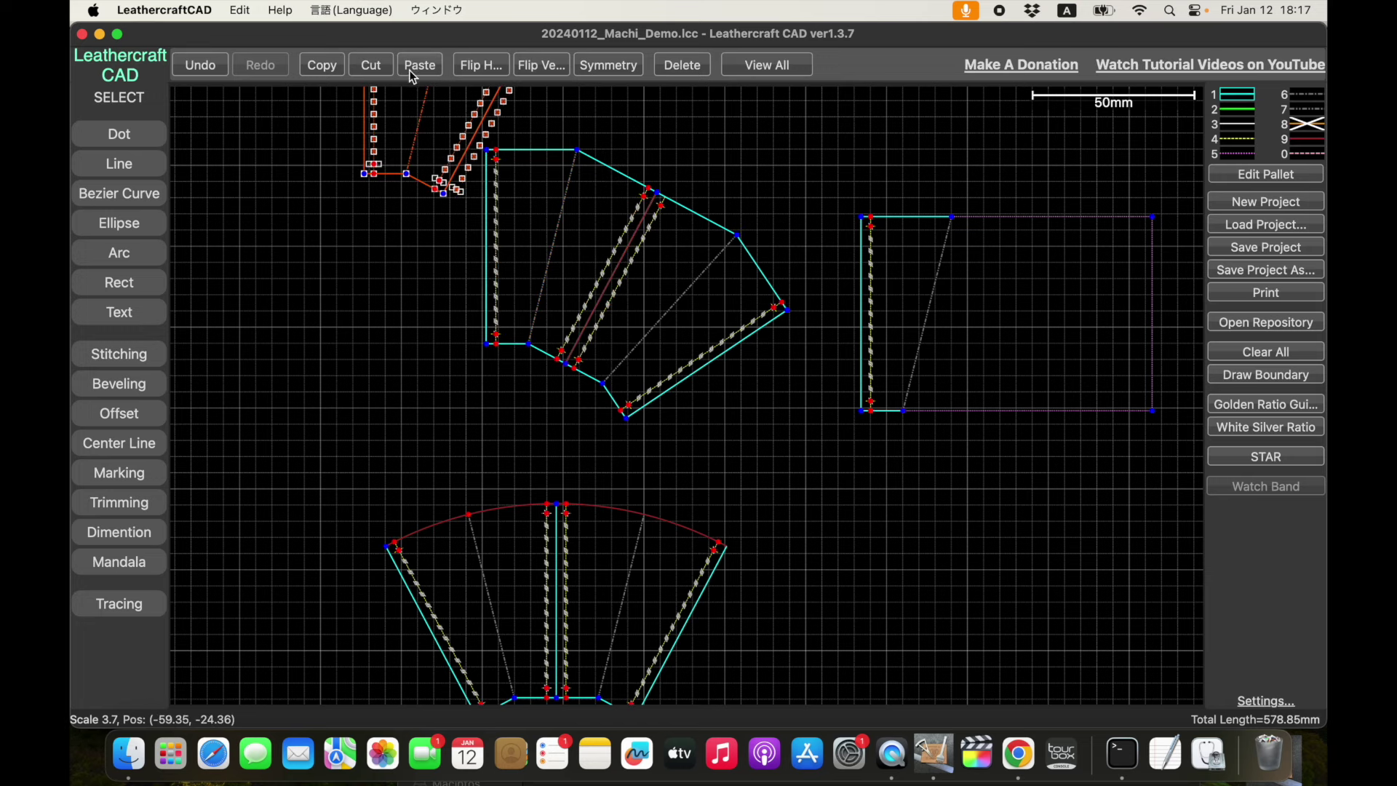
pyautogui.click(494, 72)
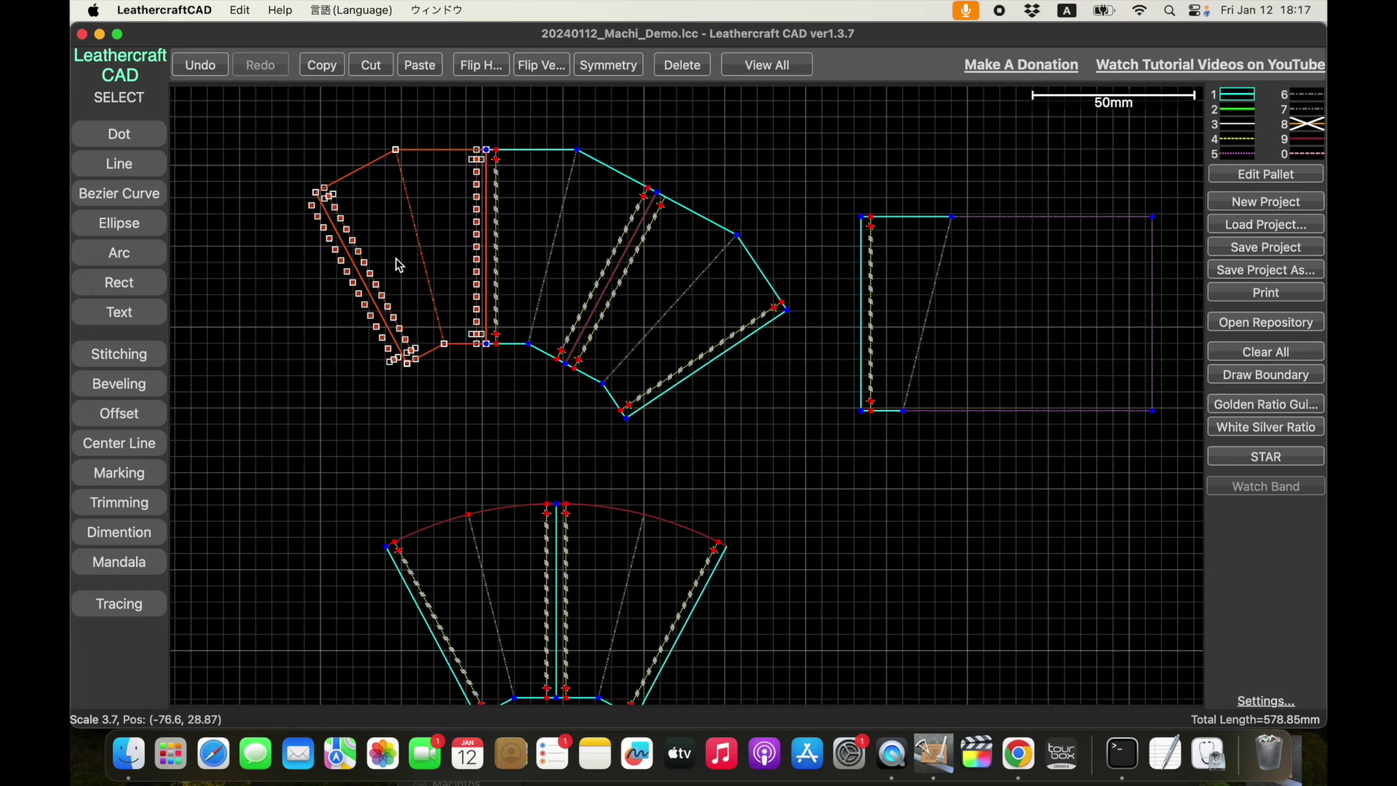
pyautogui.click(458, 410)
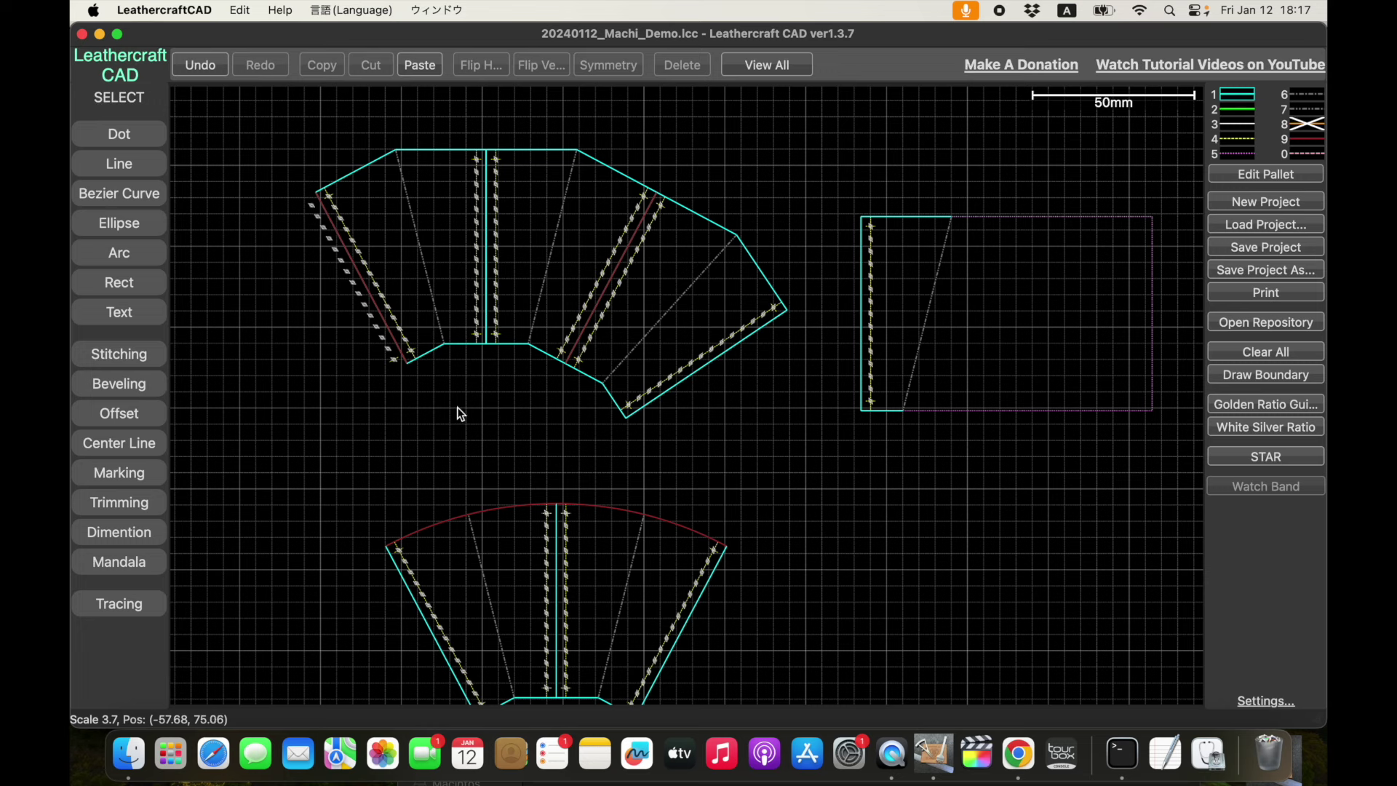
pyautogui.click(489, 239)
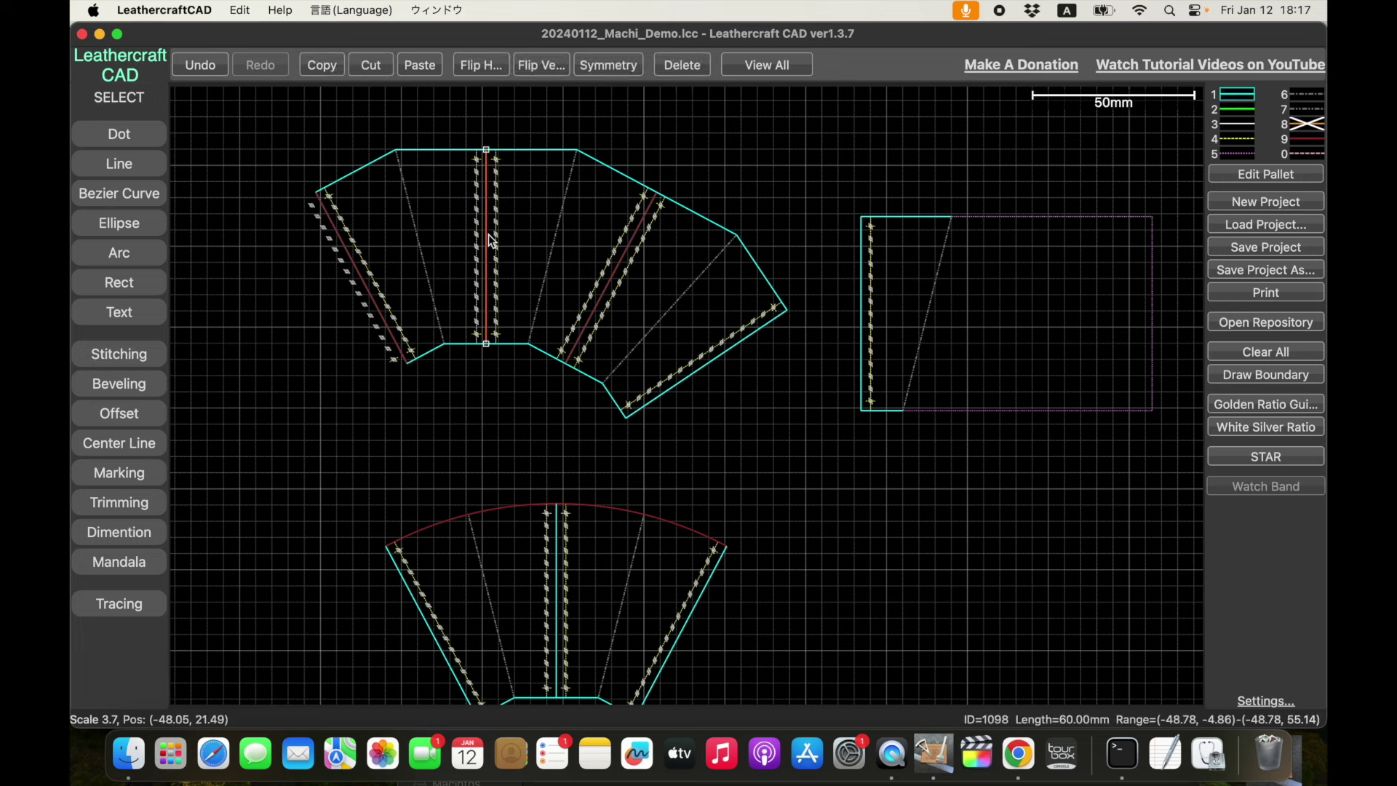
pyautogui.press('super+c')
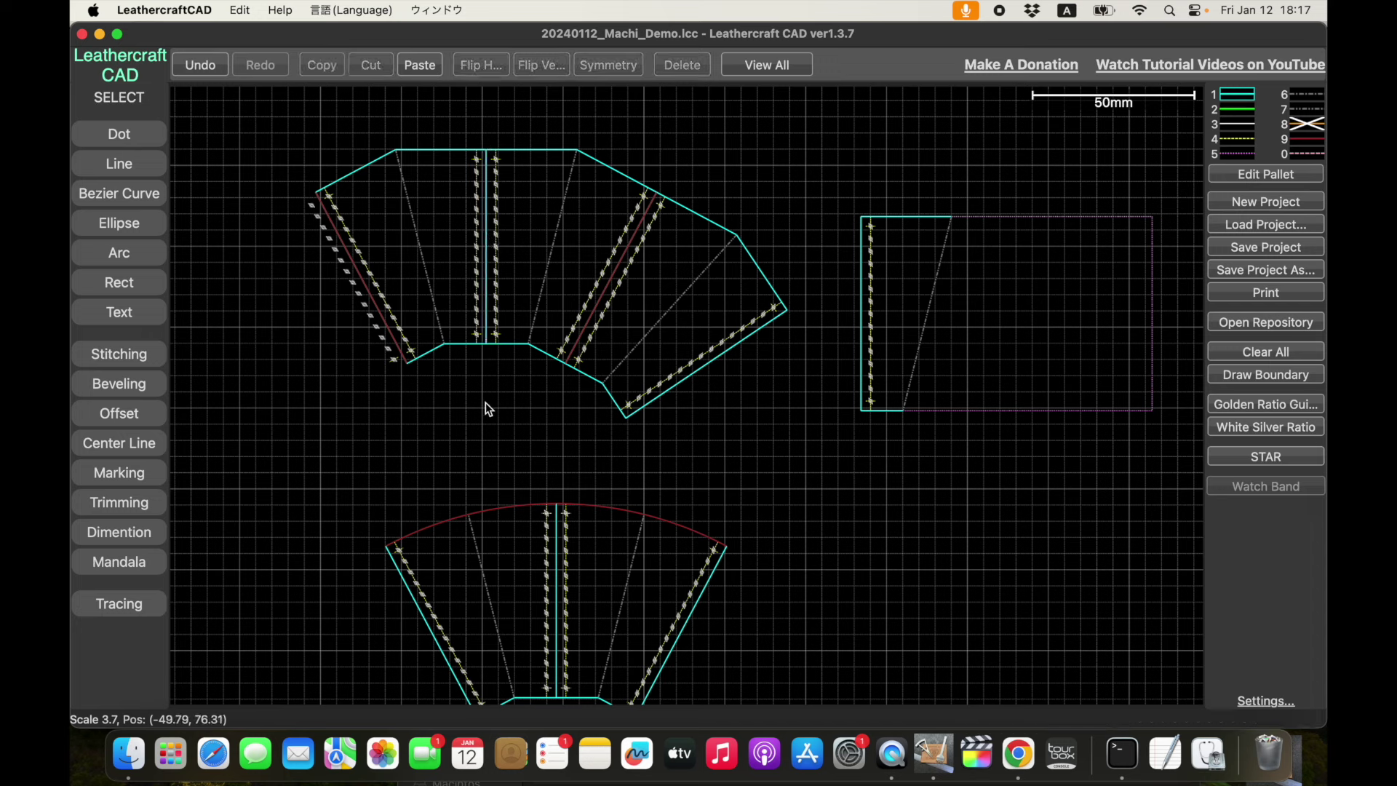
# Give the middle vertical line dark red centre-line style 9 and the leftmost edge cyan style 1.
pyautogui.click(490, 308)
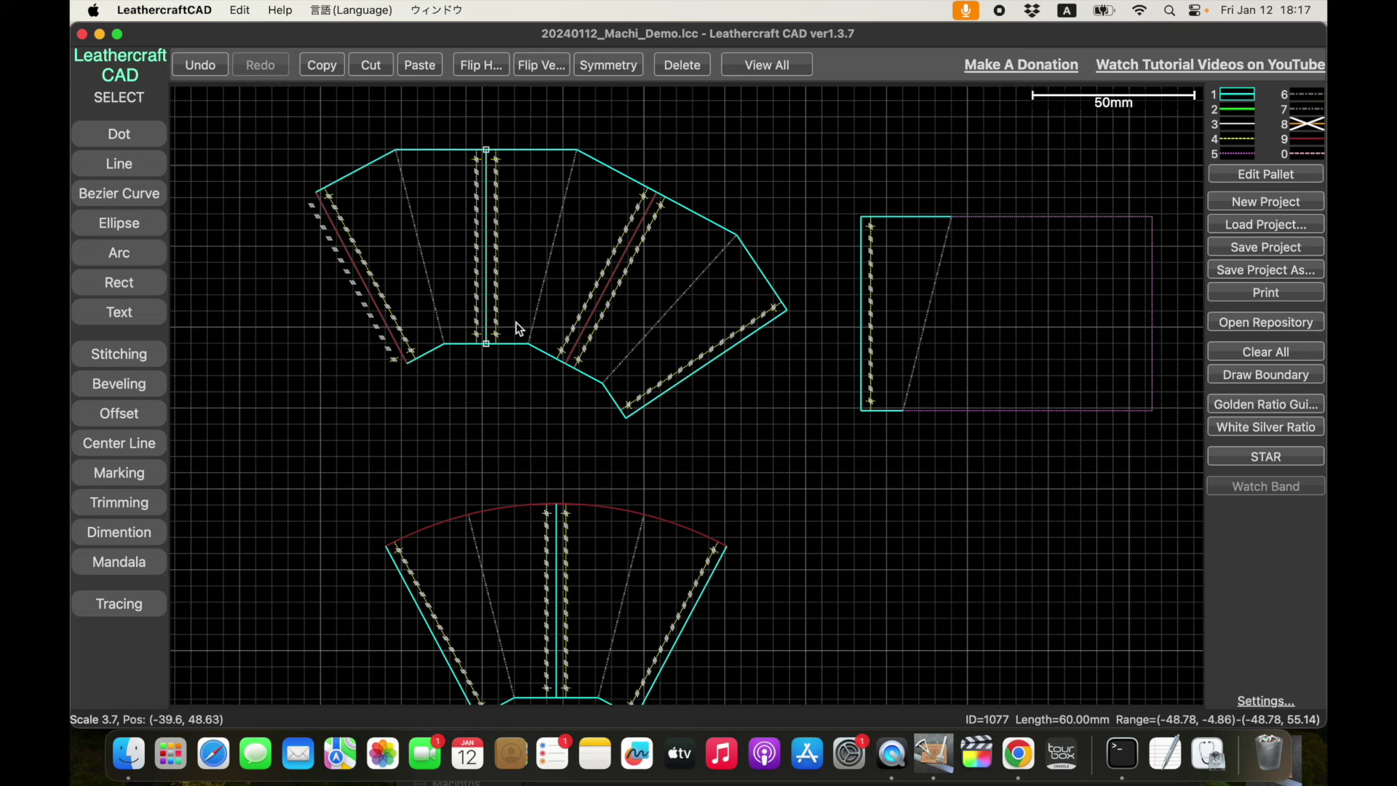
pyautogui.click(517, 326)
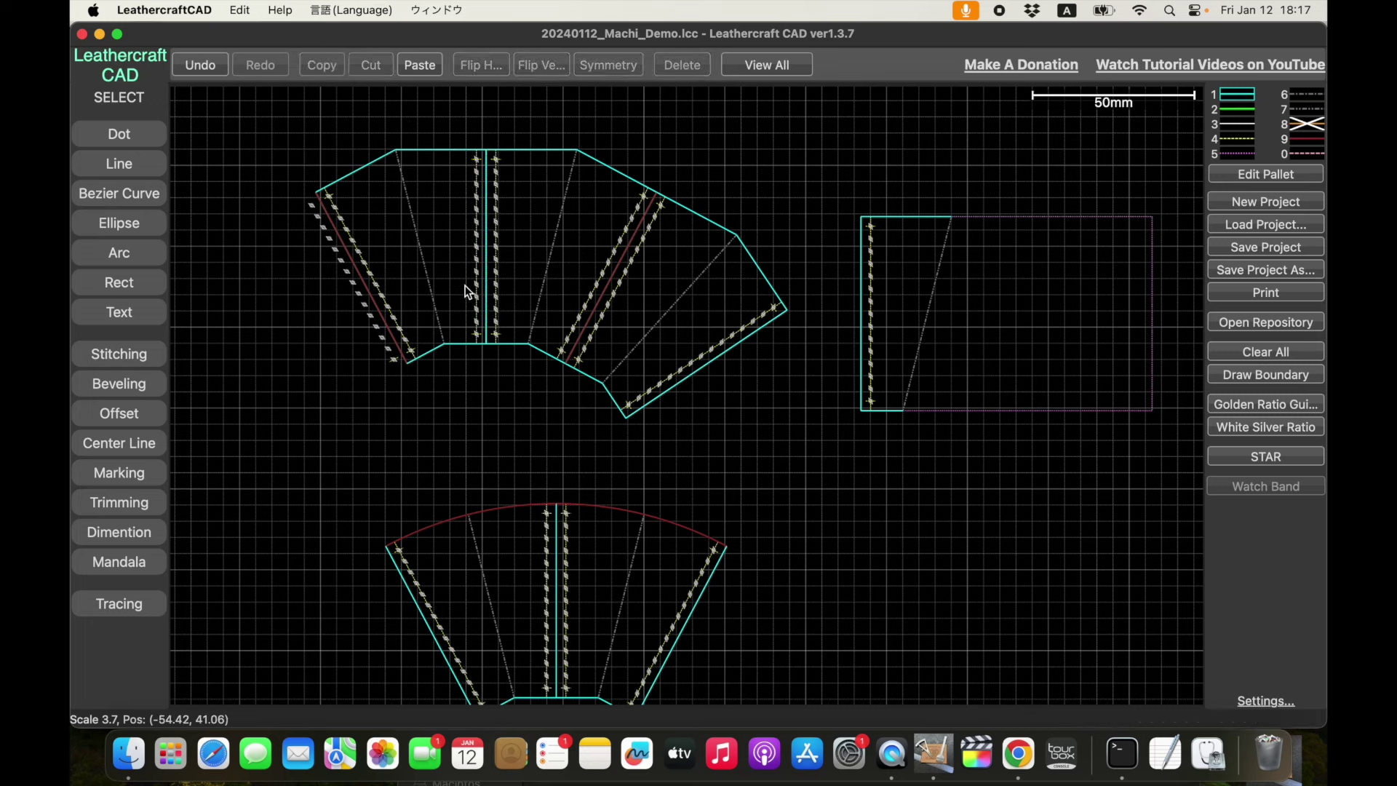
pyautogui.click(486, 262)
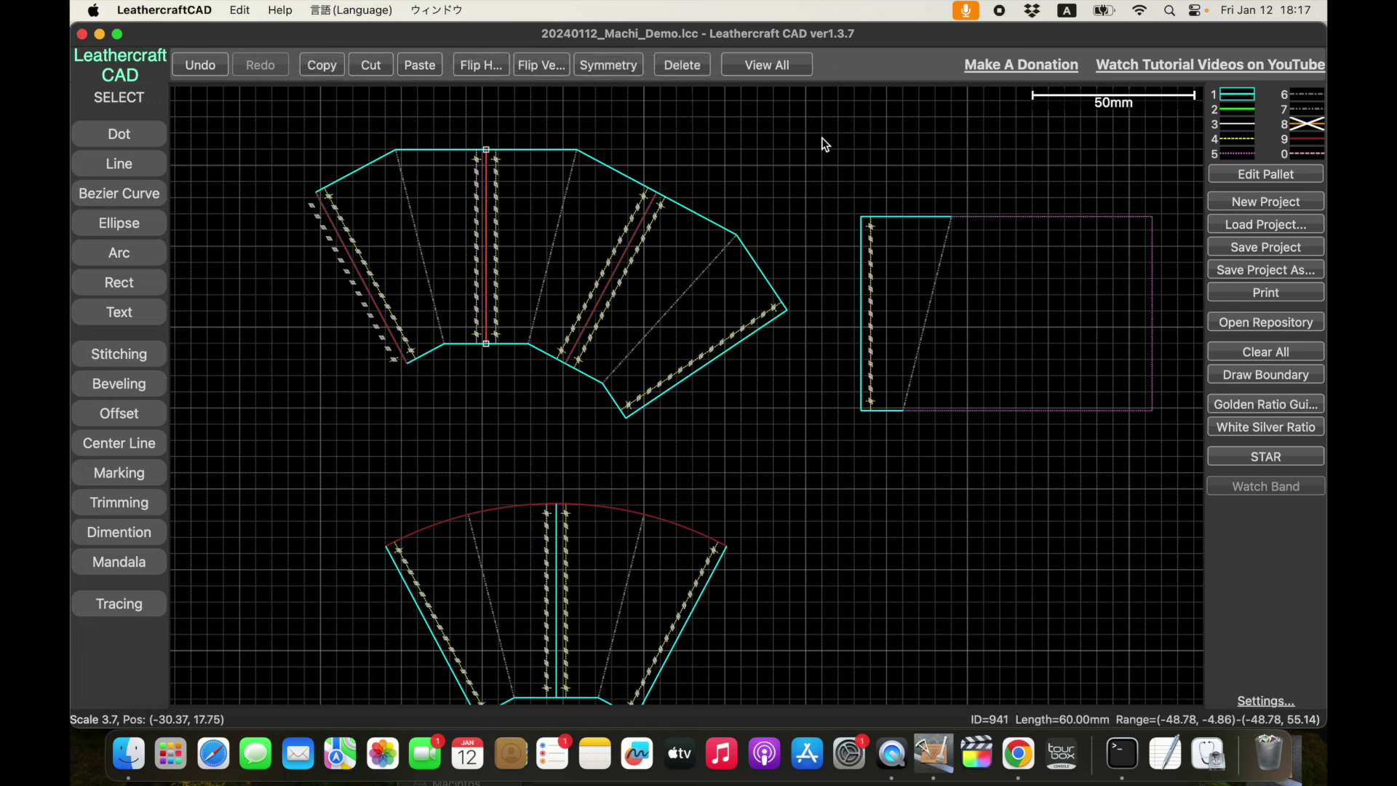
pyautogui.click(1304, 141)
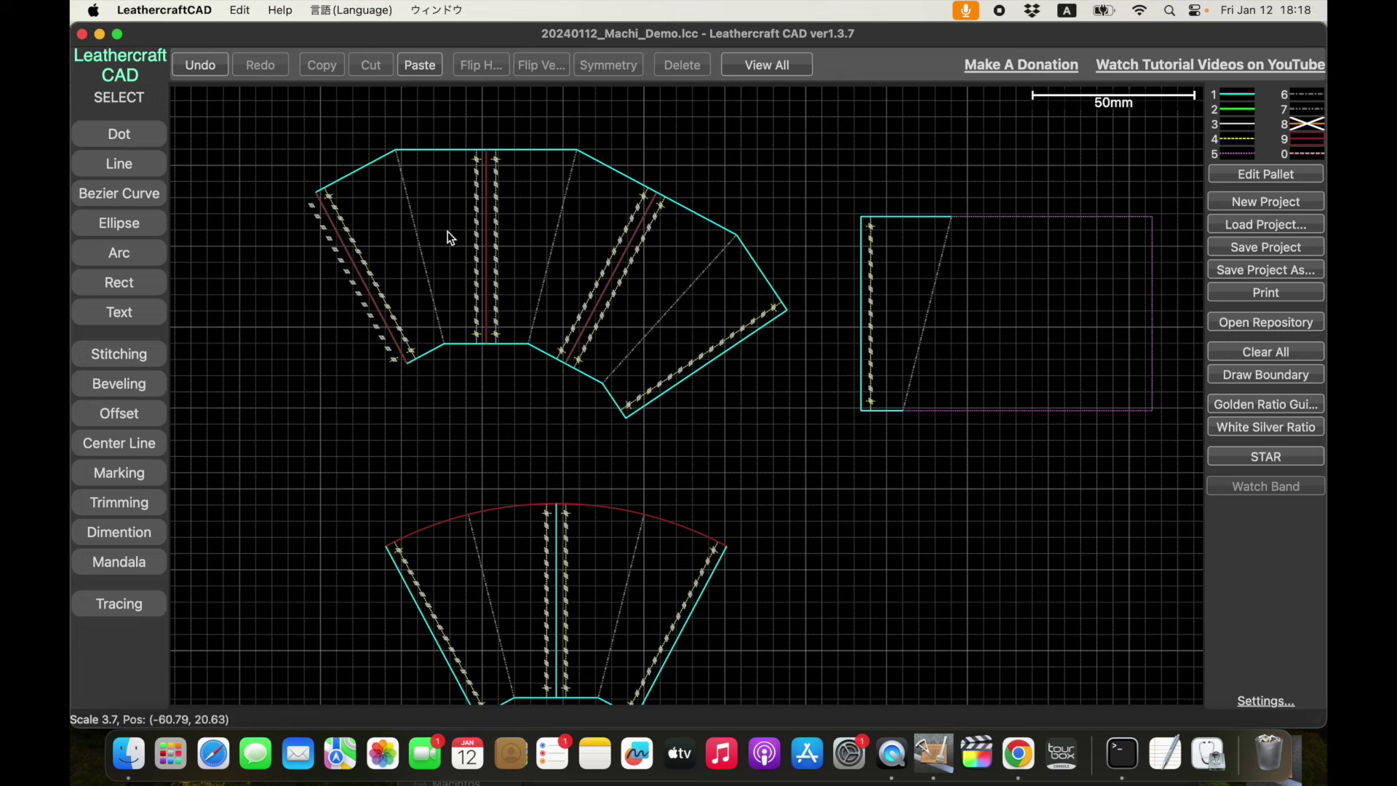
pyautogui.click(351, 259)
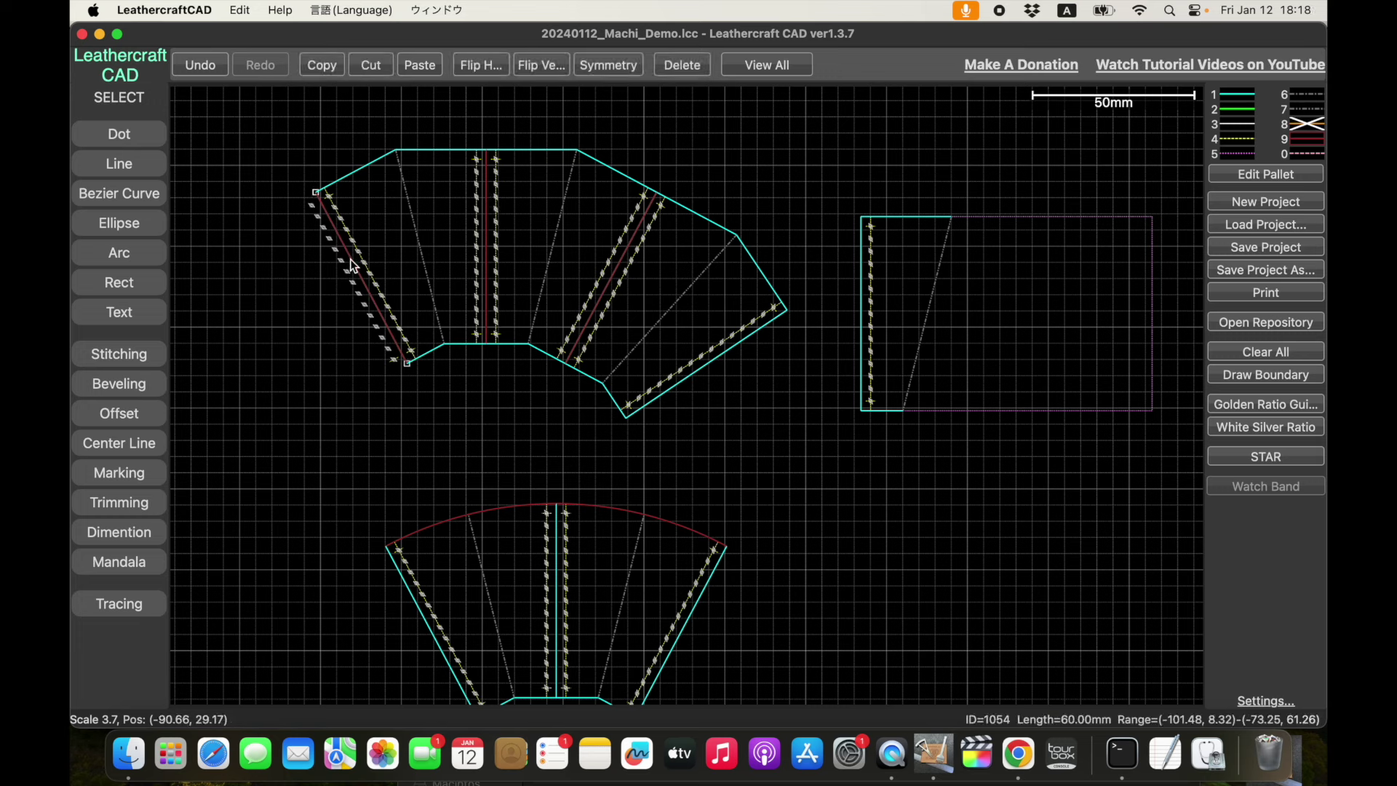
pyautogui.click(1253, 98)
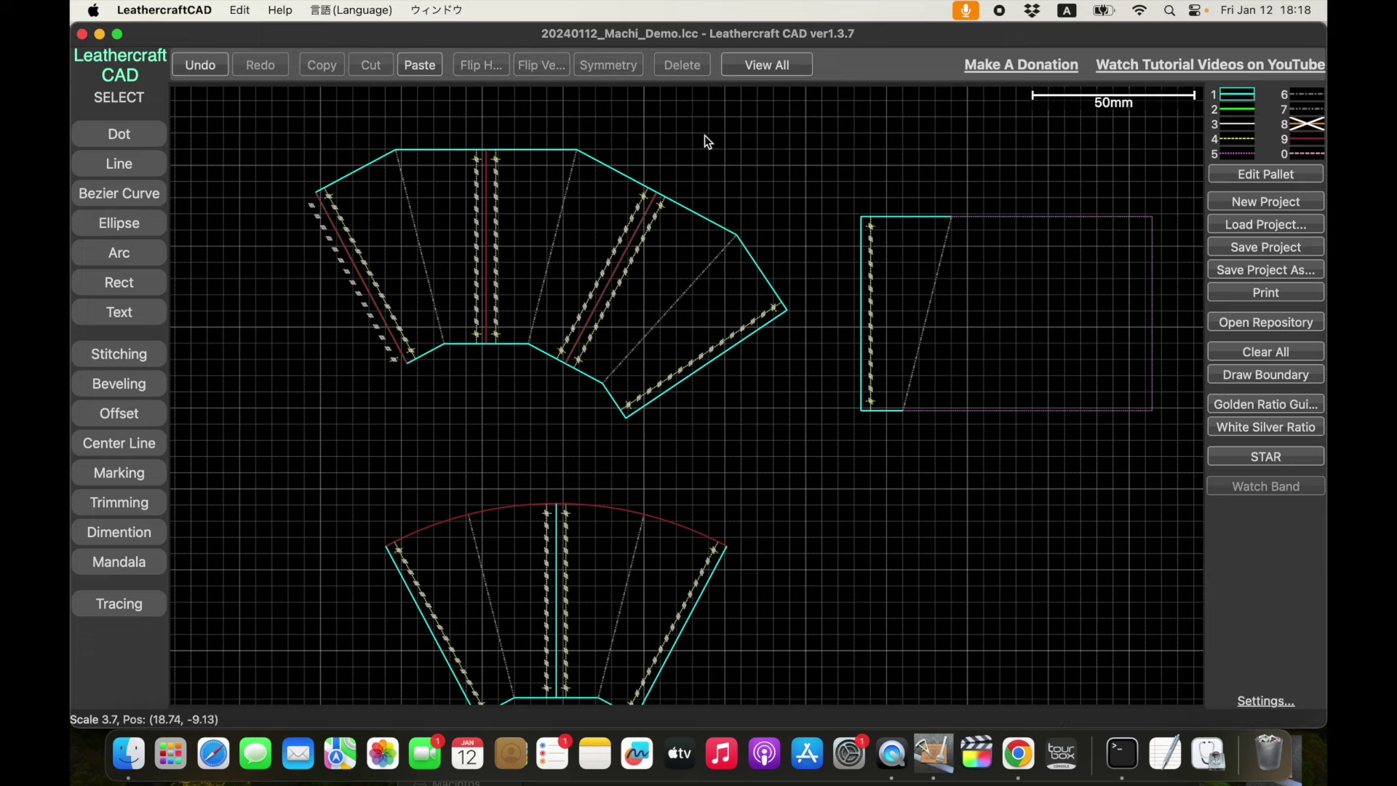
# Zoom in on the loose stitch-hole column left of the seam, test-selecting its stray marks.
pyautogui.scroll(1, 269, 271)
pyautogui.scroll(5, 294, 271)
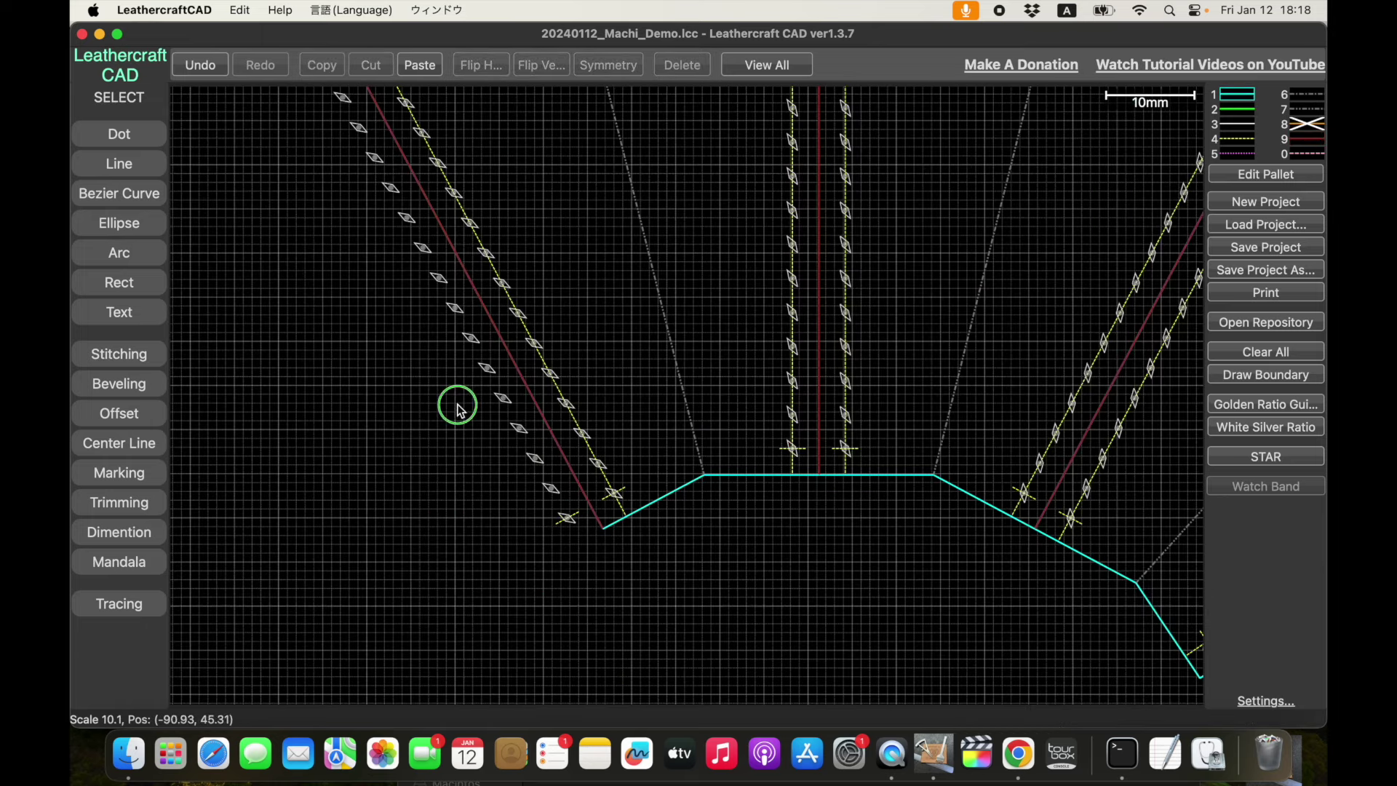
pyautogui.moveTo(458, 407); pyautogui.dragTo(580, 513)
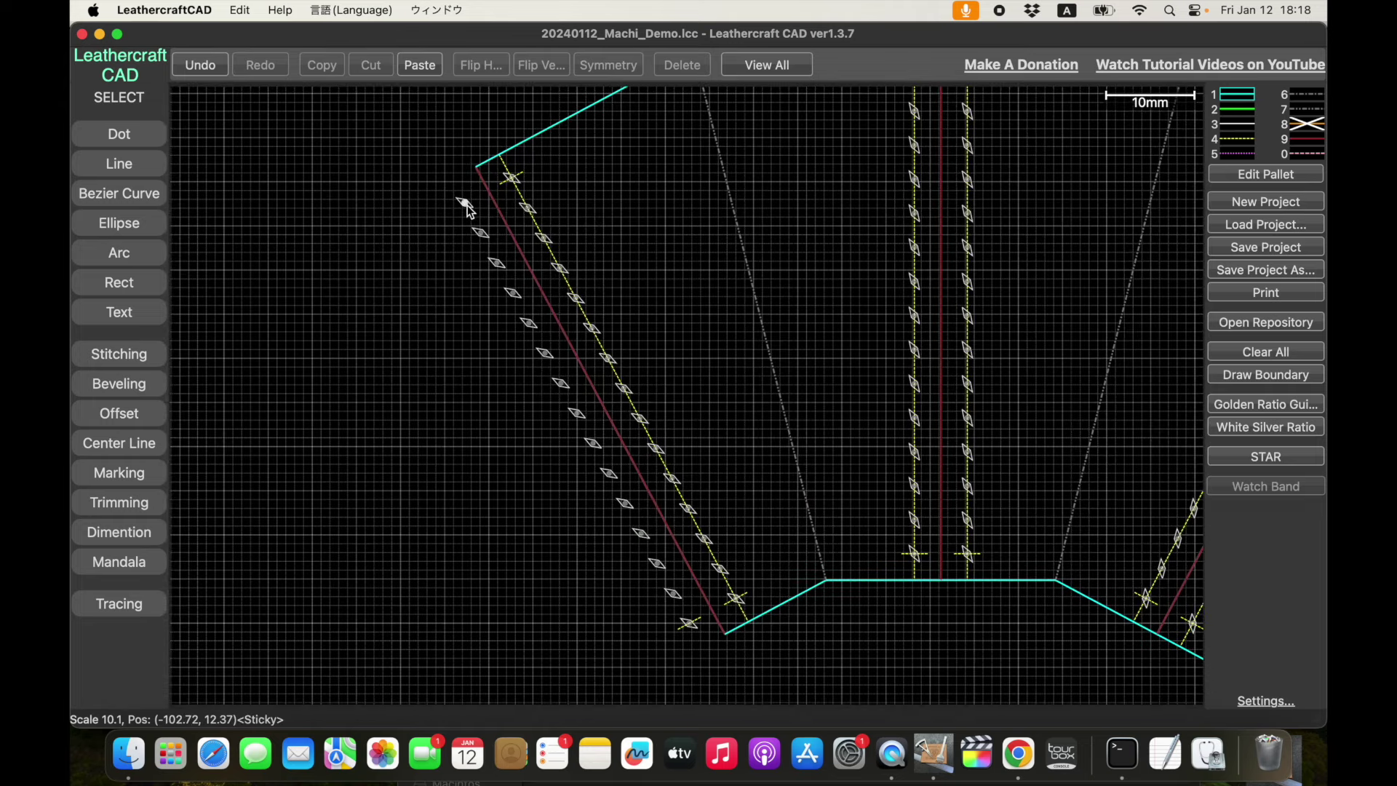
pyautogui.click(468, 210)
pyautogui.keyDown('shift'); pyautogui.click(479, 236); pyautogui.keyUp('shift')
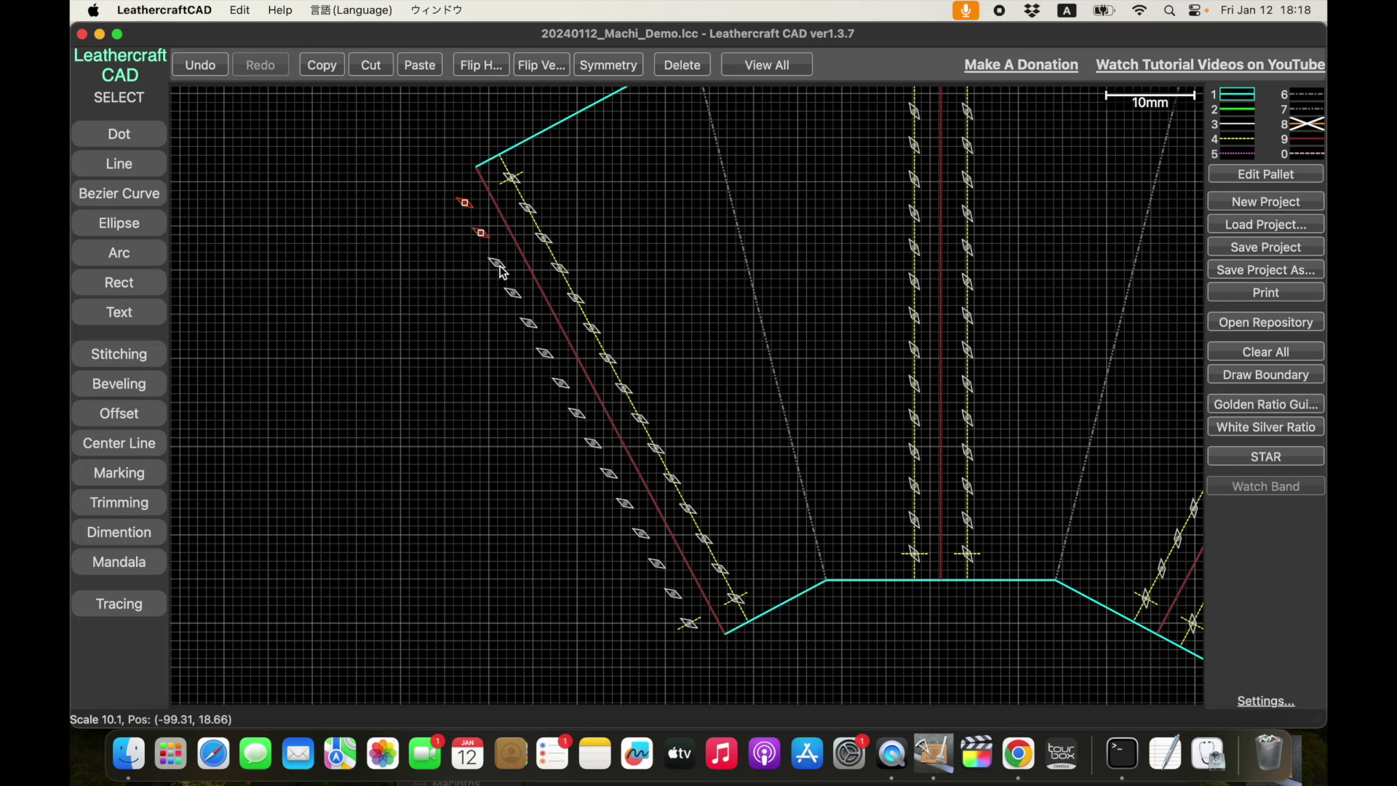
pyautogui.keyDown('shift'); pyautogui.click(498, 265); pyautogui.keyUp('shift')
pyautogui.keyDown('shift'); pyautogui.click(514, 294); pyautogui.keyUp('shift')
pyautogui.keyDown('shift'); pyautogui.click(535, 330); pyautogui.keyUp('shift')
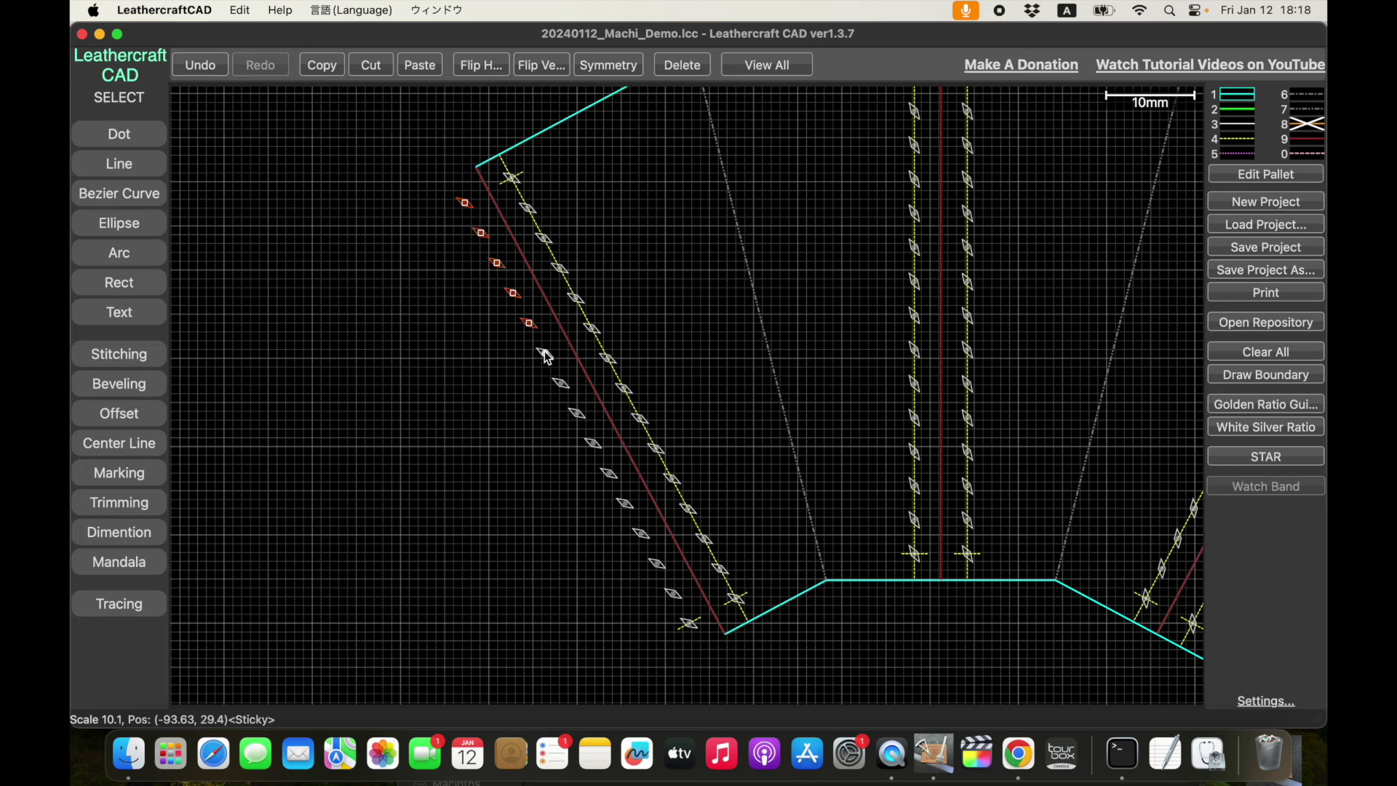
pyautogui.keyDown('shift'); pyautogui.click(562, 388); pyautogui.keyUp('shift')
pyautogui.click(396, 246)
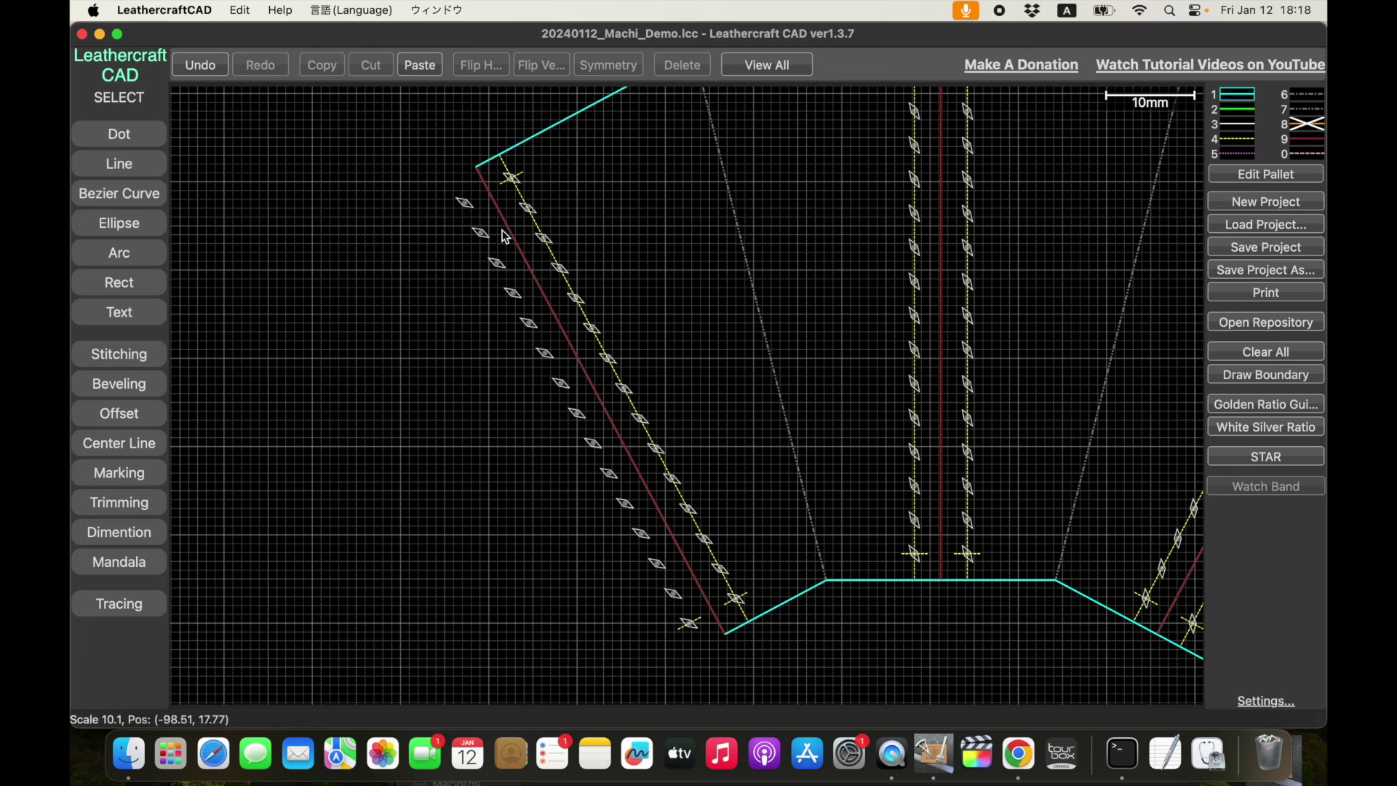
pyautogui.click(149, 164)
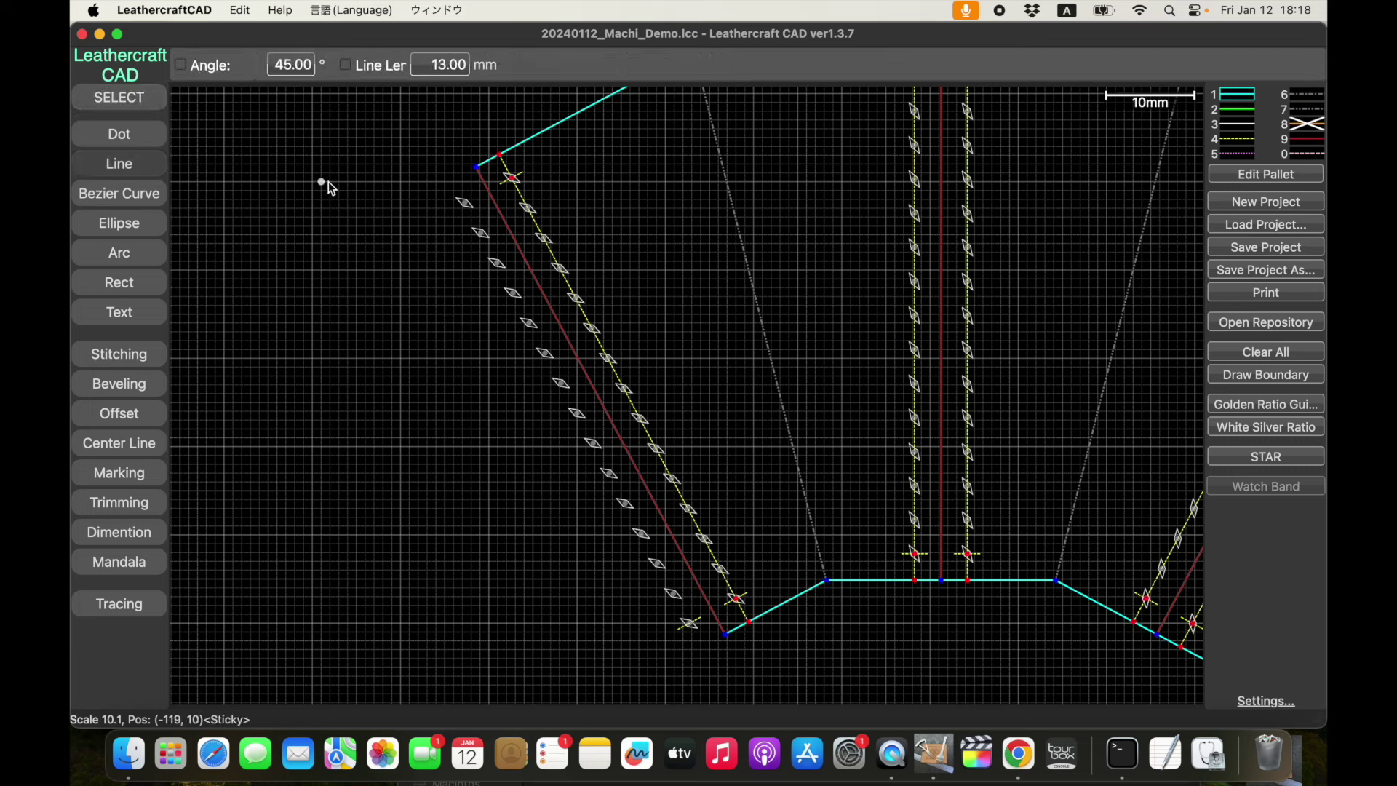
# Draw a helper line over the loose stitch holes, delete the holes along it, then remove the line.
pyautogui.click(466, 204)
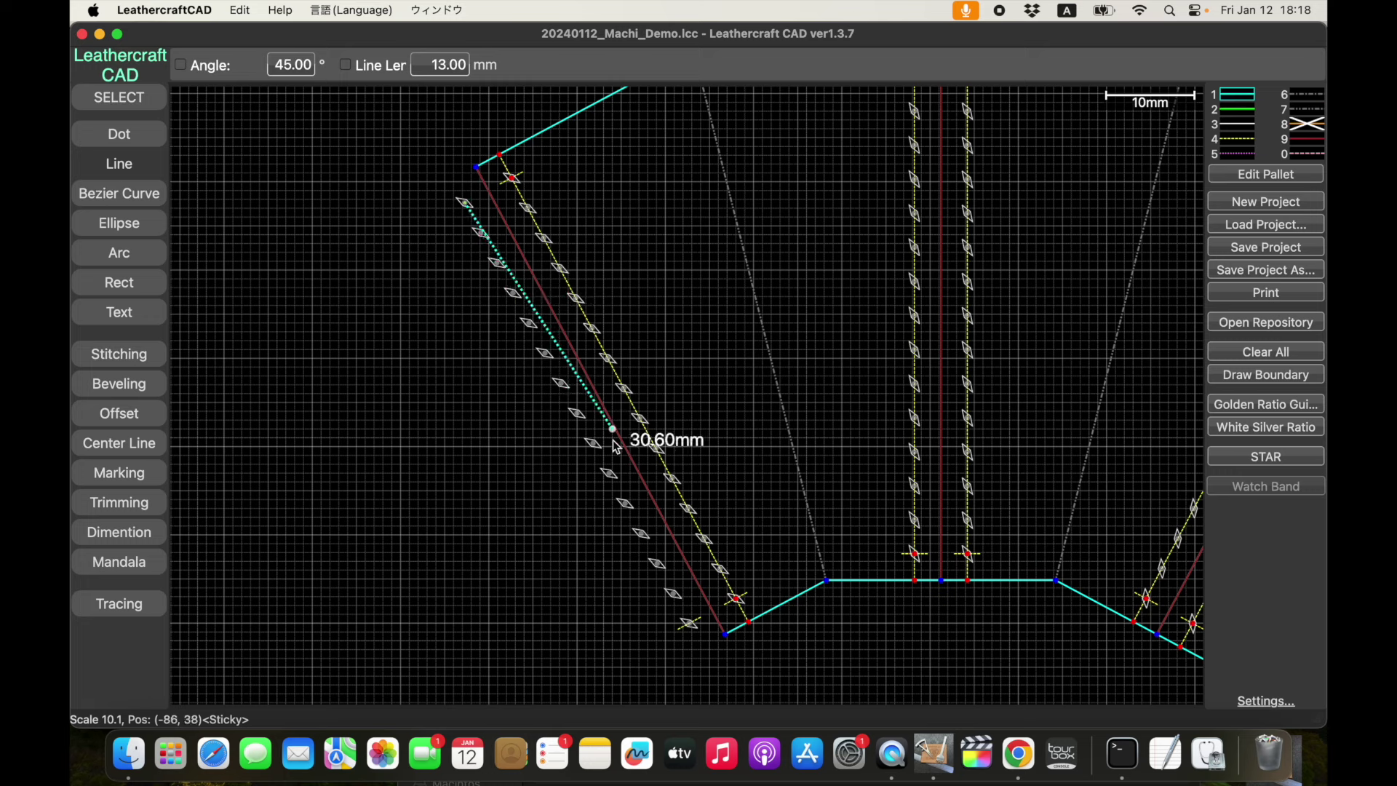
pyautogui.click(689, 624)
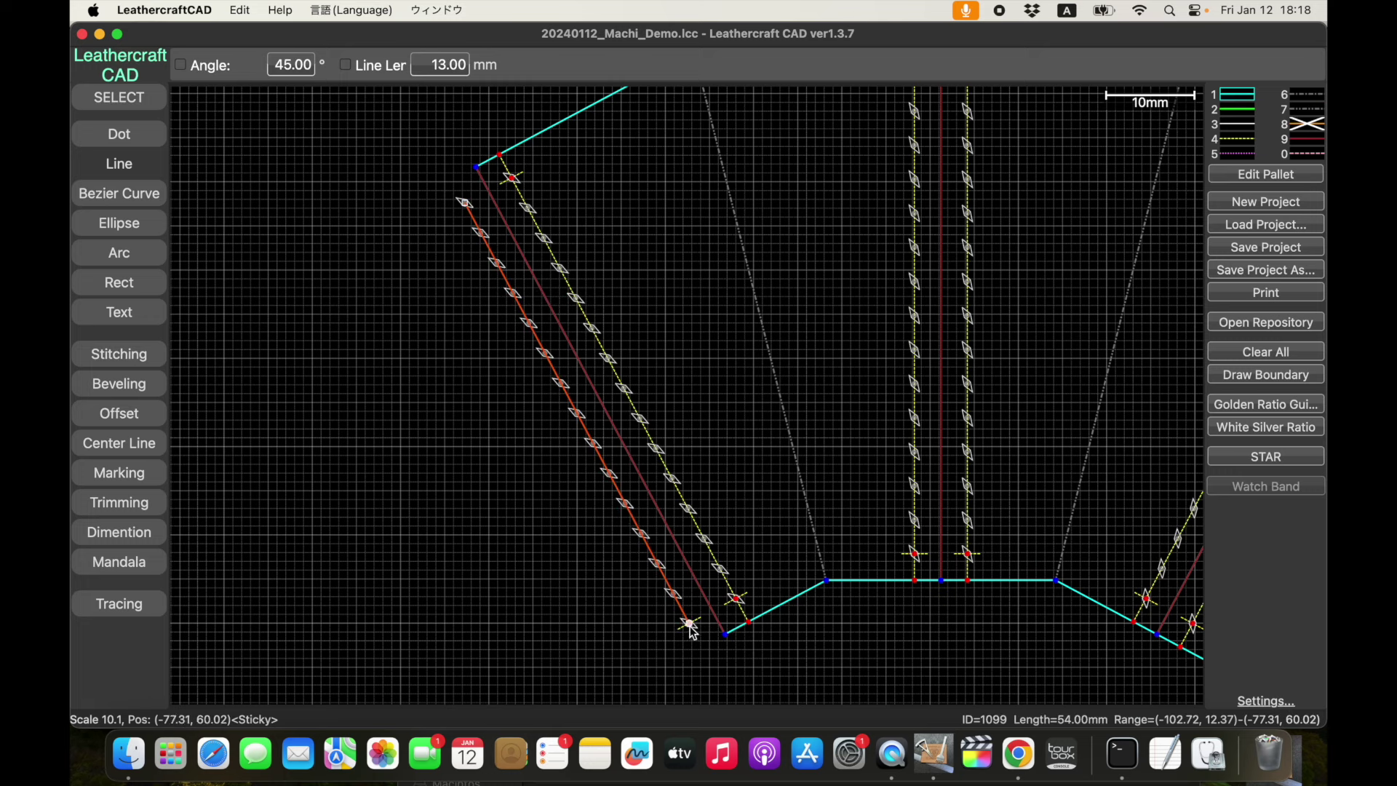
pyautogui.rightClick(634, 522)
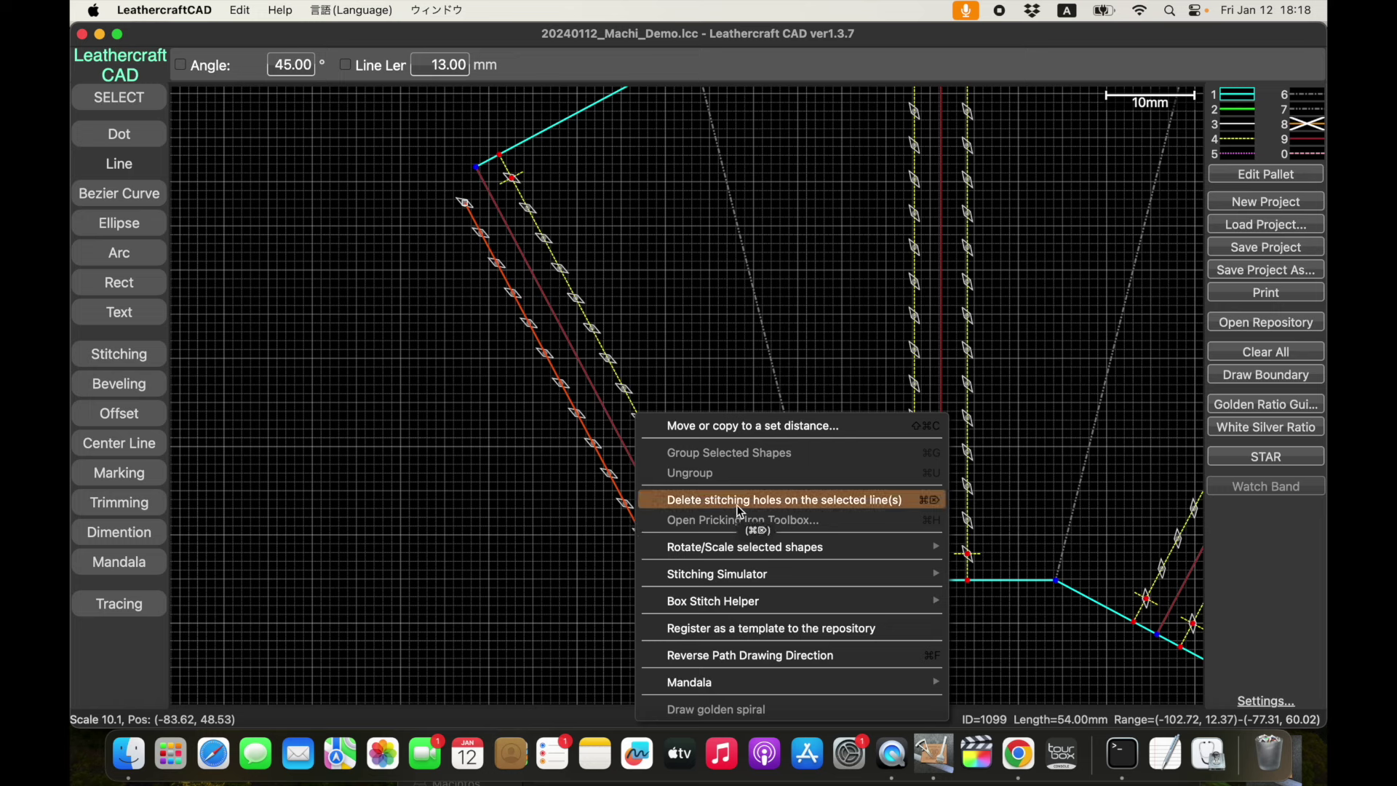
pyautogui.click(740, 500)
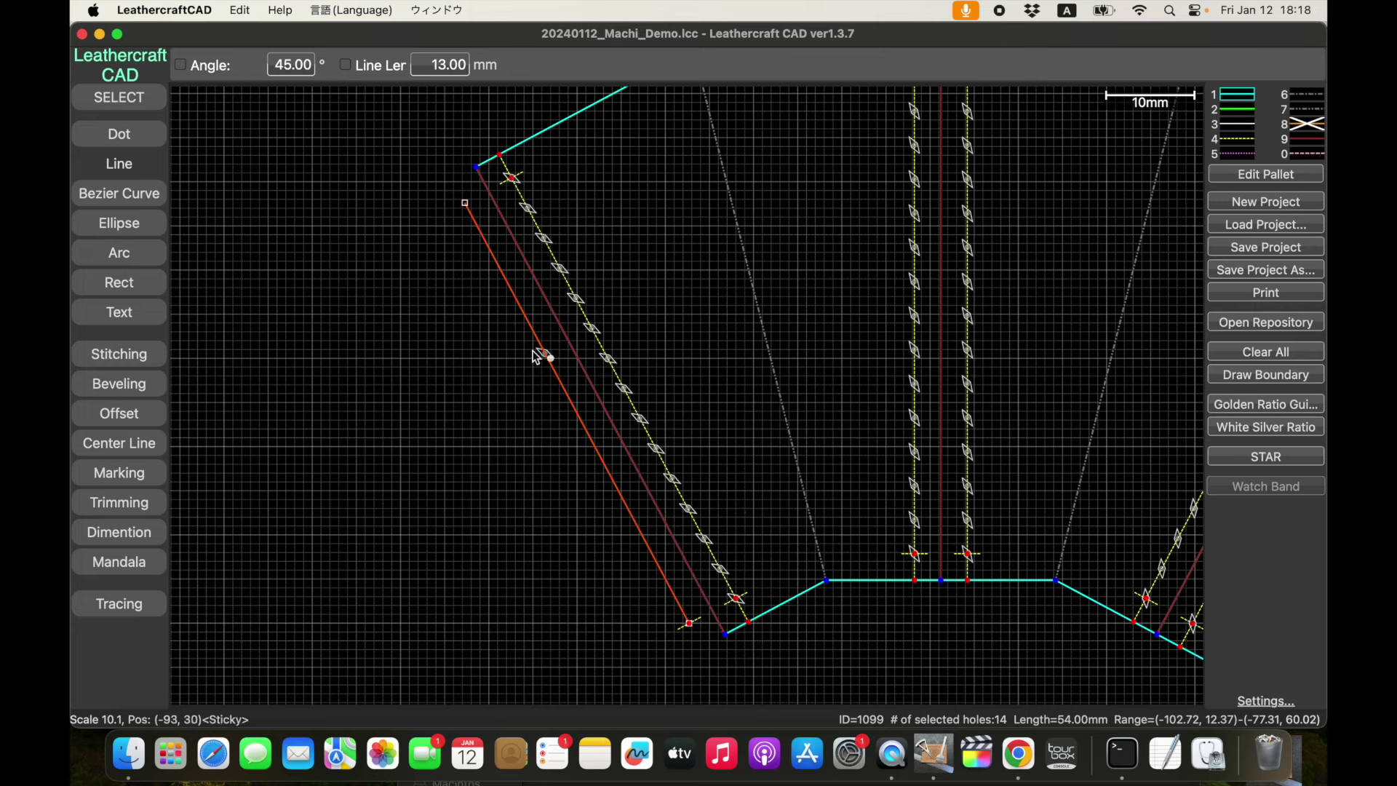
pyautogui.moveTo(524, 344); pyautogui.dragTo(480, 343)
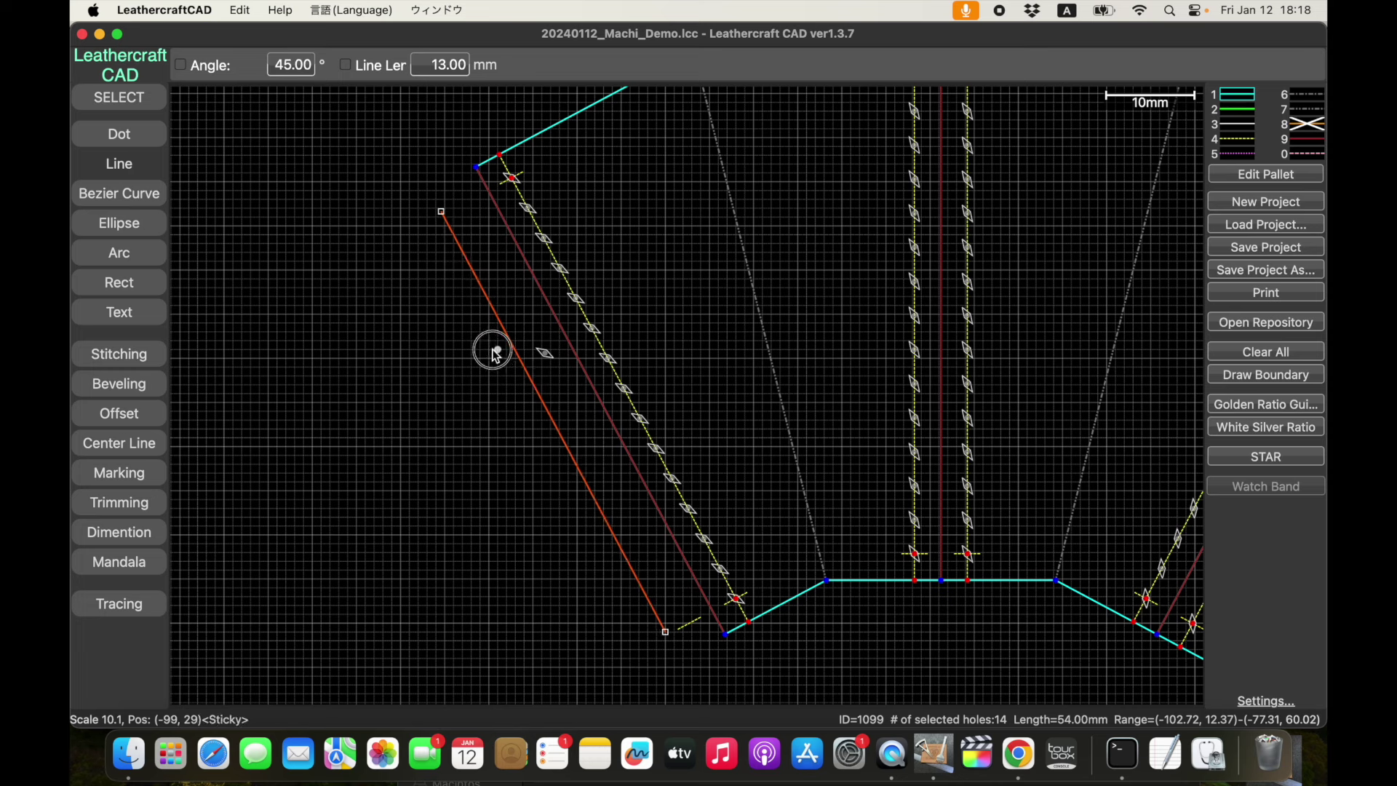
pyautogui.press('Delete')
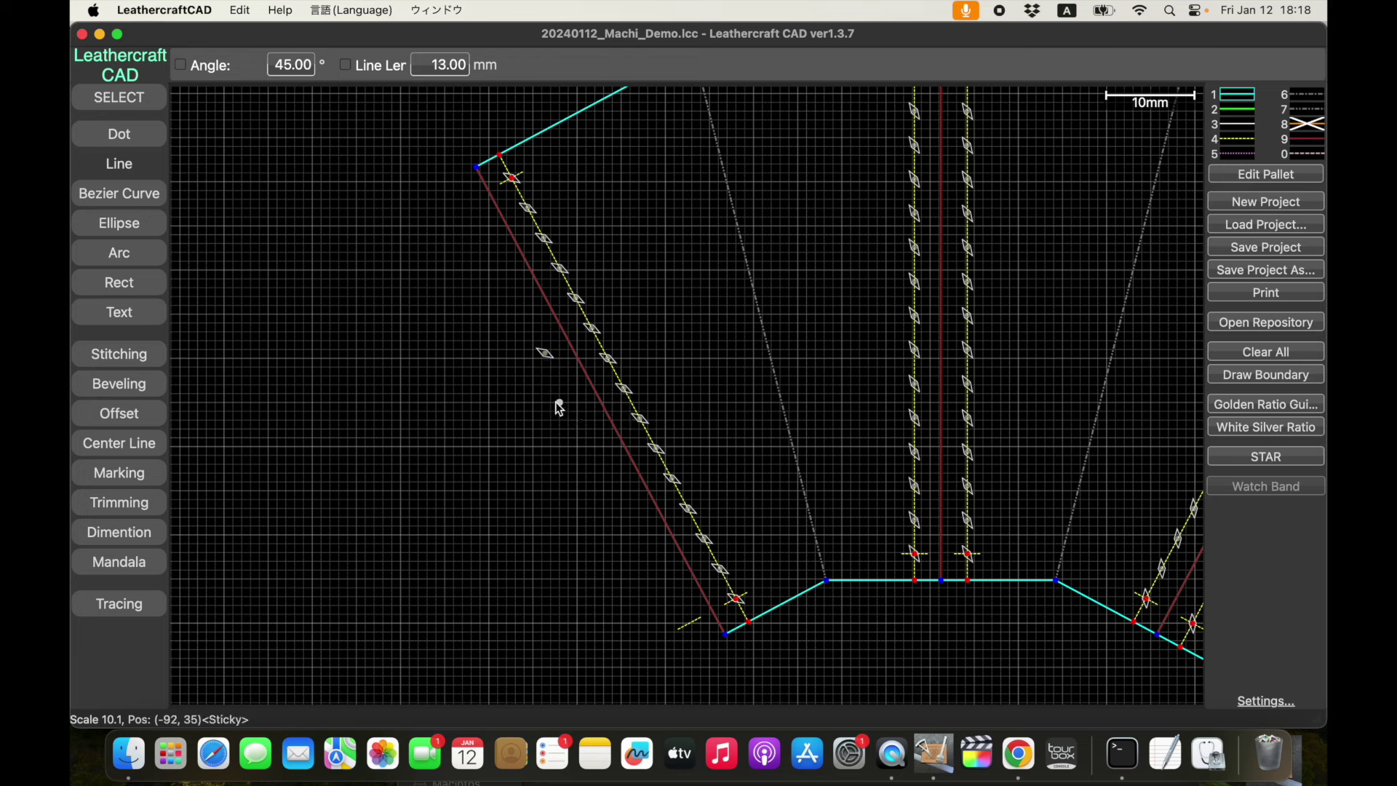
pyautogui.click(113, 108)
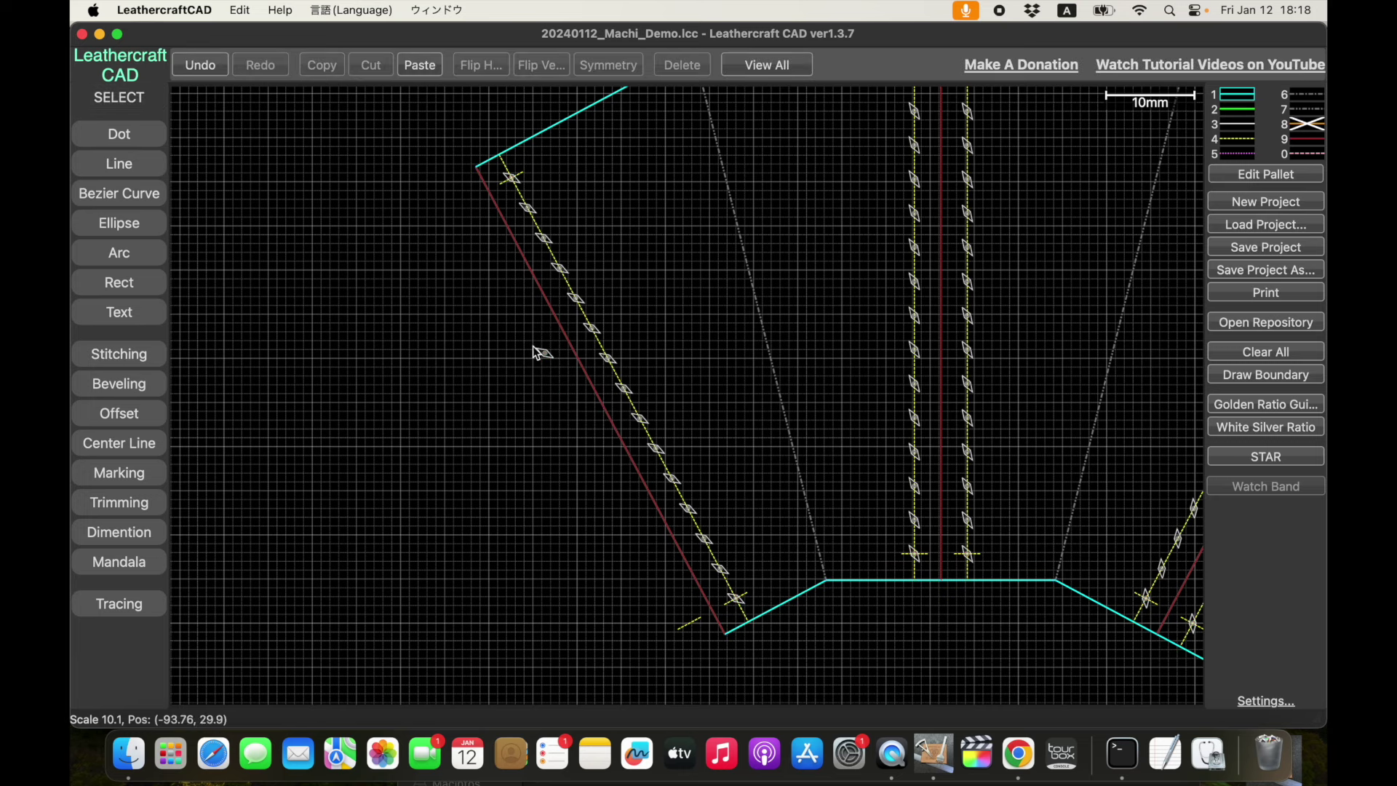
# Delete the leftover stray stitch hole and select the left piece's red seam line.
pyautogui.press('Delete')
pyautogui.click(695, 583)
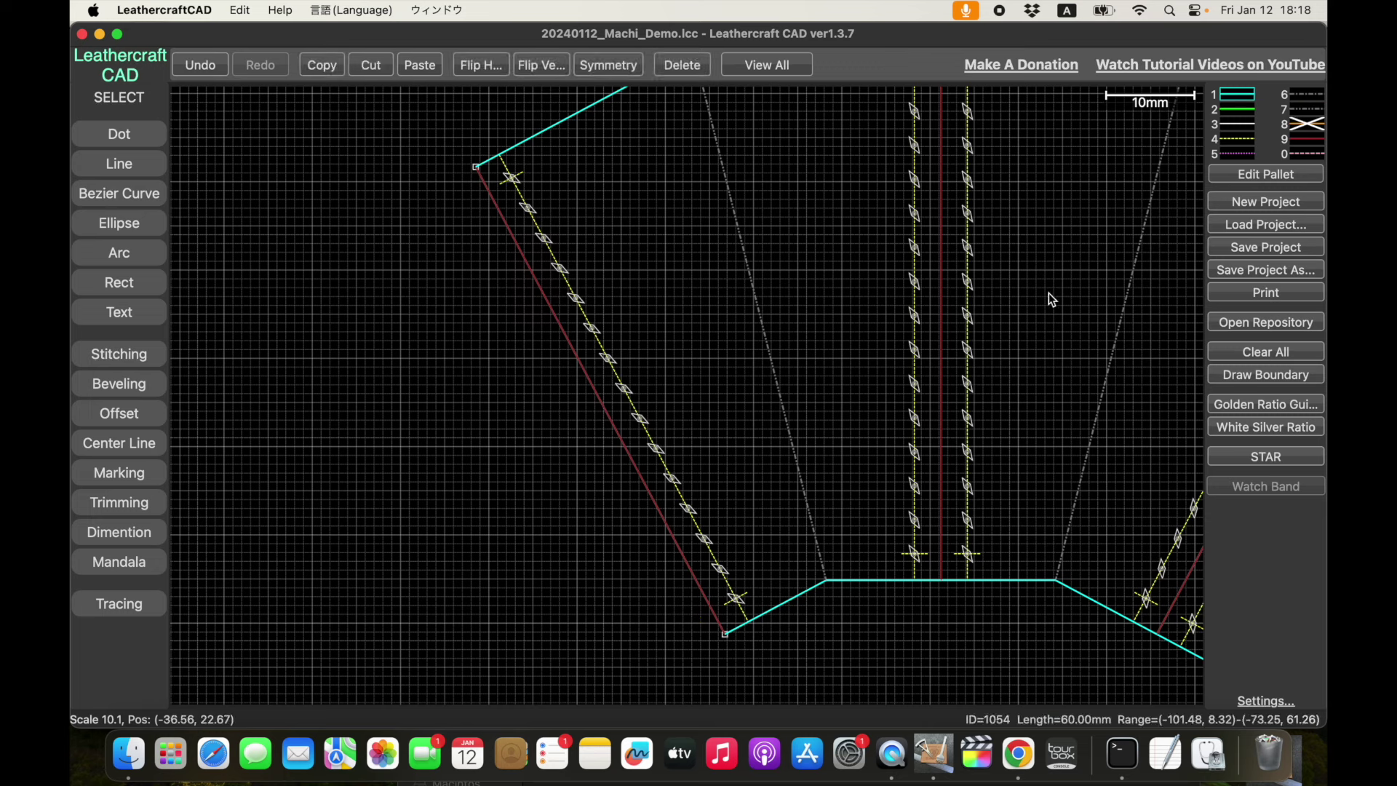
pyautogui.click(1168, 149)
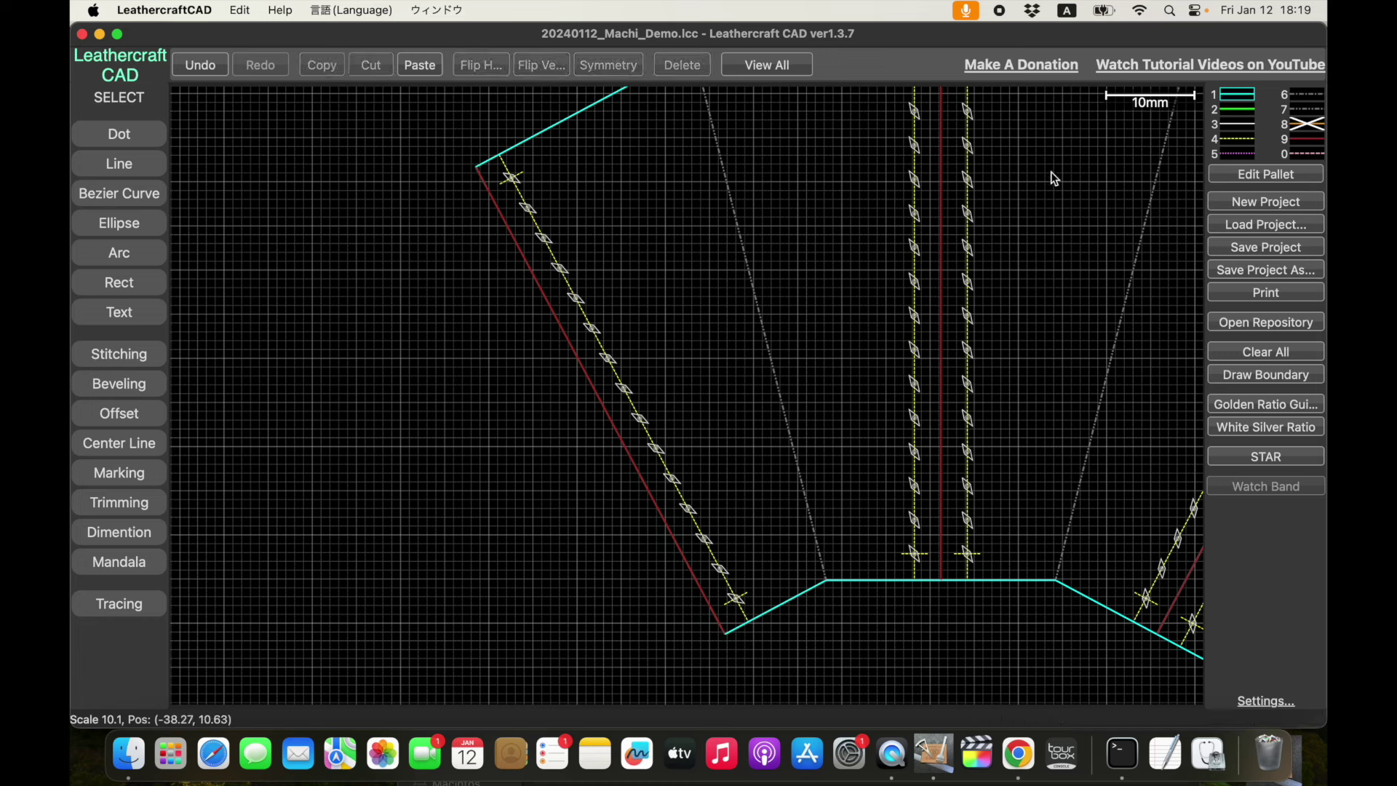
pyautogui.click(557, 323)
# Duplicate the seam line, align it to the corner and delete the extra, leaving a cyan edge.
pyautogui.press('super+a')
pyautogui.moveTo(534, 356); pyautogui.dragTo(461, 364)
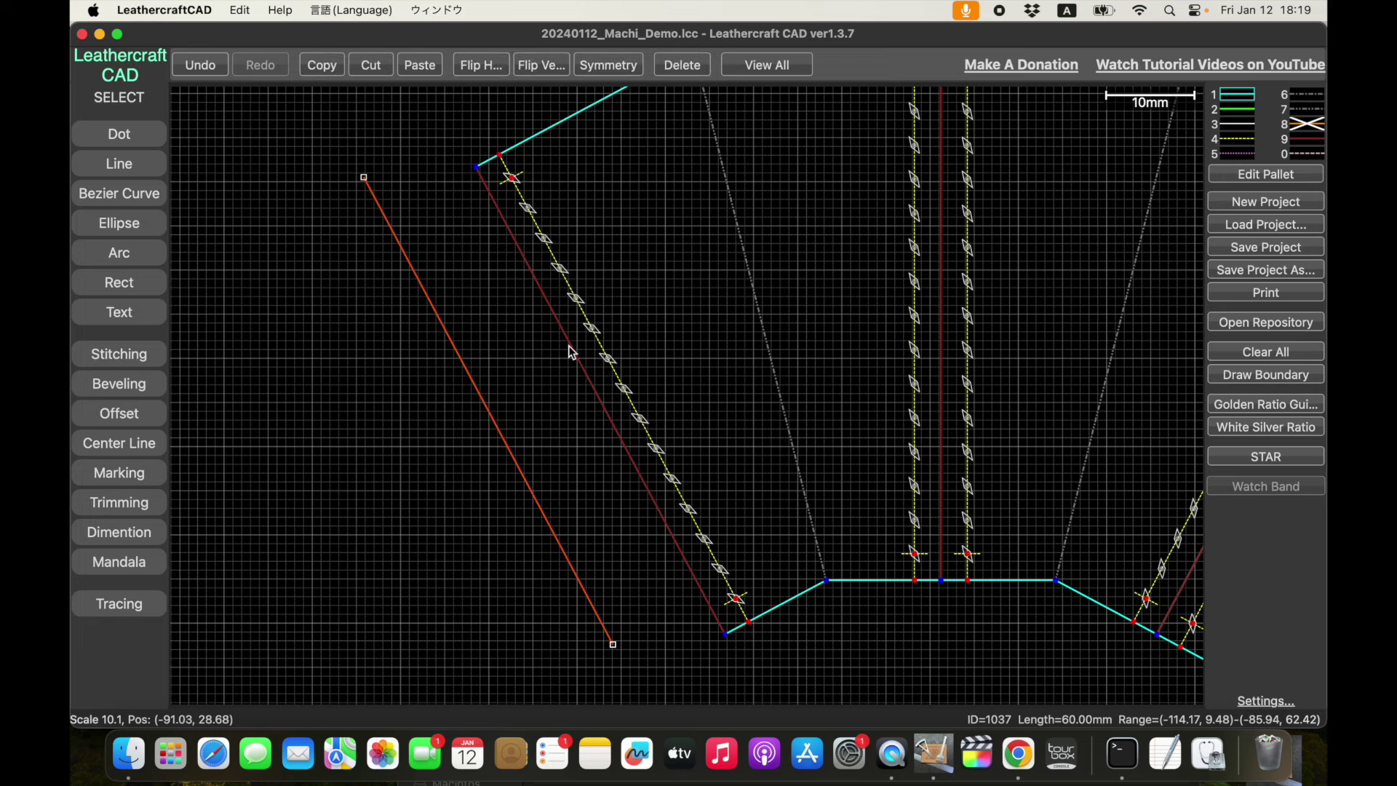
pyautogui.moveTo(572, 348)
pyautogui.mouseDown()
pyautogui.moveTo(541, 363)
pyautogui.moveTo(570, 351)
pyautogui.mouseUp()
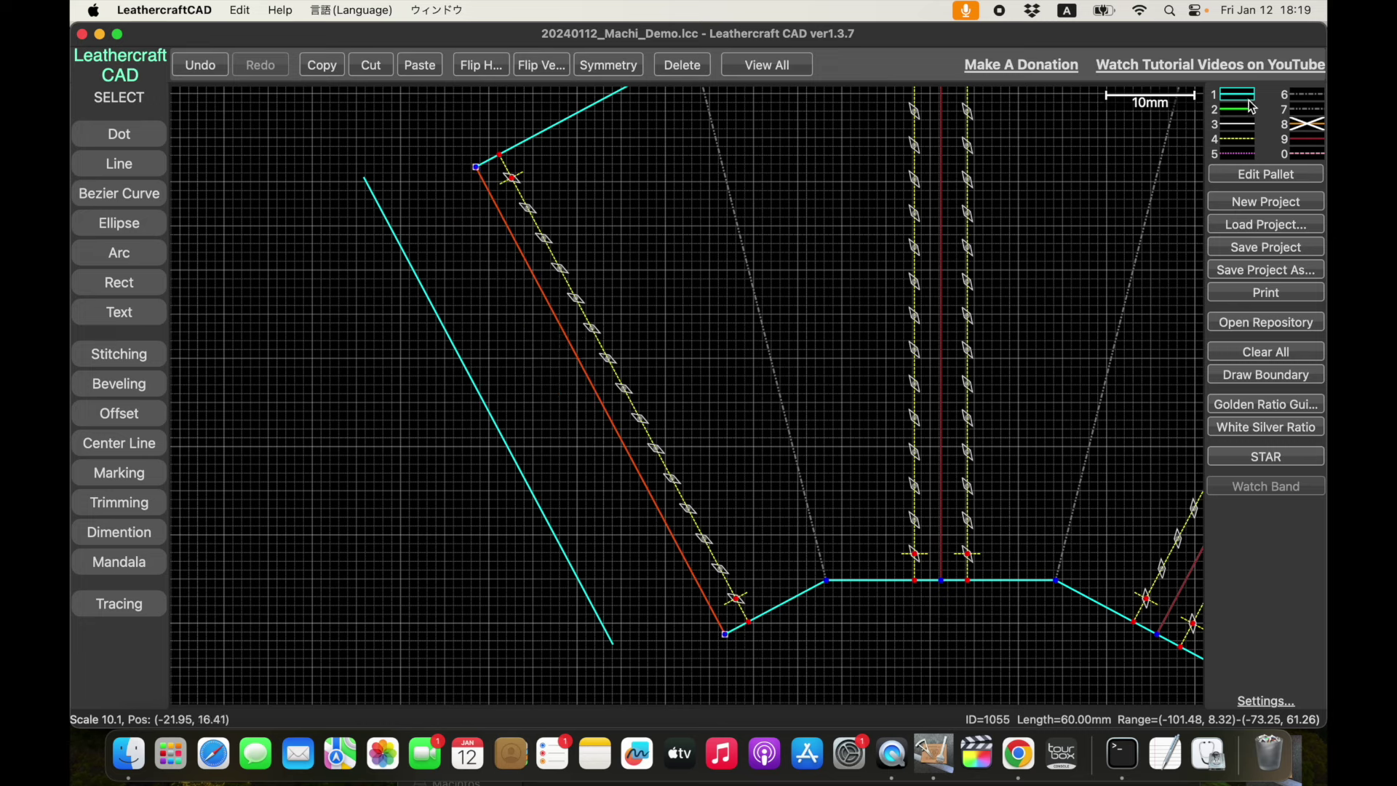
pyautogui.click(964, 206)
pyautogui.click(471, 381)
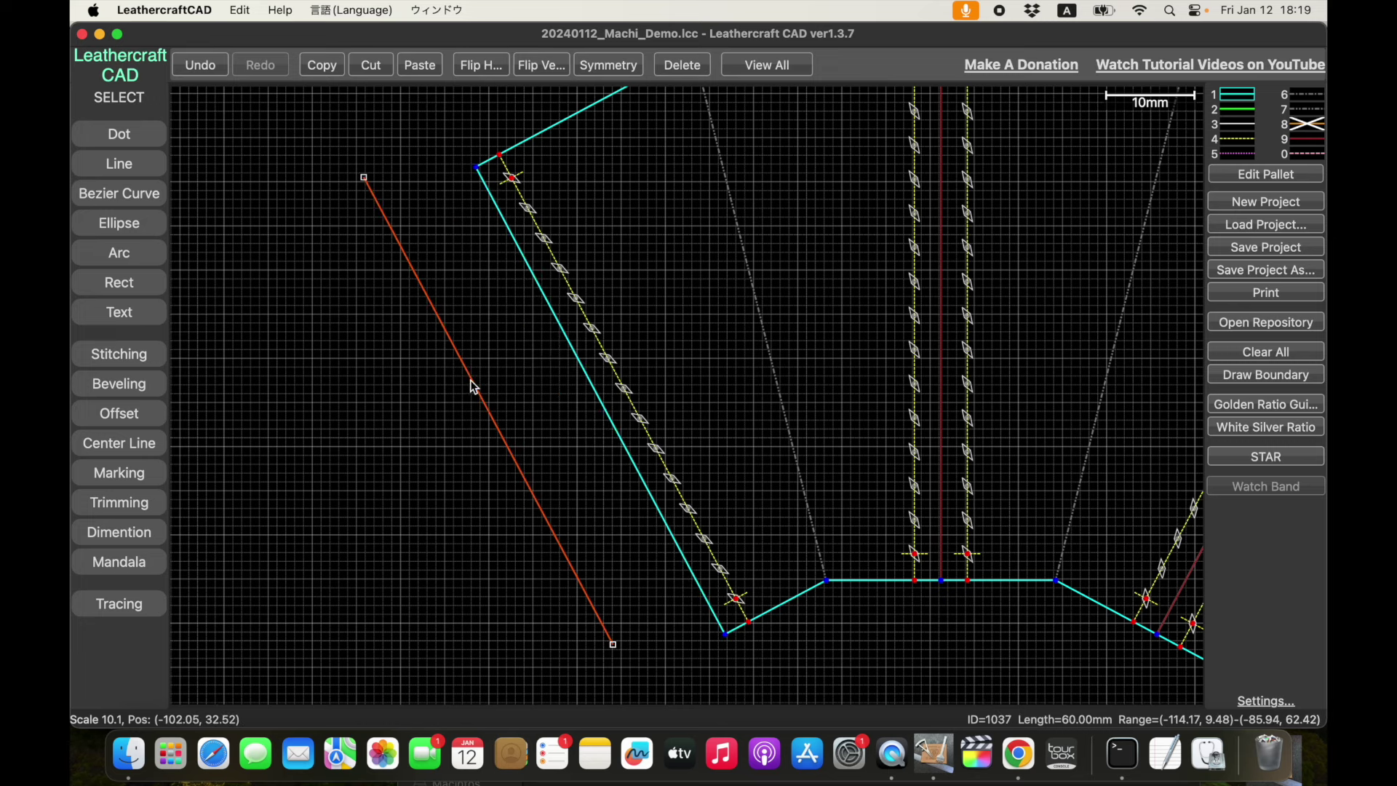
pyautogui.press('Delete')
# Zoom out to show the fan gusset and side piece, and unhide line type 8's orange dimensions.
pyautogui.scroll(-3, 492, 395)
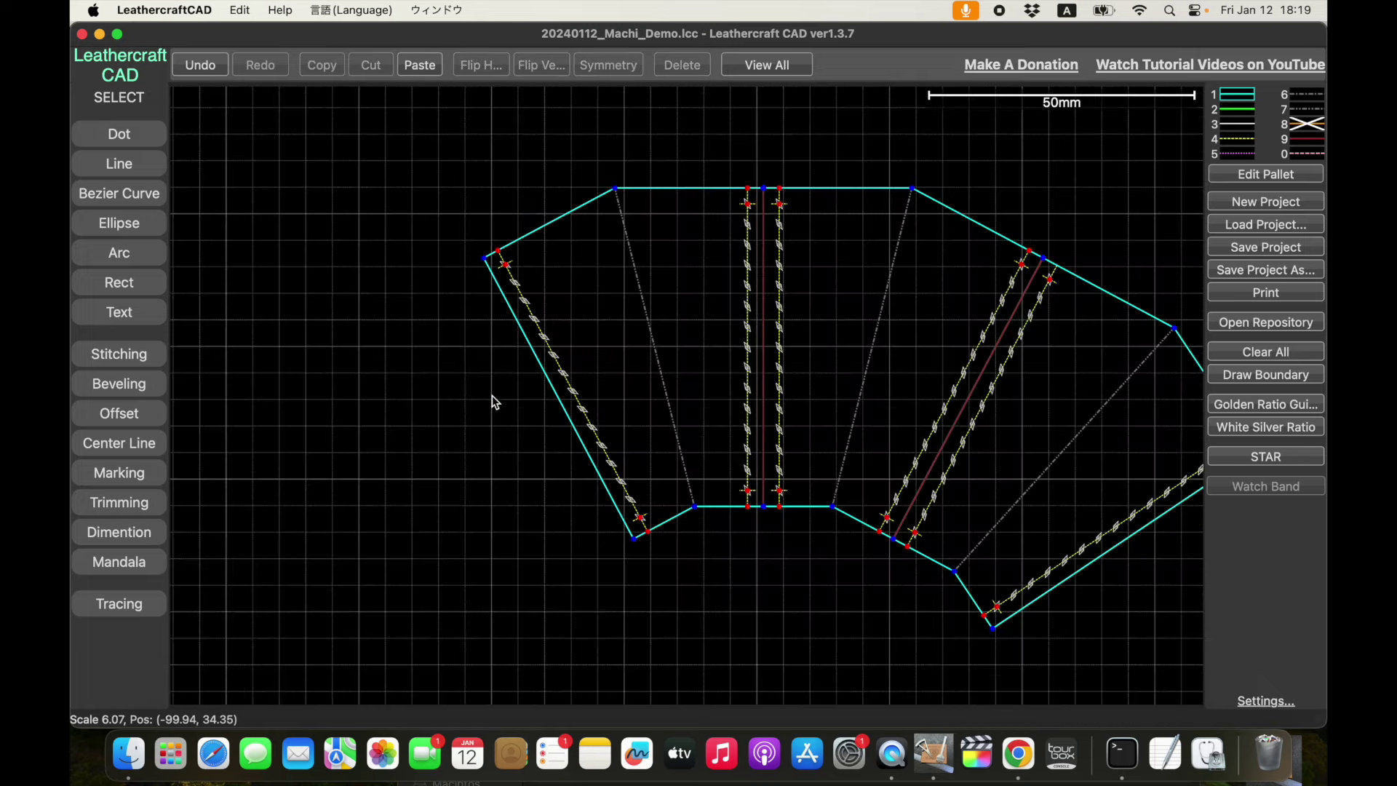
pyautogui.moveTo(844, 420); pyautogui.dragTo(640, 381)
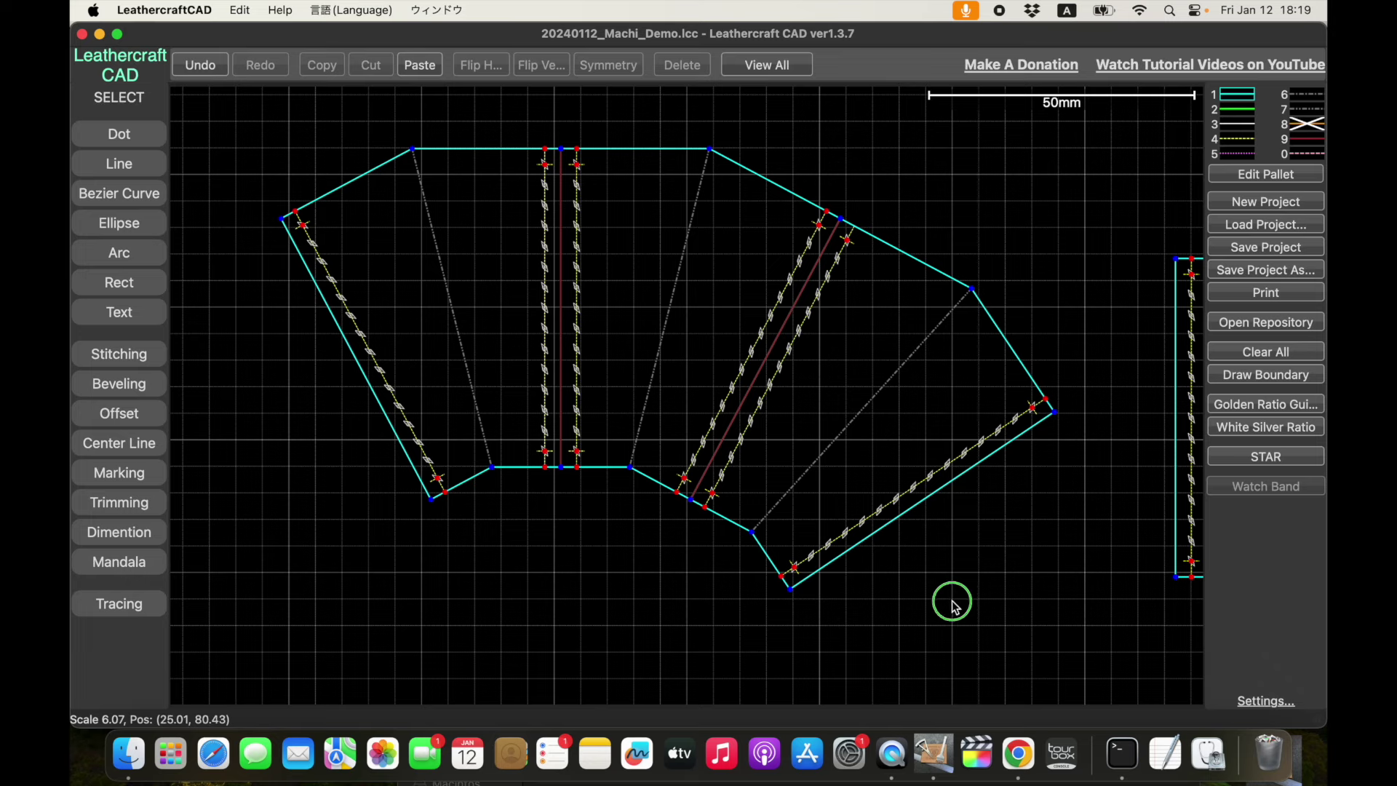
pyautogui.scroll(-2, 951, 602)
pyautogui.scroll(-3, 891, 617)
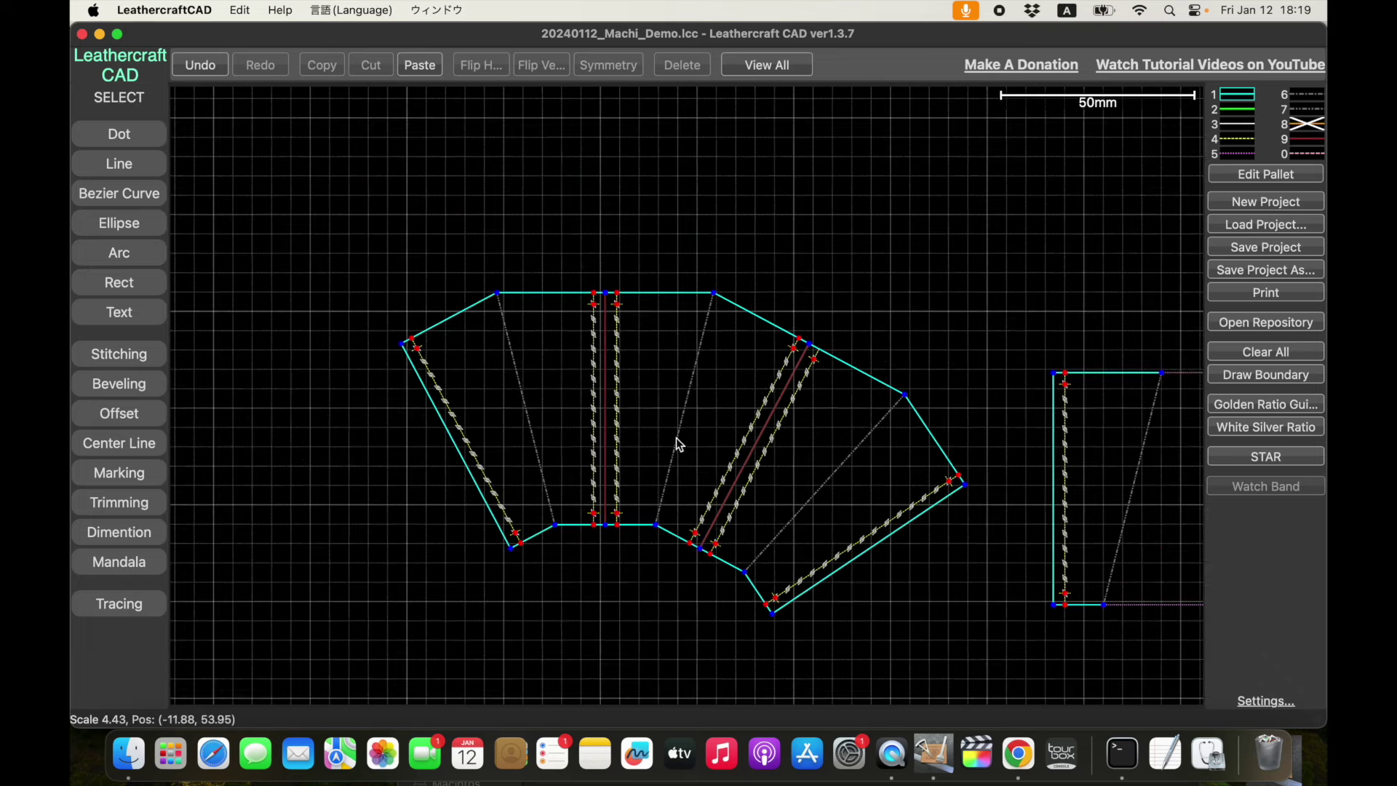
pyautogui.scroll(-3, 842, 521)
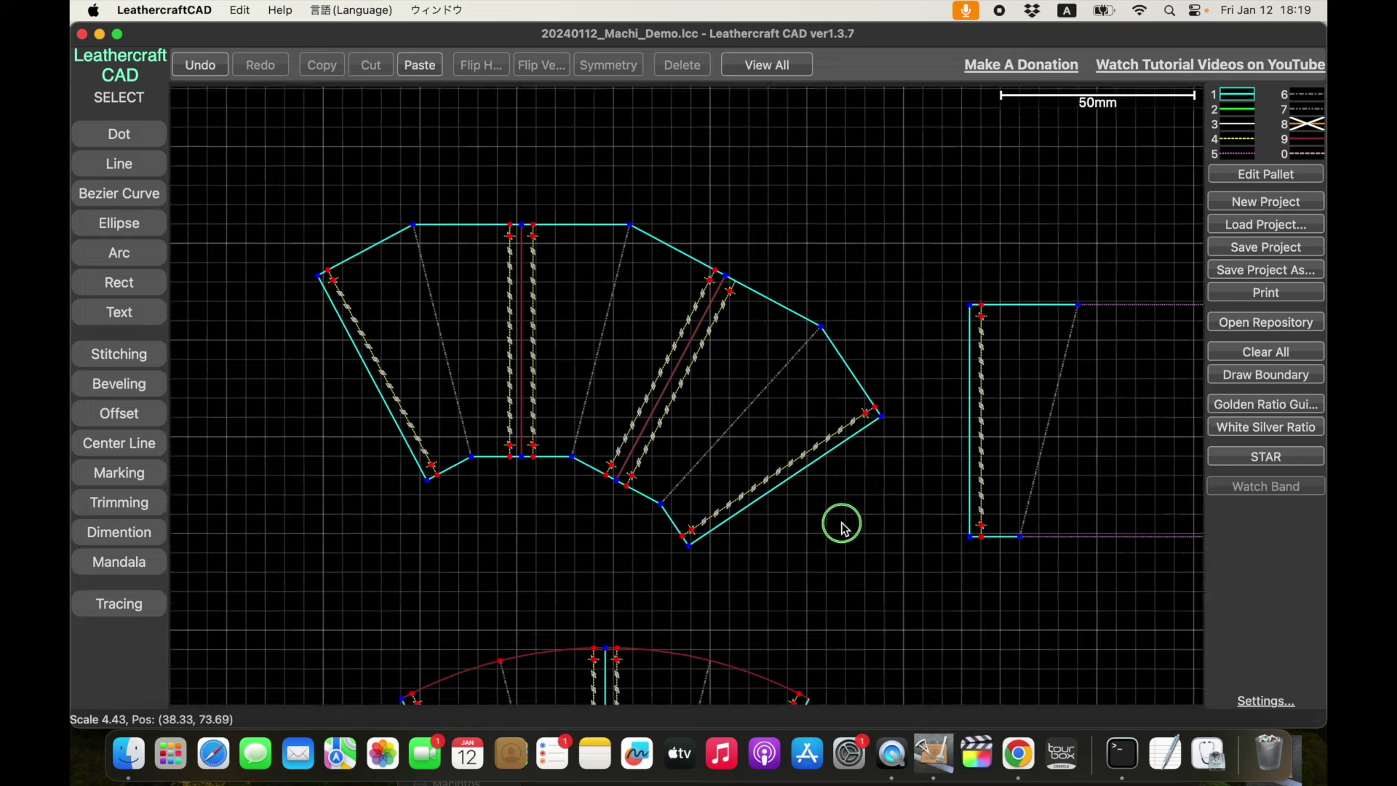
pyautogui.hscroll(5, 749, 521)
pyautogui.hscroll(-2, 844, 509)
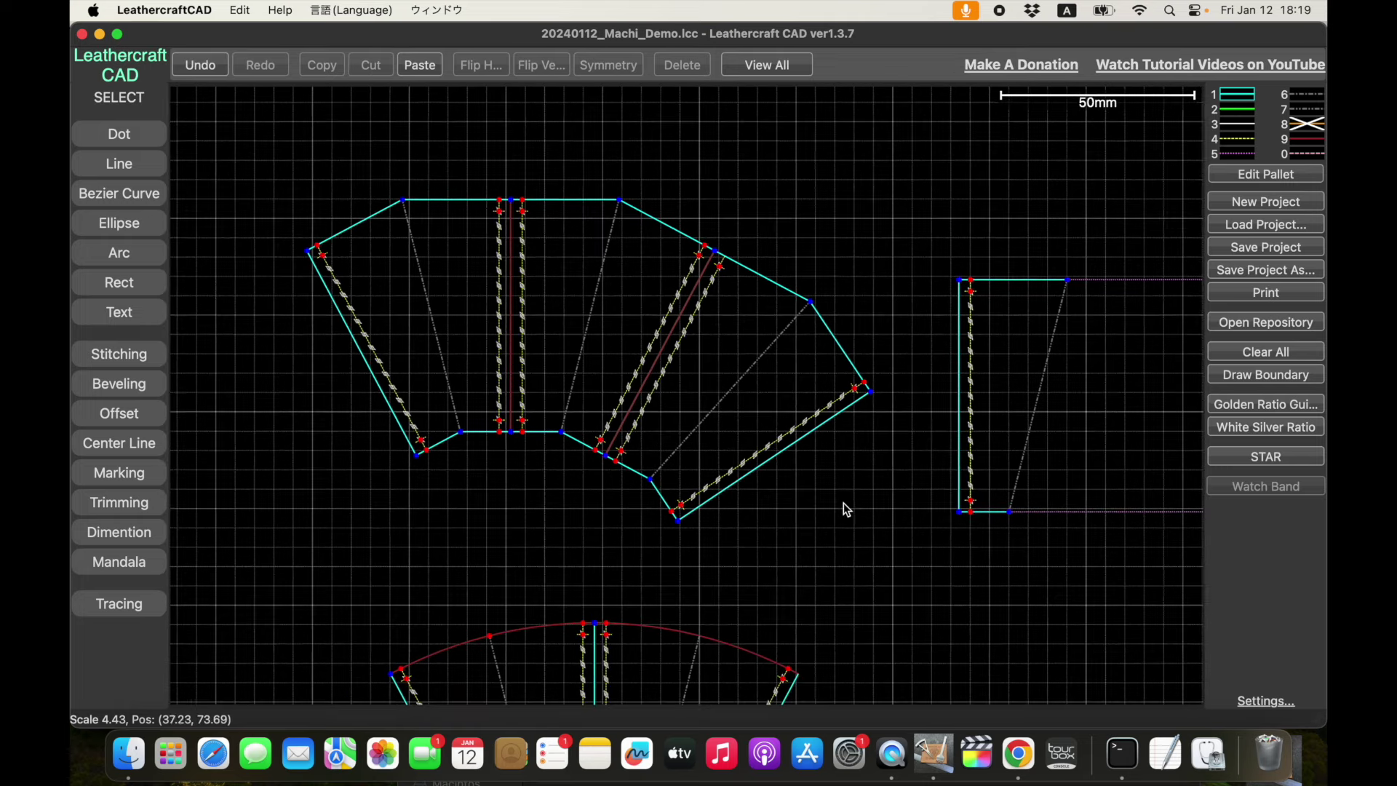
pyautogui.click(1321, 130)
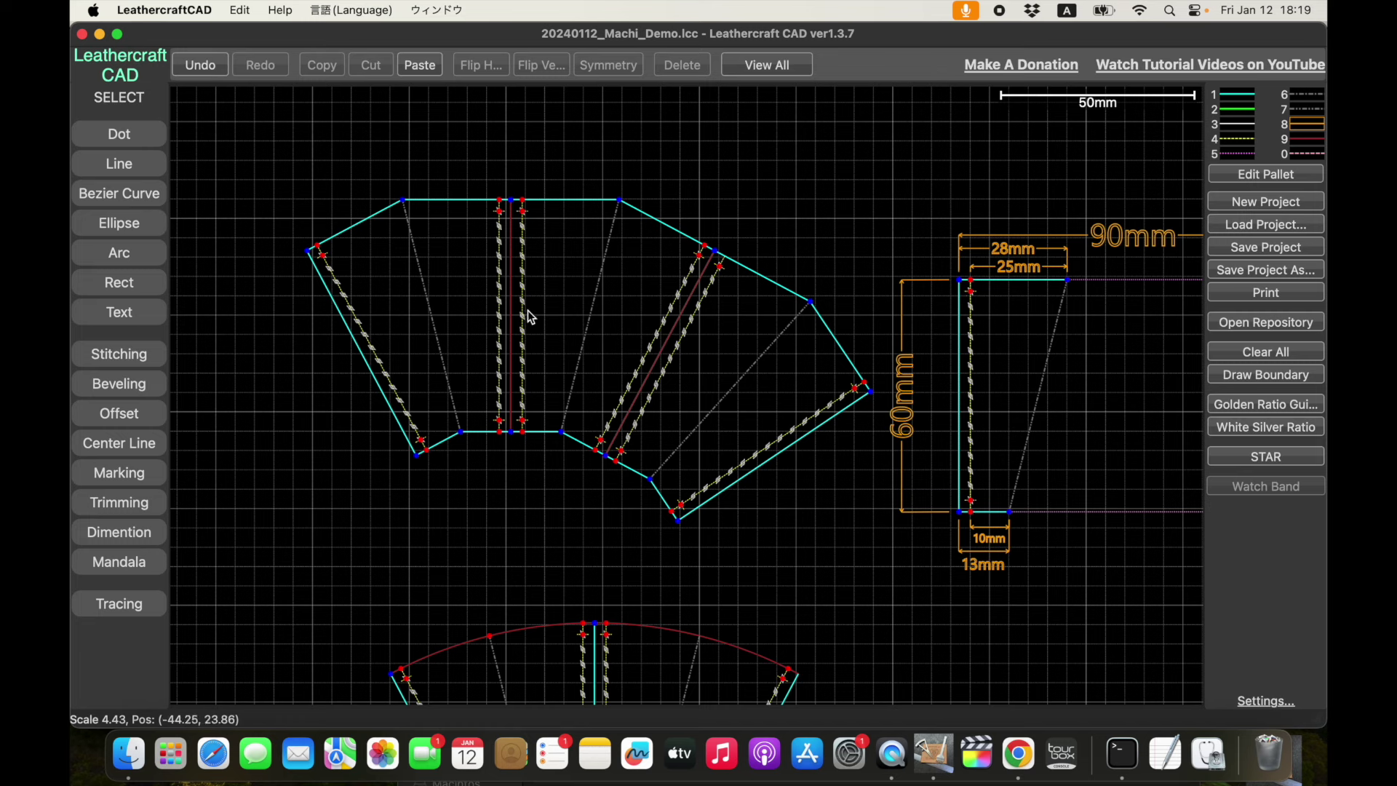
# Dimension the gusset's left slanted edge (60.00mm) and top-left edge (28.00mm).
pyautogui.click(133, 534)
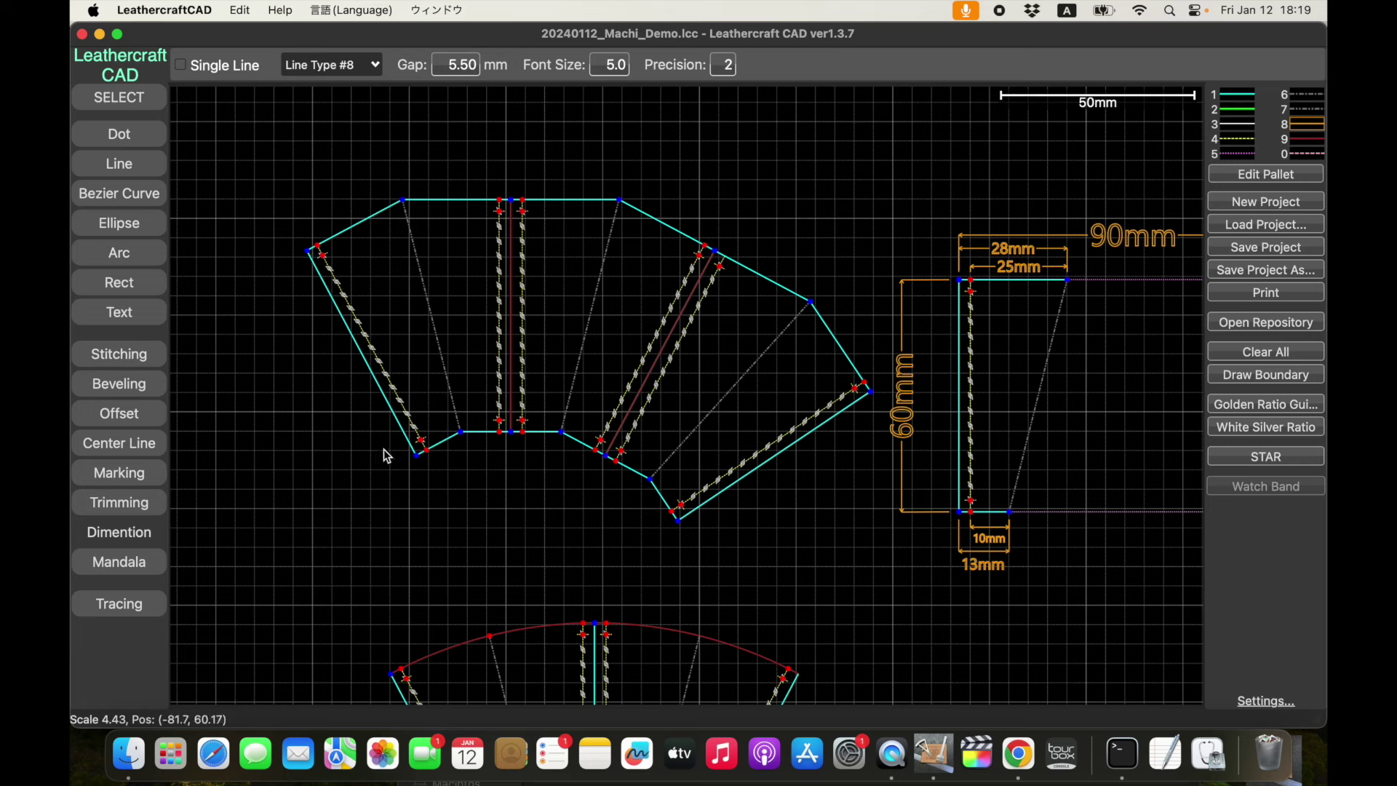
pyautogui.click(417, 455)
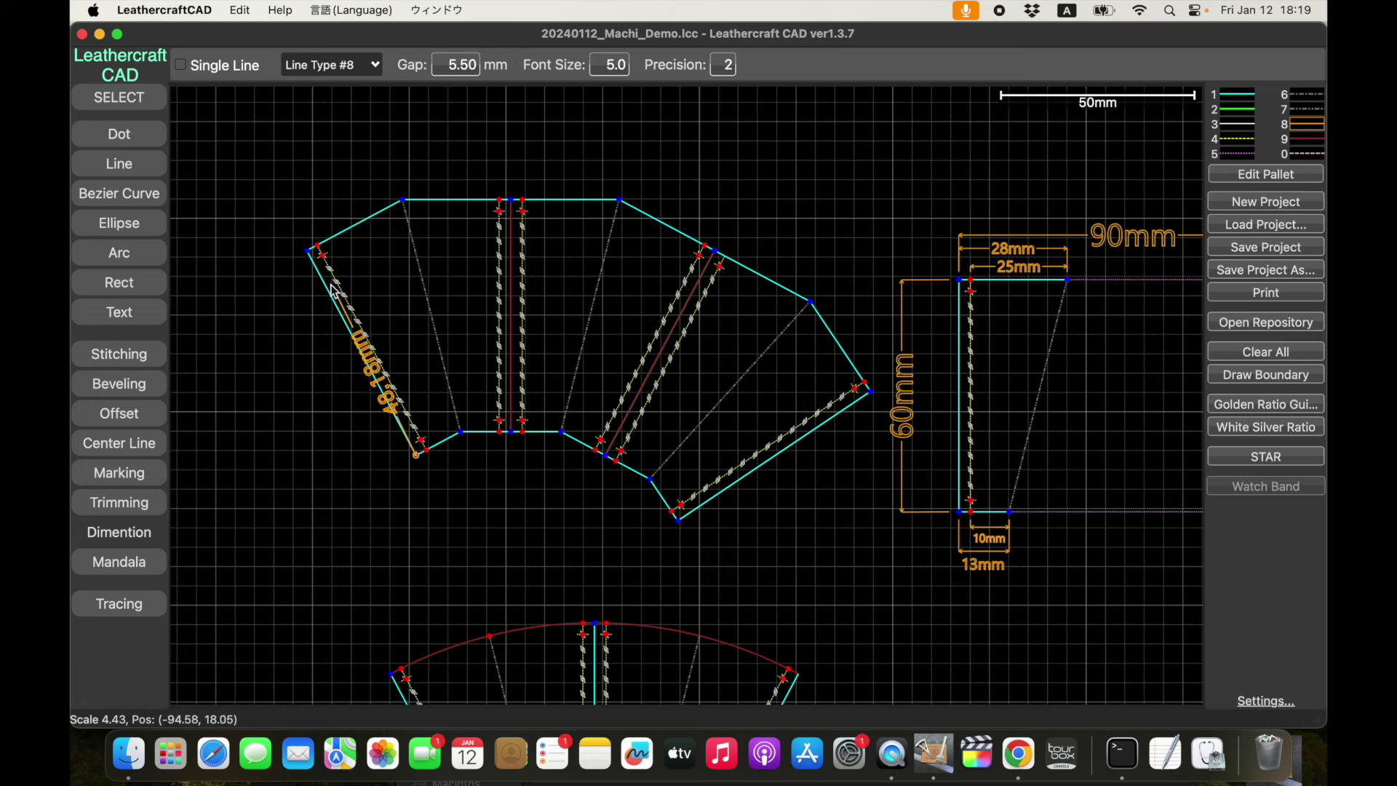
pyautogui.click(308, 252)
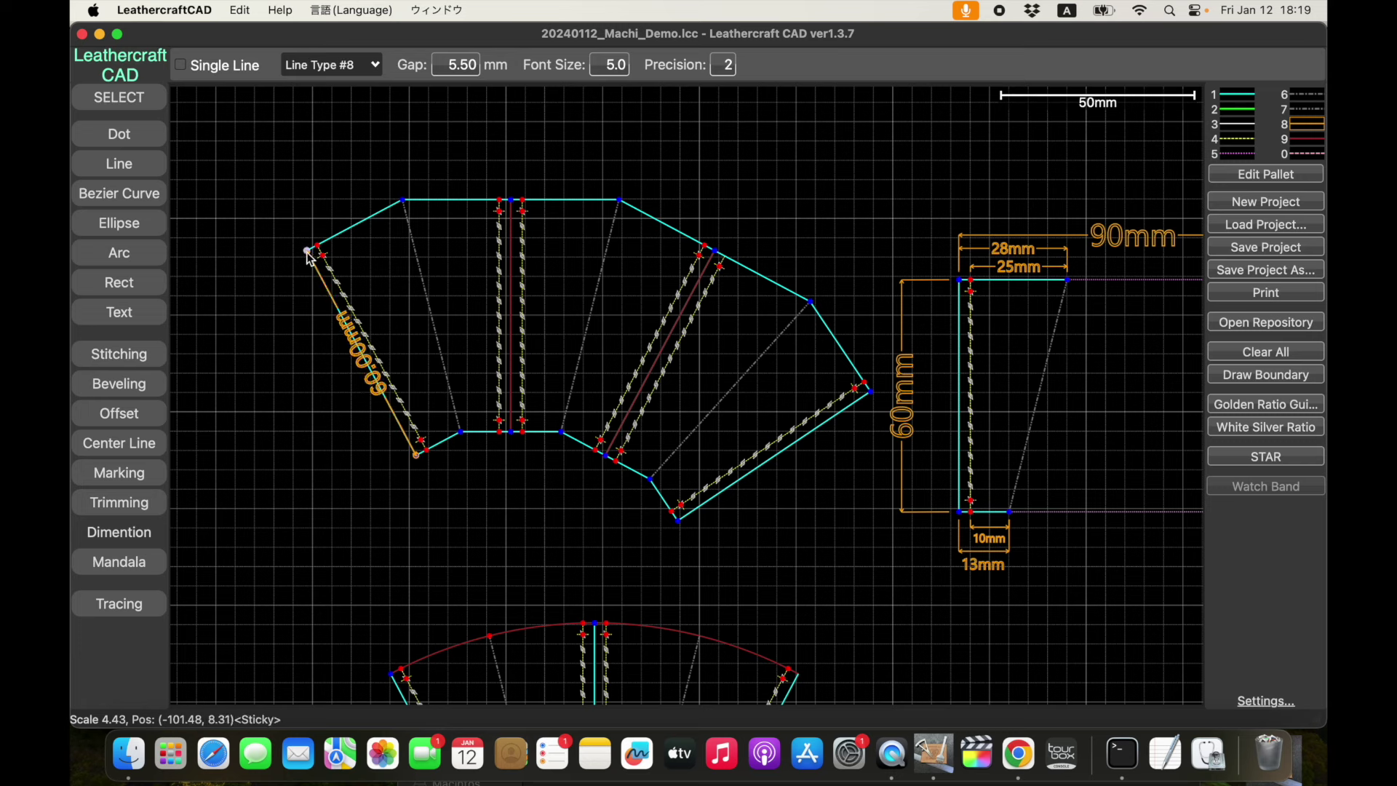
pyautogui.click(325, 361)
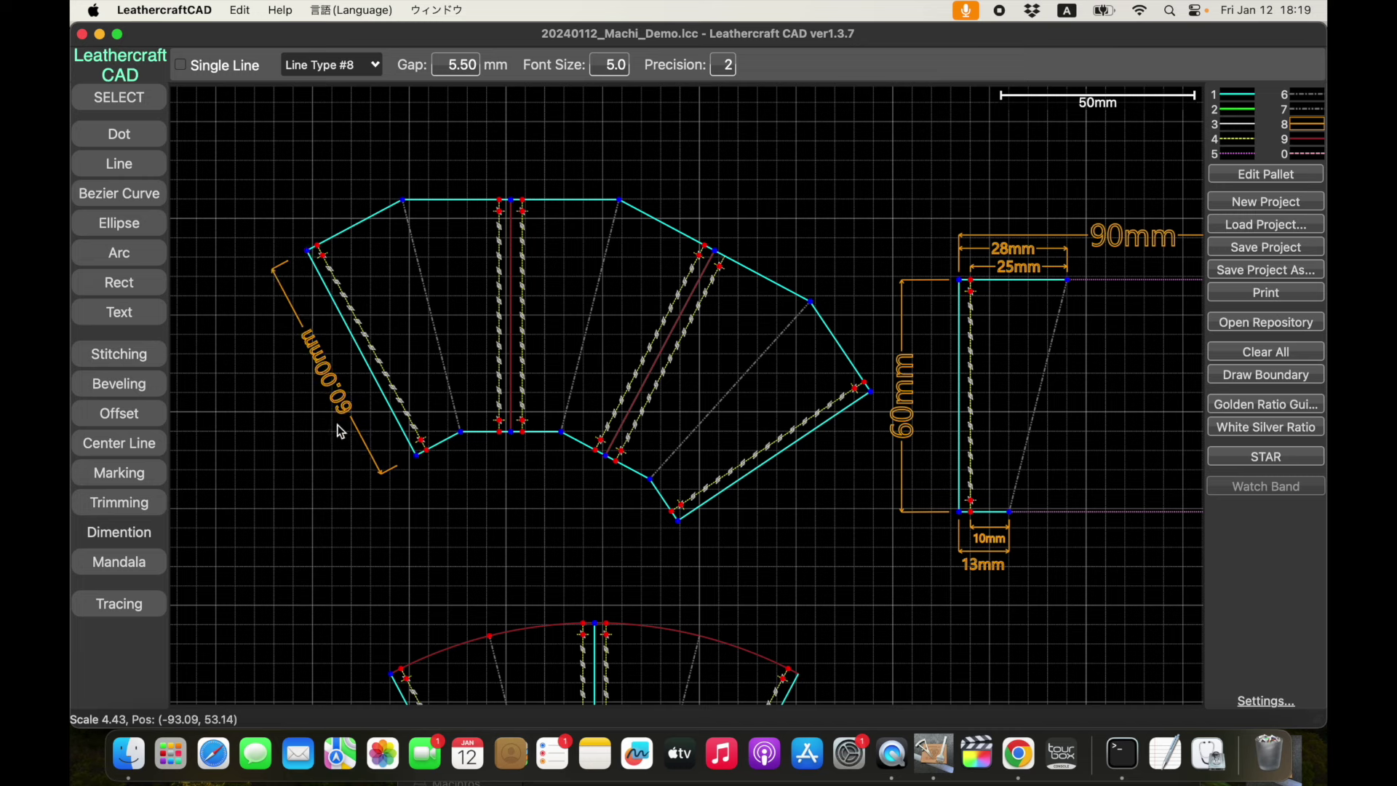
pyautogui.click(309, 251)
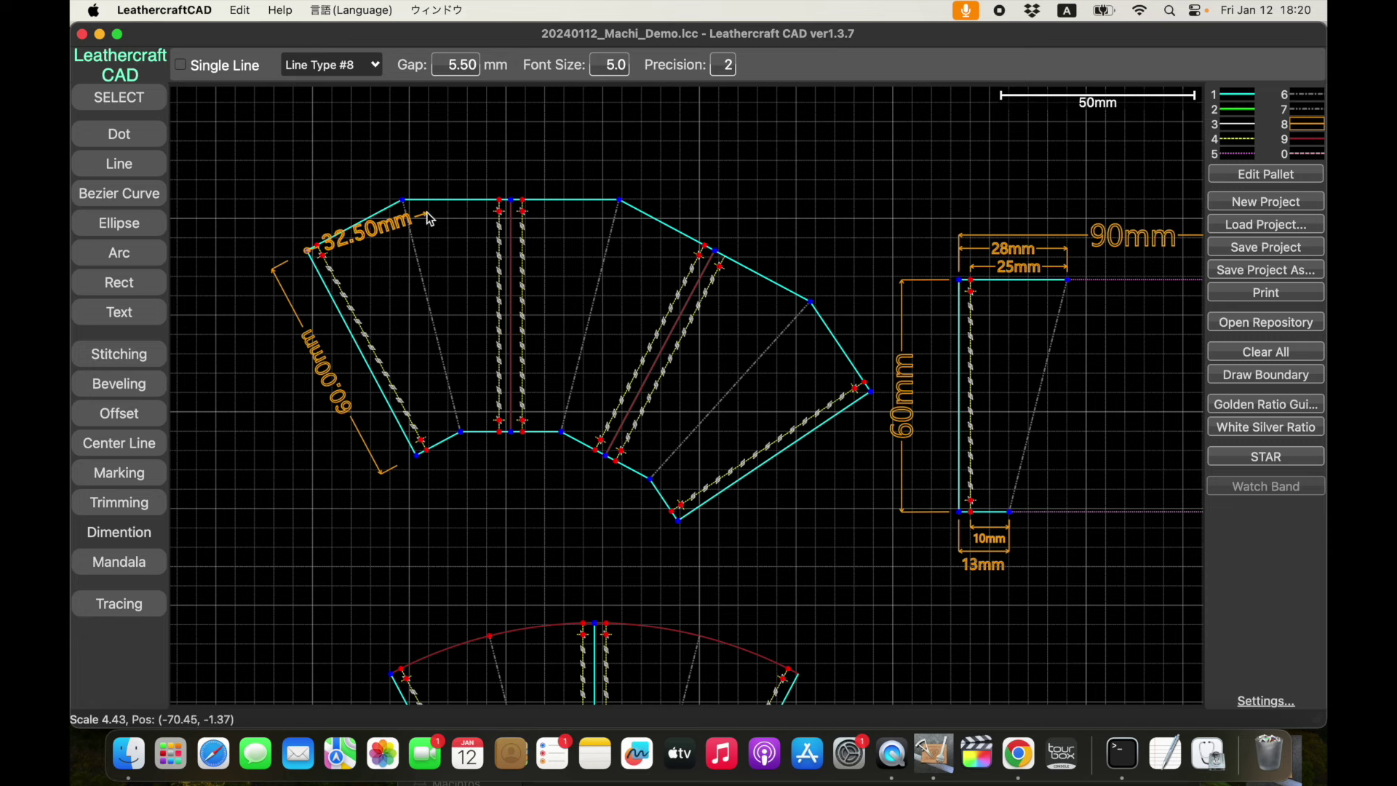
pyautogui.click(404, 201)
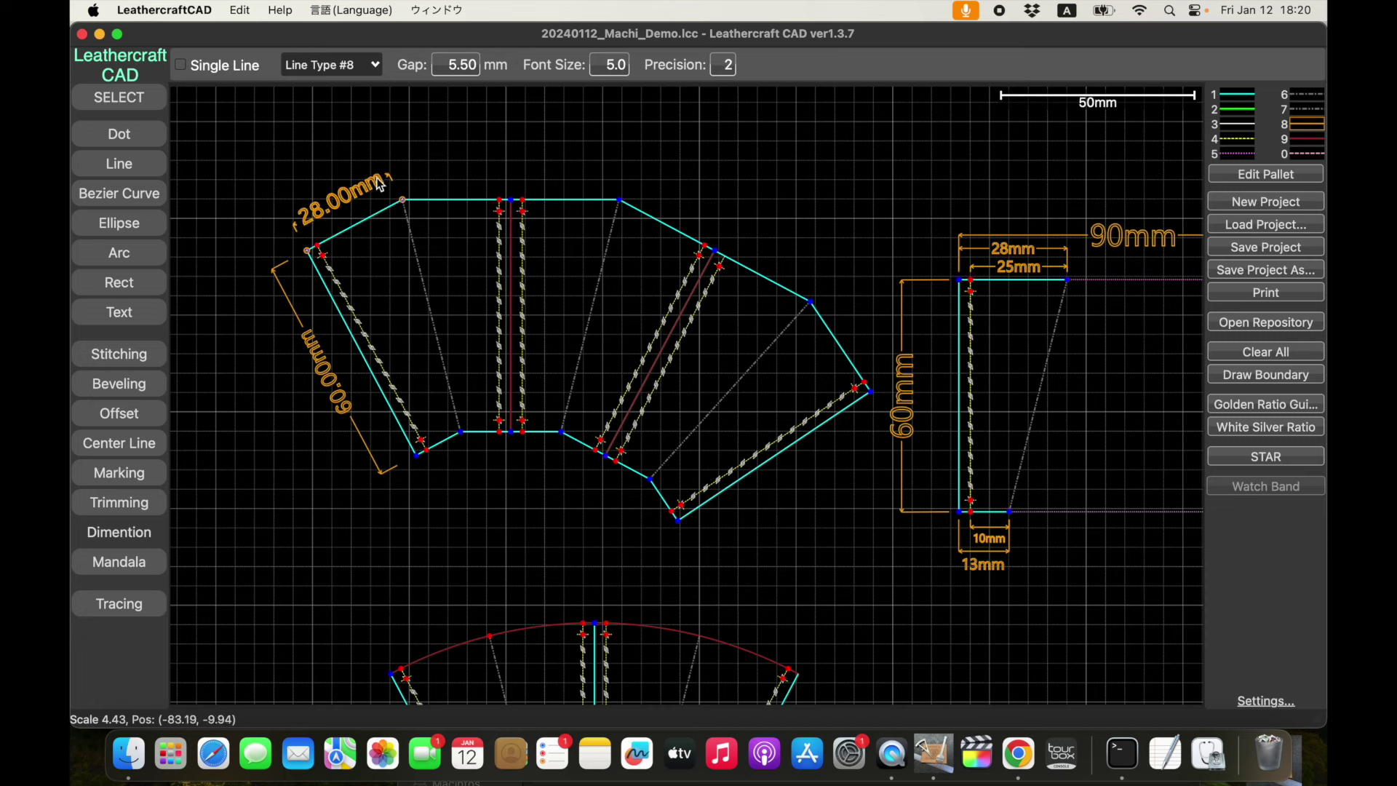
pyautogui.click(378, 181)
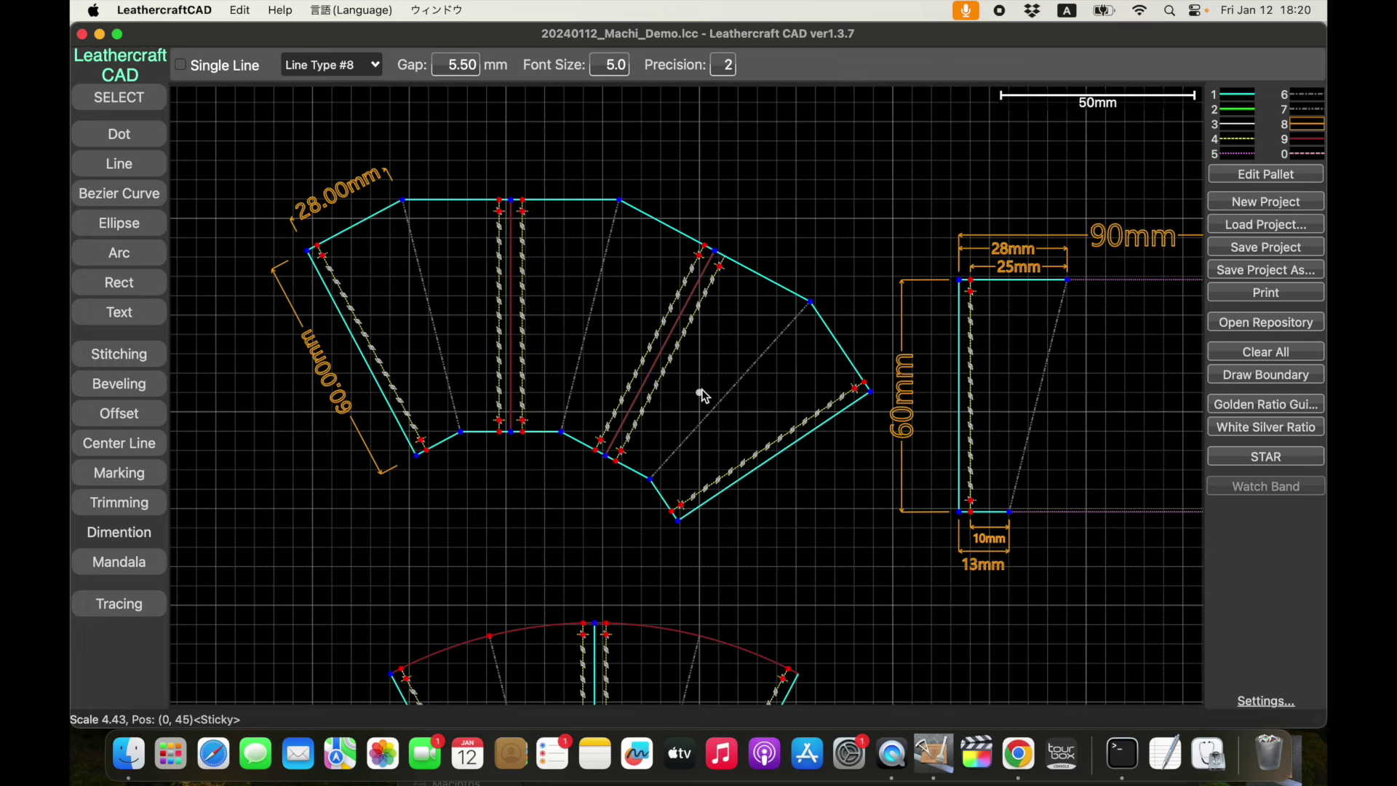
pyautogui.scroll(-1, 756, 520)
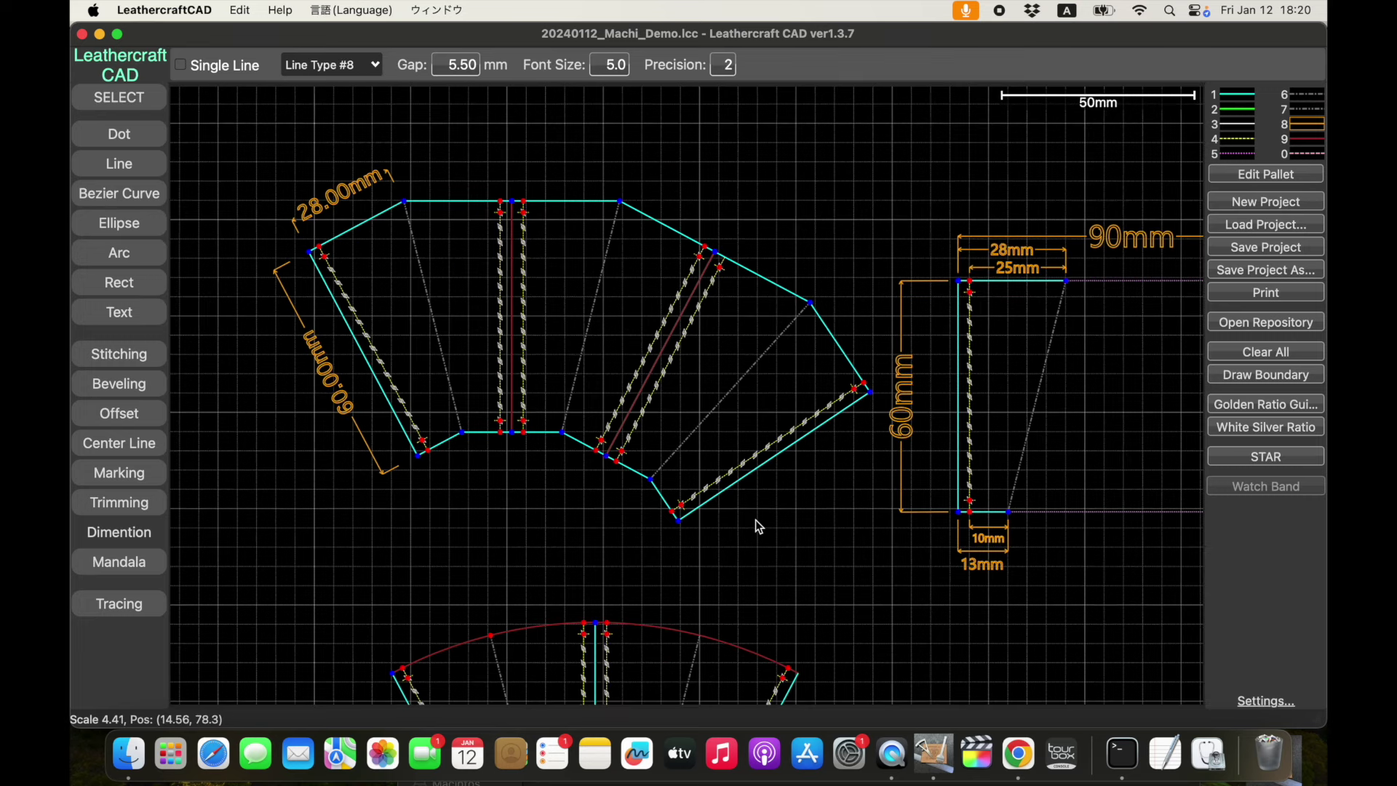